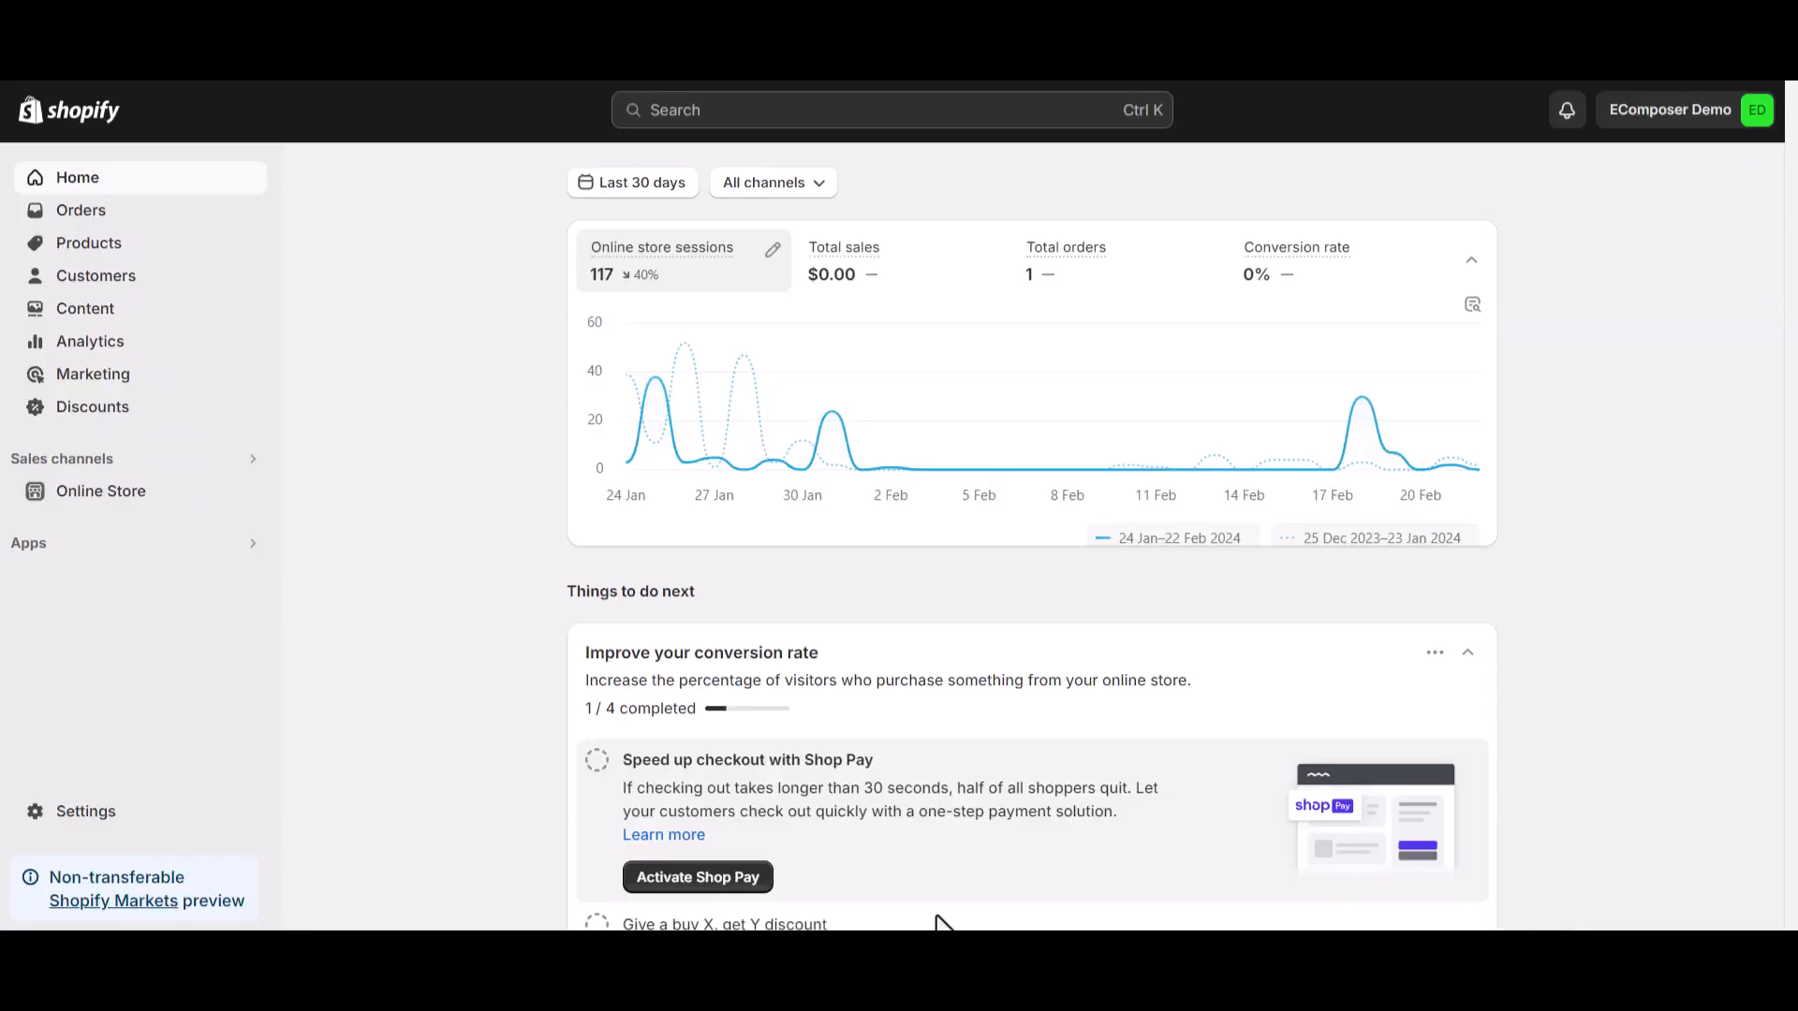
# Open EComposer Builder and start a new Landing & Pages layout from the blank template.
pyautogui.click(234, 543)
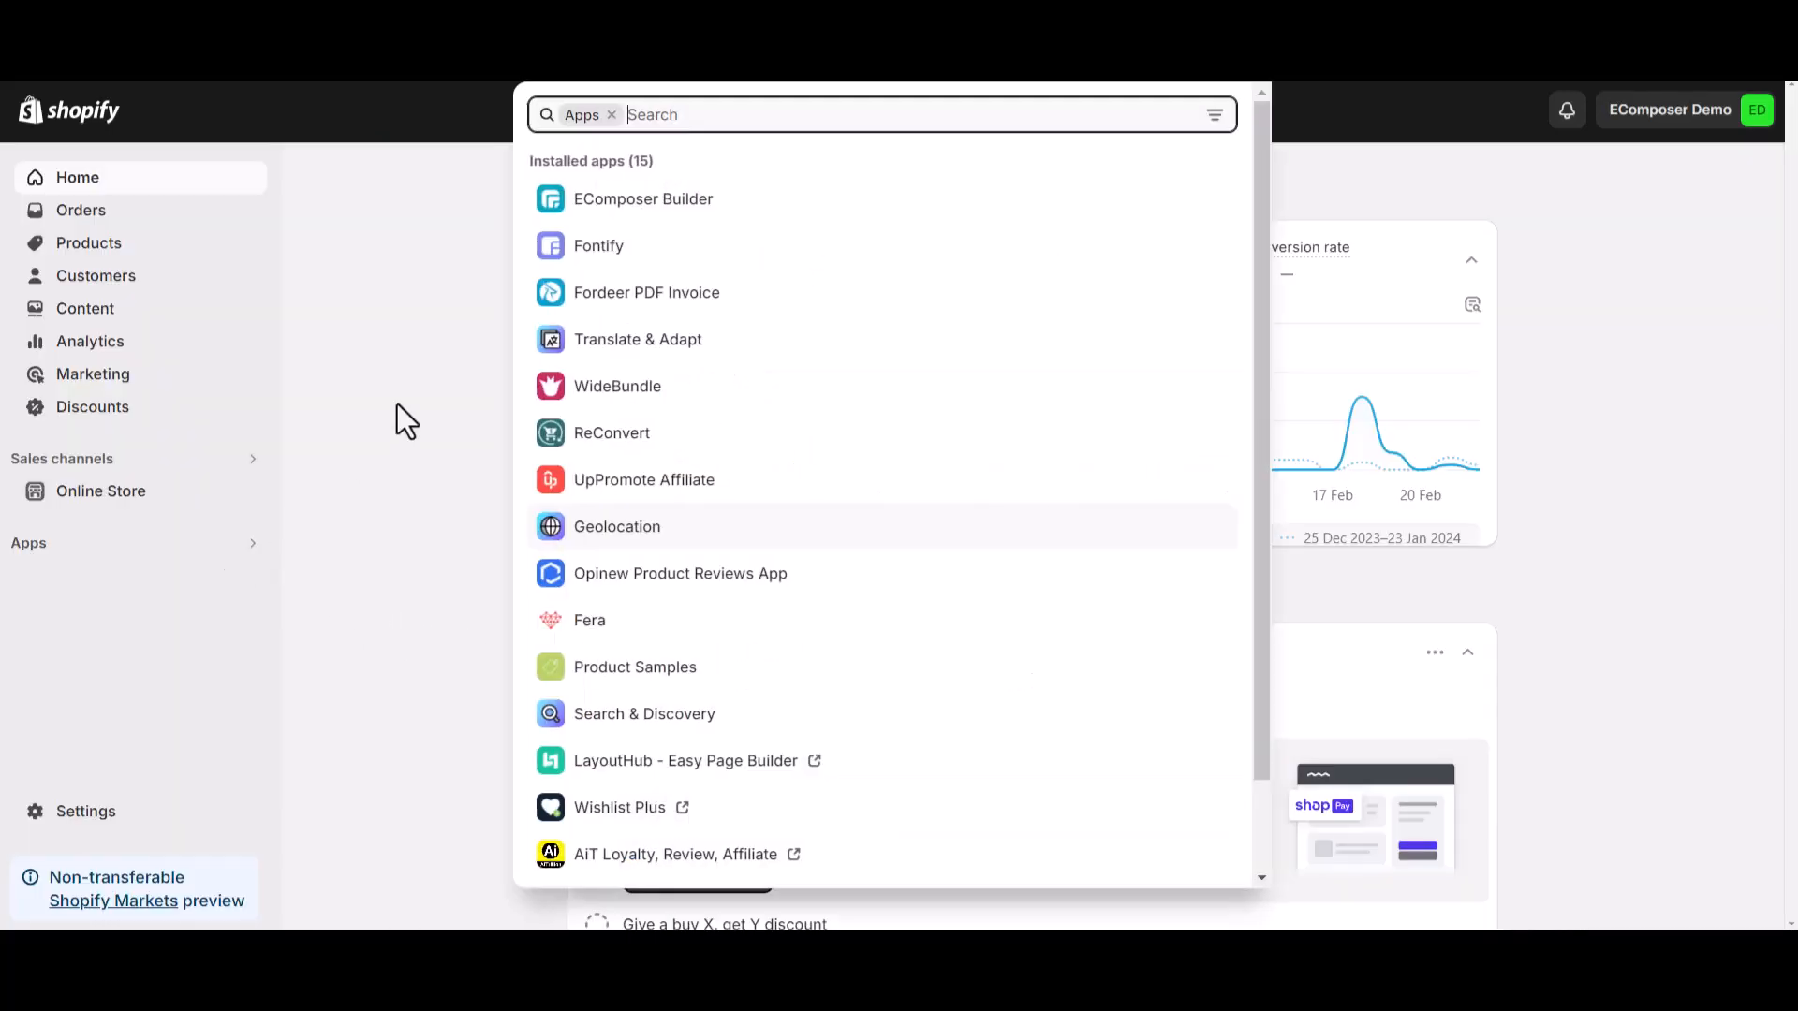
pyautogui.click(727, 209)
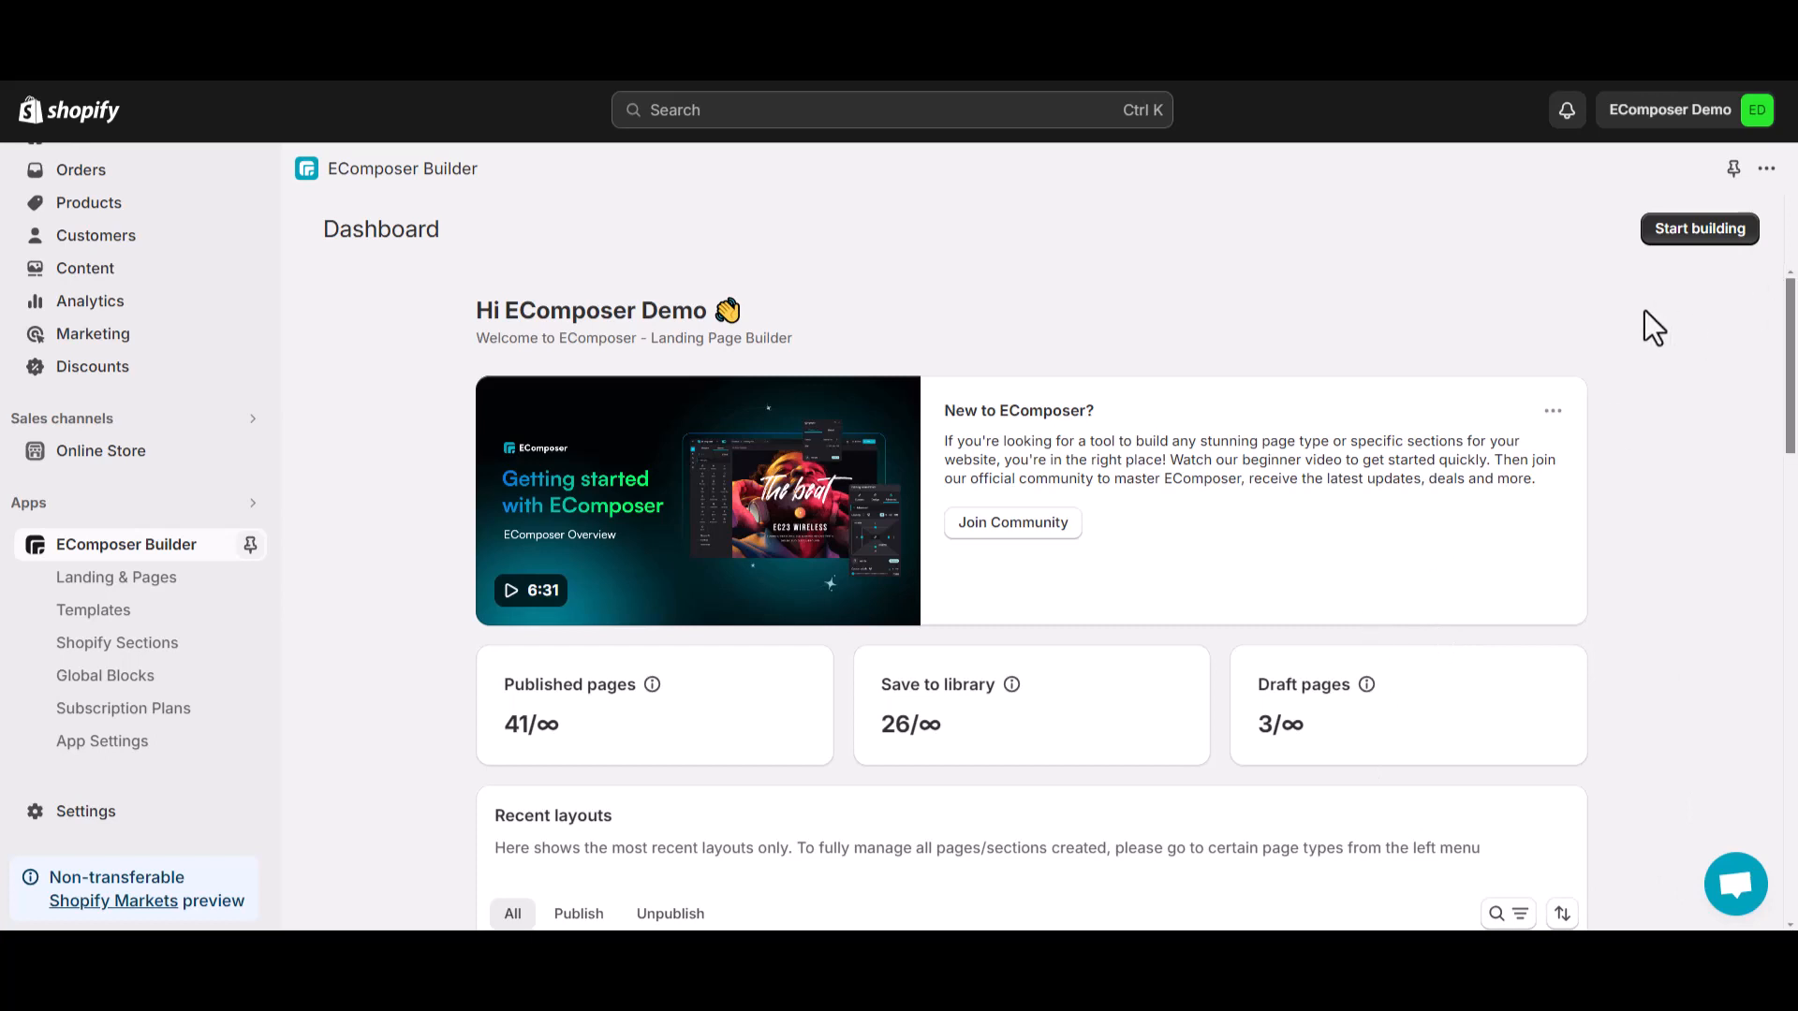
pyautogui.click(1677, 240)
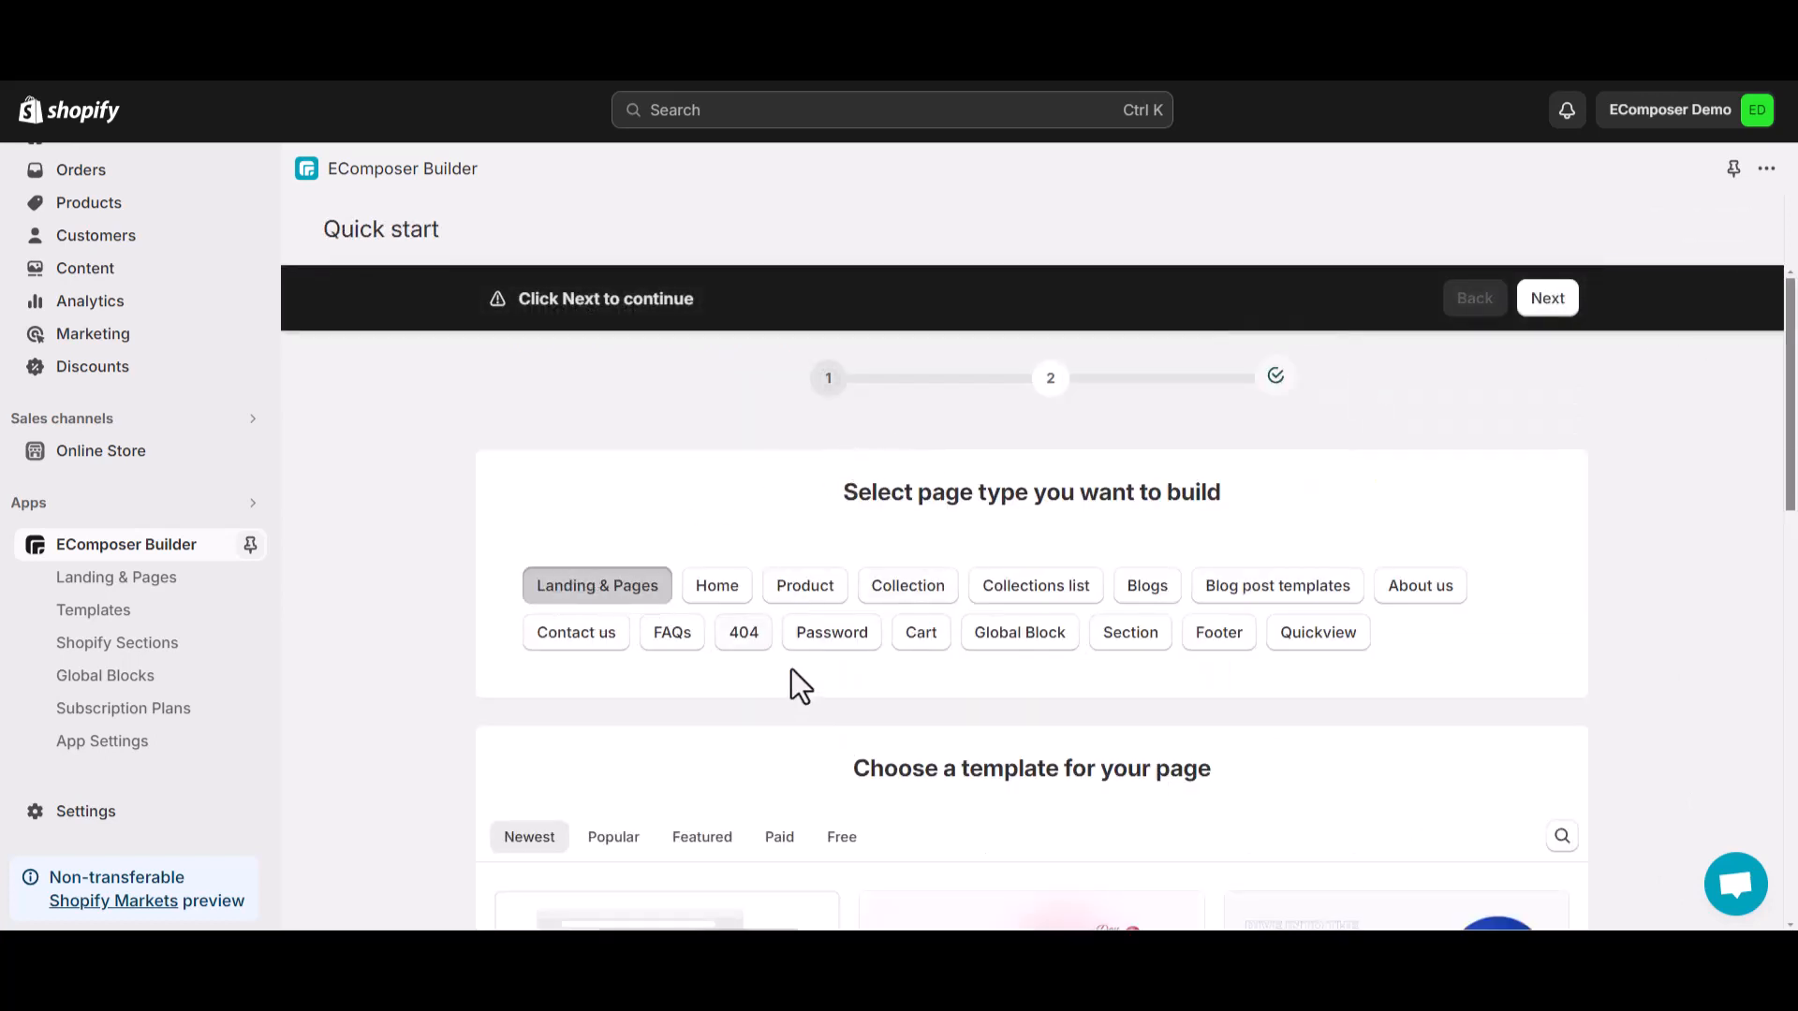
pyautogui.scroll(-5, 794, 676)
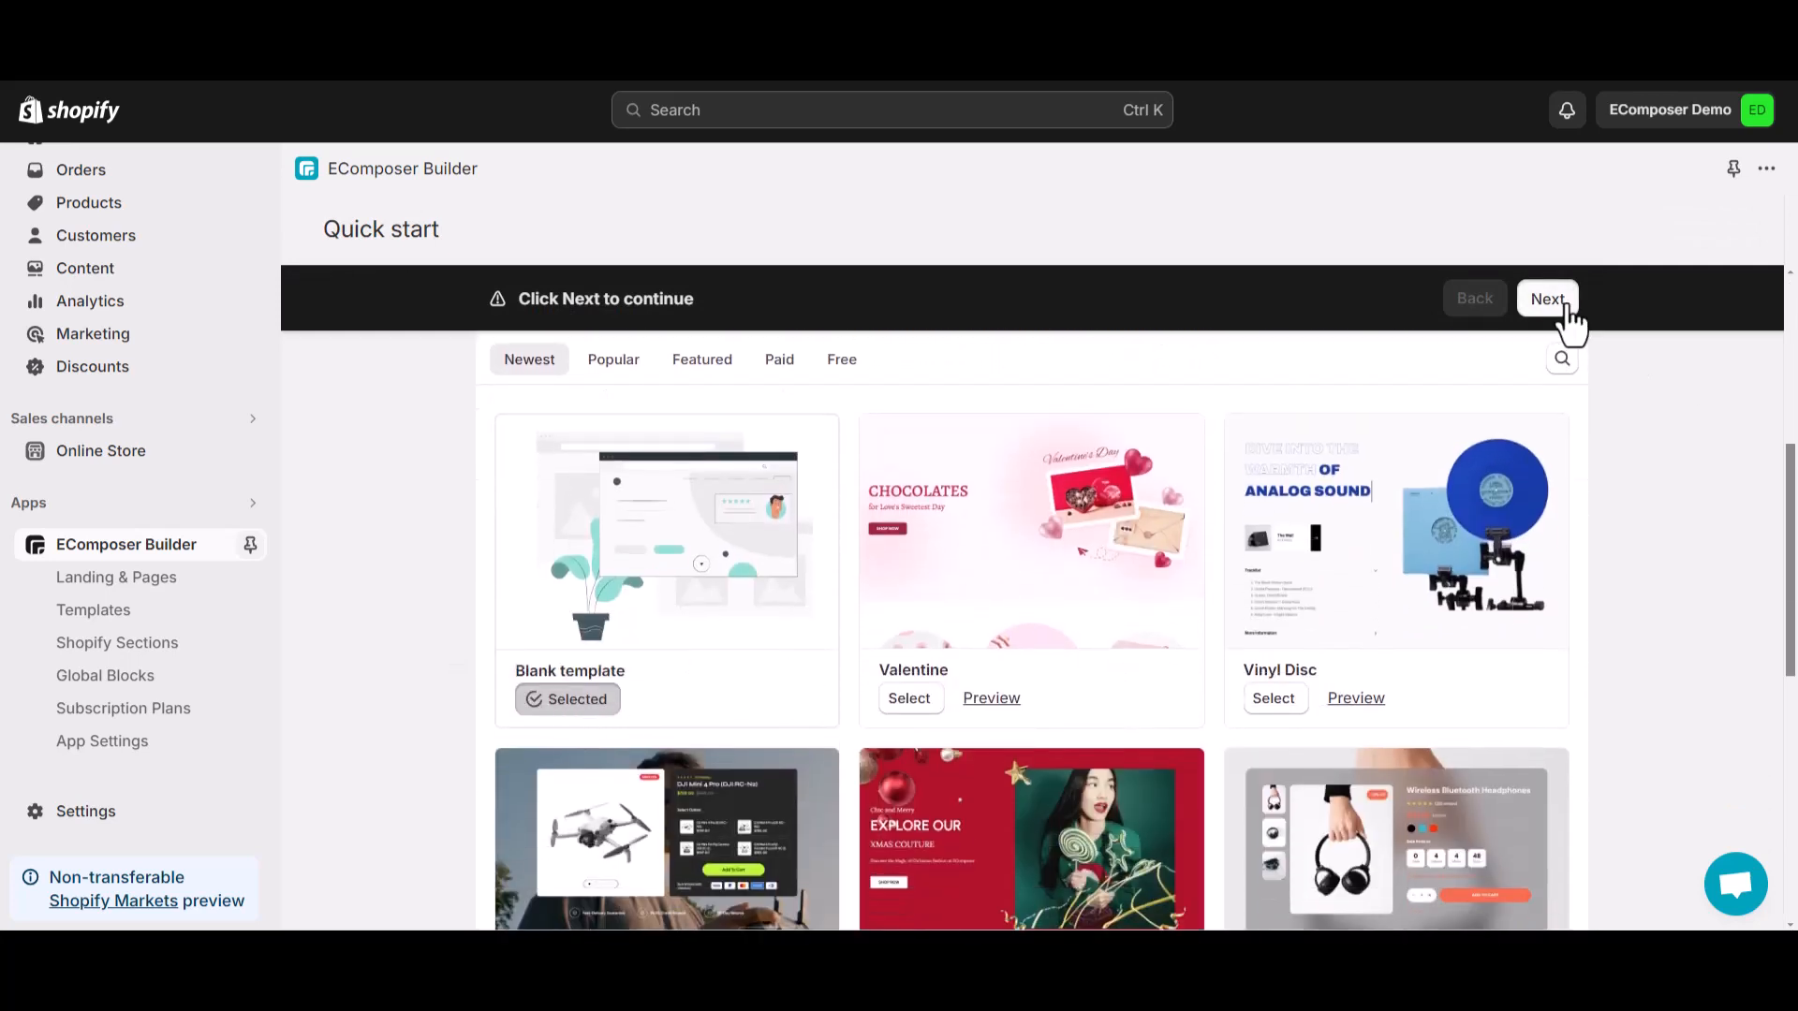
pyautogui.click(1547, 299)
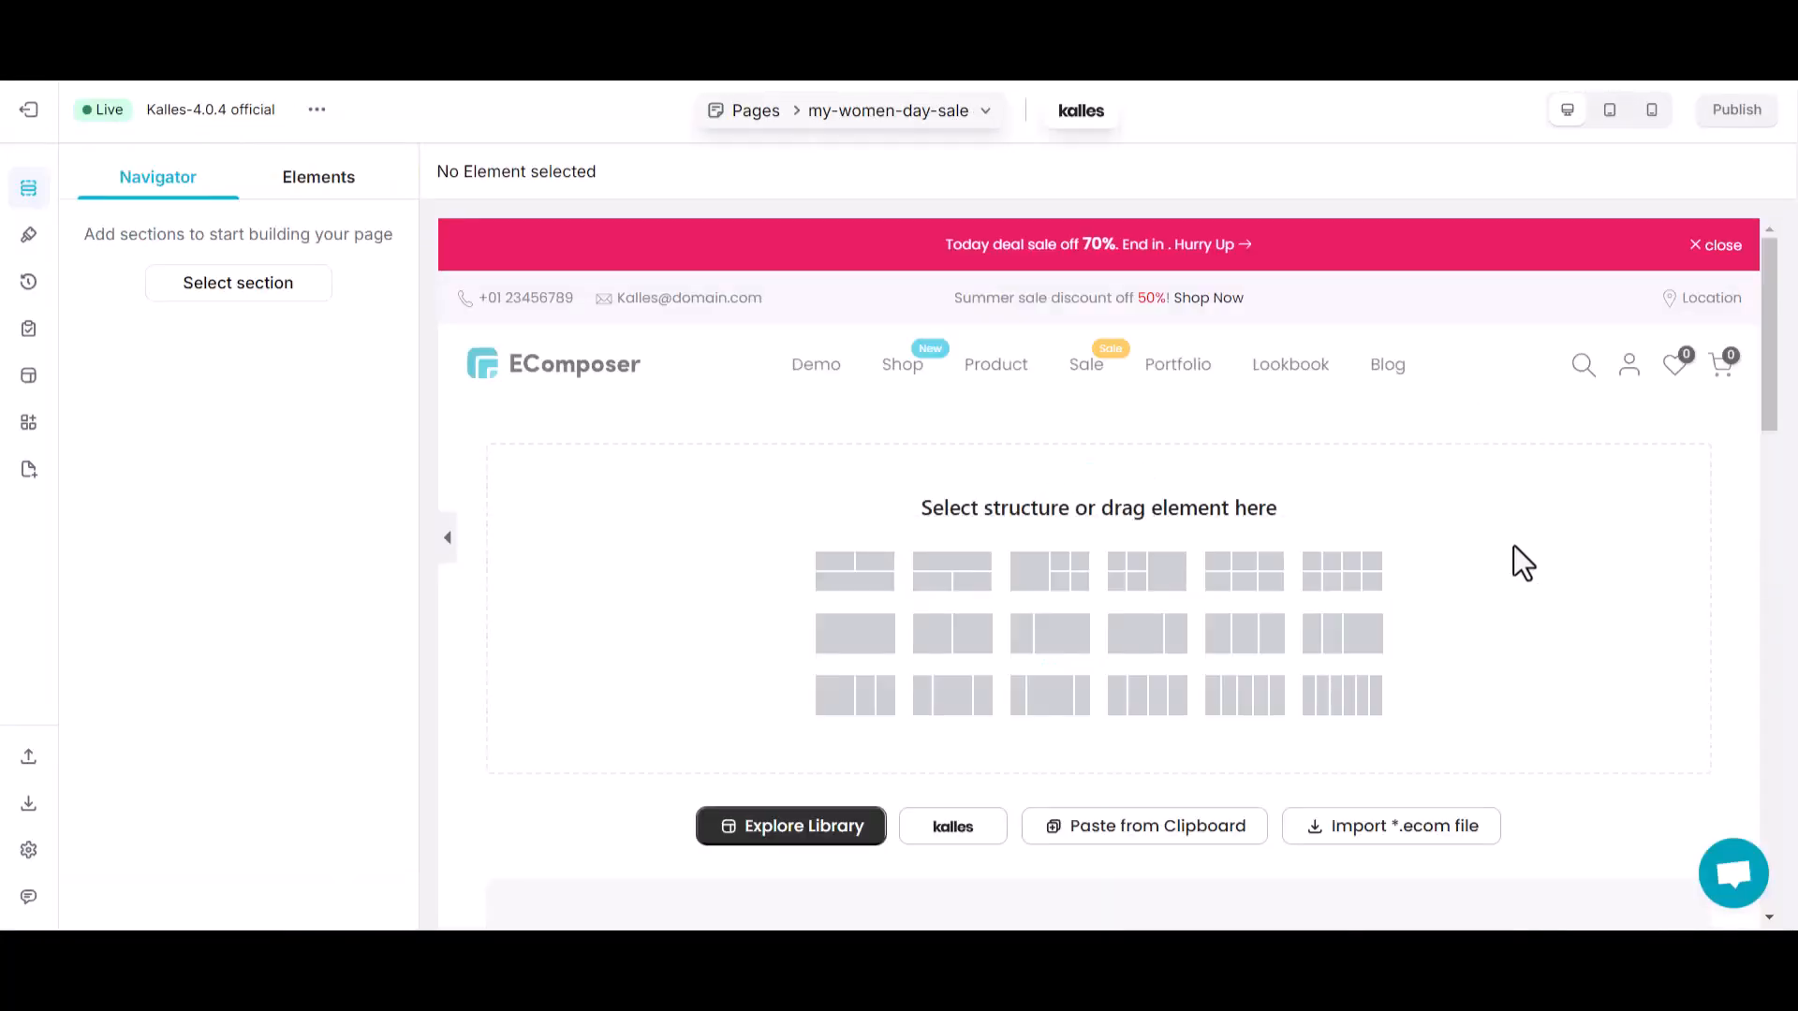
# Add a single-column section with its content width set to Full Width and its content height to Min height.
pyautogui.click(855, 633)
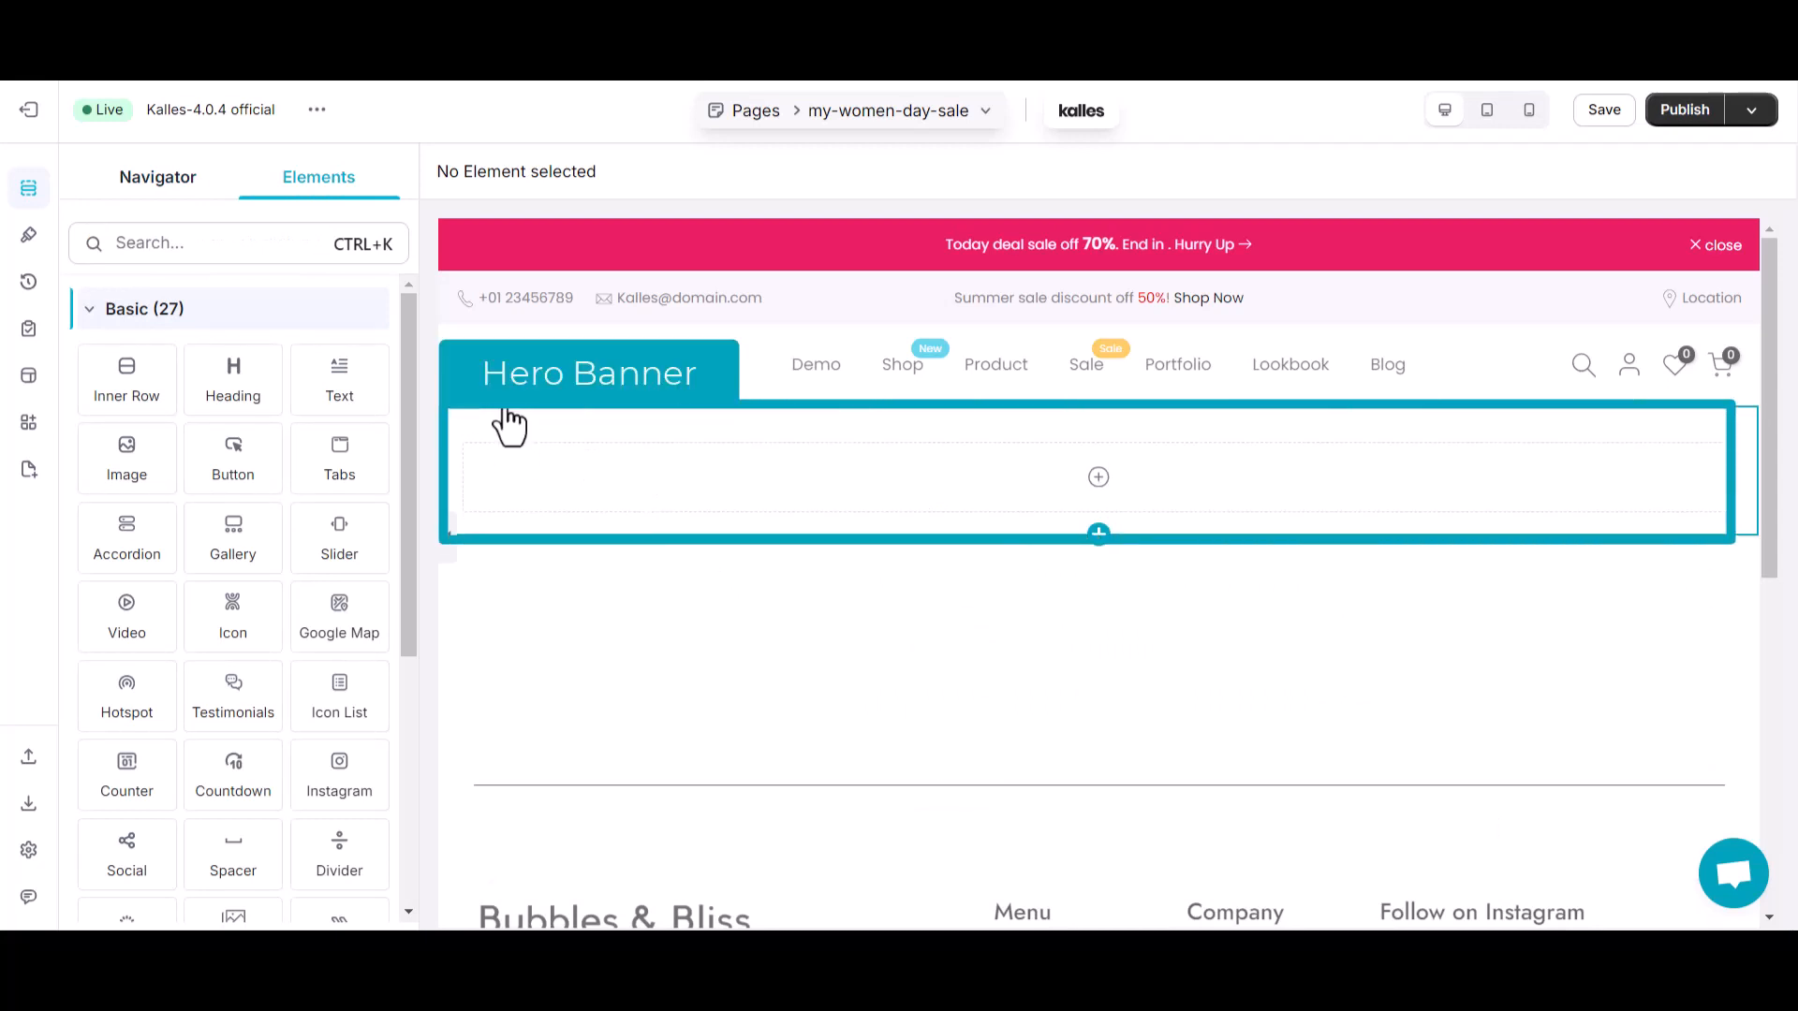
pyautogui.click(510, 426)
pyautogui.click(39, 365)
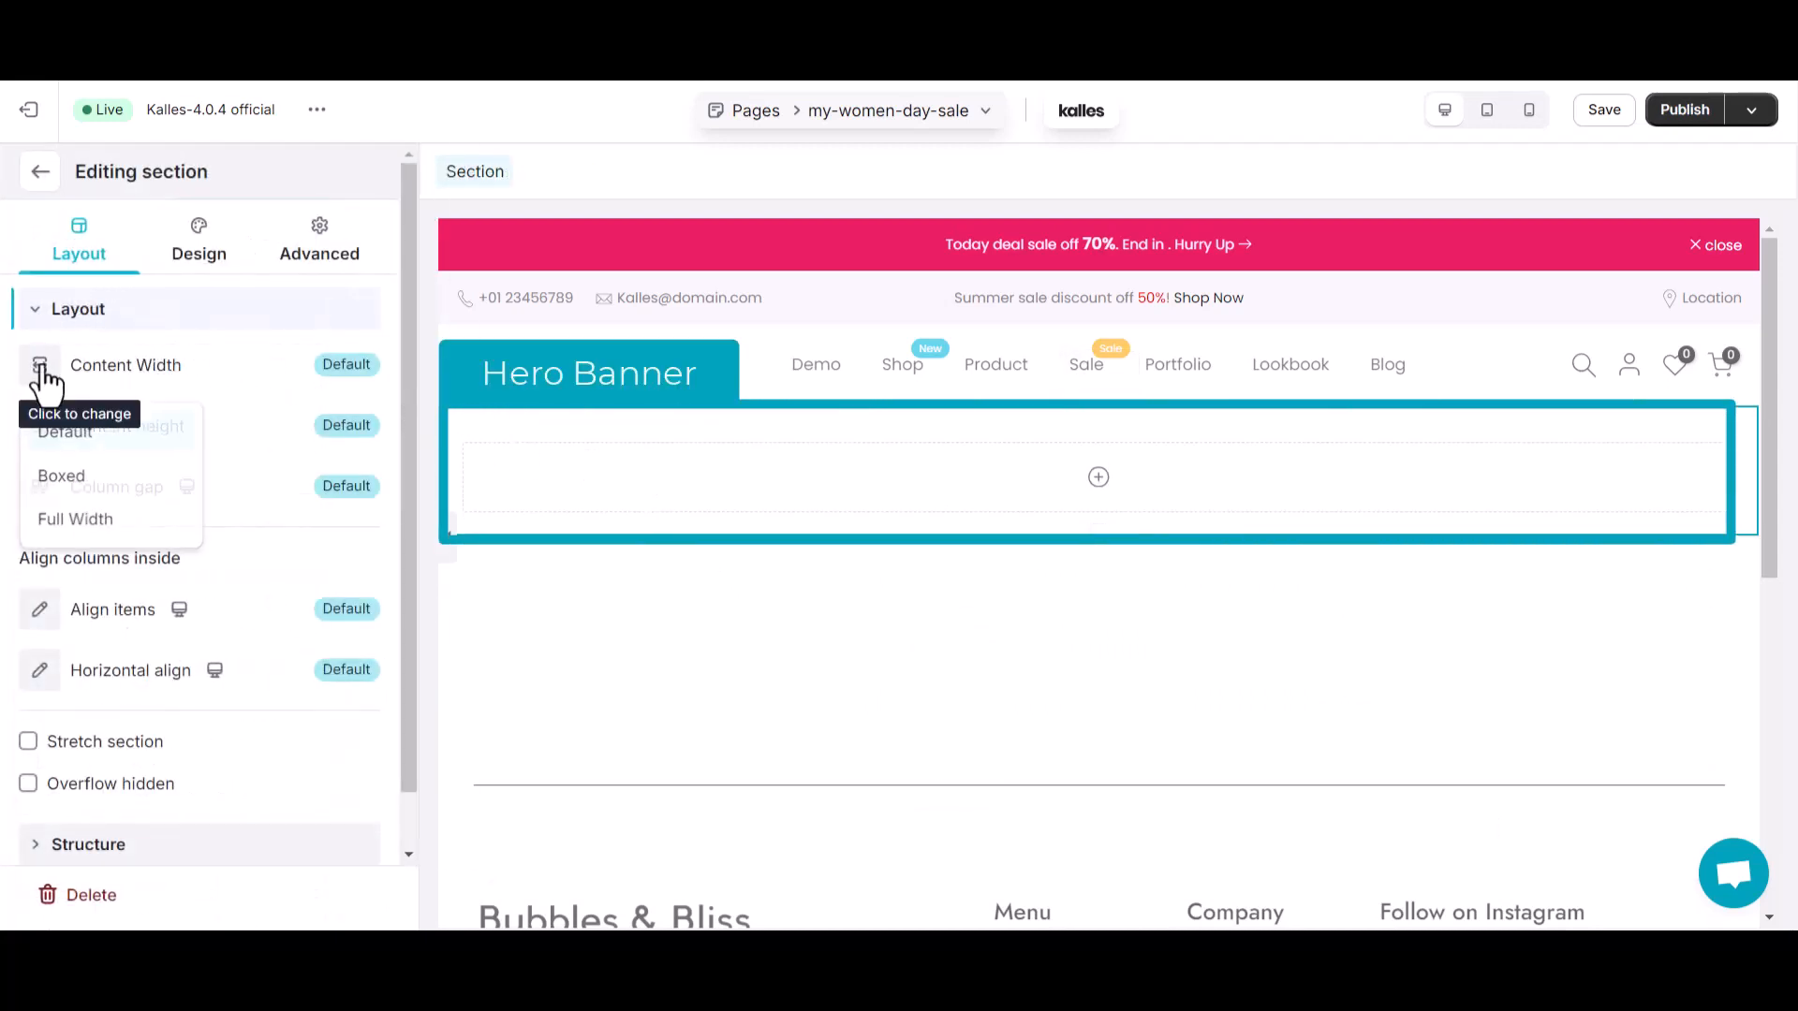
pyautogui.click(84, 521)
pyautogui.click(40, 429)
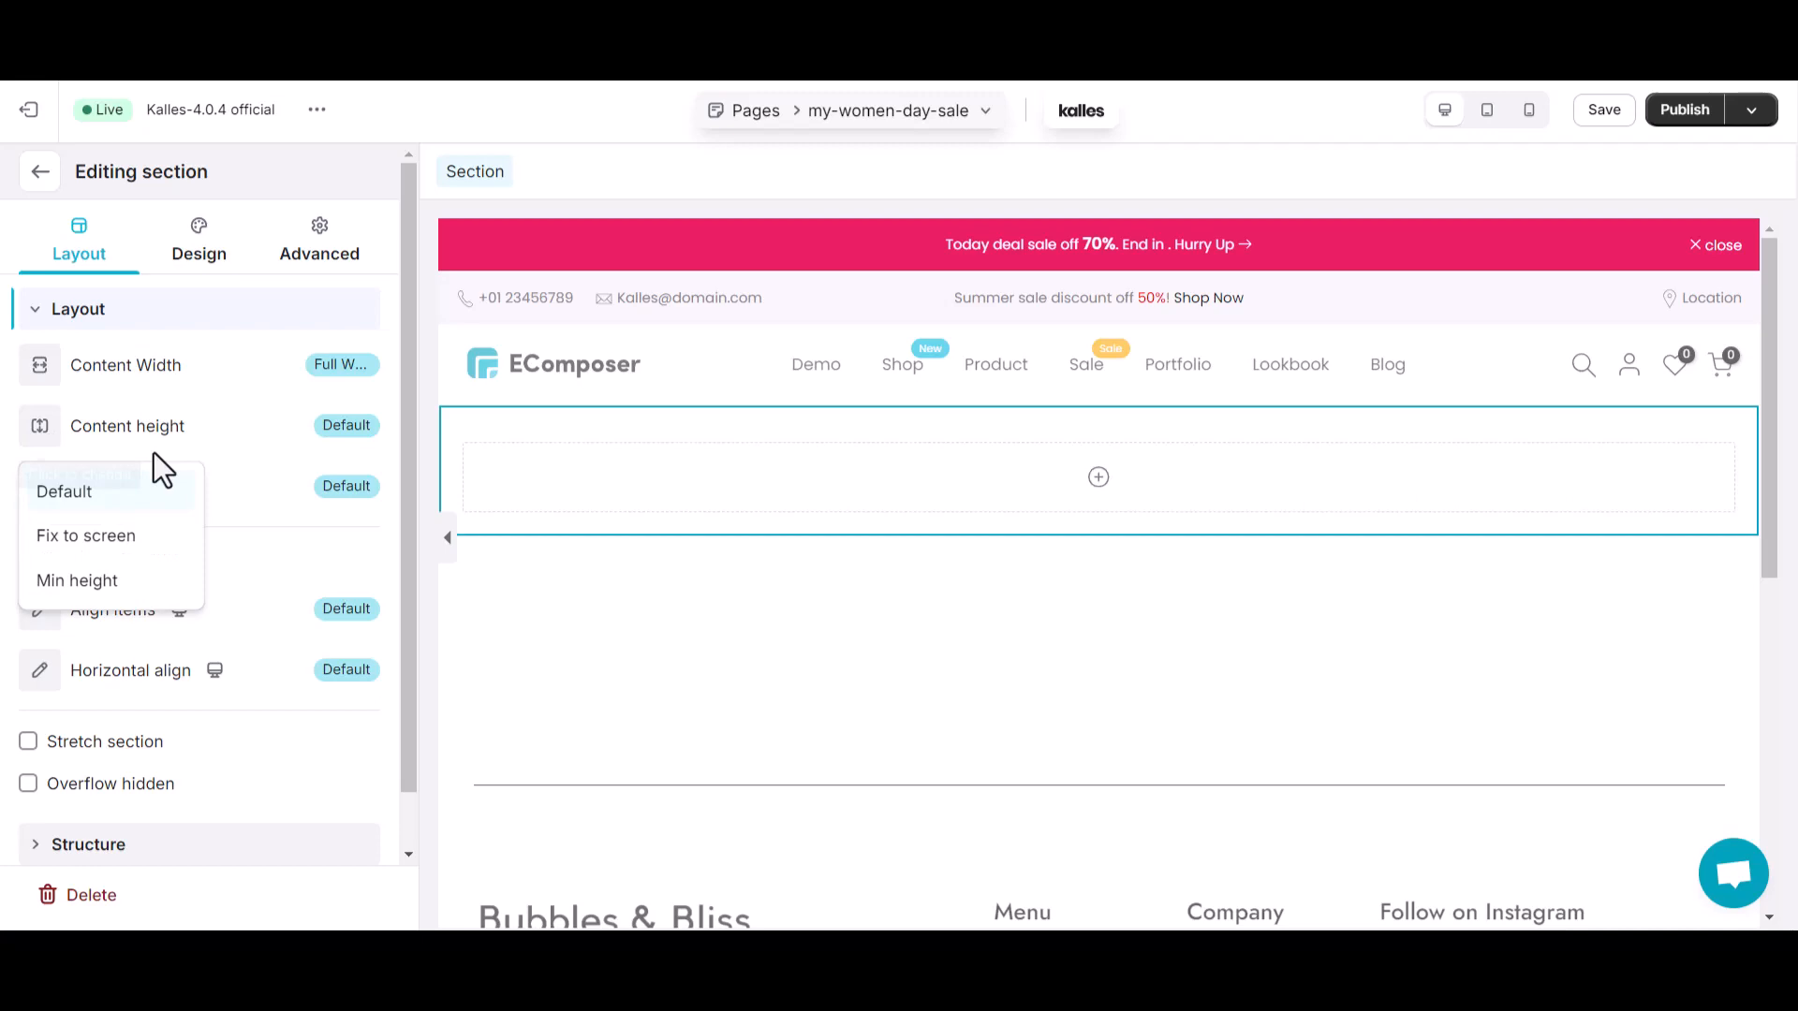
pyautogui.click(61, 583)
# Set the section's background to the uploaded pink cosmetics image with hearts and the woman's face.
pyautogui.click(200, 246)
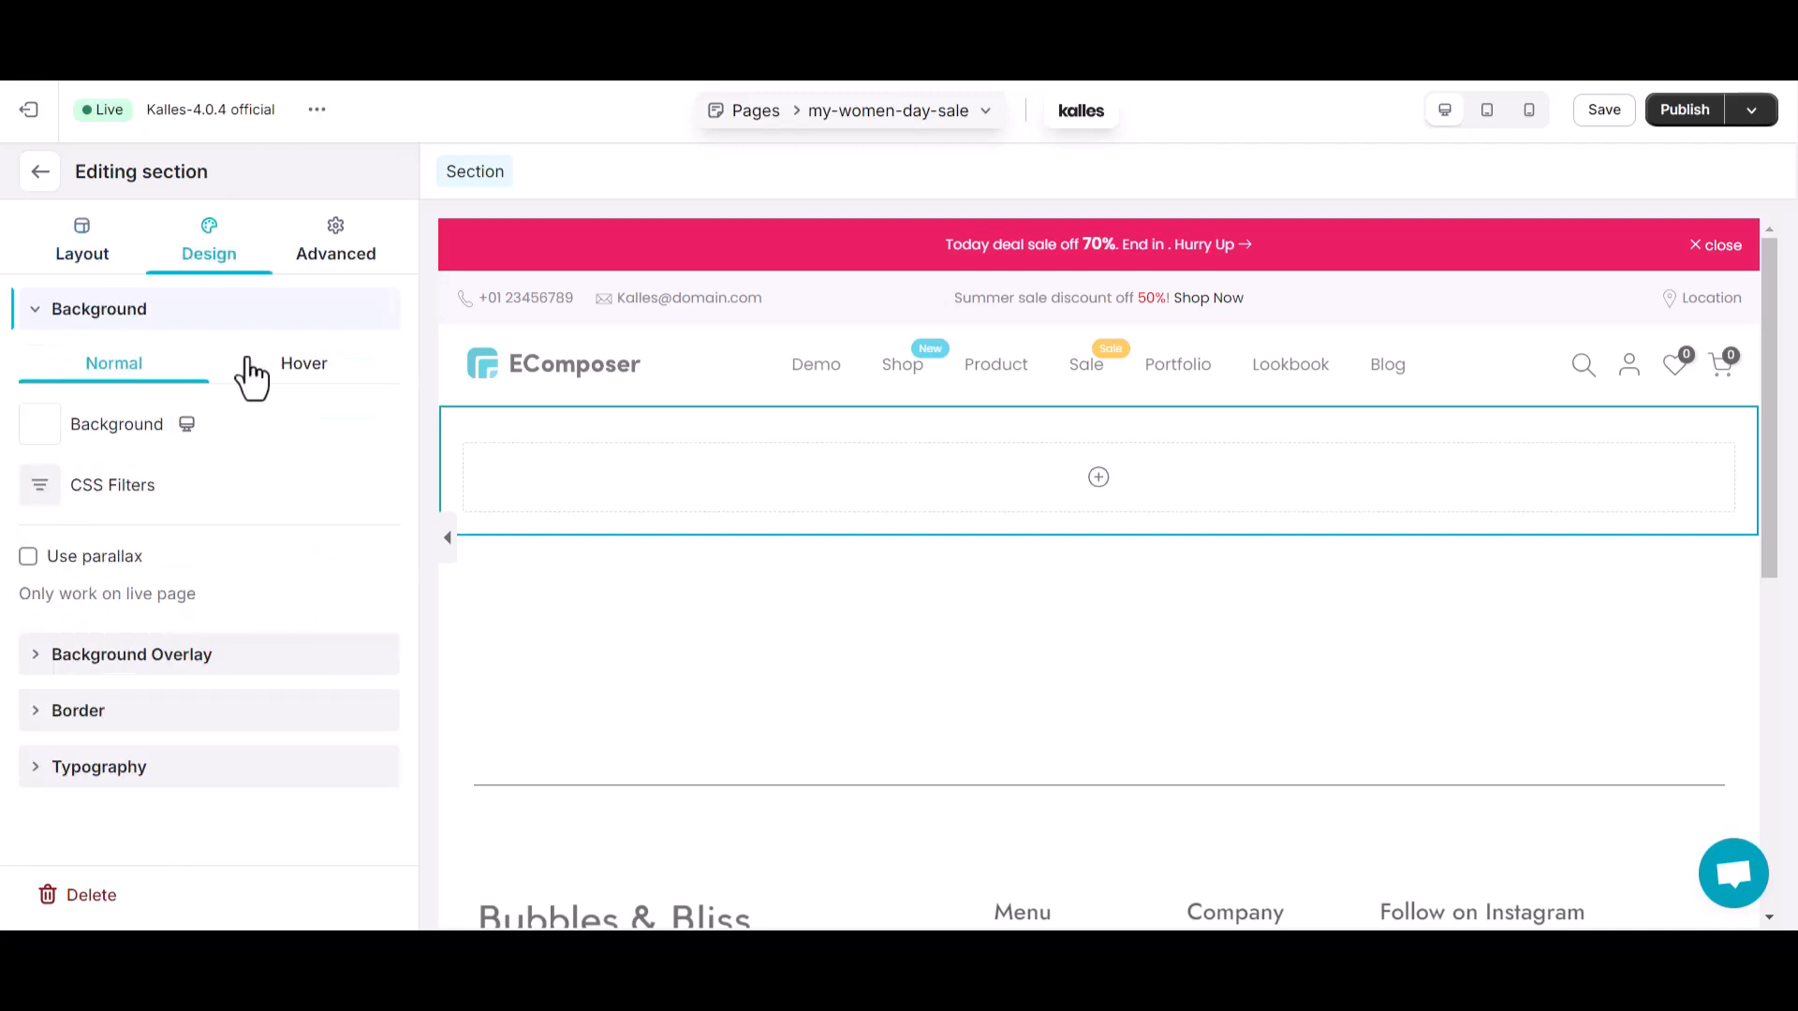
pyautogui.click(47, 436)
pyautogui.click(133, 719)
pyautogui.scroll(-5, 890, 734)
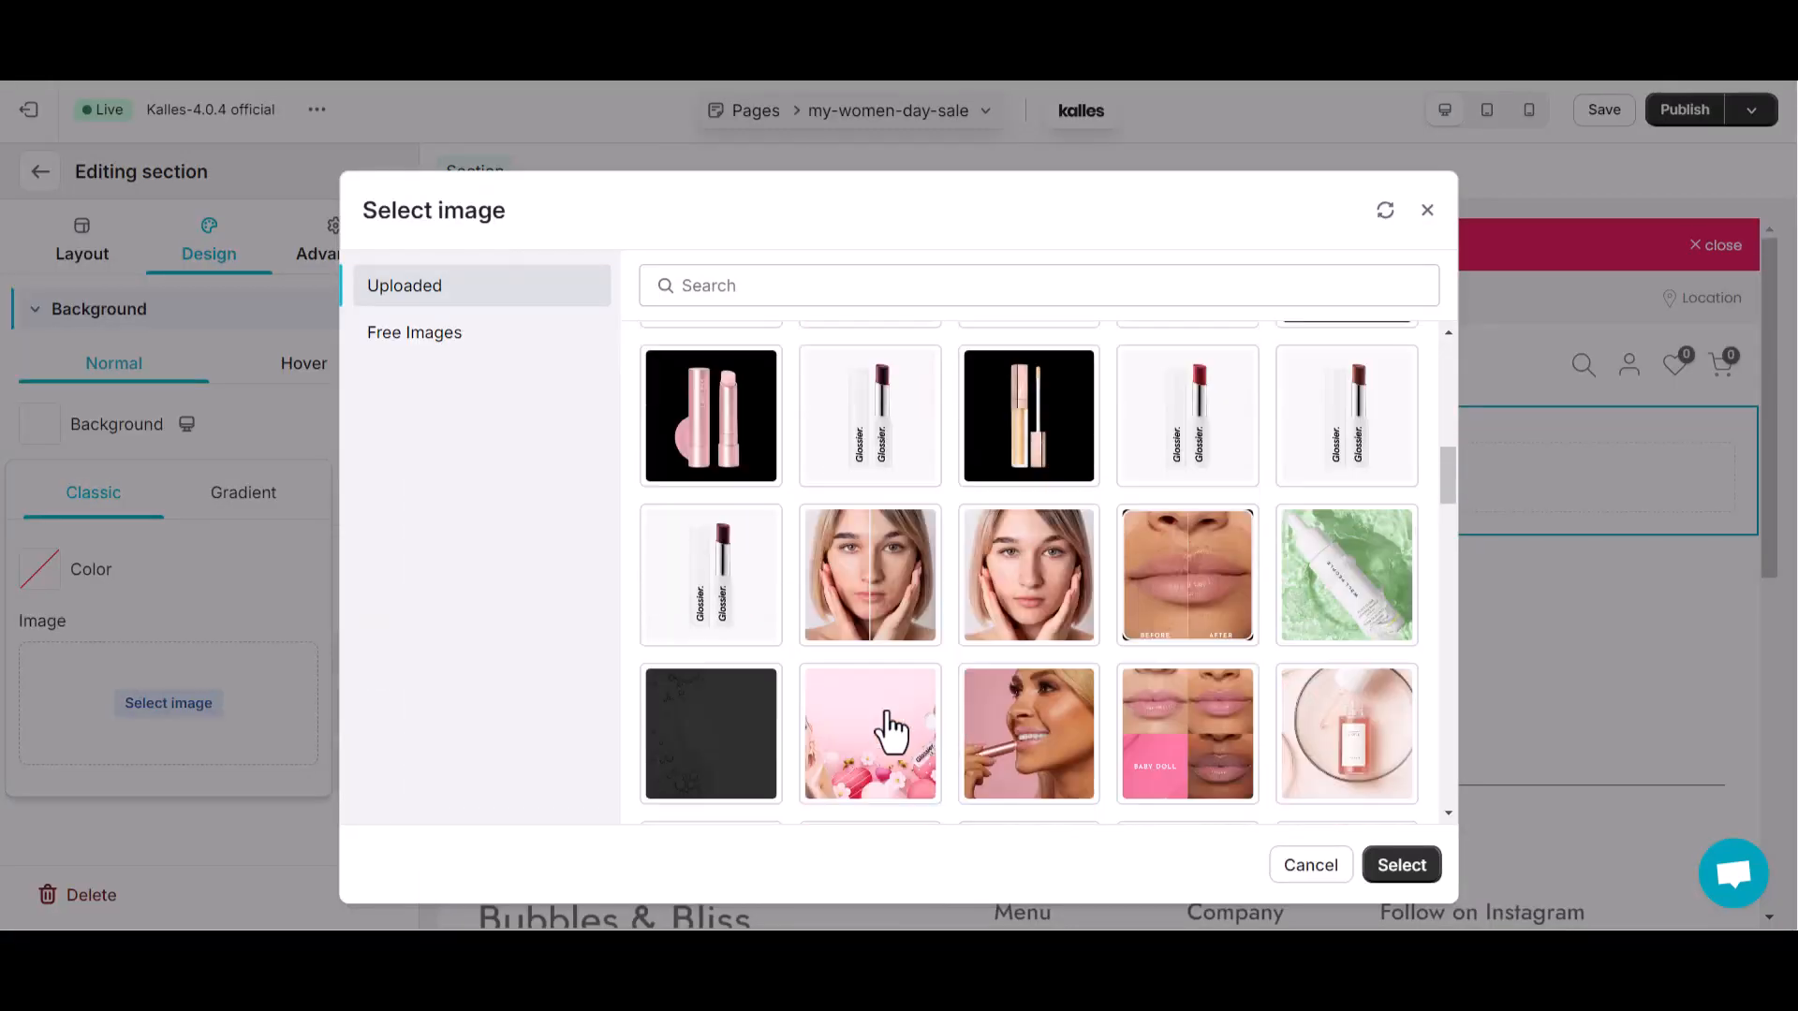
pyautogui.scroll(-2, 890, 734)
pyautogui.click(913, 585)
pyautogui.click(1424, 877)
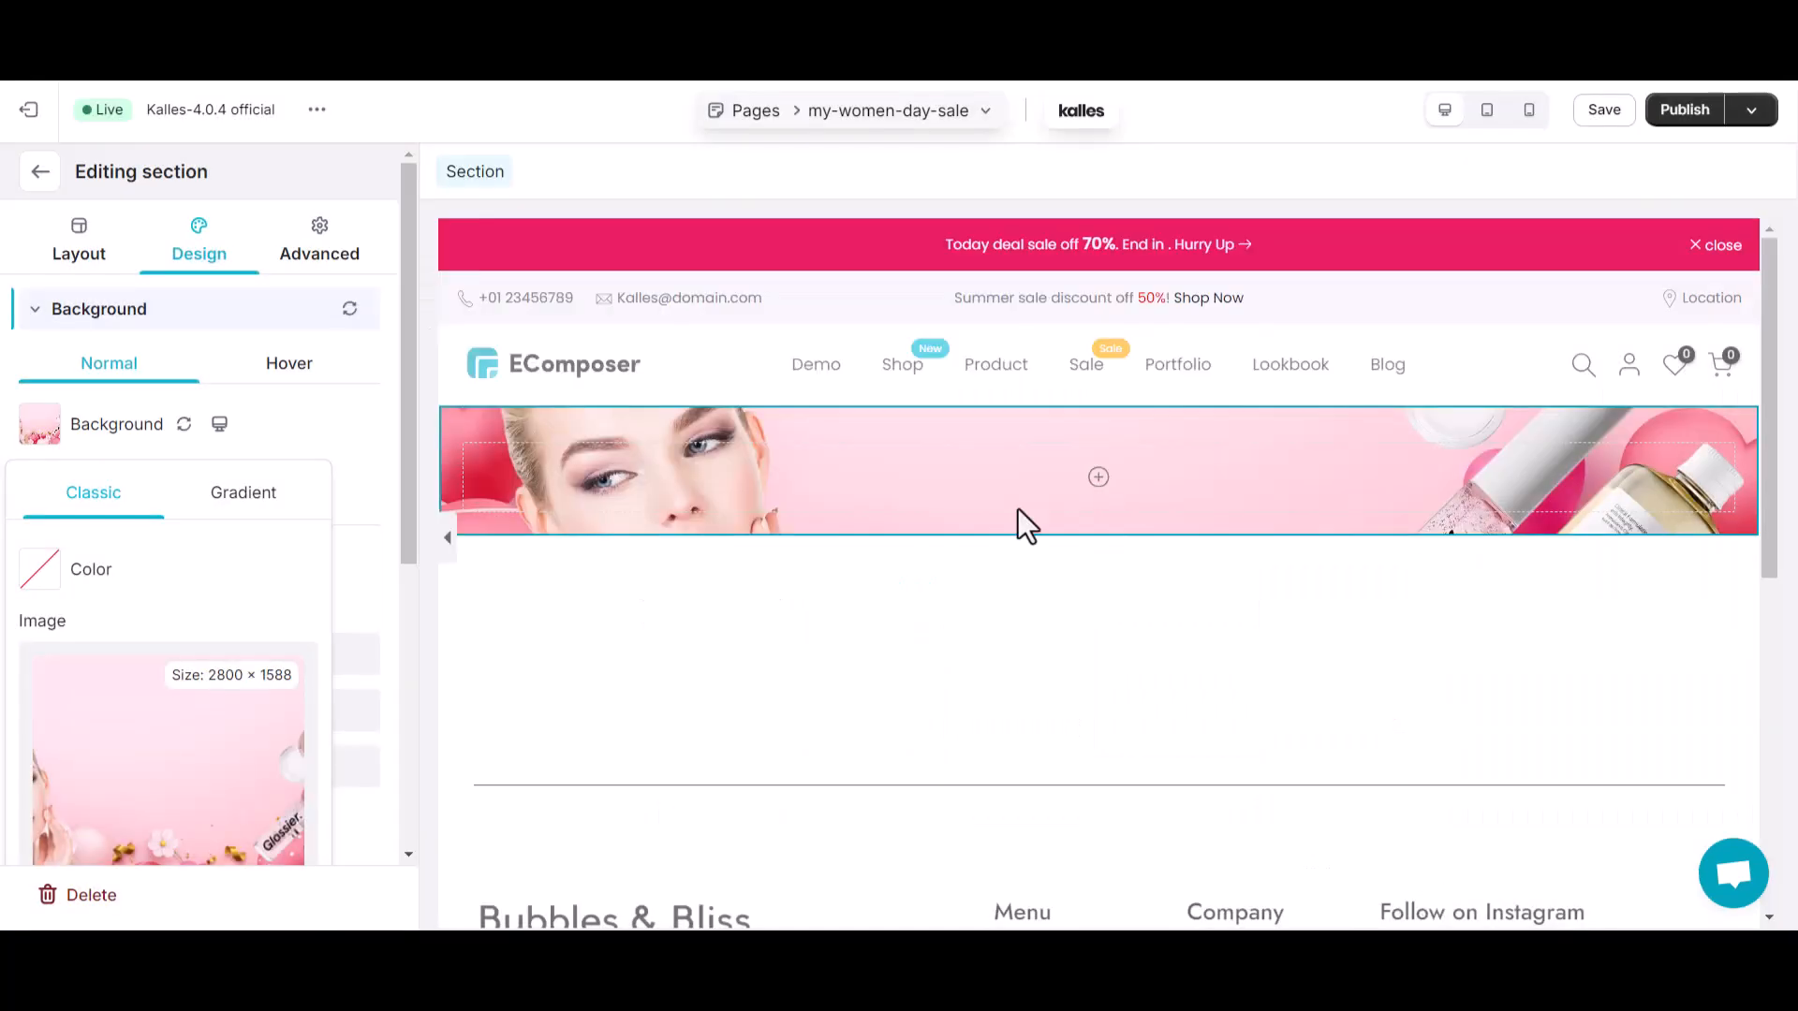
pyautogui.click(1099, 786)
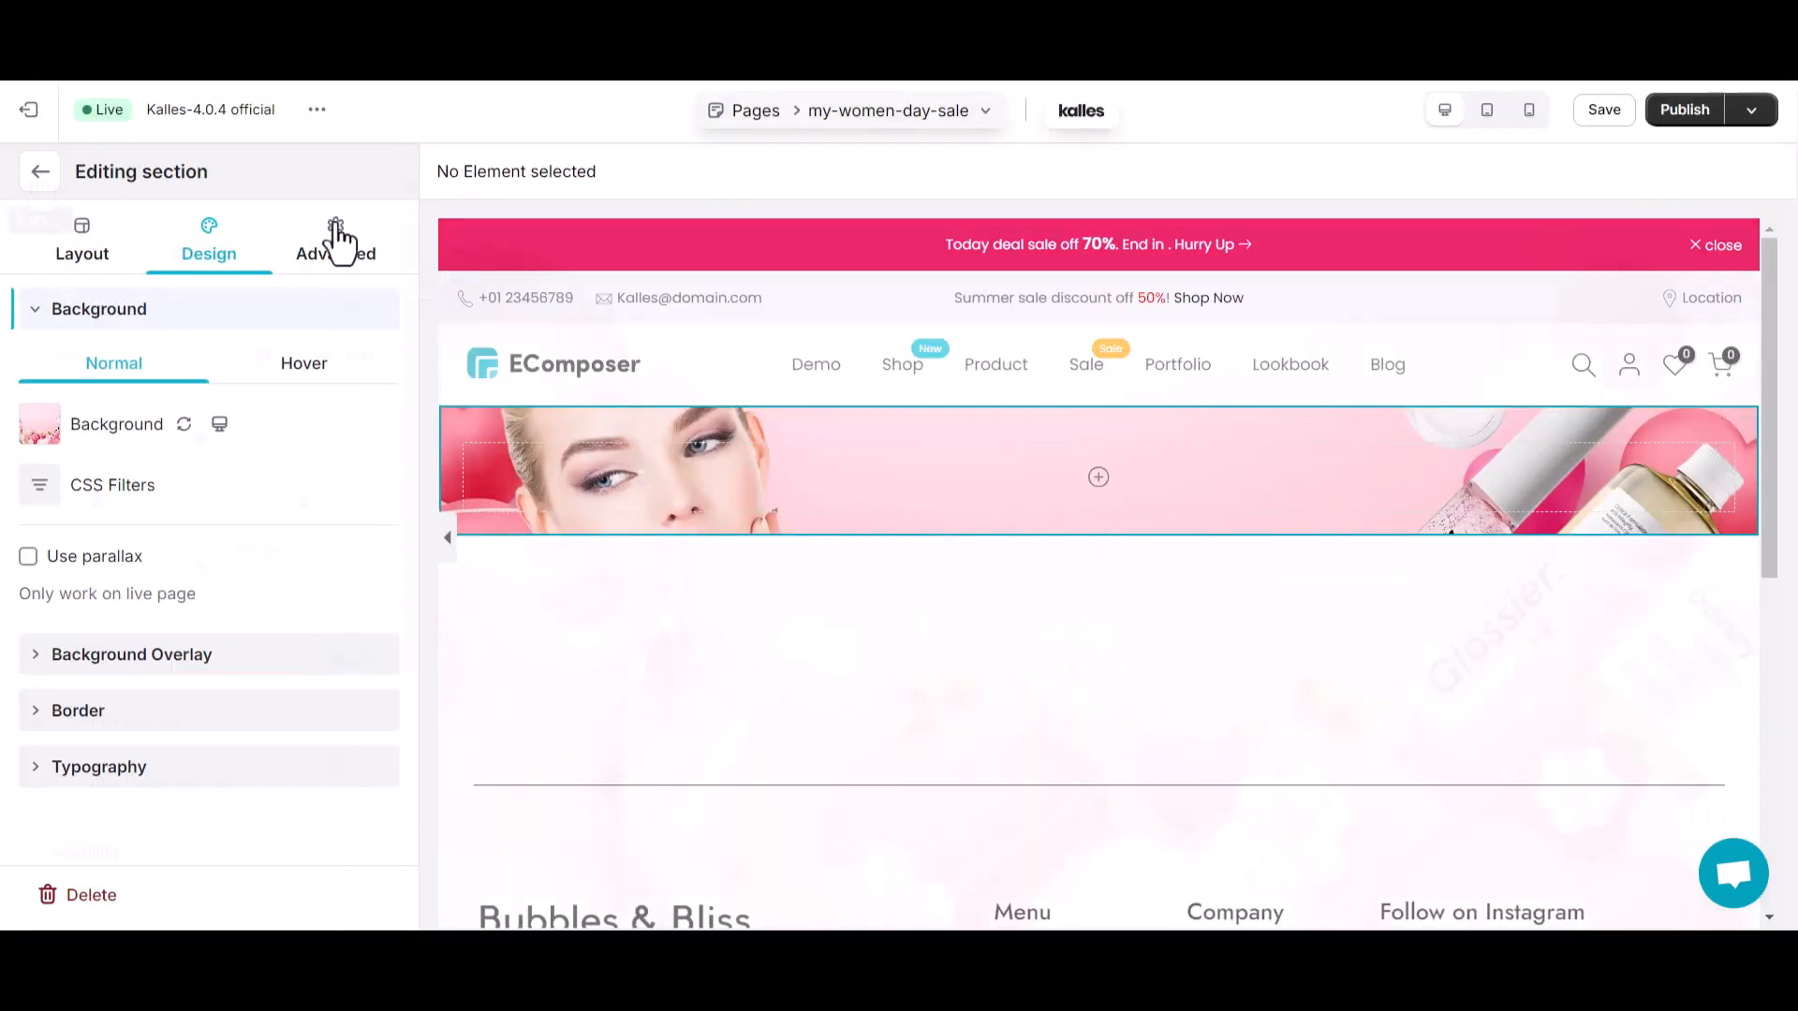
# Add the heading "It's your women's day offer" to the hero section and set its font to DM Serif Display.
pyautogui.click(337, 236)
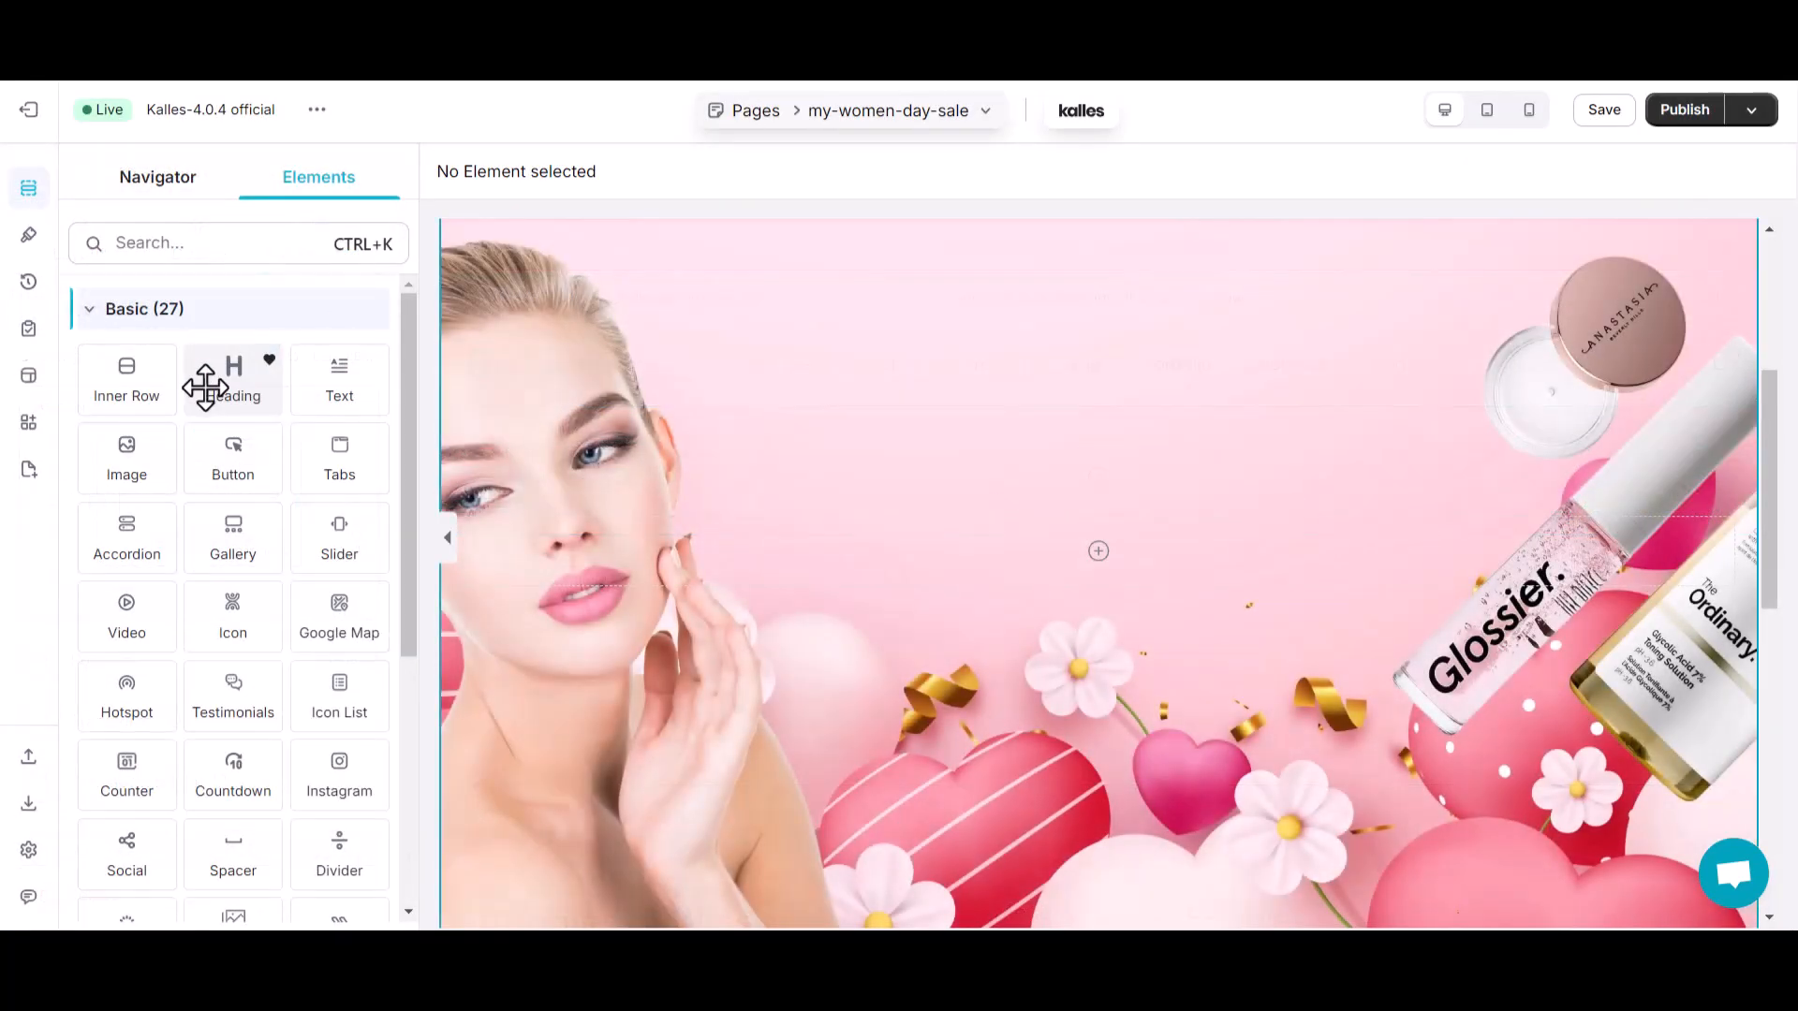
pyautogui.moveTo(205, 386); pyautogui.dragTo(1000, 607)
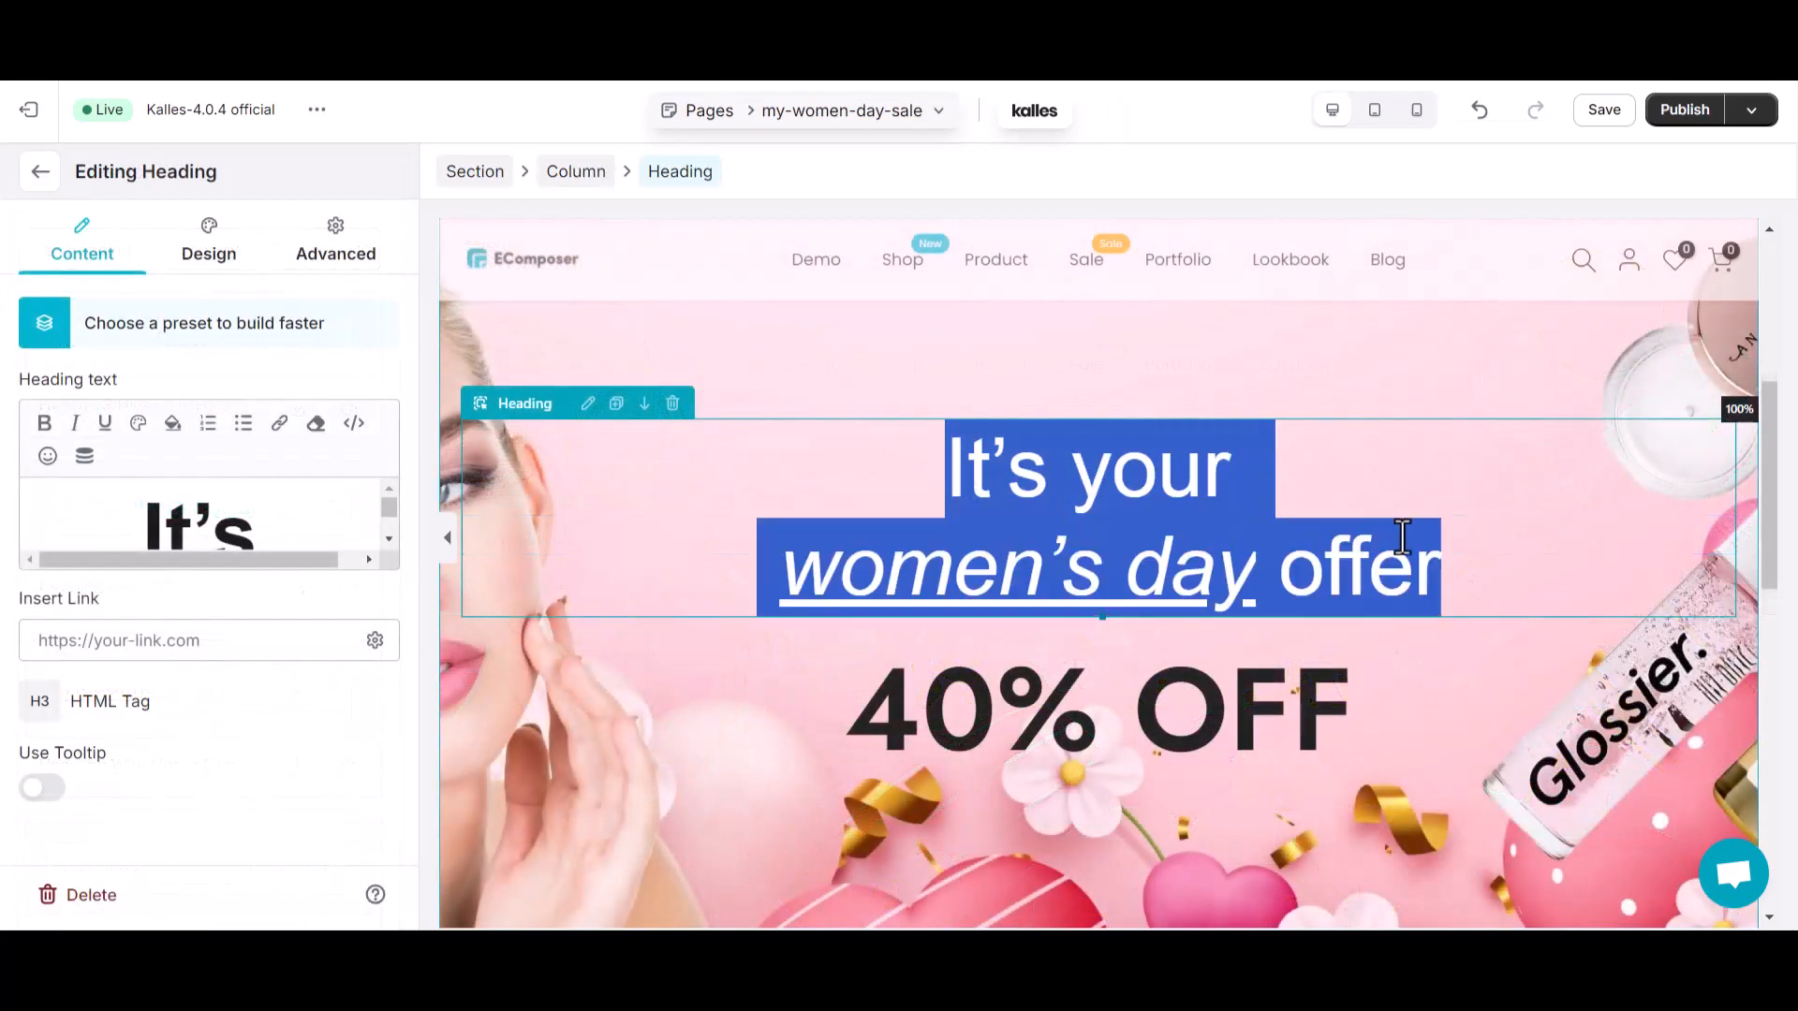
pyautogui.click(206, 245)
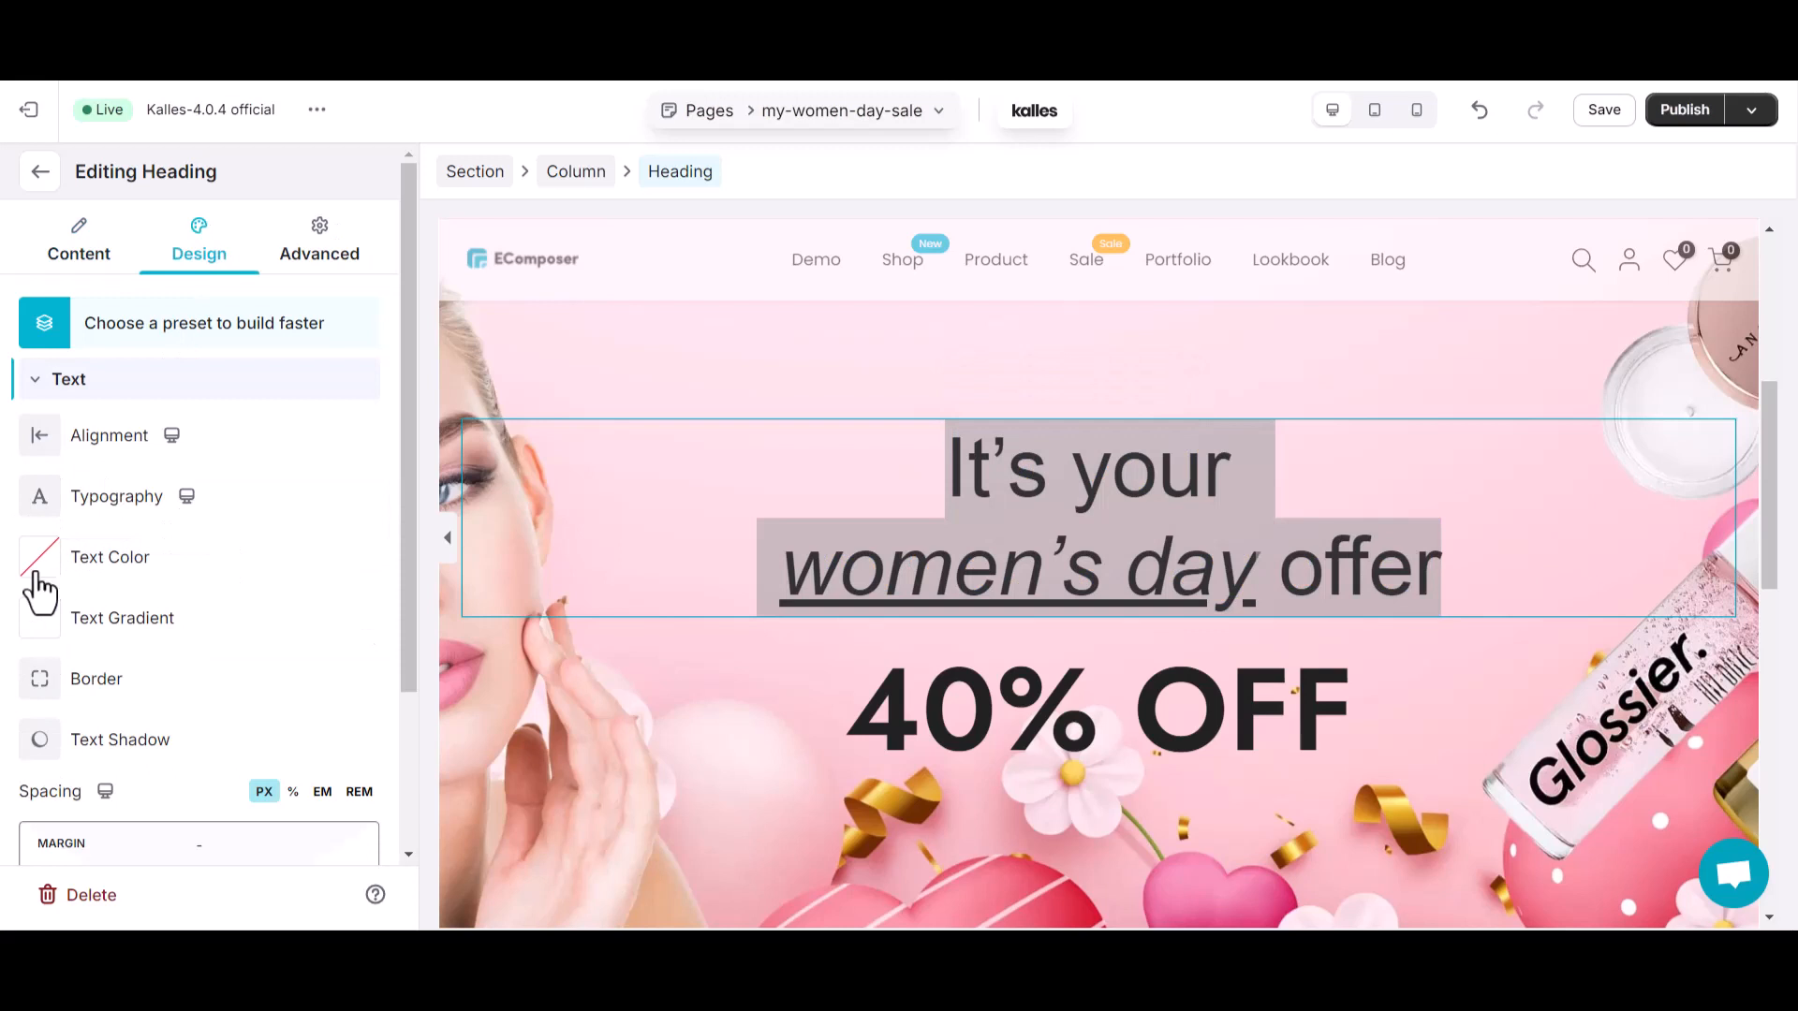
pyautogui.click(37, 513)
pyautogui.scroll(-3, 225, 654)
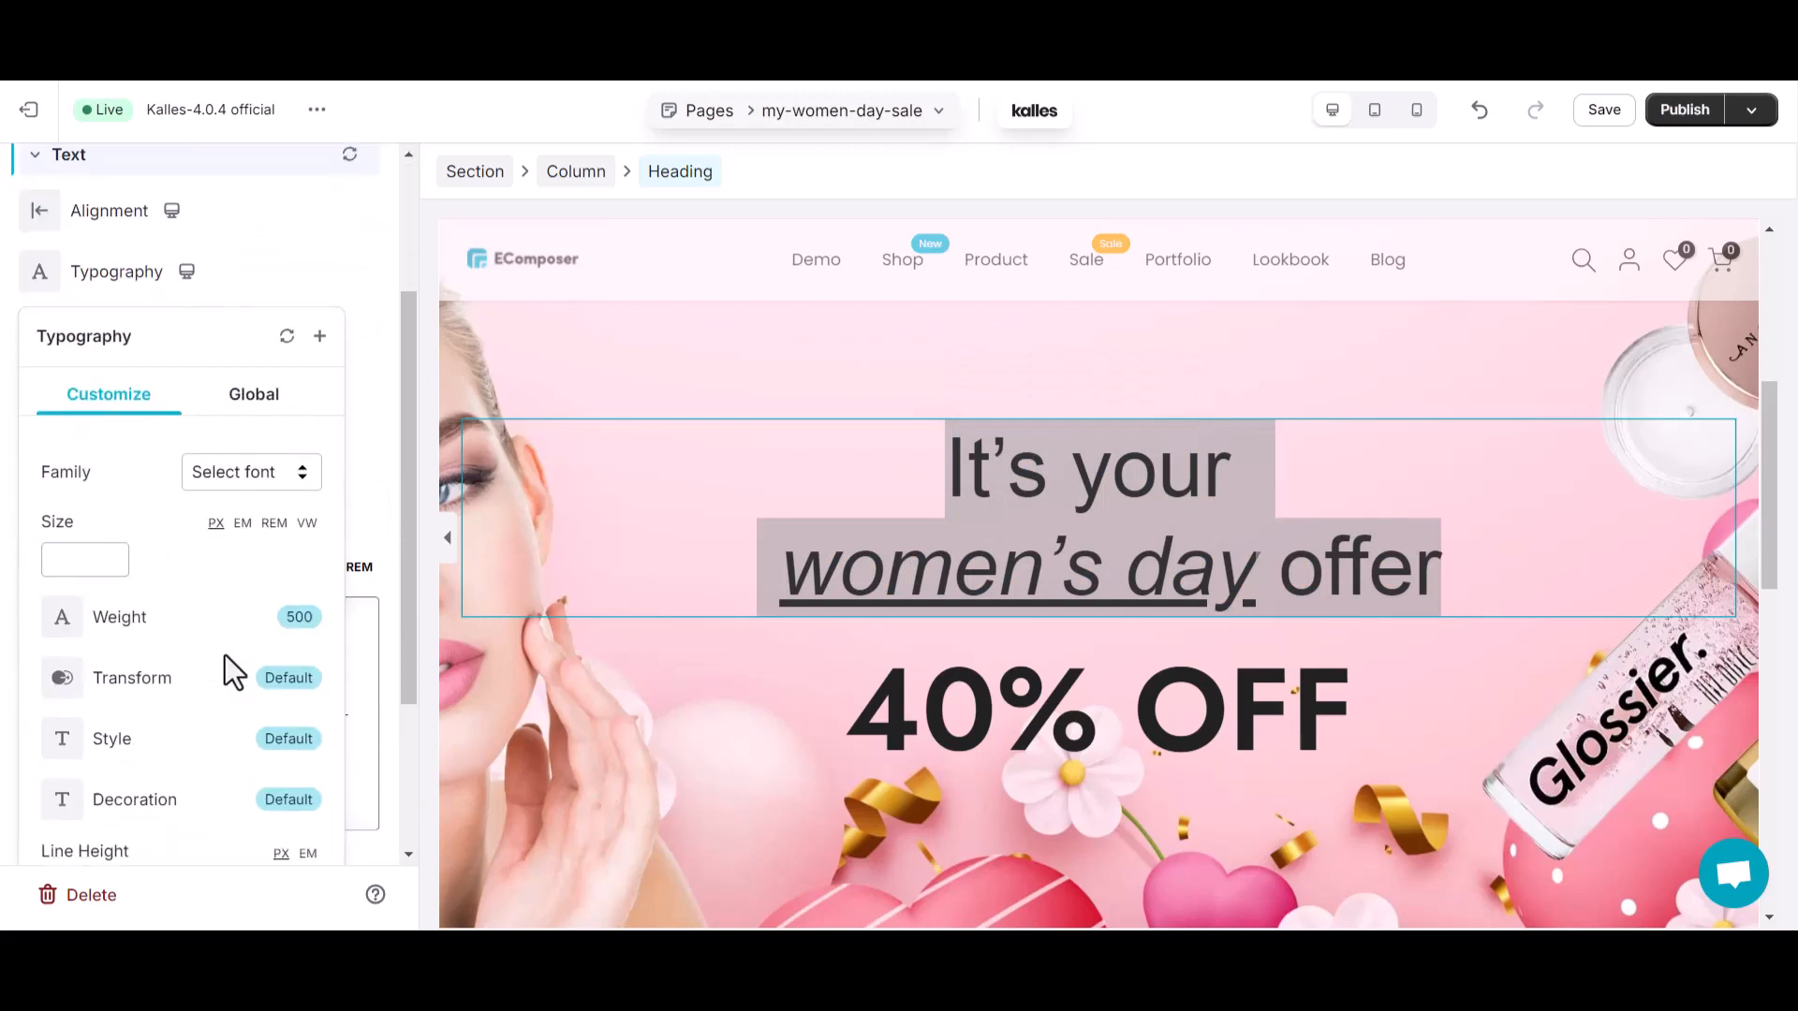
pyautogui.click(251, 477)
pyautogui.click(262, 397)
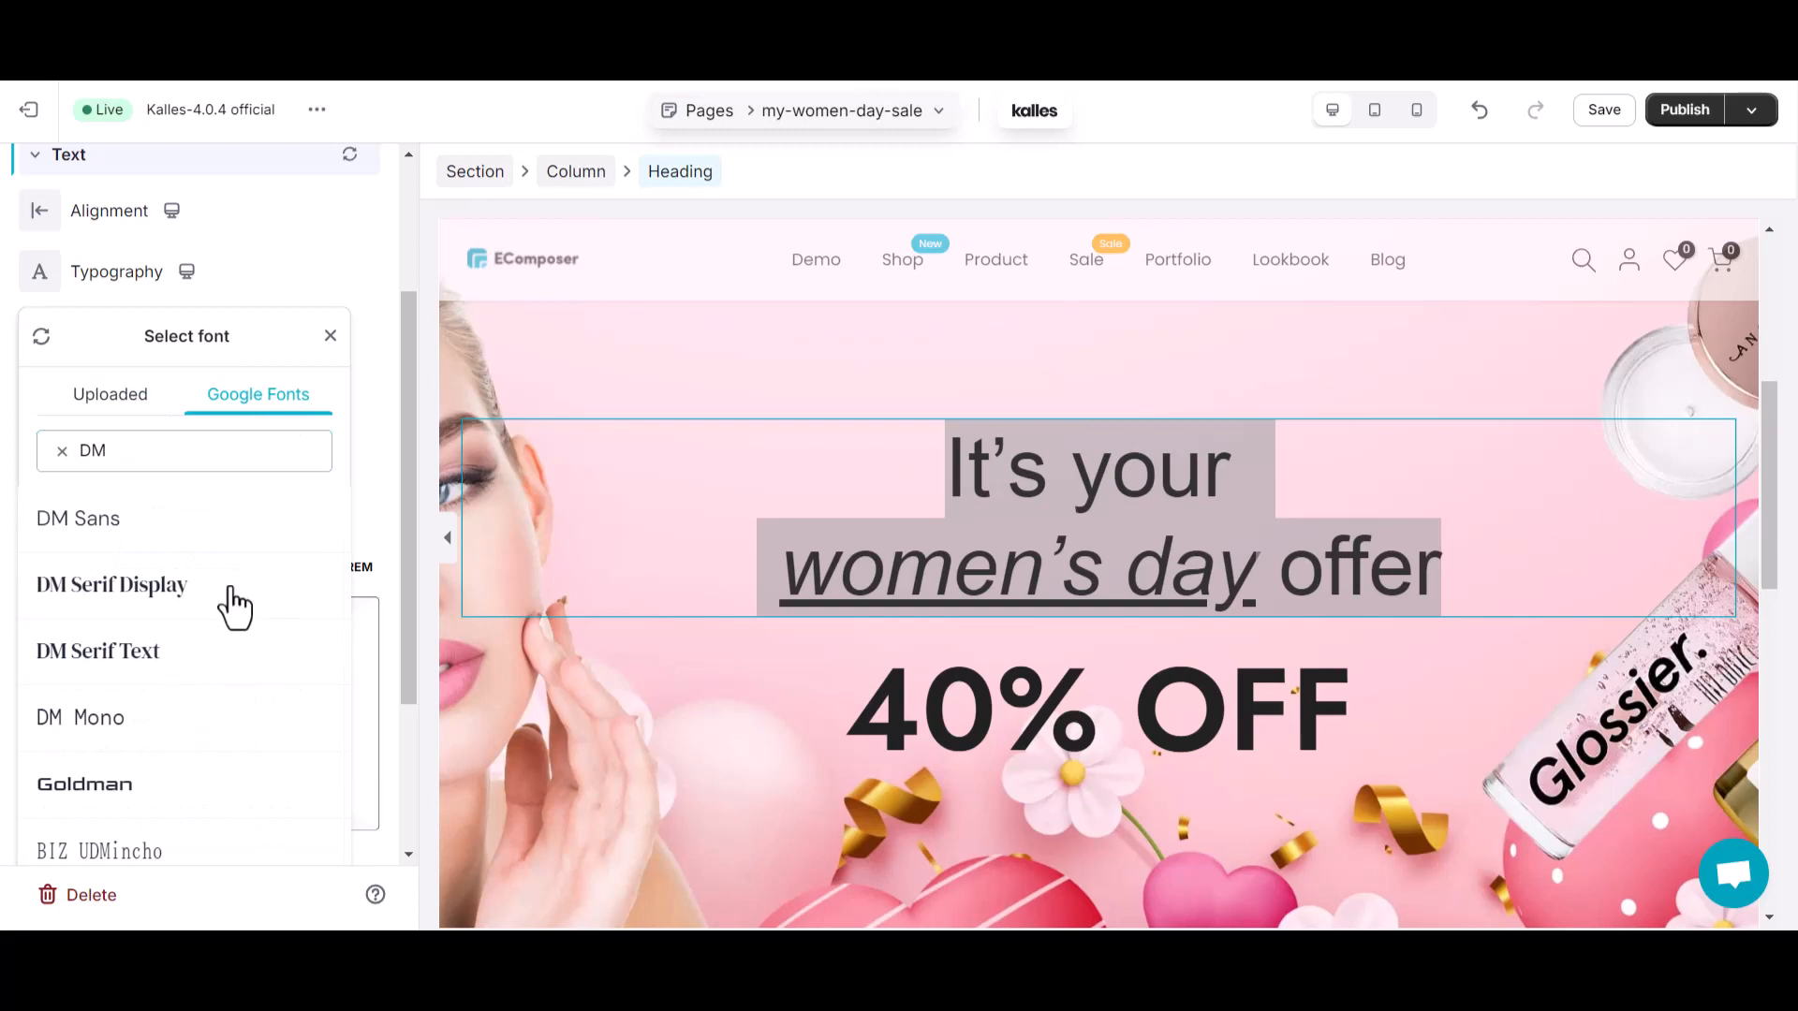
pyautogui.click(231, 591)
pyautogui.click(314, 591)
pyautogui.click(1517, 455)
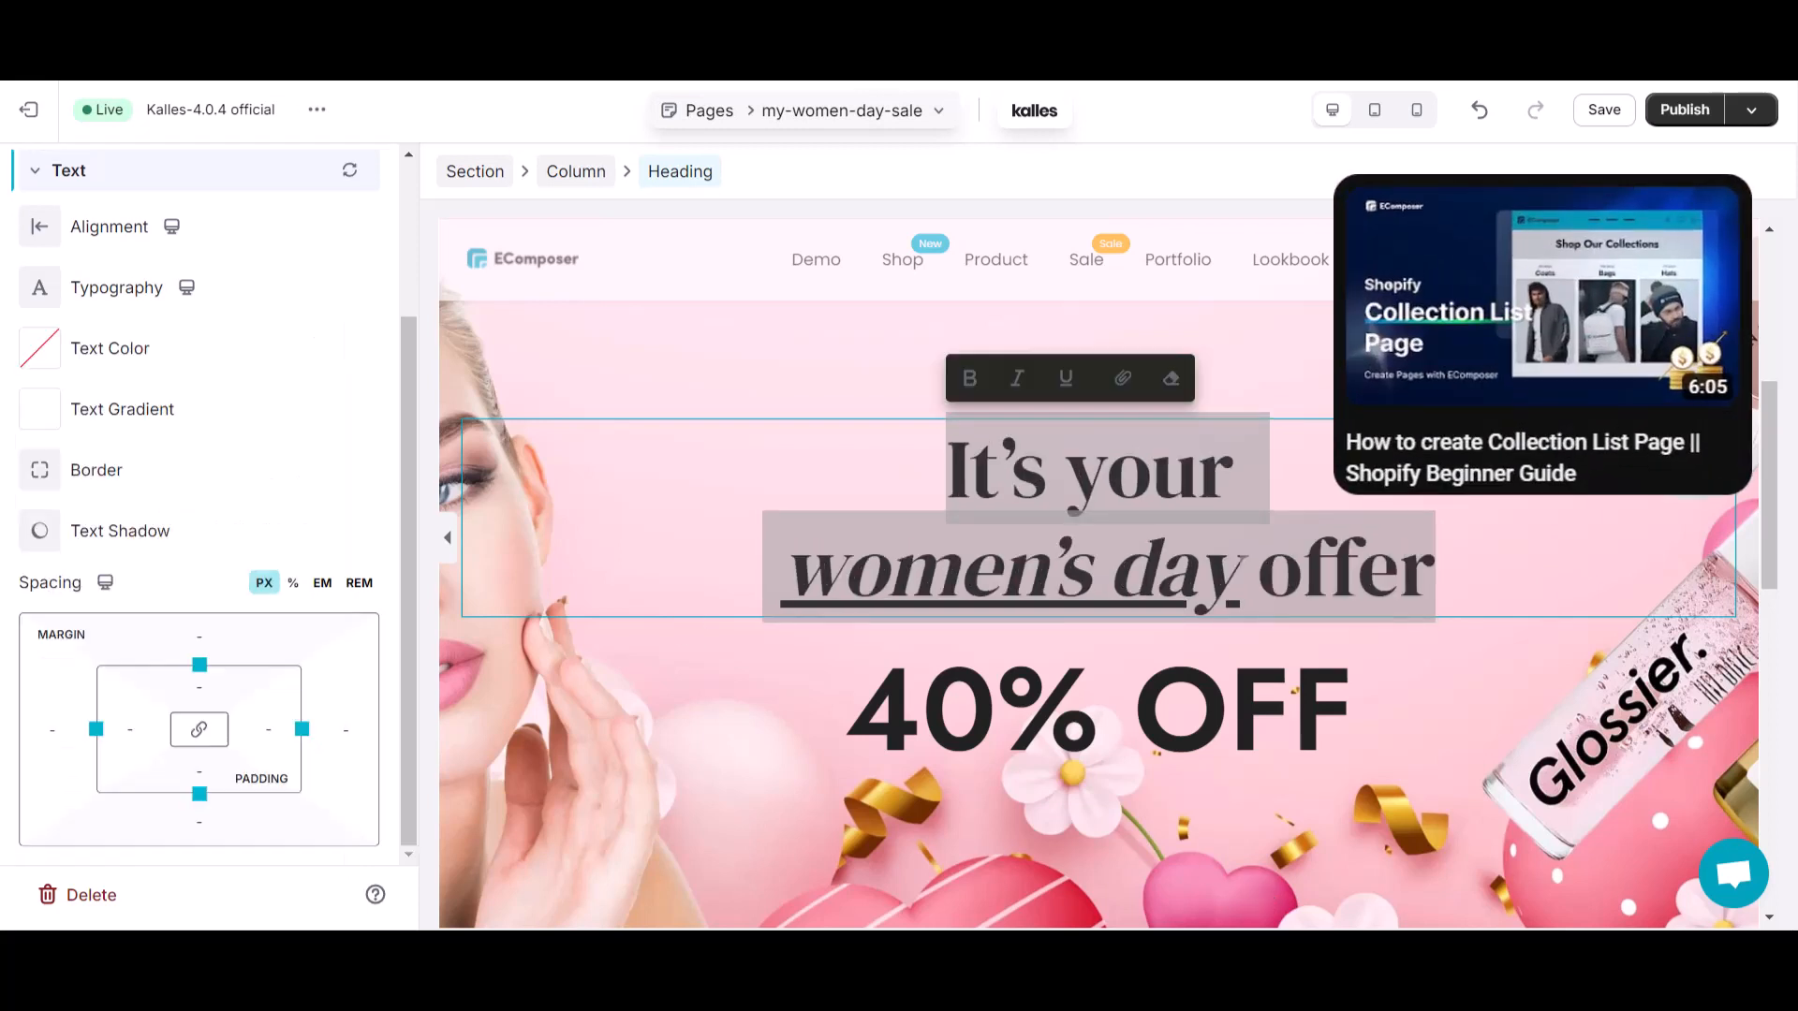
# Set the text color of the "40% OFF" heading to #FF7793.
pyautogui.click(869, 707)
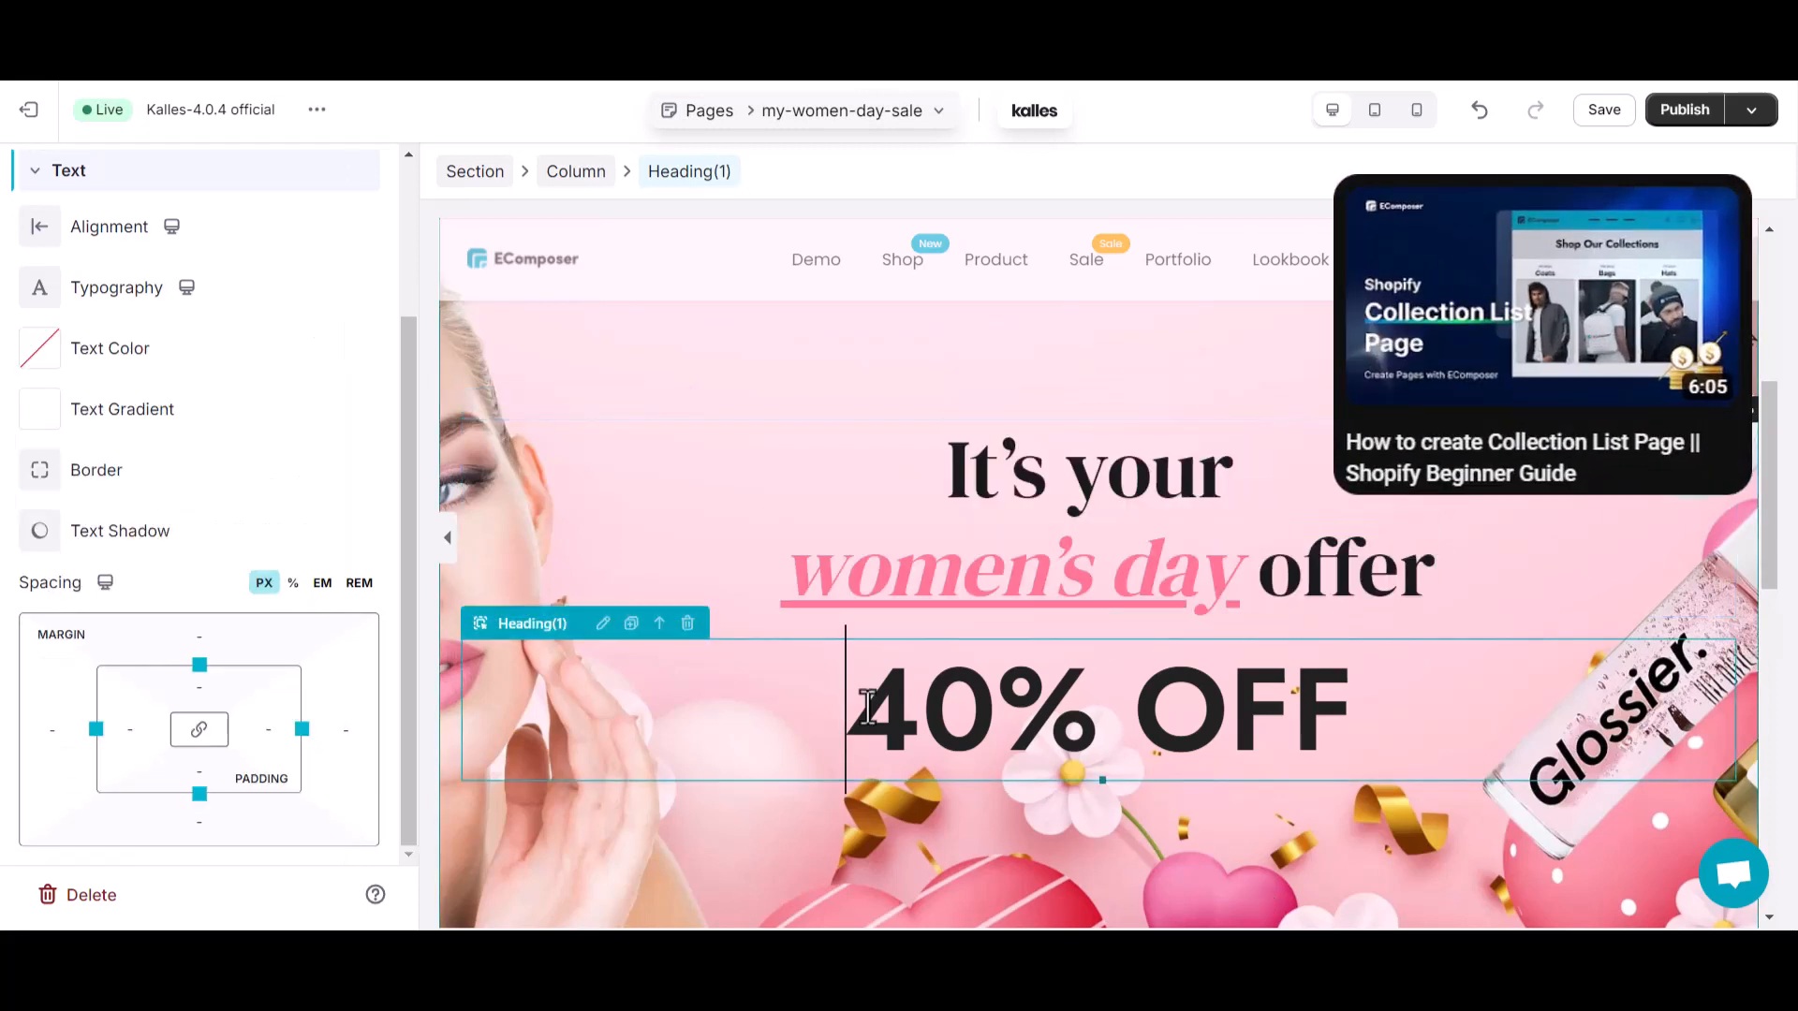
pyautogui.scroll(2, 141, 468)
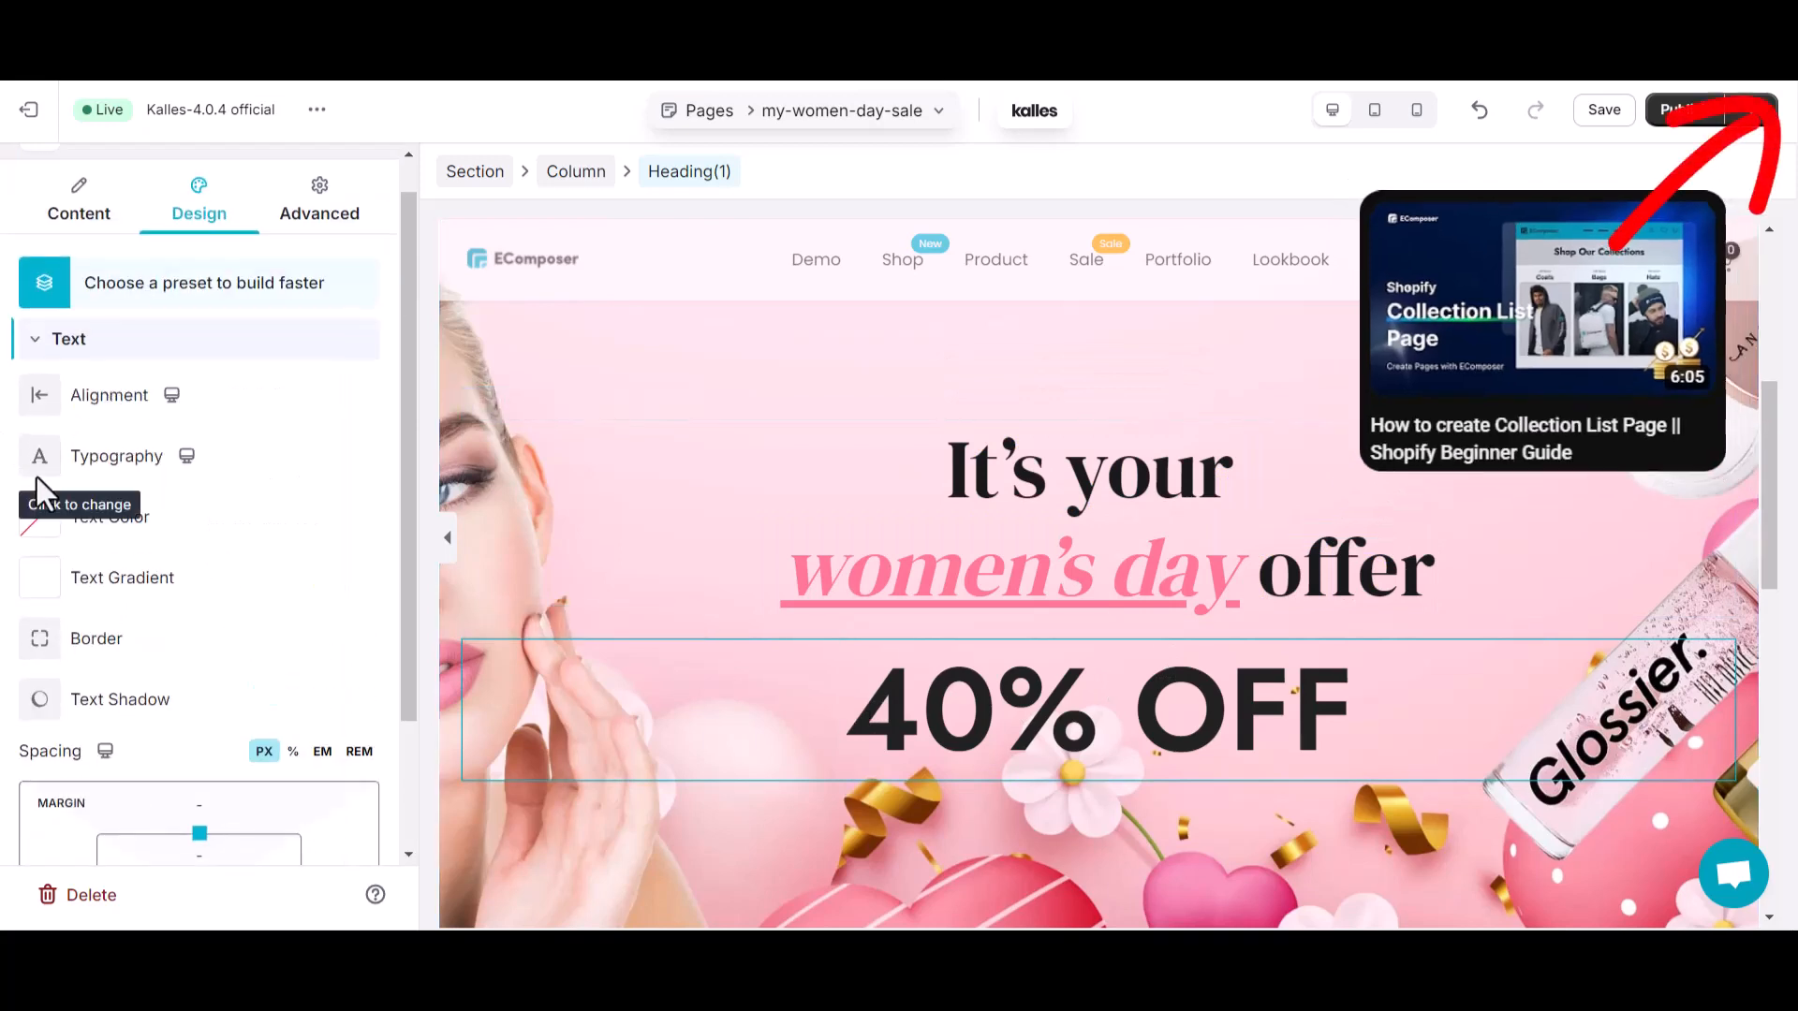
pyautogui.click(39, 566)
pyautogui.scroll(-2, 111, 742)
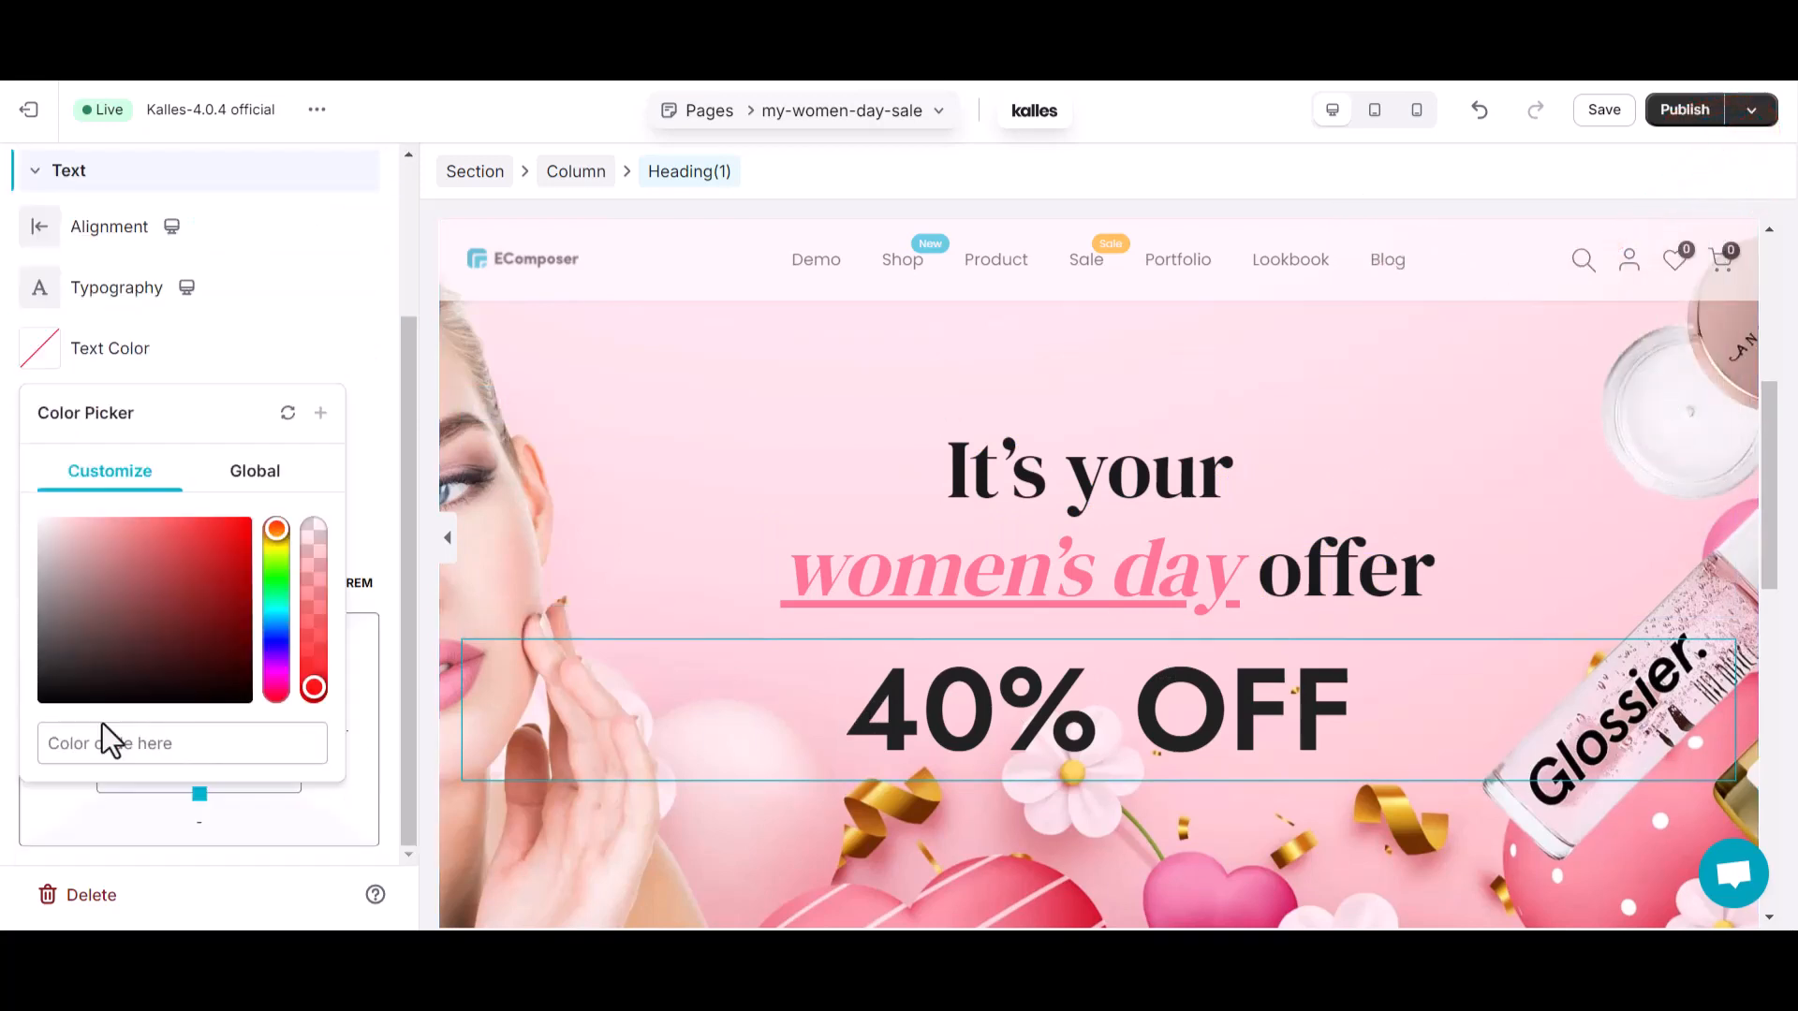
pyautogui.click(64, 740)
pyautogui.write('#FF7793')
pyautogui.click(667, 525)
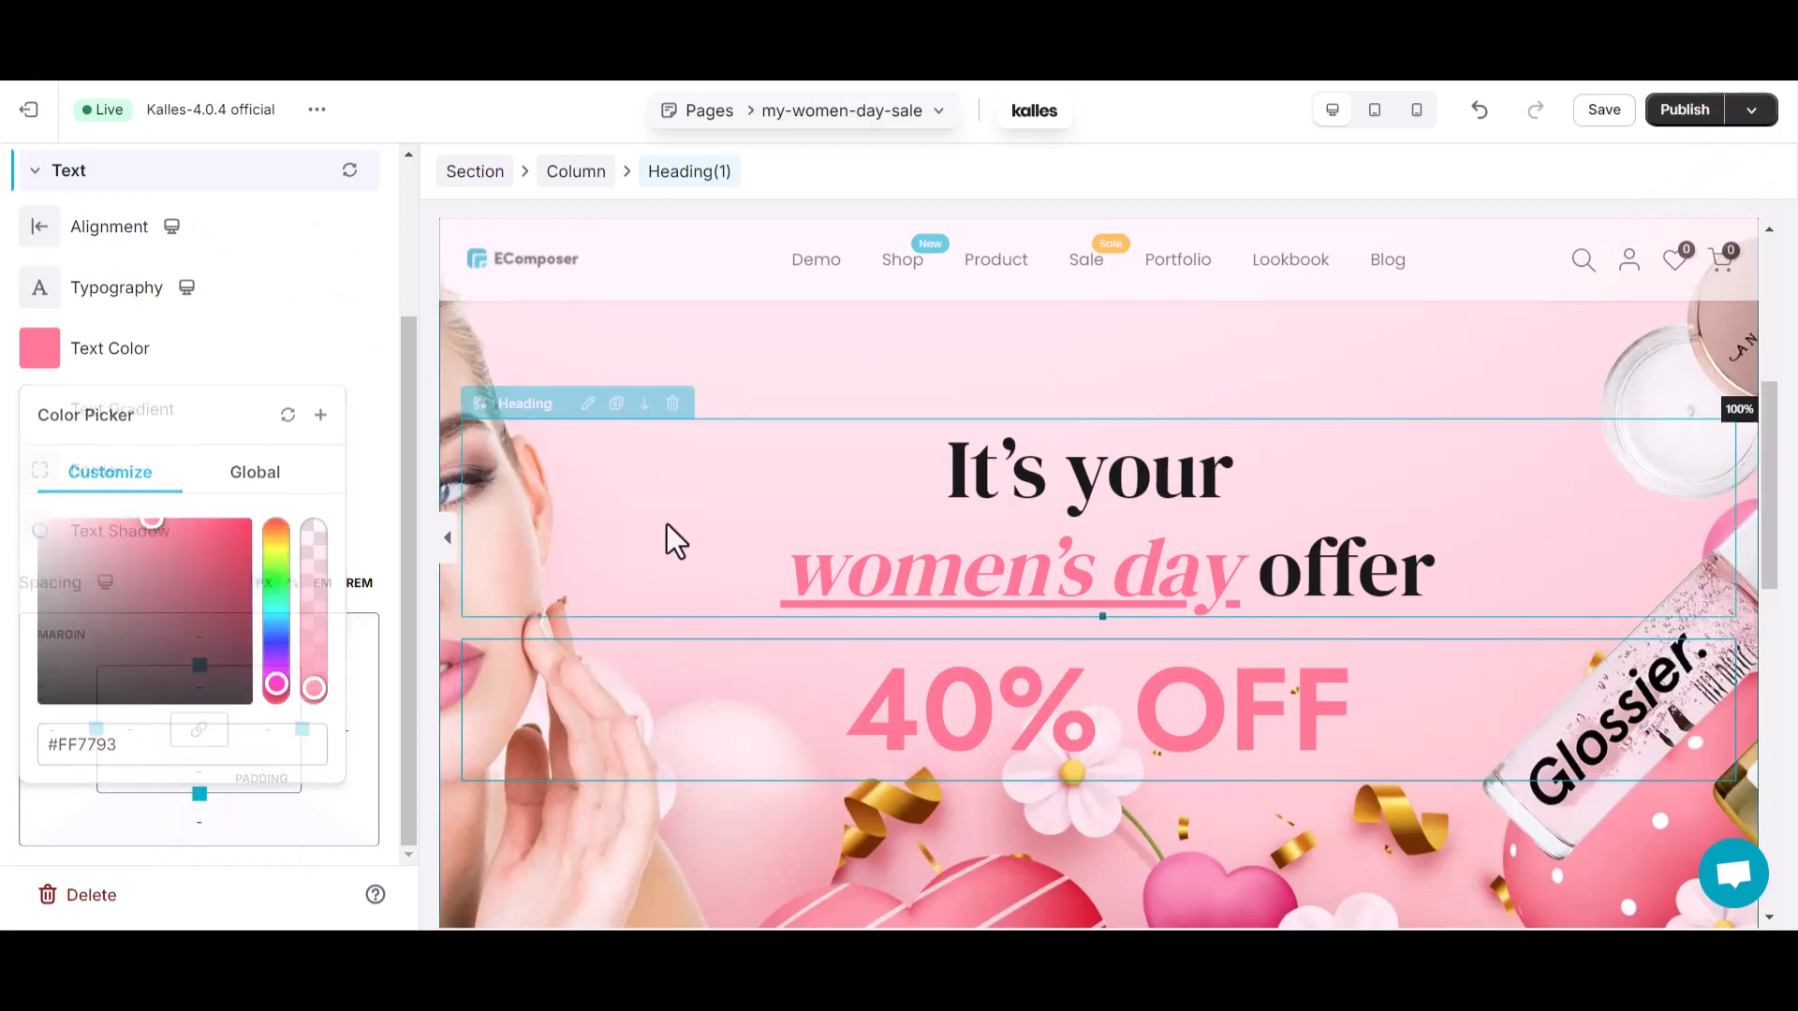
# Review the finished hero banner at full width with the editing sidebar collapsed, and restore the sidebar.
pyautogui.click(444, 562)
pyautogui.scroll(-3, 787, 520)
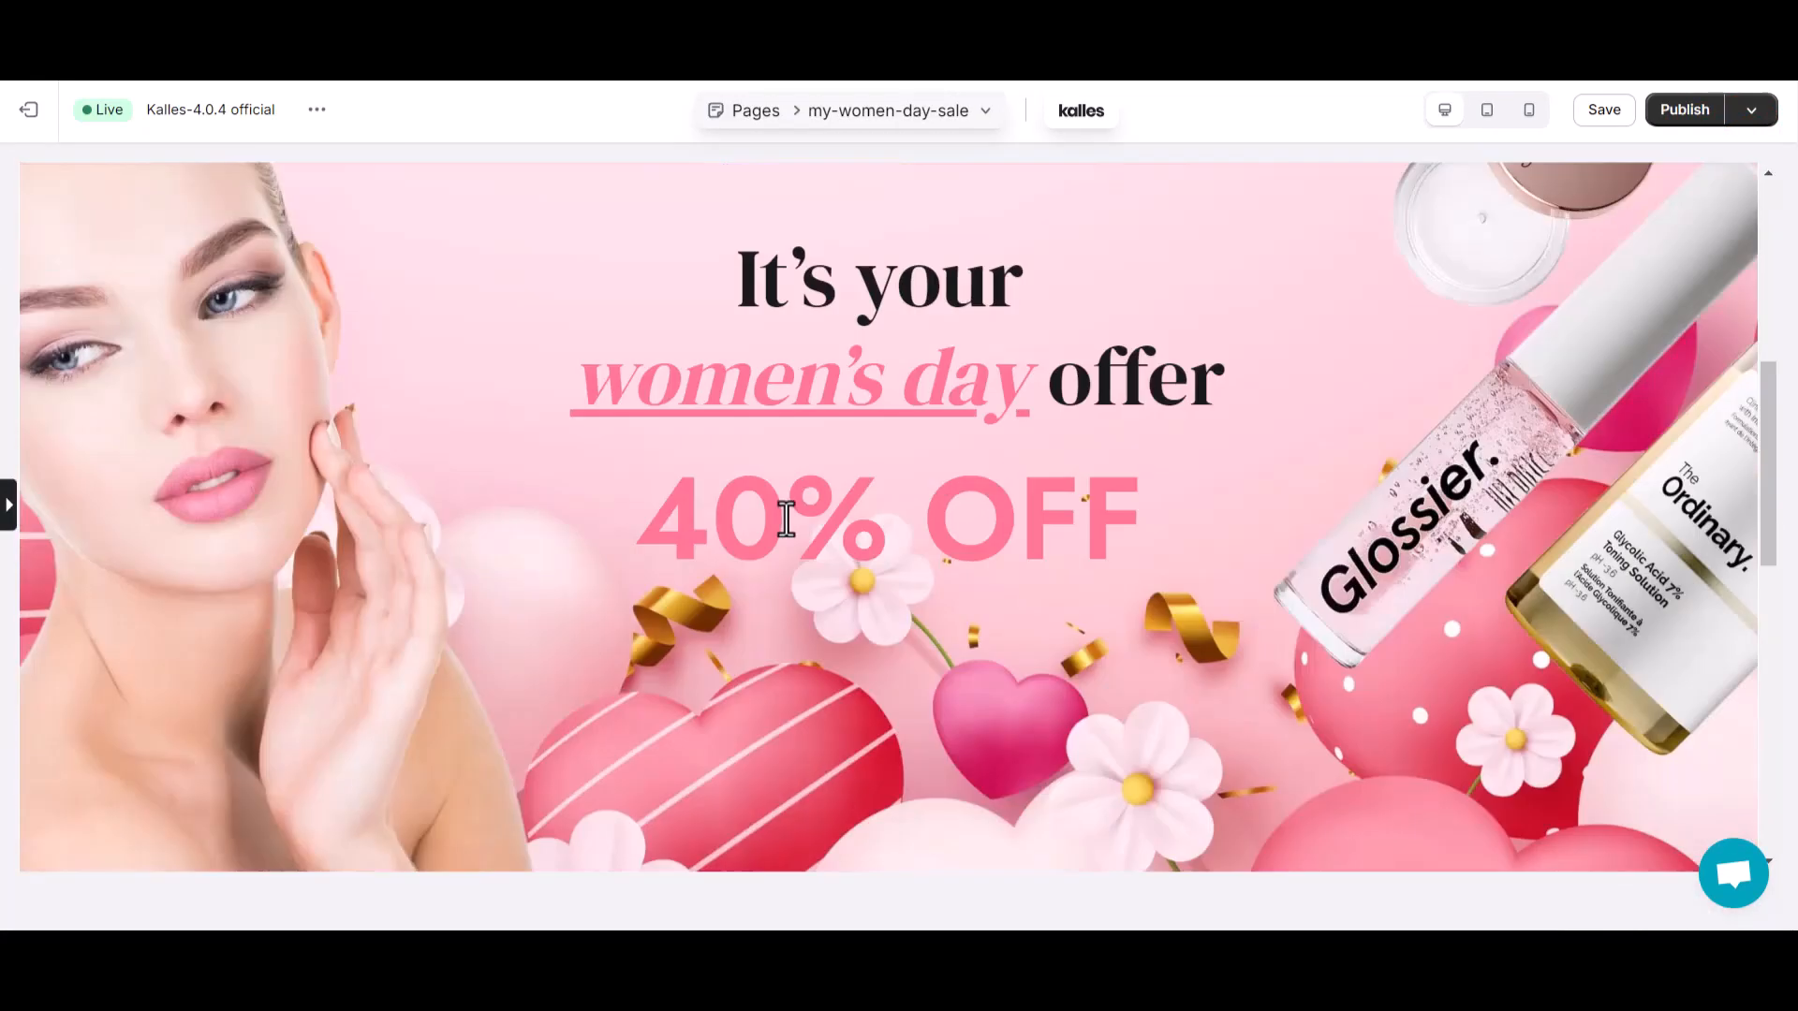
pyautogui.scroll(2, 786, 519)
pyautogui.click(8, 506)
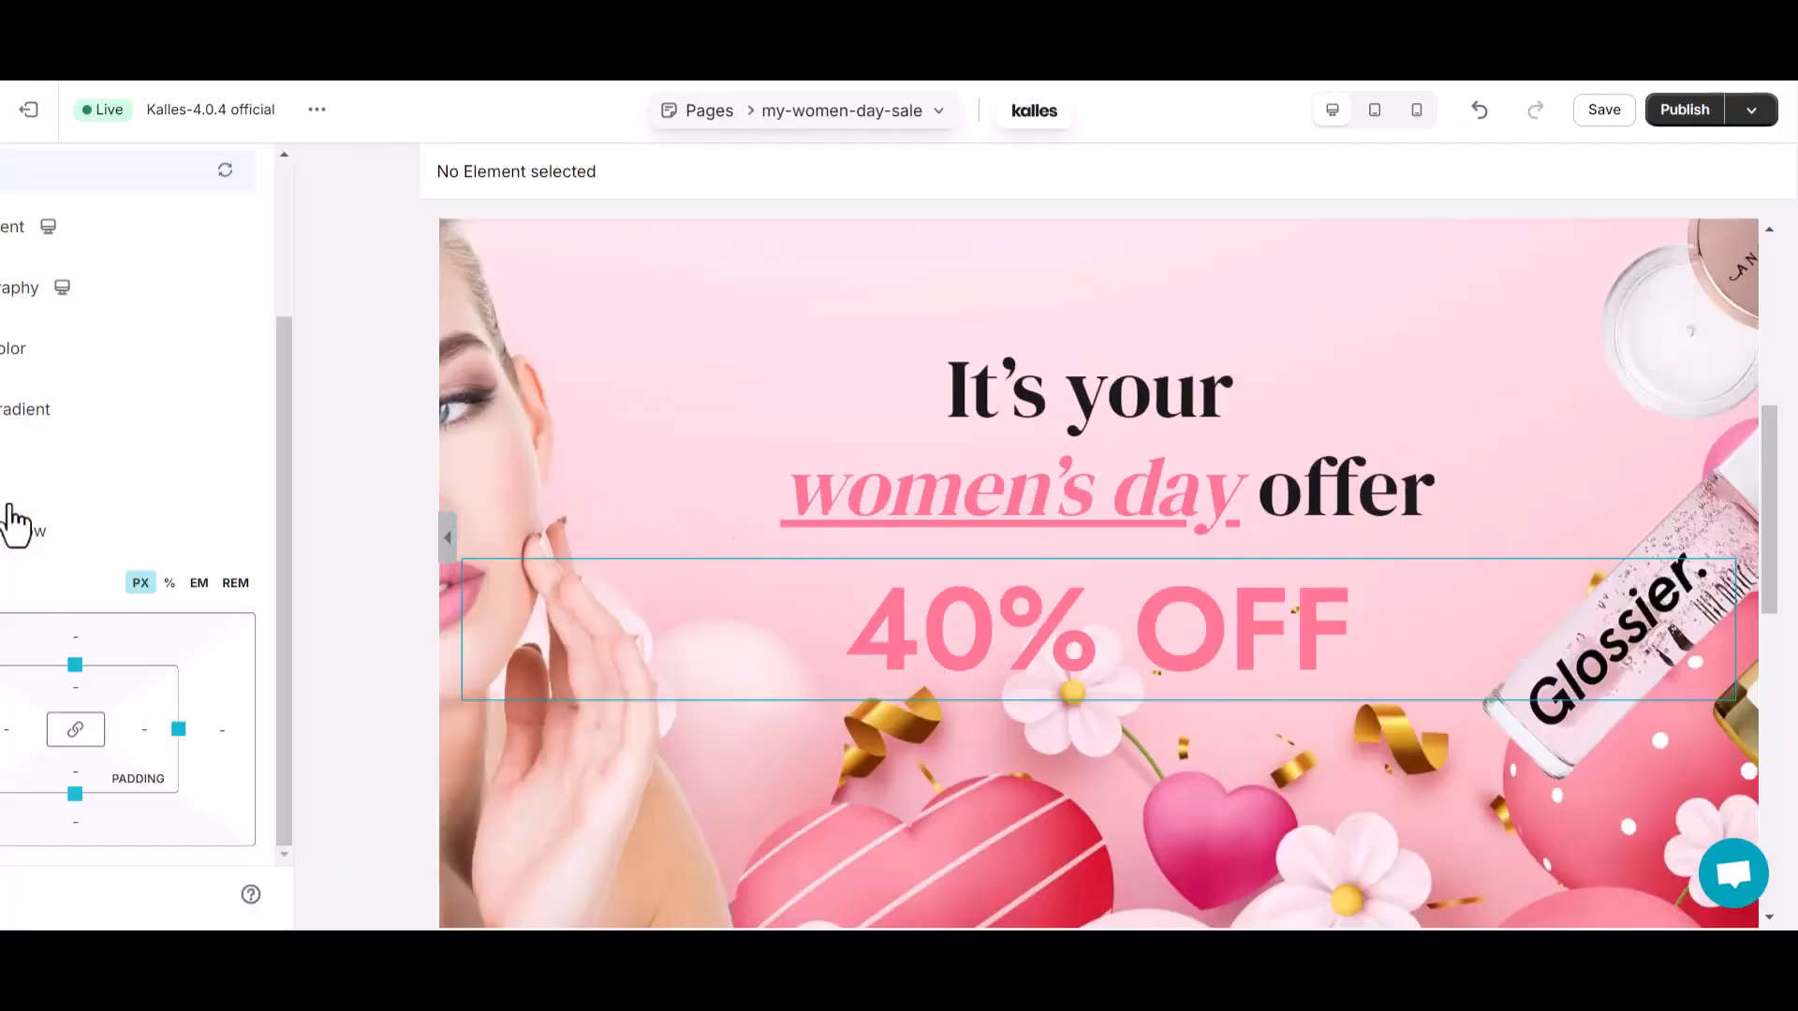
pyautogui.scroll(-2, 833, 631)
pyautogui.scroll(1, 833, 631)
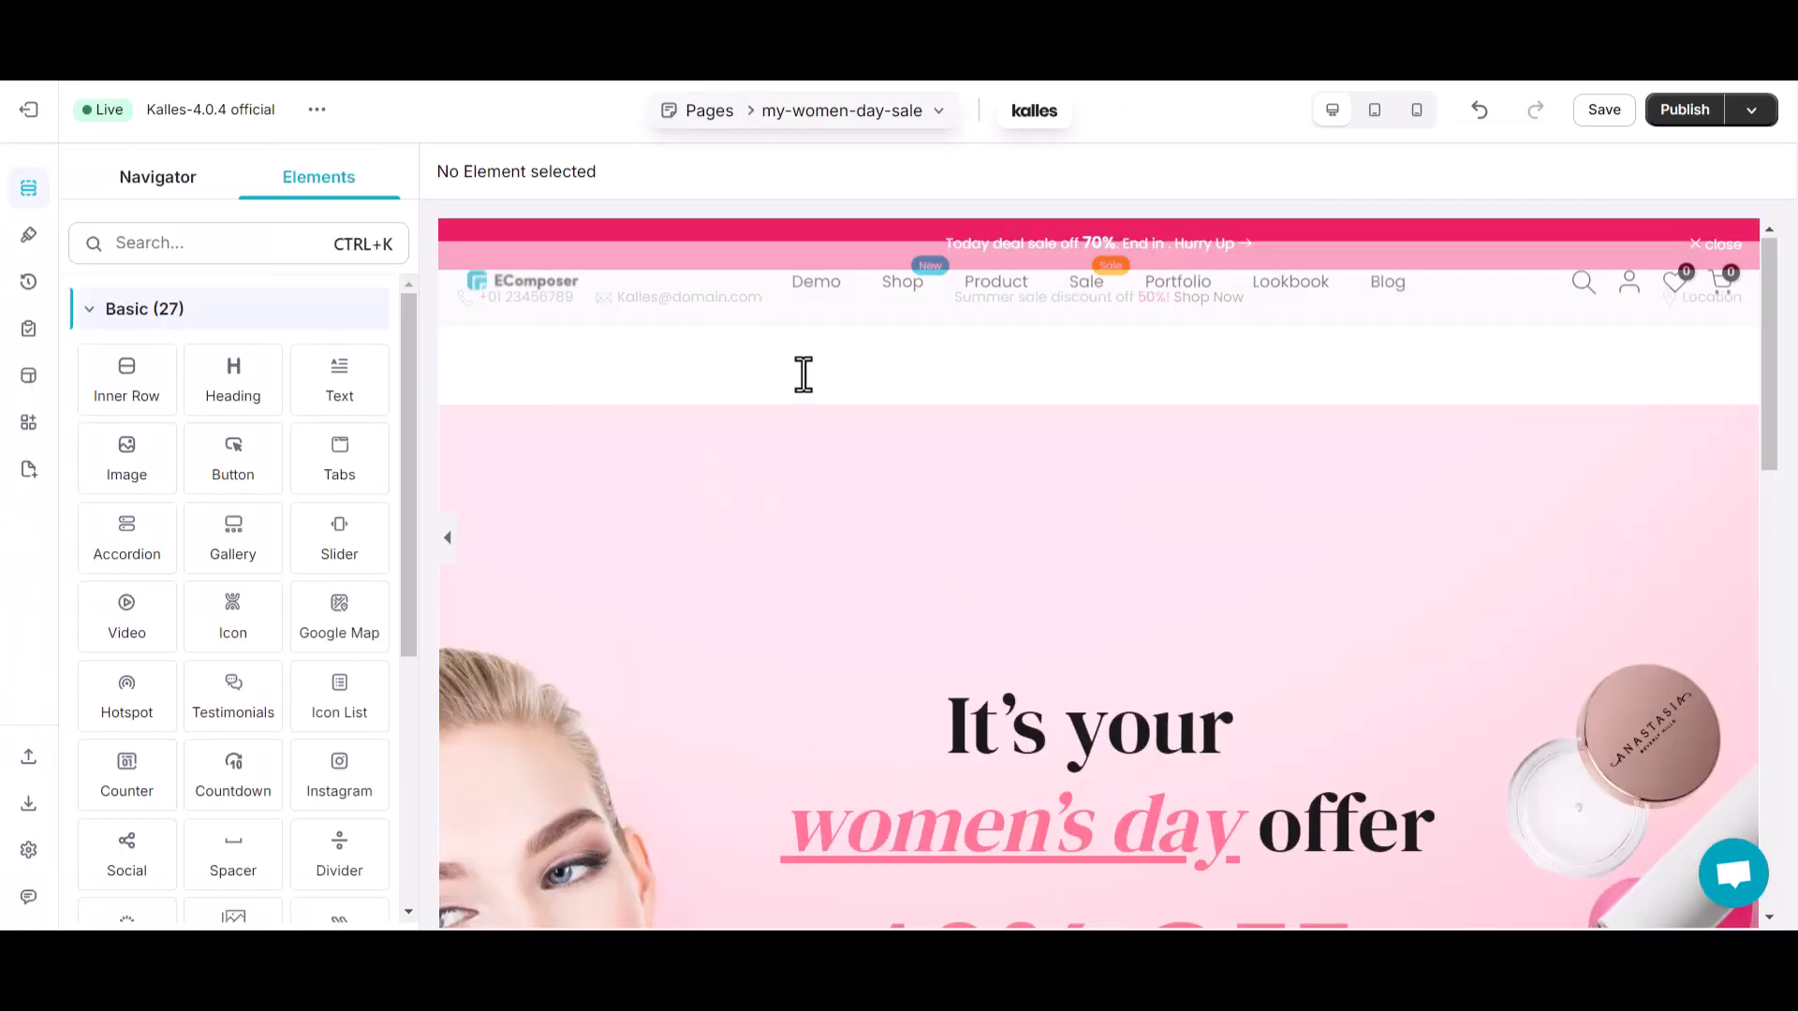
# Add a new single-column section below the hero banner.
pyautogui.click(803, 374)
pyautogui.click(57, 177)
pyautogui.scroll(-8, 1086, 656)
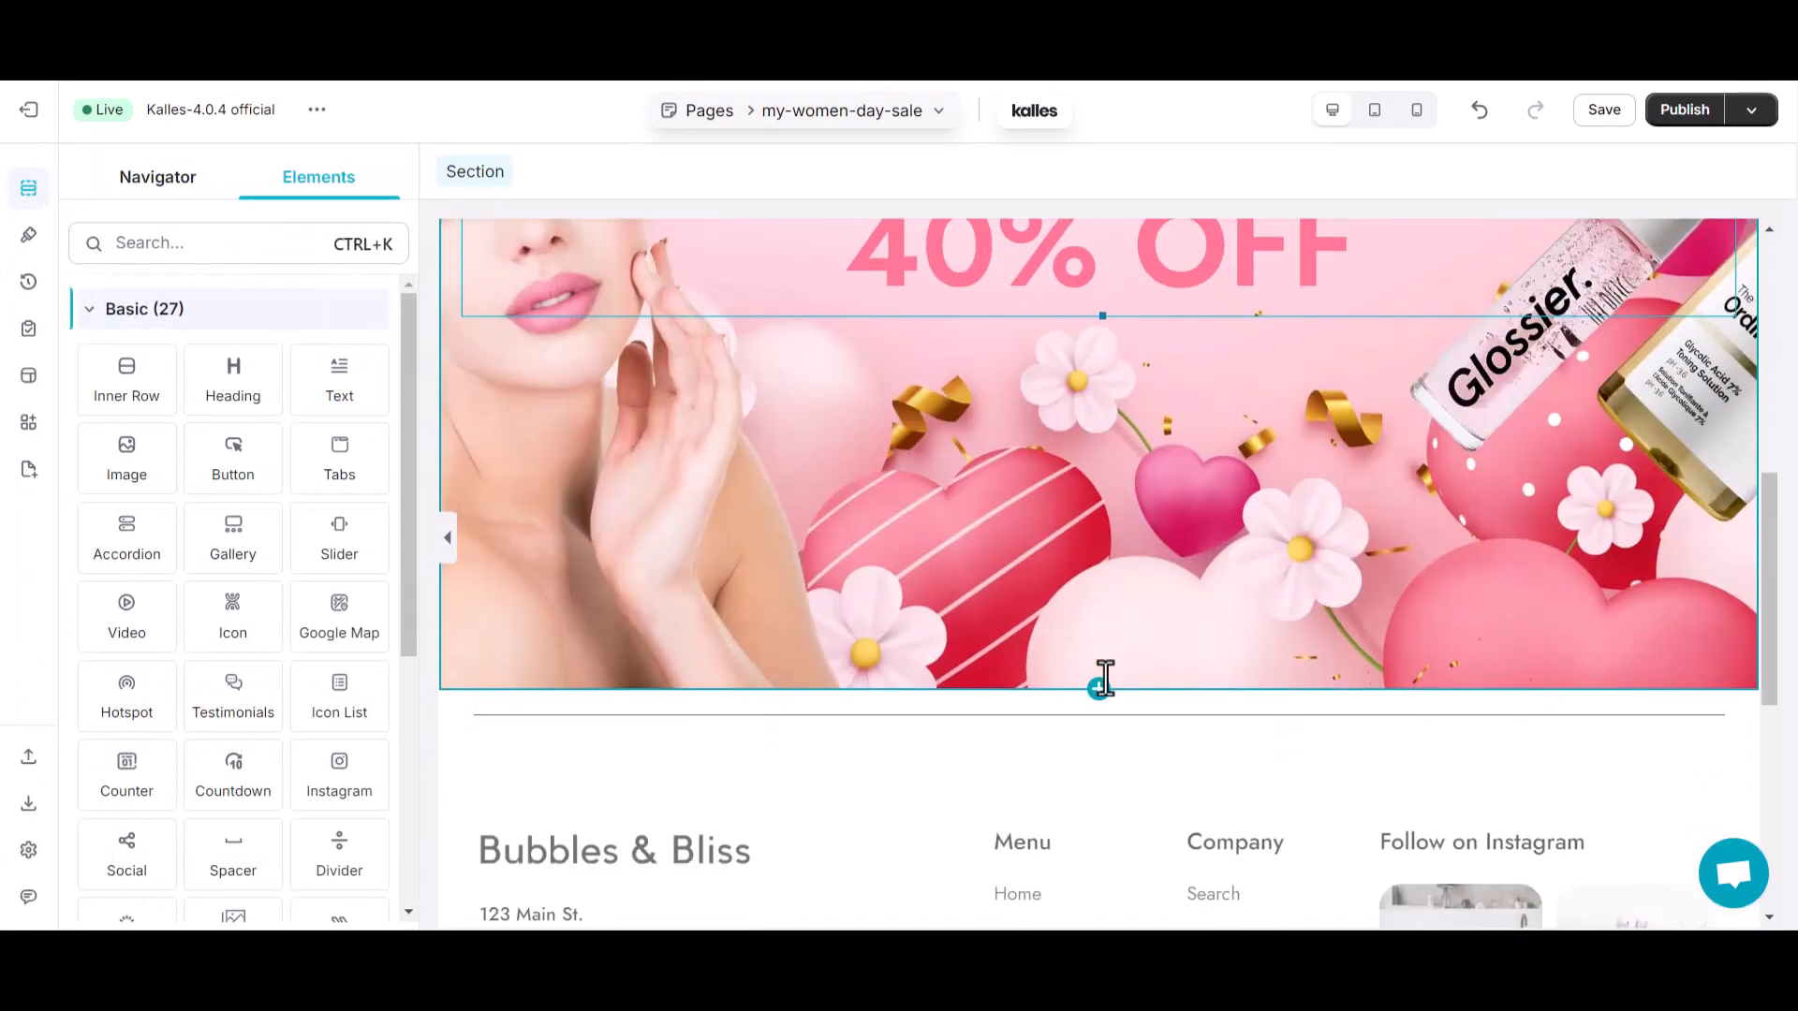
pyautogui.click(1092, 666)
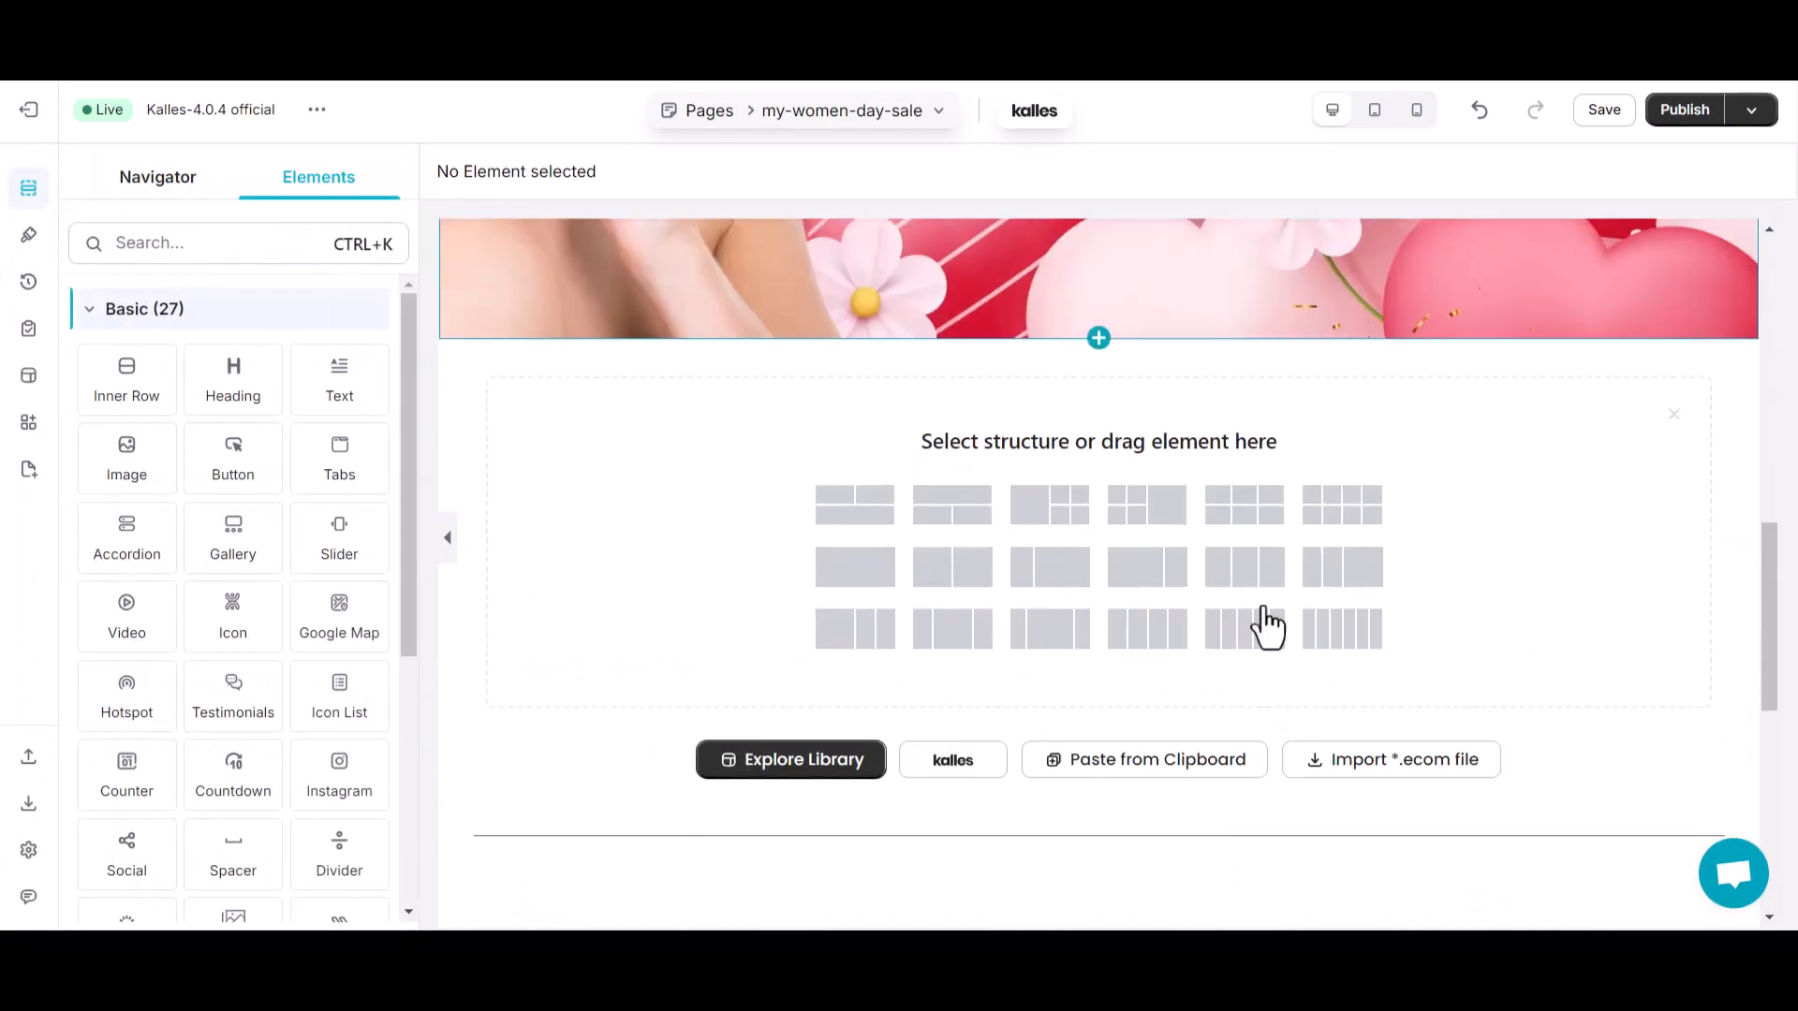
pyautogui.click(855, 581)
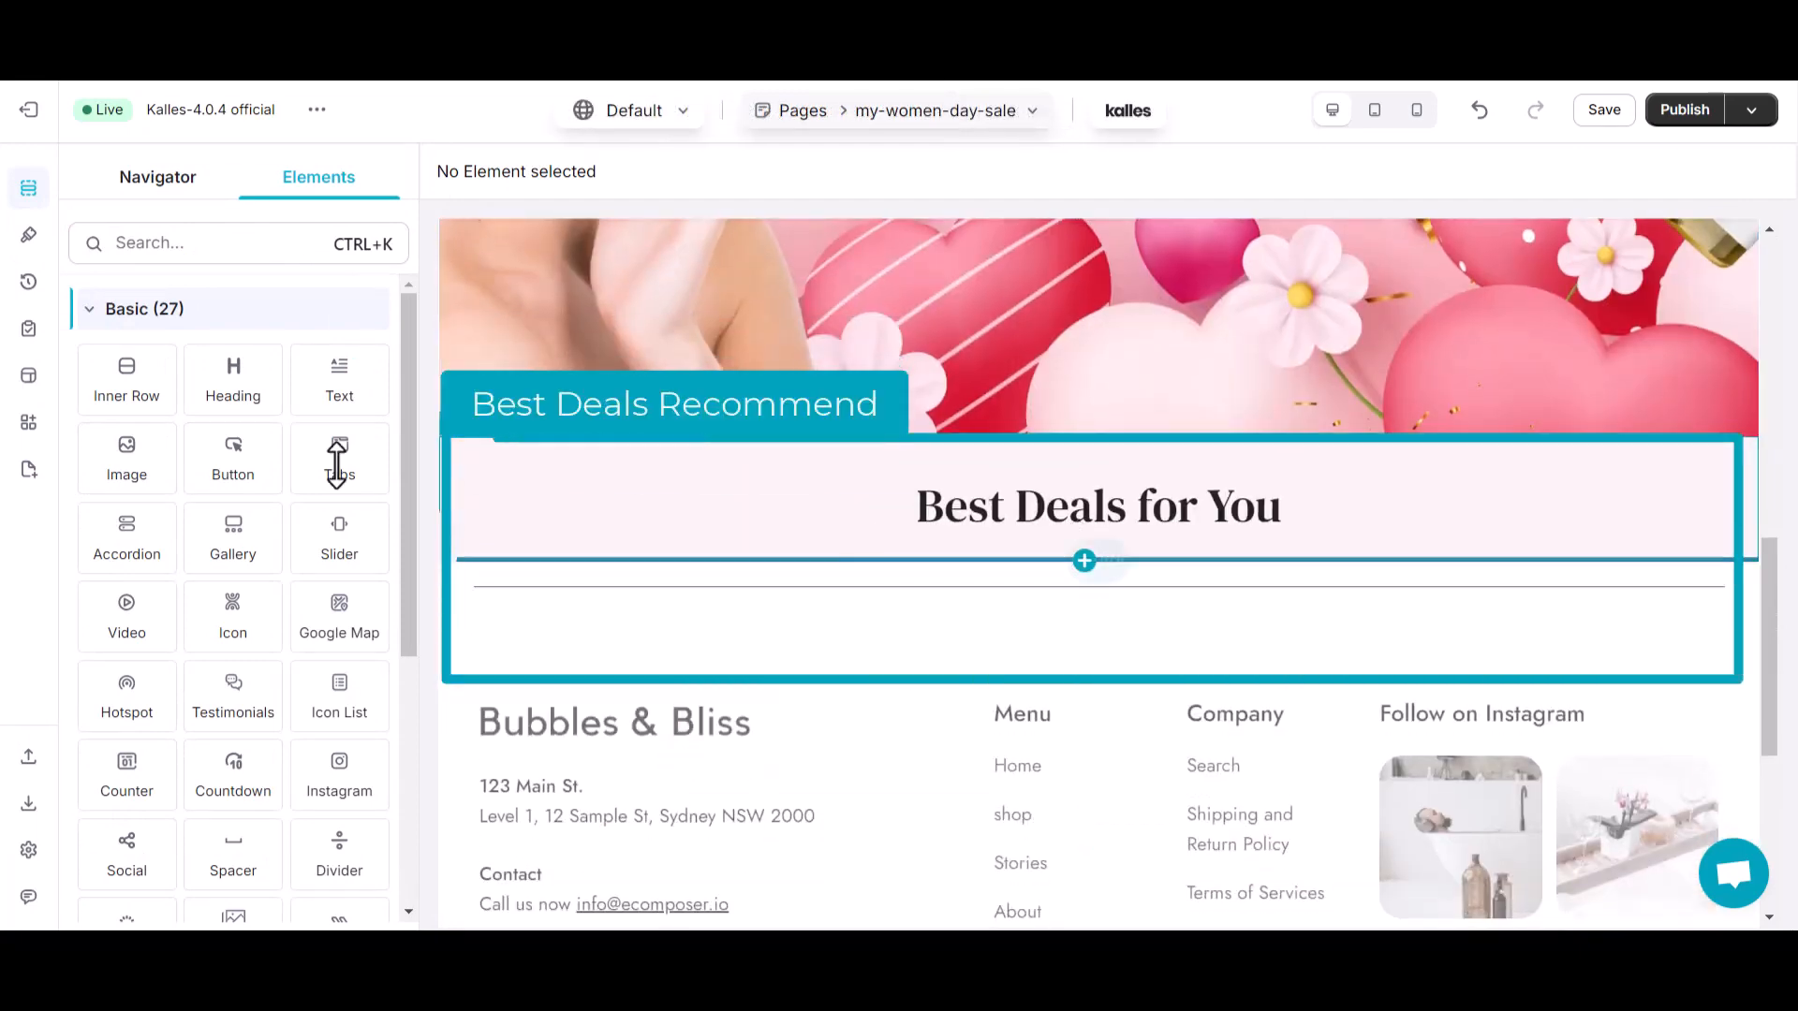
# Insert a two-column Inner Row beneath the "Best Deals for You" heading and select its first column.
pyautogui.moveTo(737, 461); pyautogui.dragTo(907, 522)
pyautogui.rightClick(1159, 646)
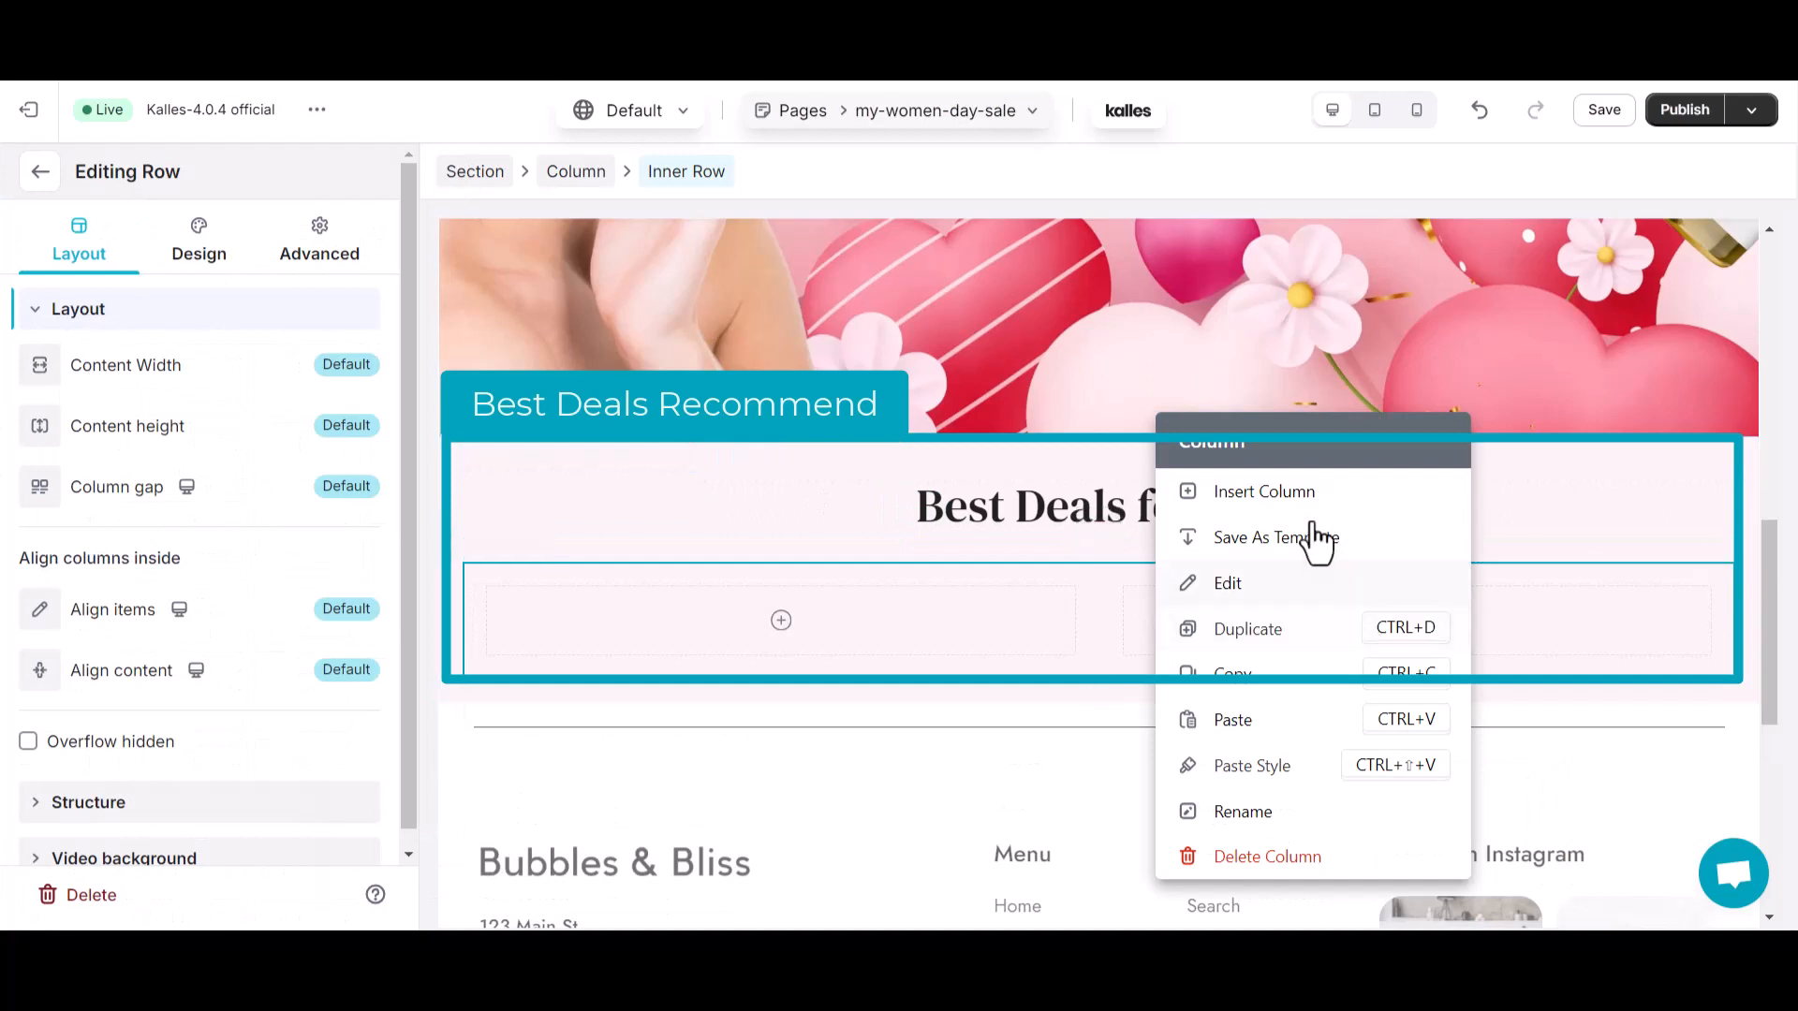
pyautogui.click(878, 590)
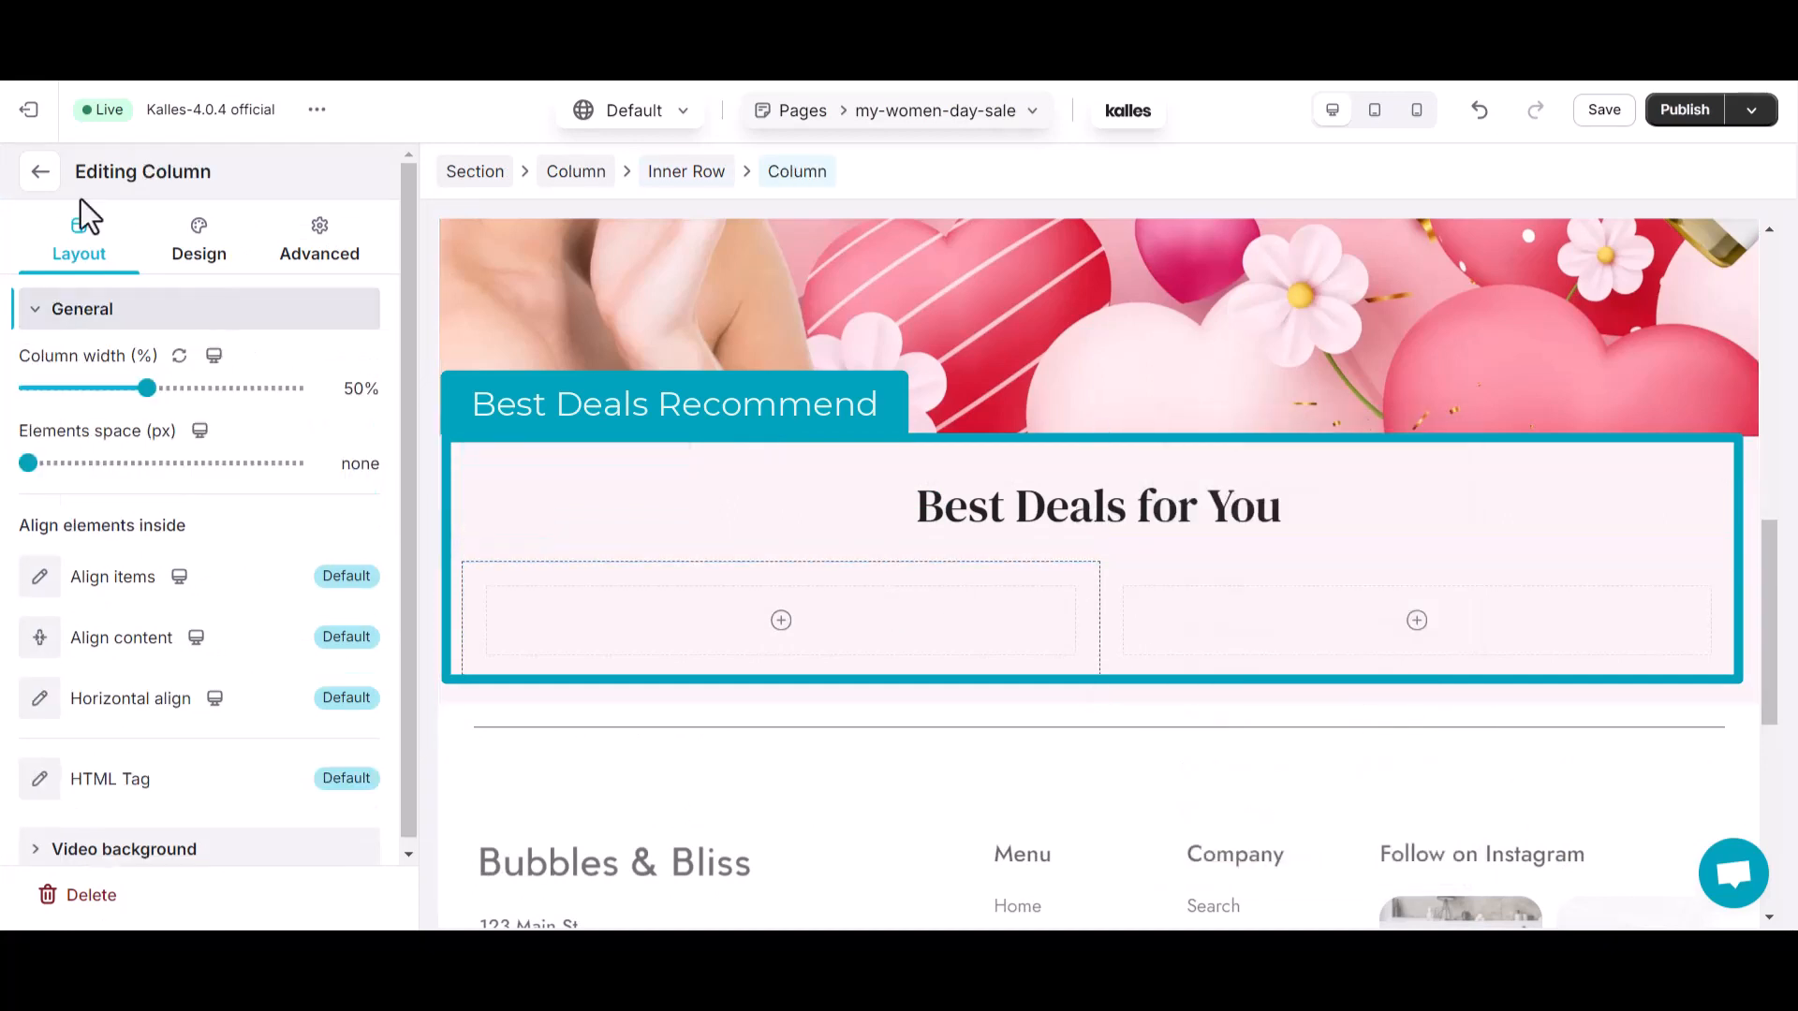
# Find the Product Box element by searching for "product" and place it in the first column of the inner row.
pyautogui.click(38, 172)
pyautogui.click(209, 243)
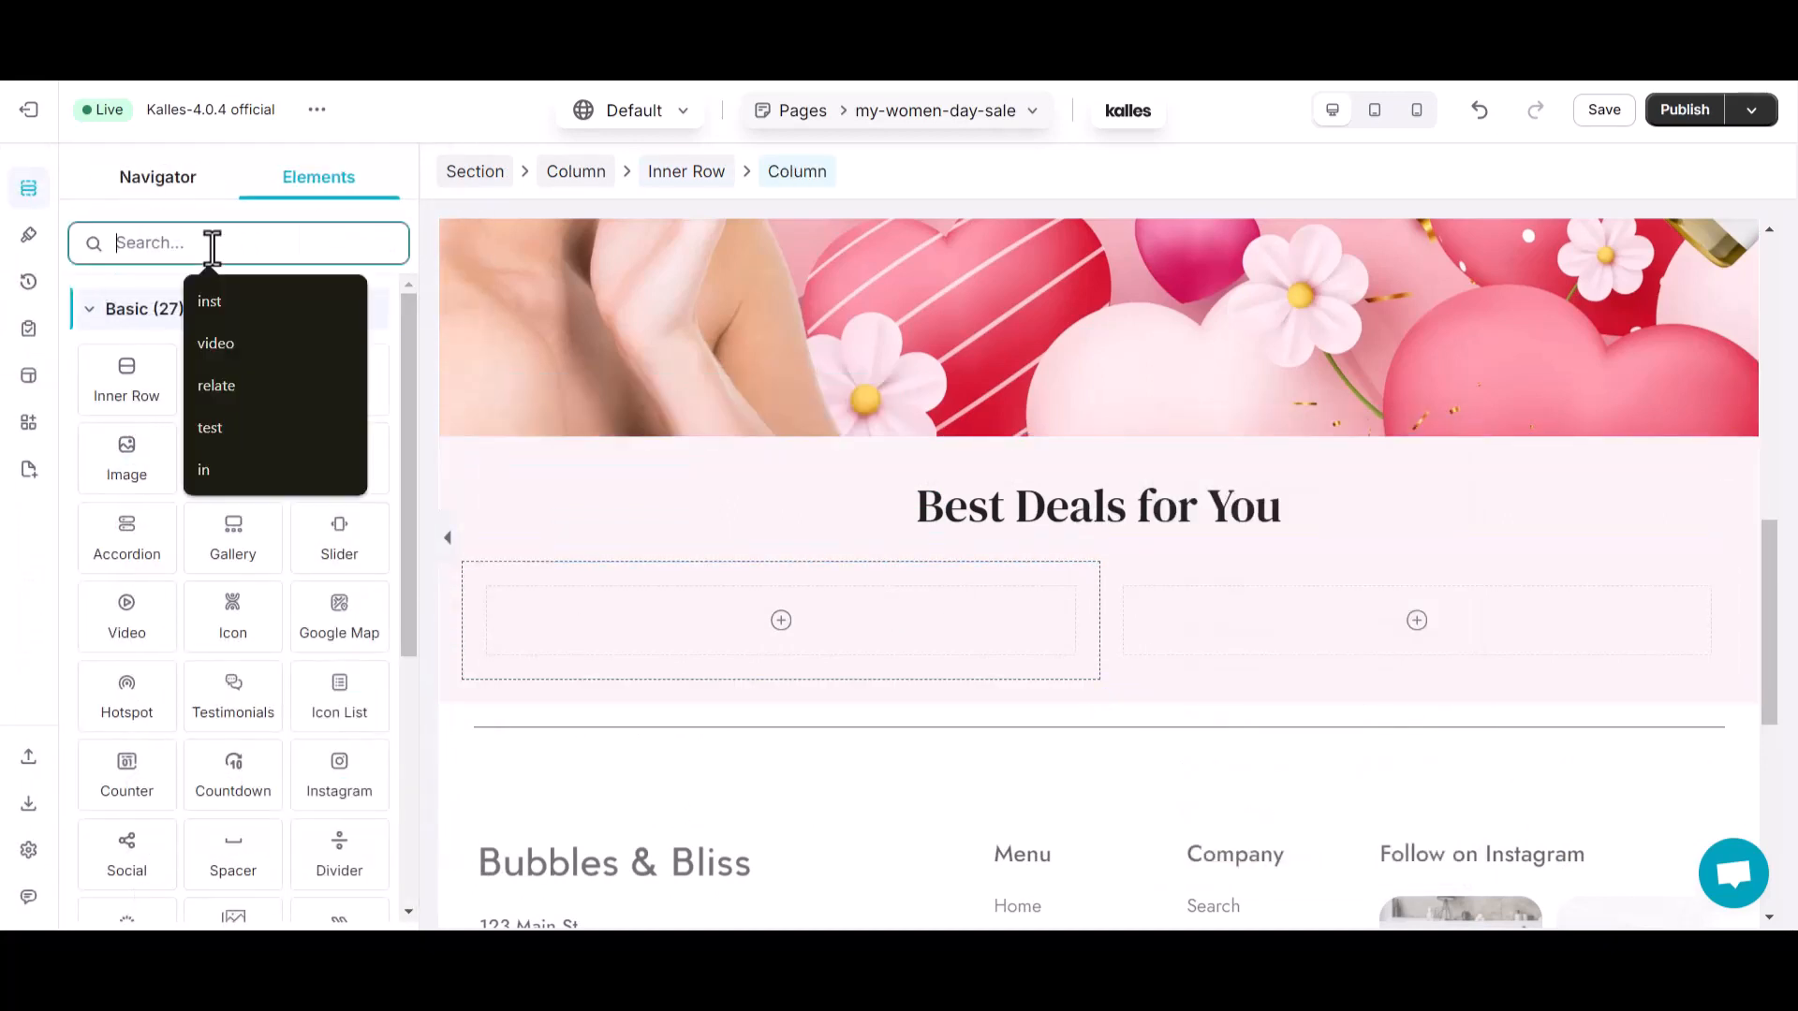
pyautogui.write('product')
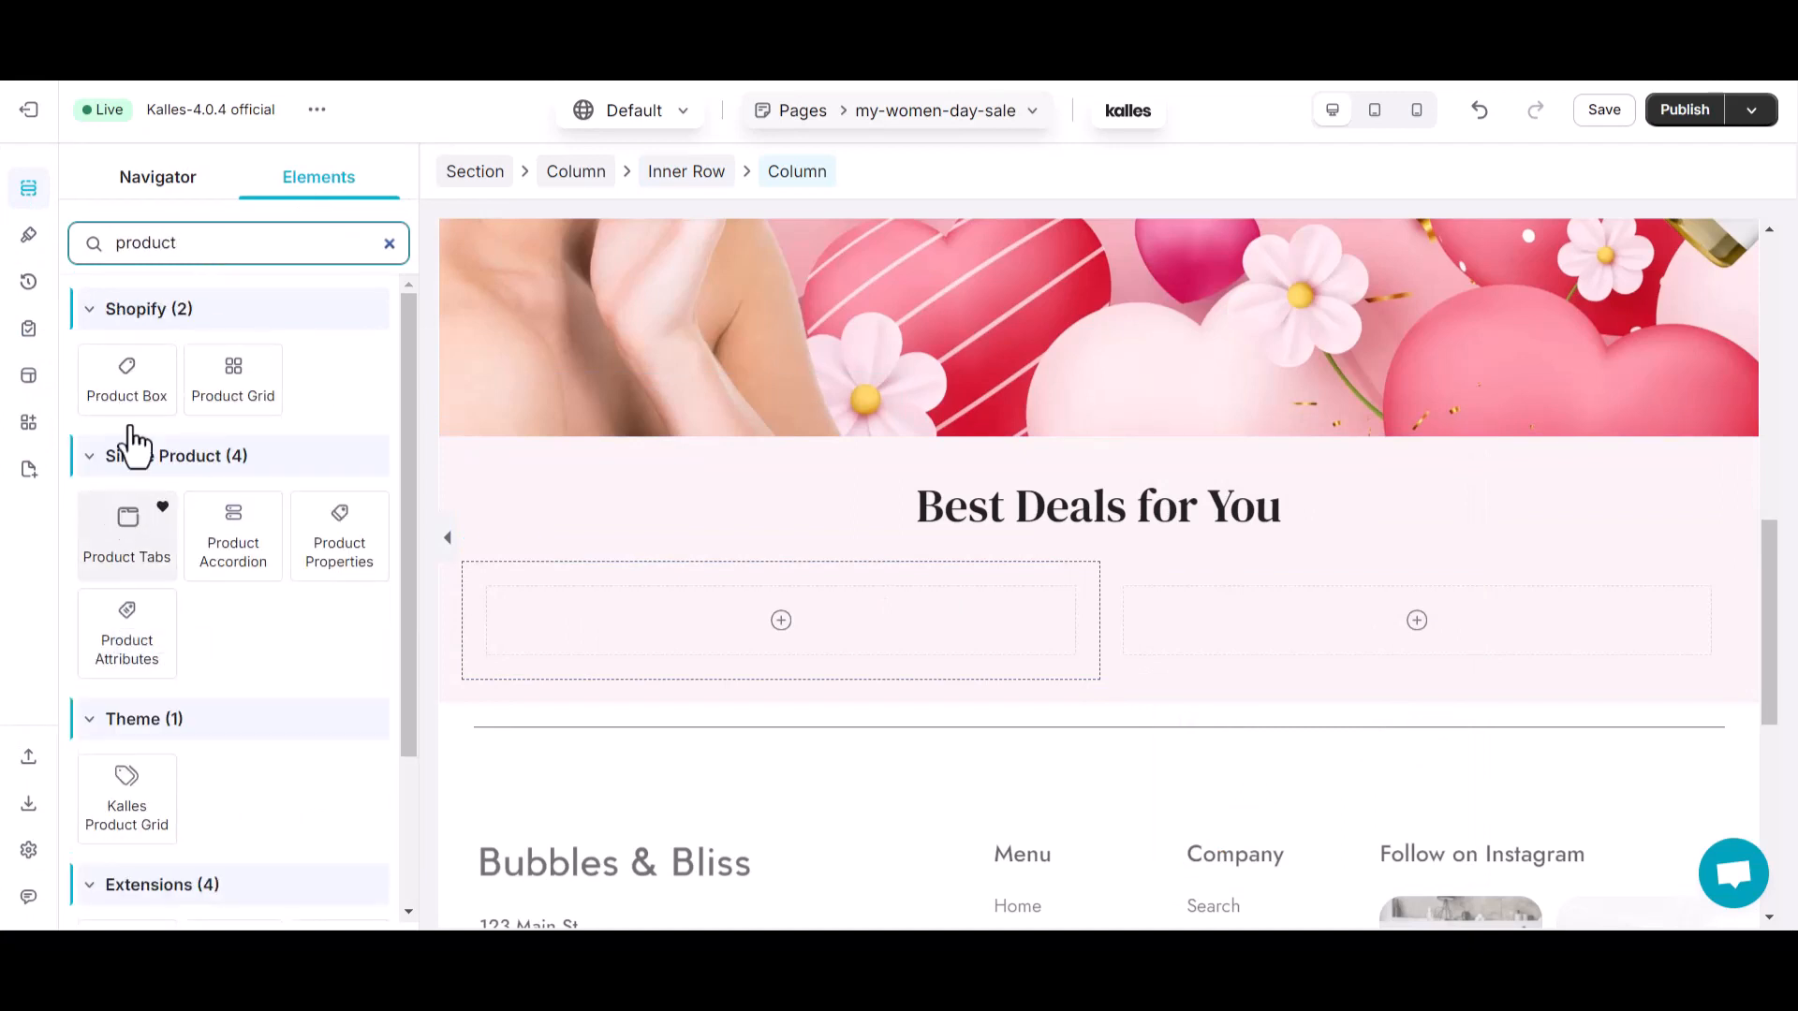
pyautogui.moveTo(127, 375); pyautogui.dragTo(557, 609)
pyautogui.scroll(-2, 897, 633)
pyautogui.scroll(-5, 897, 633)
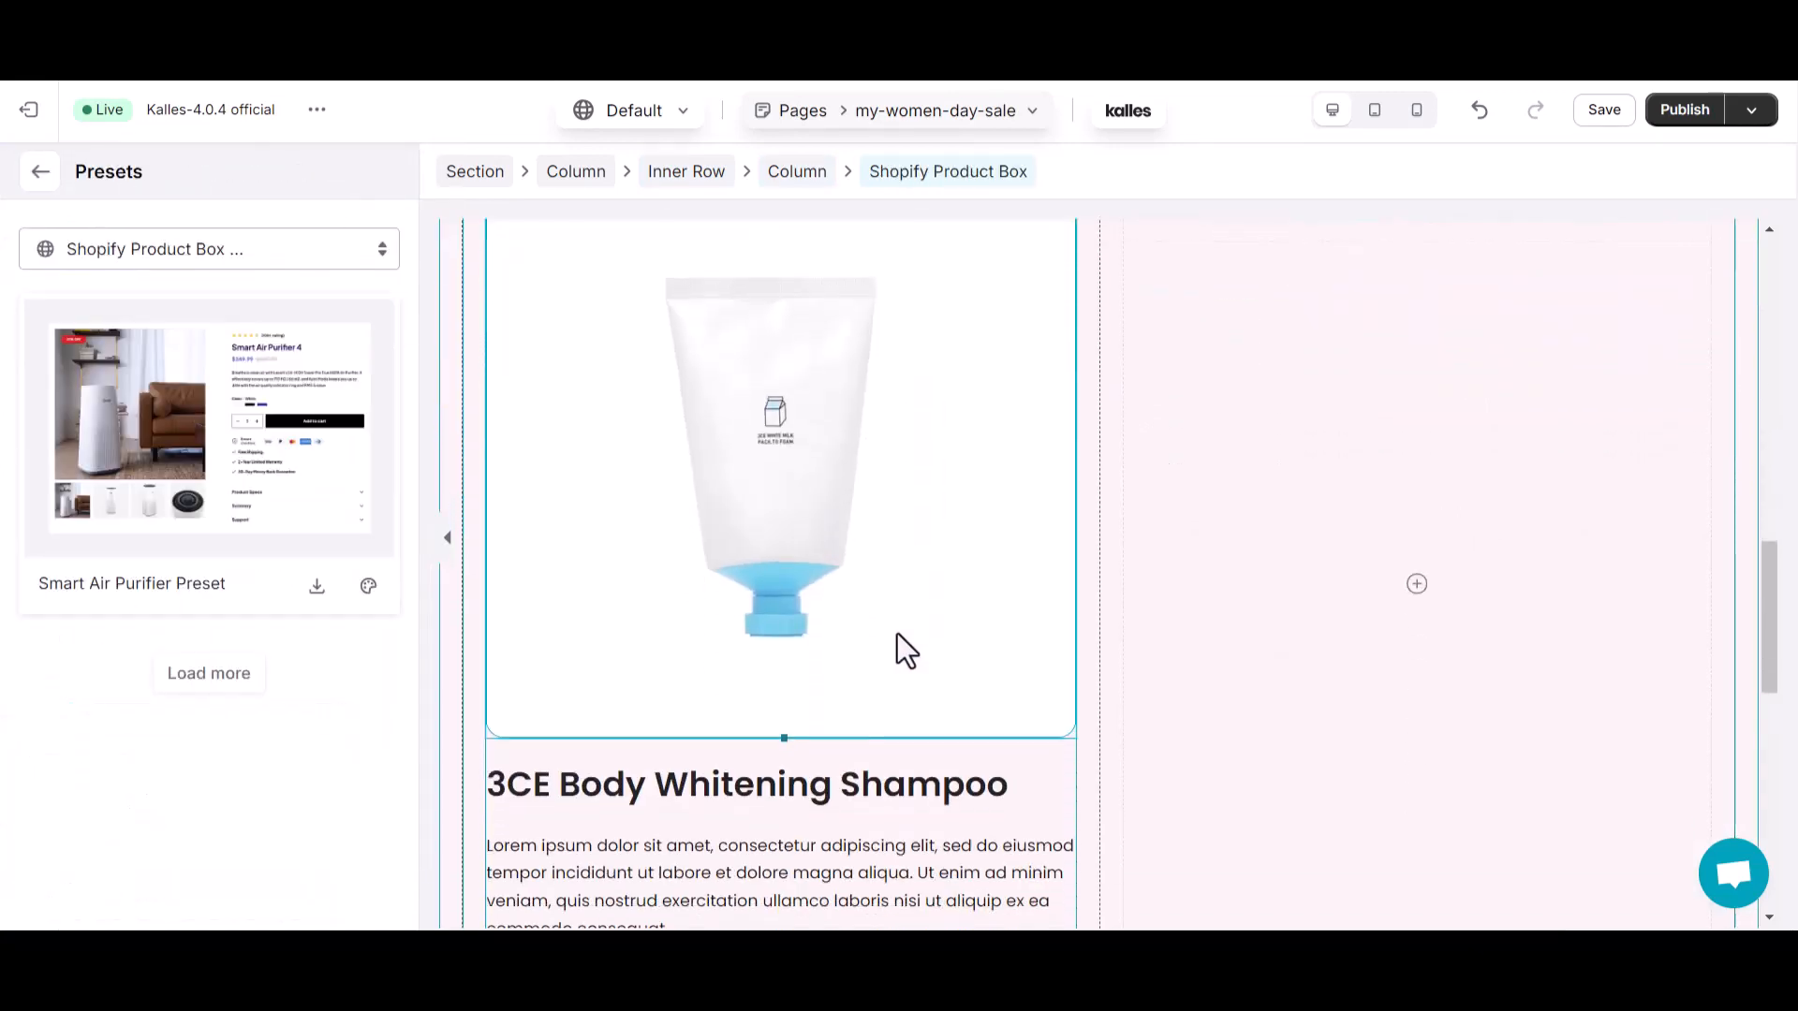
pyautogui.scroll(1, 776, 670)
pyautogui.scroll(4, 776, 670)
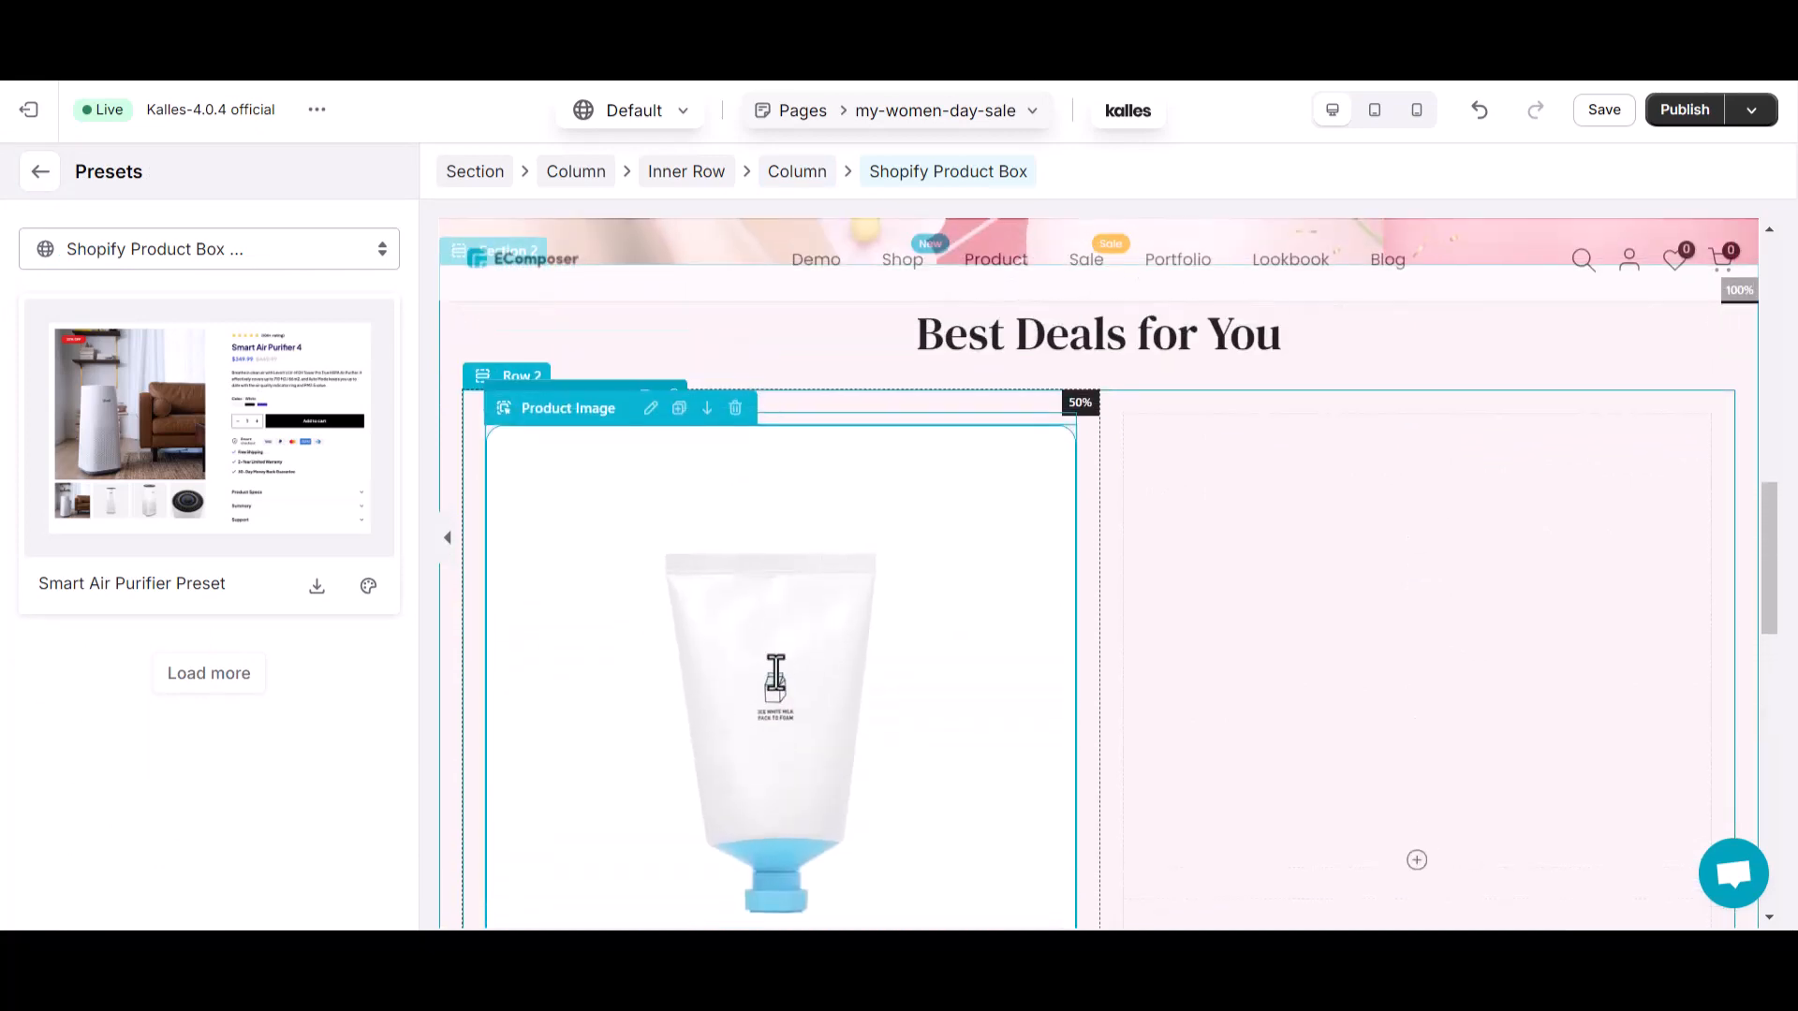
pyautogui.scroll(-2, 768, 646)
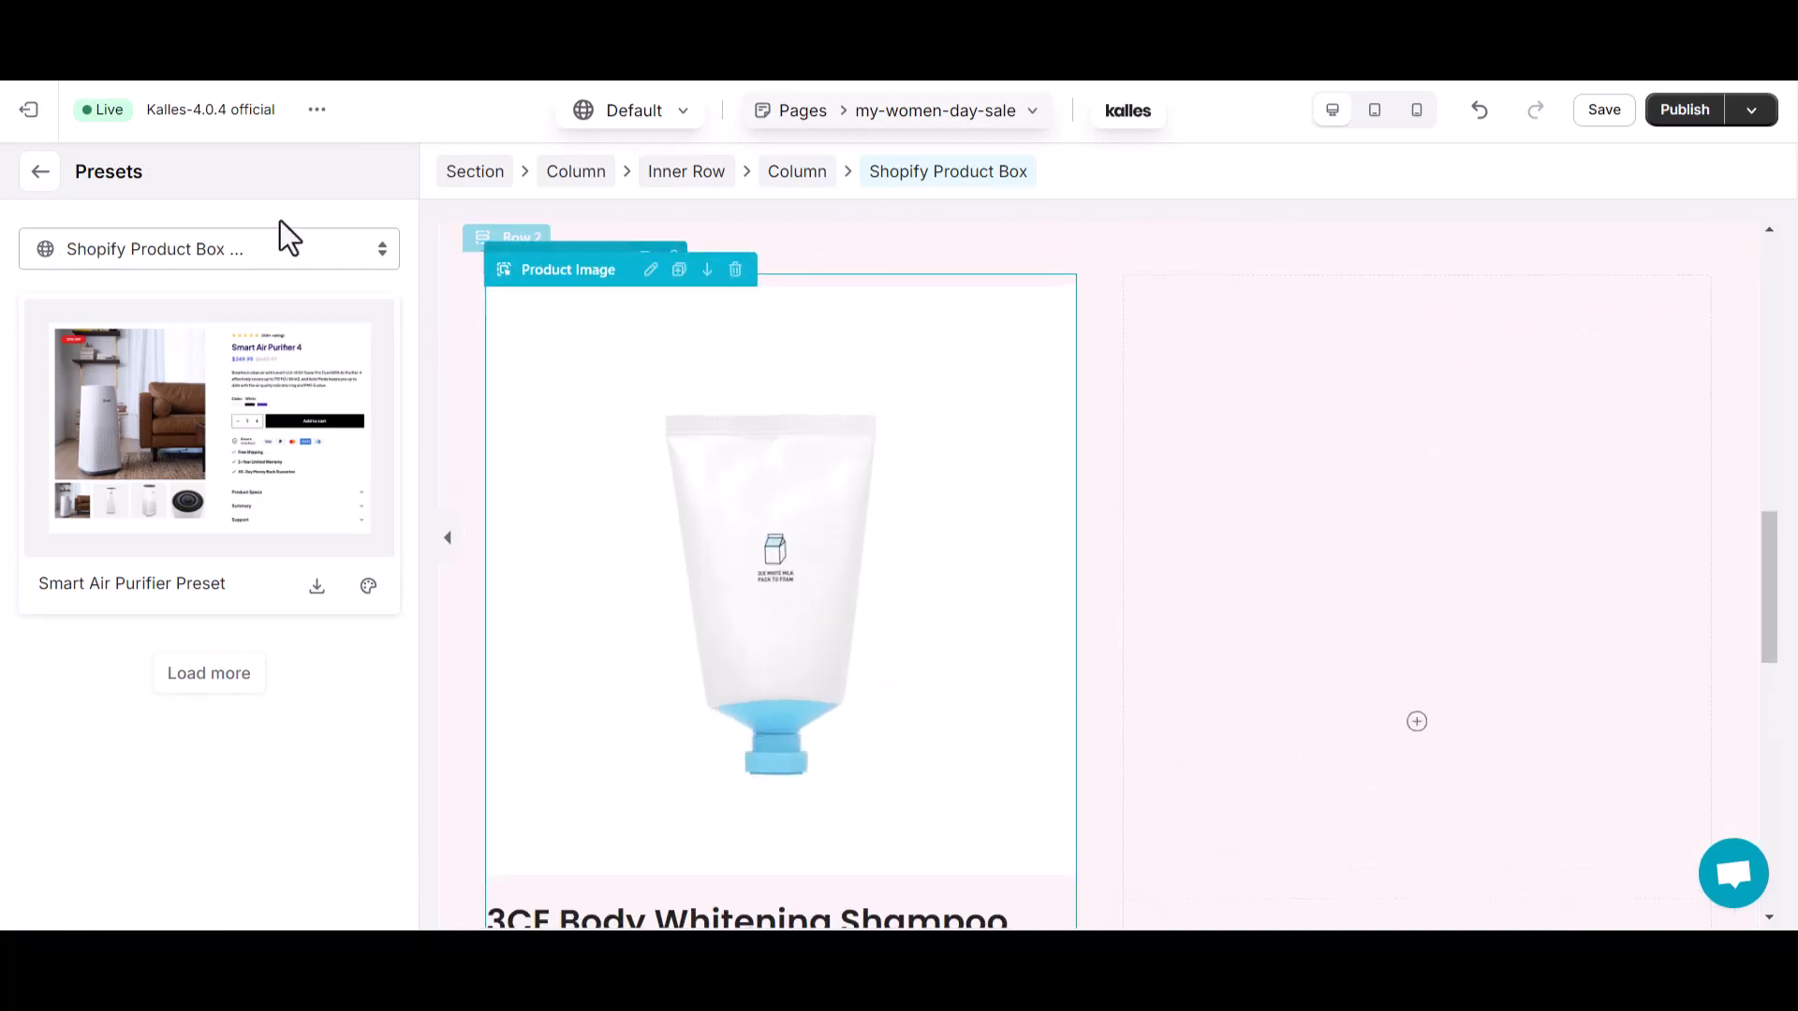
# Assign the Lip-plumping Line-smoothing product to the product box's image, finding it by searching for "lip".
pyautogui.click(33, 178)
pyautogui.click(672, 452)
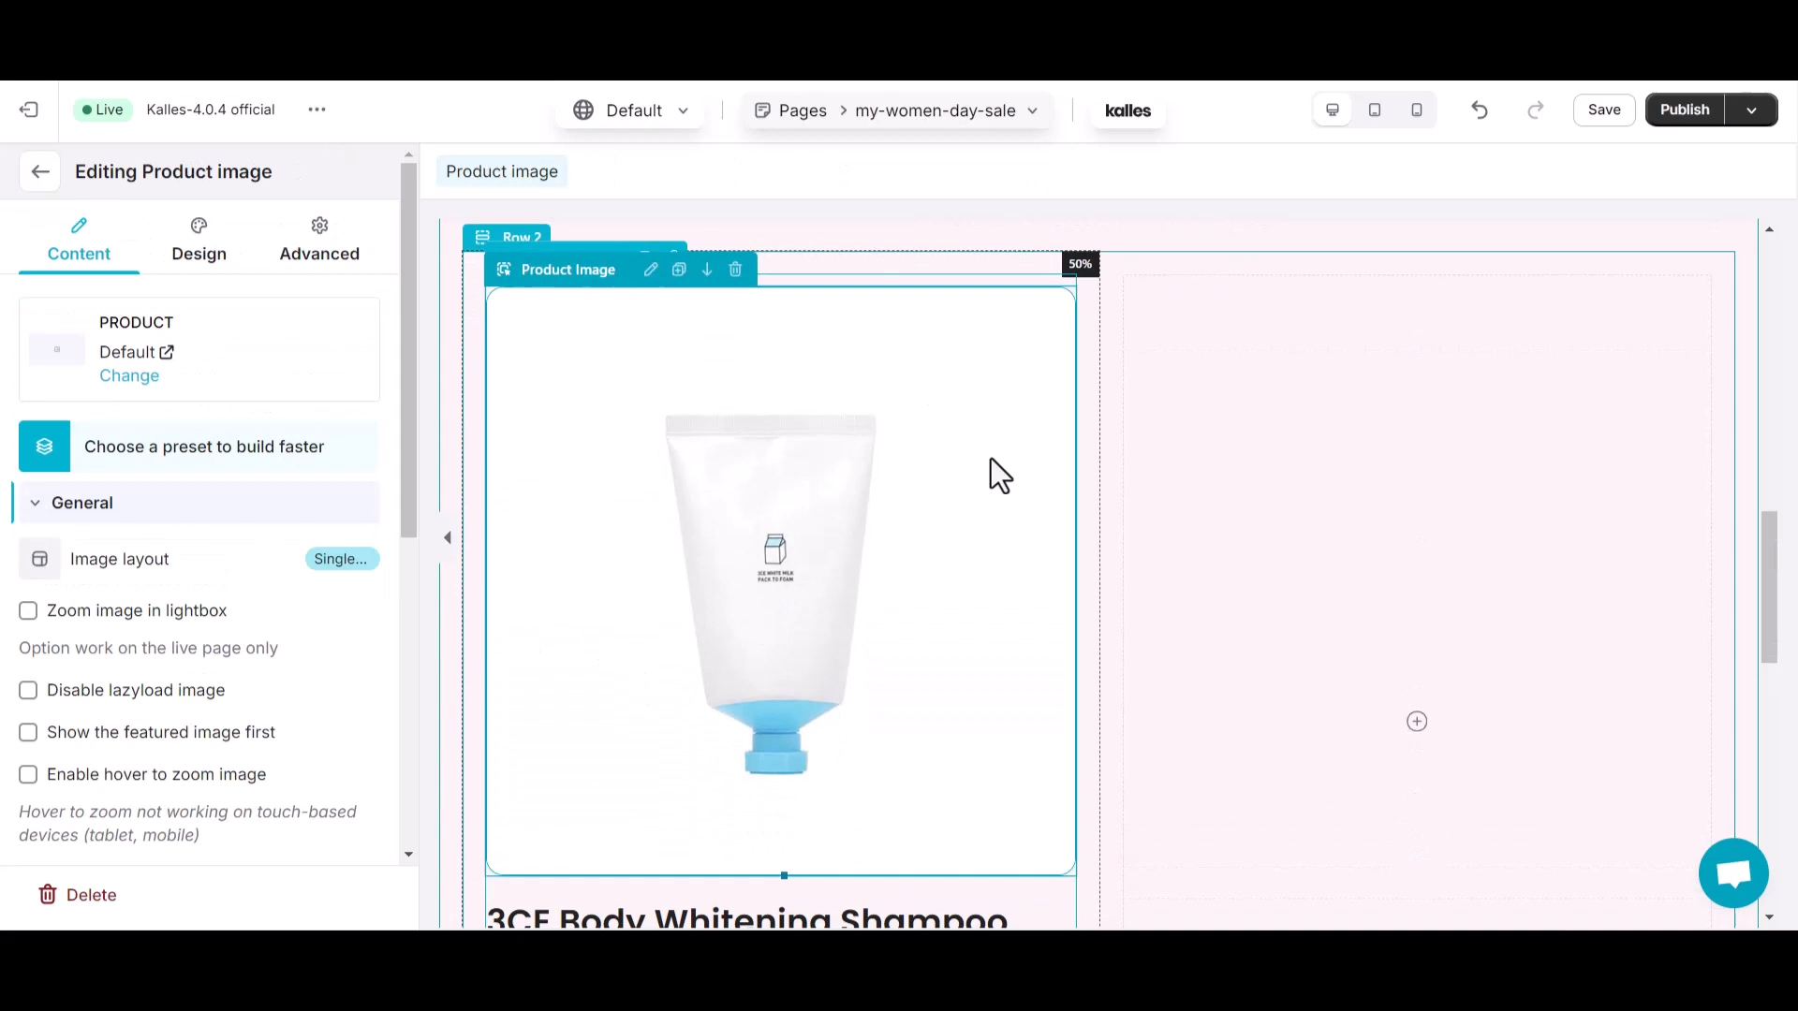
pyautogui.click(135, 377)
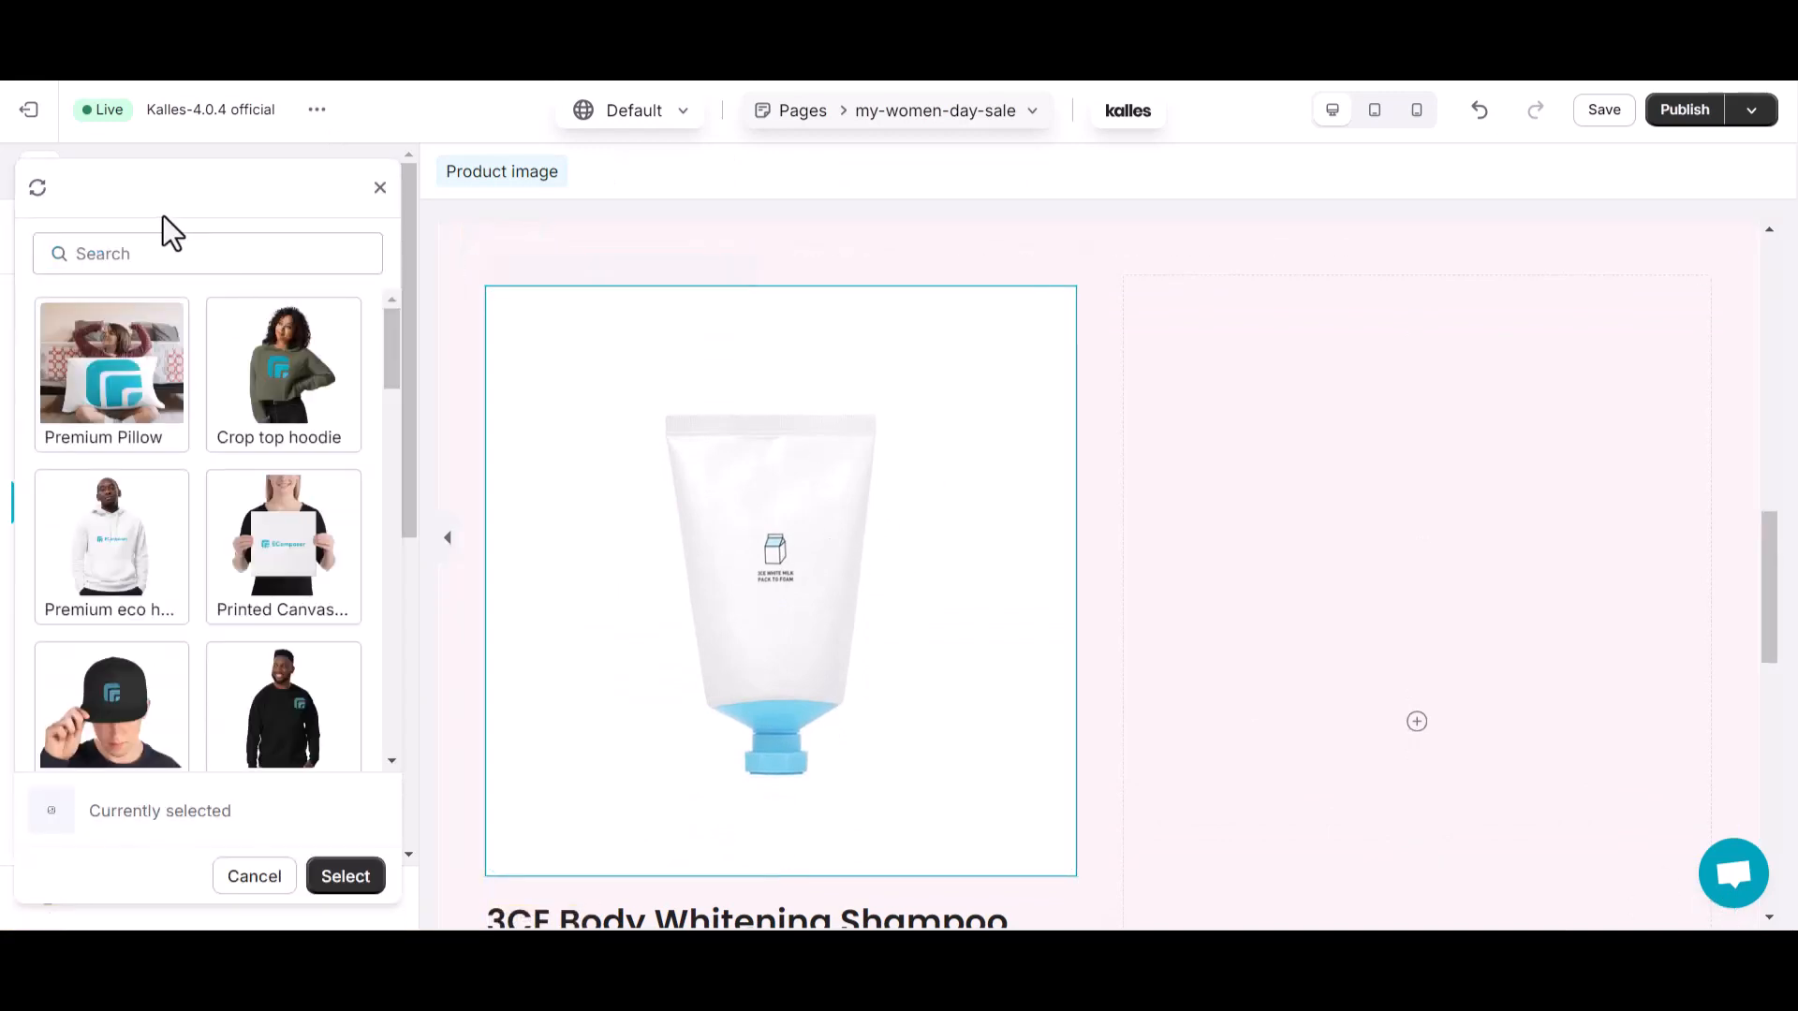
pyautogui.write('lip')
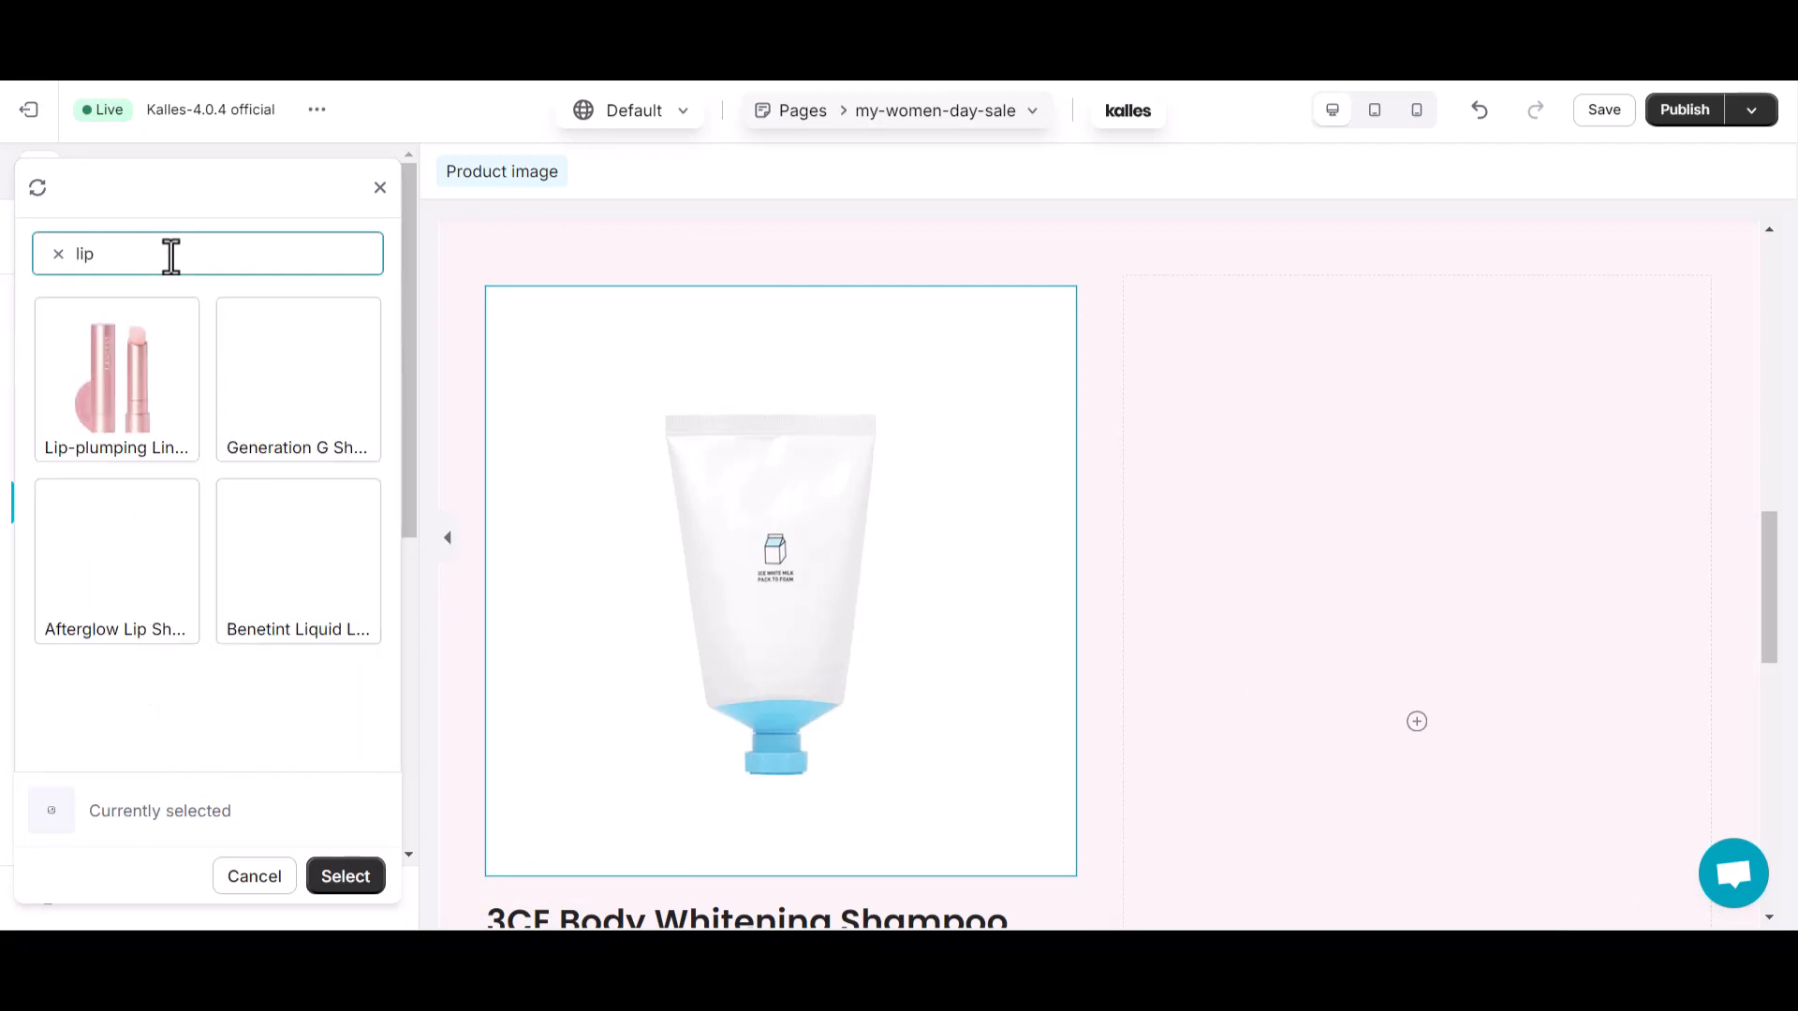
pyautogui.click(82, 431)
pyautogui.click(343, 876)
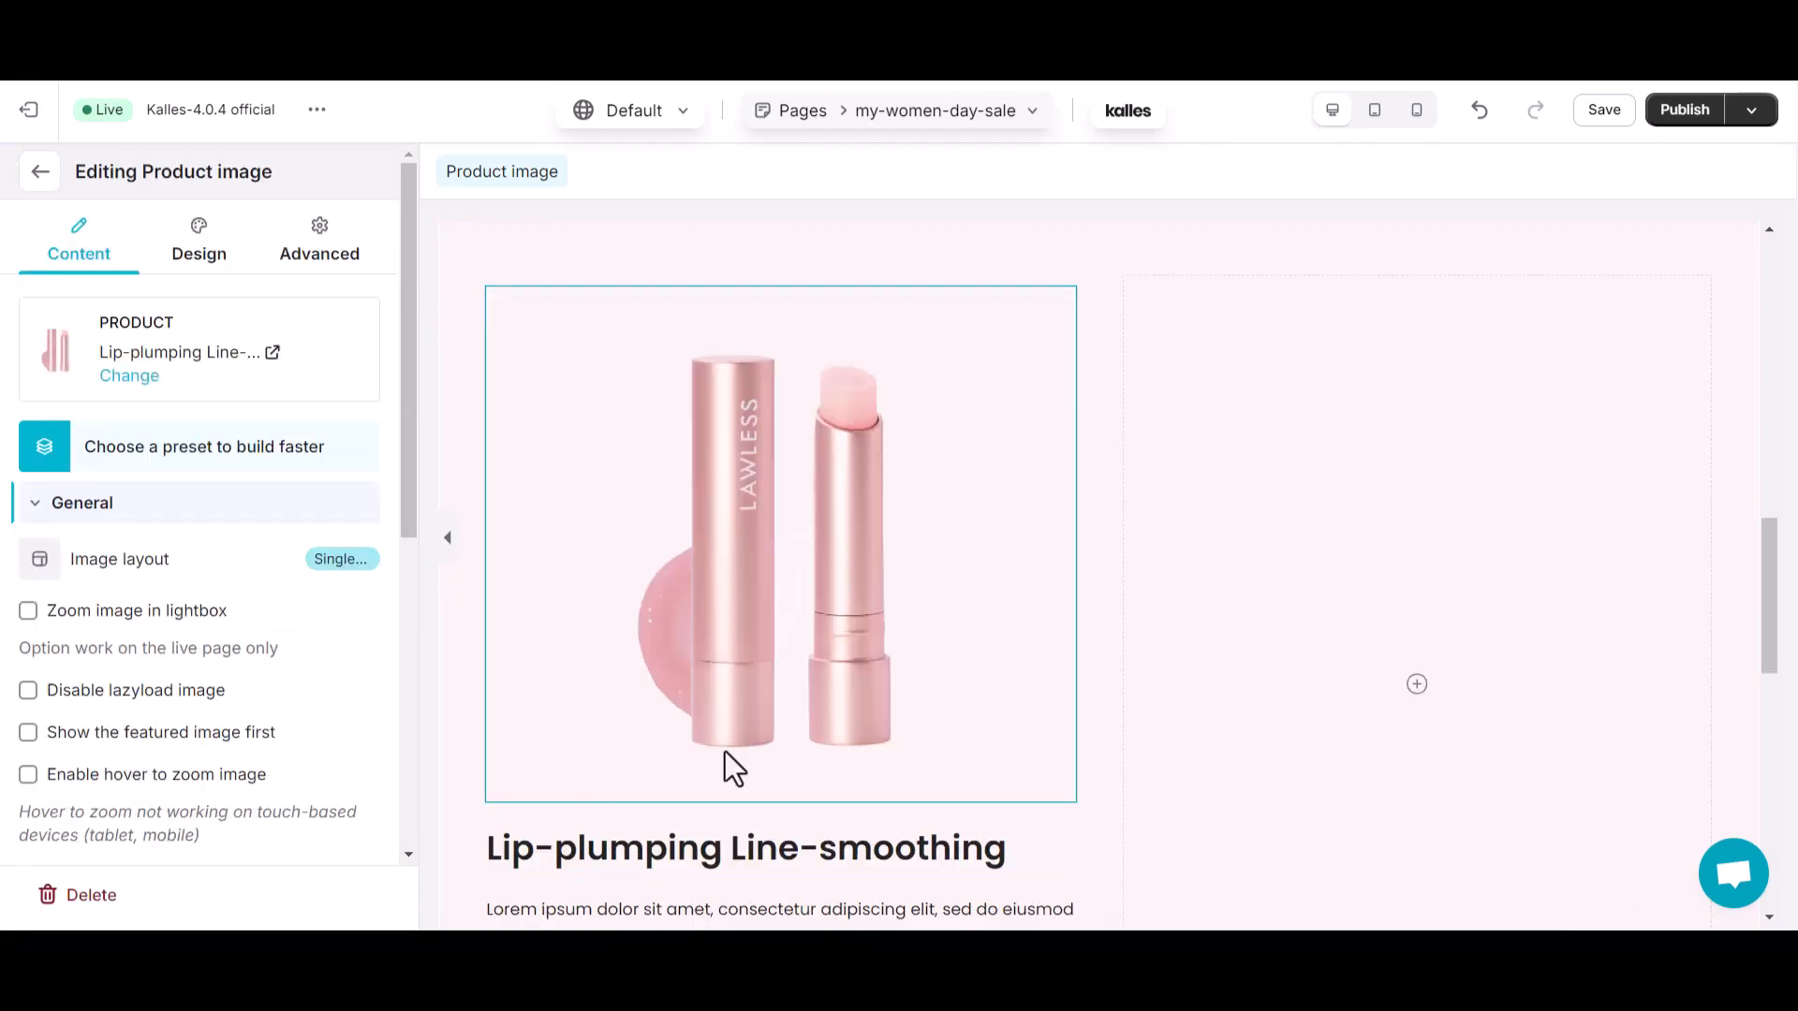
# Delete the placeholder description text between the product title and the Add to Cart button.
pyautogui.scroll(-3, 749, 747)
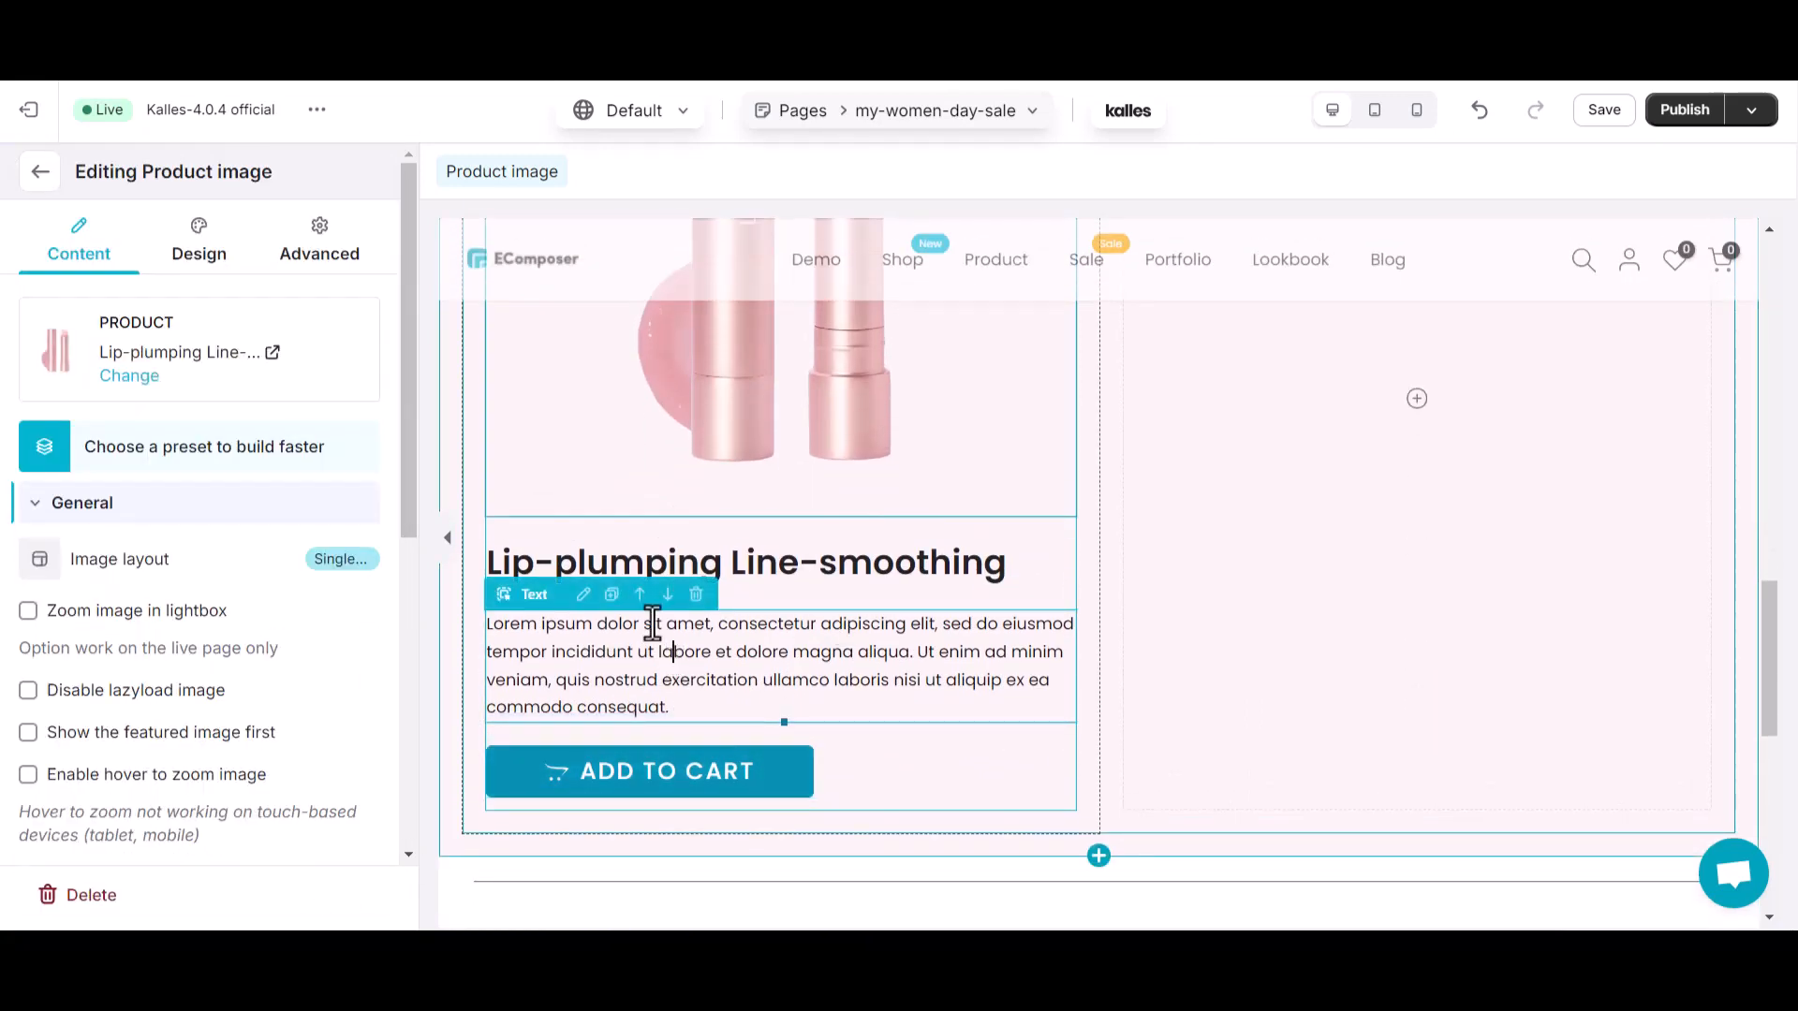
pyautogui.click(652, 623)
pyautogui.click(41, 173)
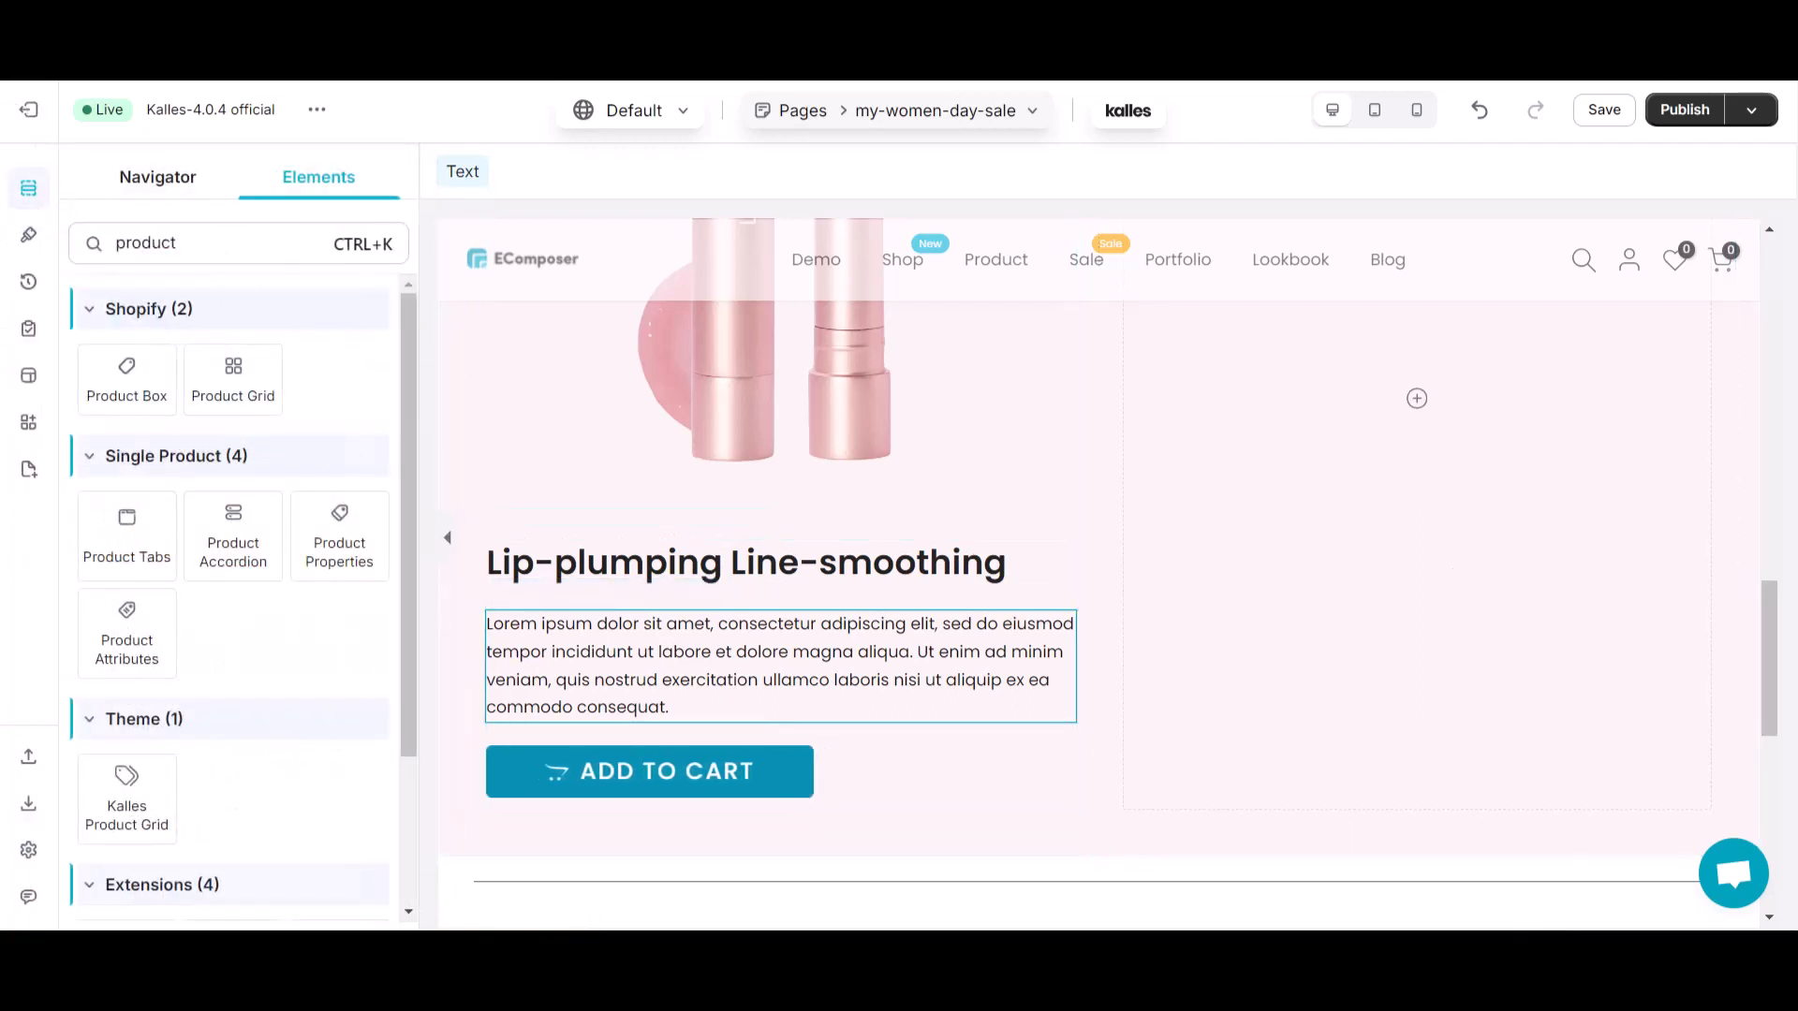
pyautogui.click(695, 595)
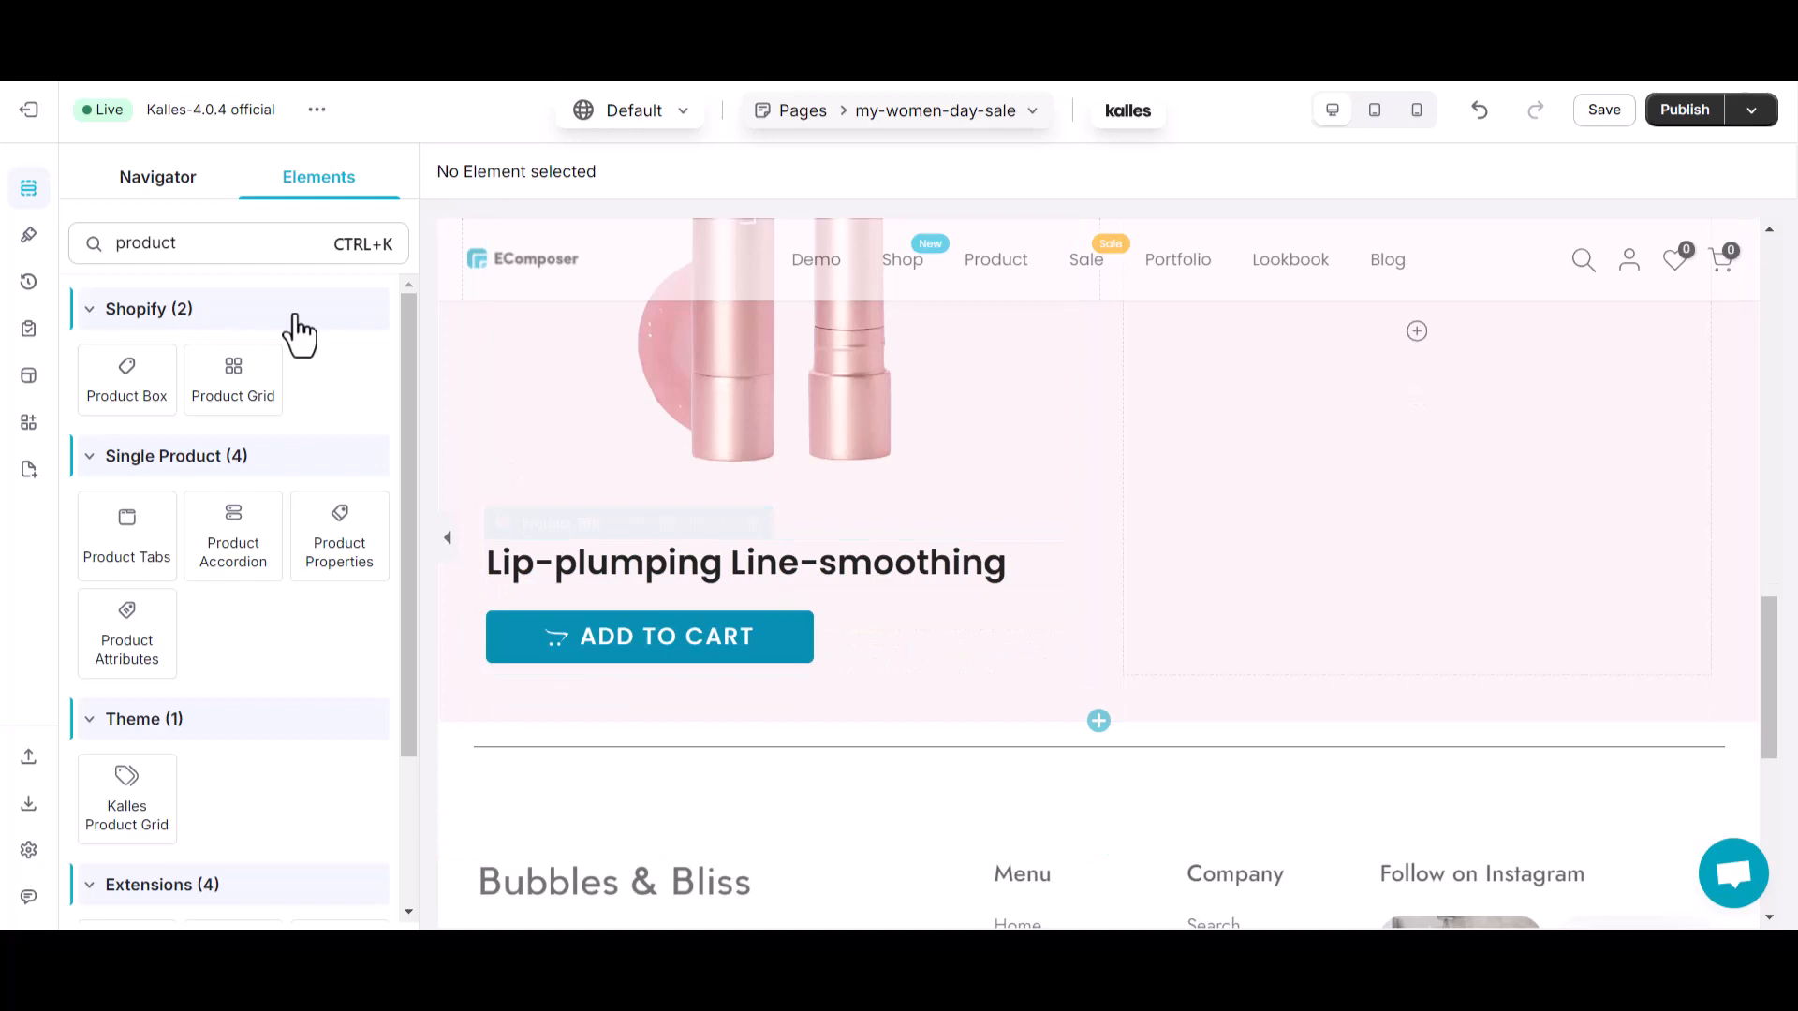
# Find the variant picker element by searching for "var" and place it between the product title and the Add to Cart button.
pyautogui.doubleClick(185, 242)
pyautogui.write('var')
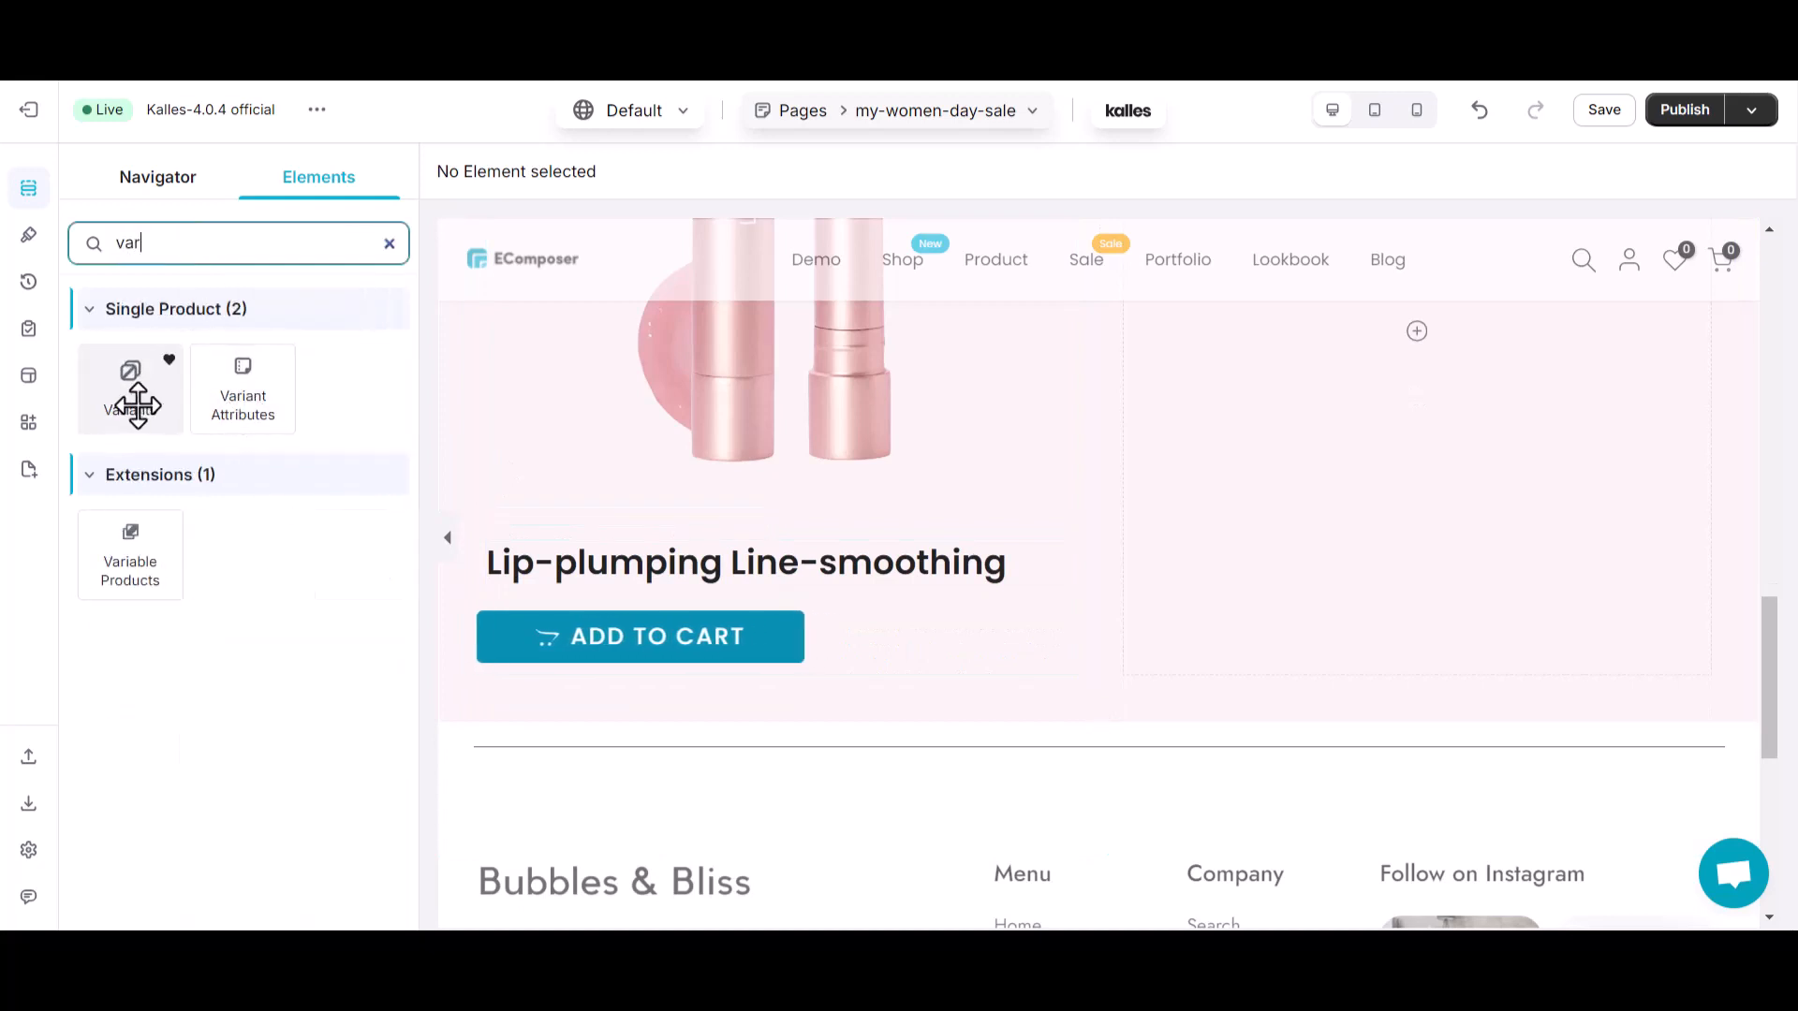
pyautogui.moveTo(132, 402); pyautogui.dragTo(684, 599)
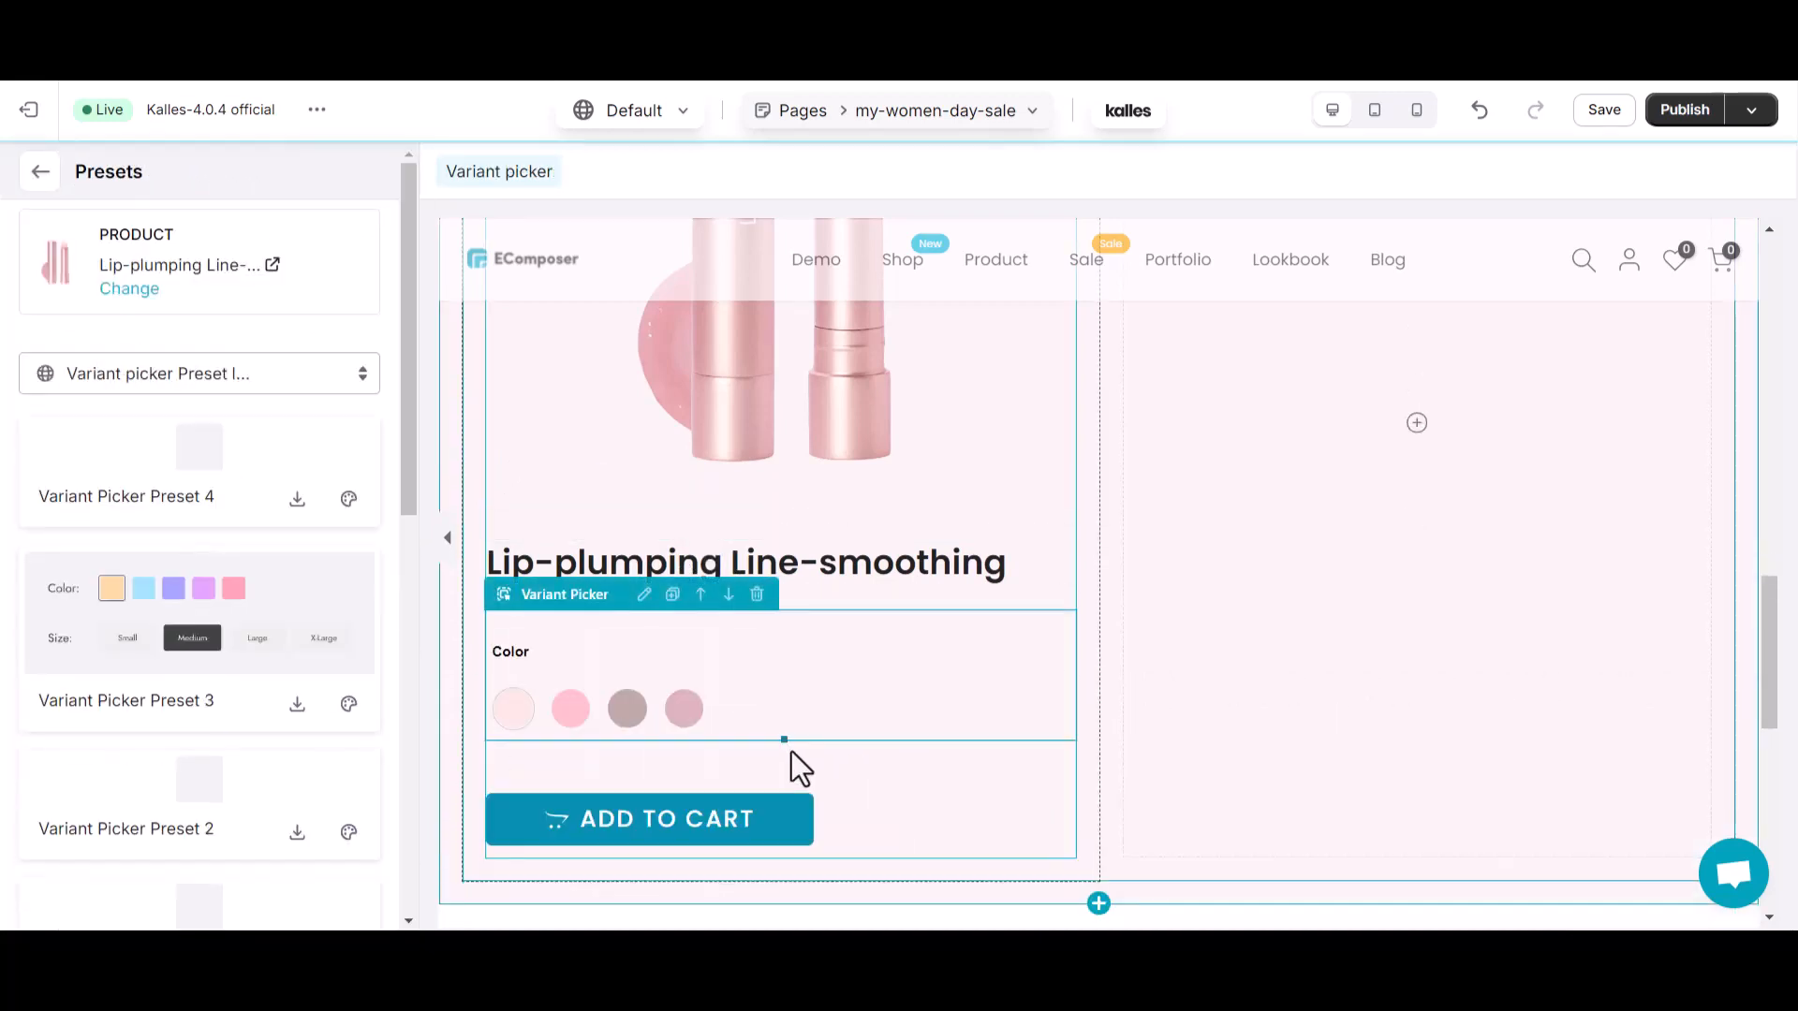
# Find the Price element by searching for "price" and place it between the product title and the variant picker.
pyautogui.scroll(-1, 790, 751)
pyautogui.click(41, 172)
pyautogui.doubleClick(156, 245)
pyautogui.write('price')
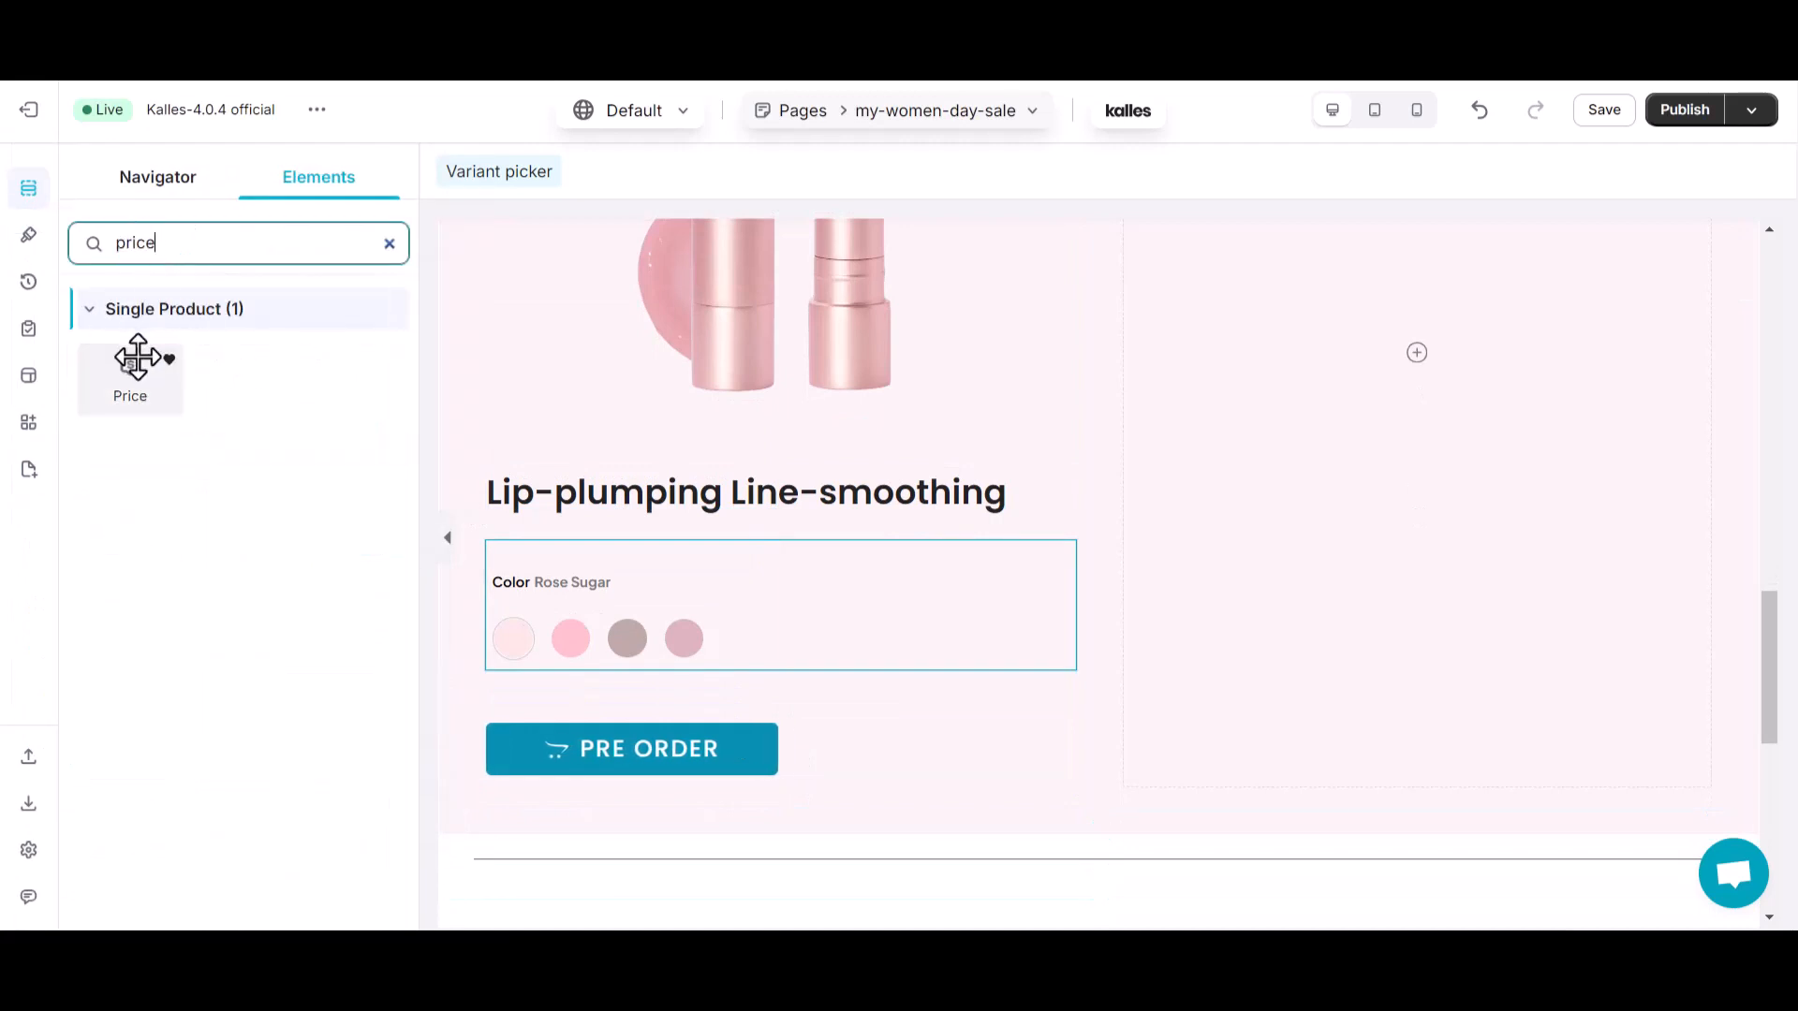
pyautogui.moveTo(137, 361); pyautogui.dragTo(621, 524)
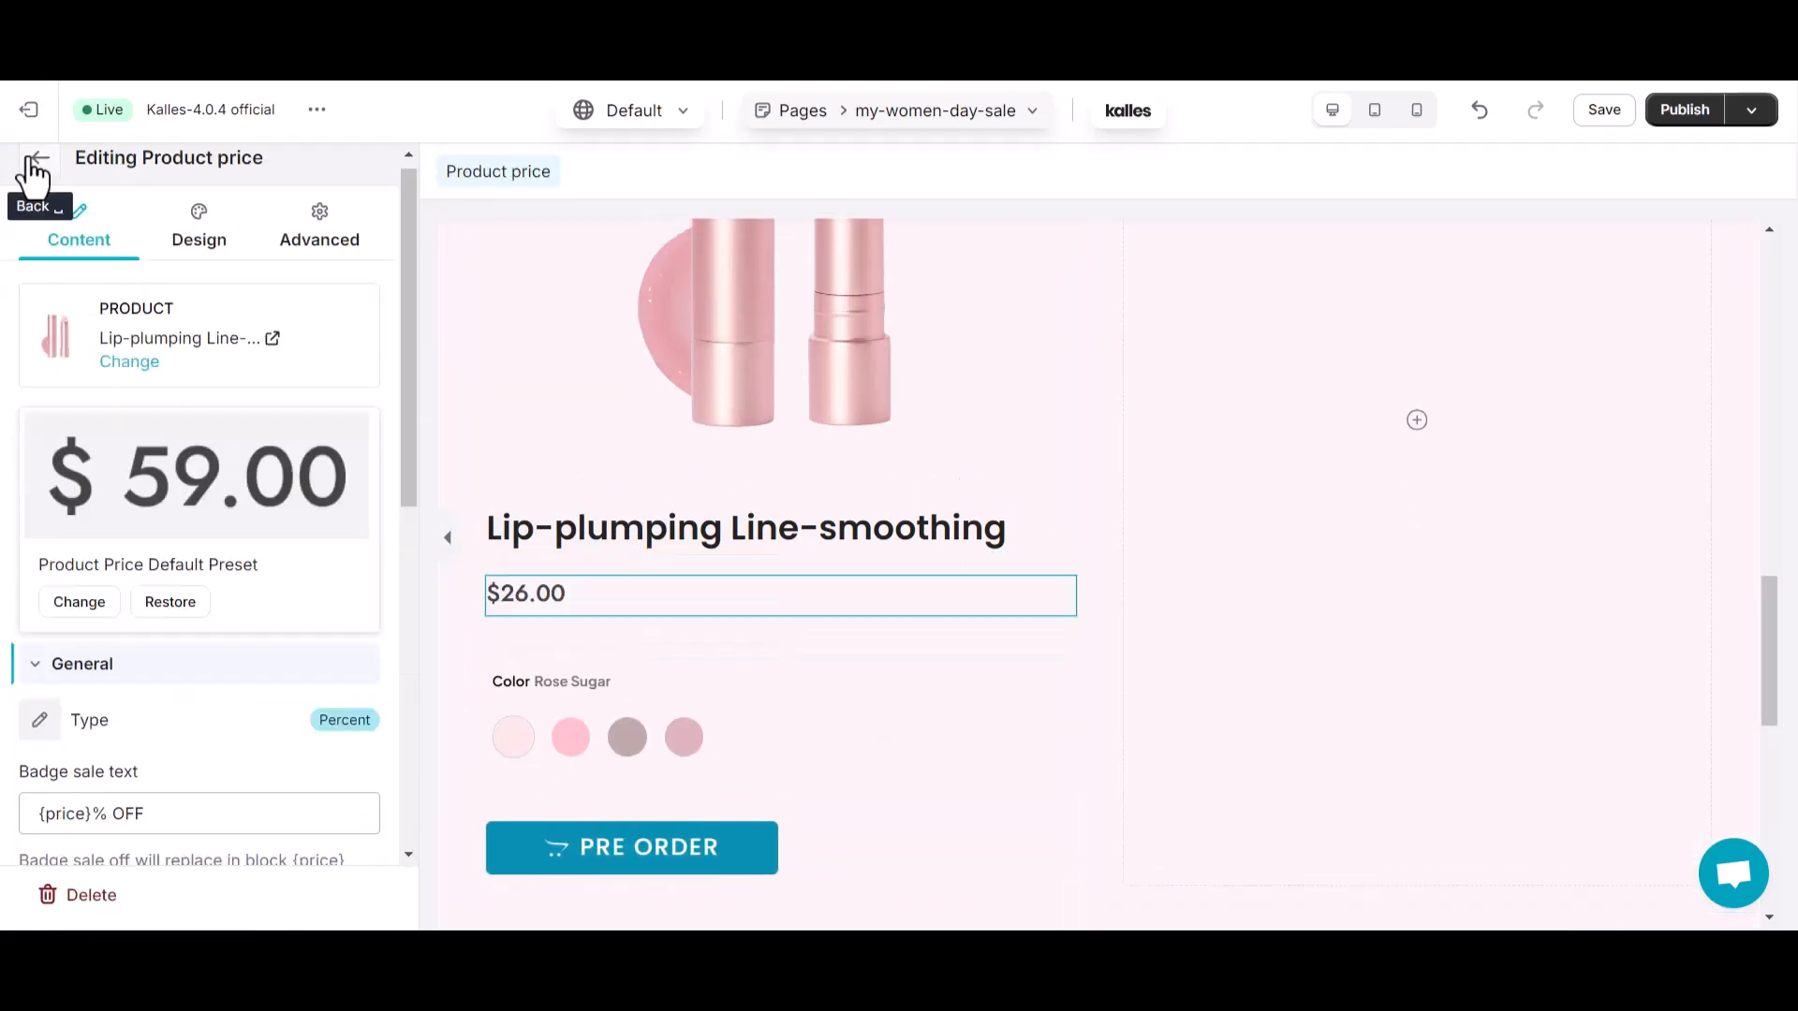
# Search the elements for "cou" and add the Single Product Countdown to the product box below the price.
pyautogui.click(38, 172)
pyautogui.doubleClick(142, 243)
pyautogui.write('cou')
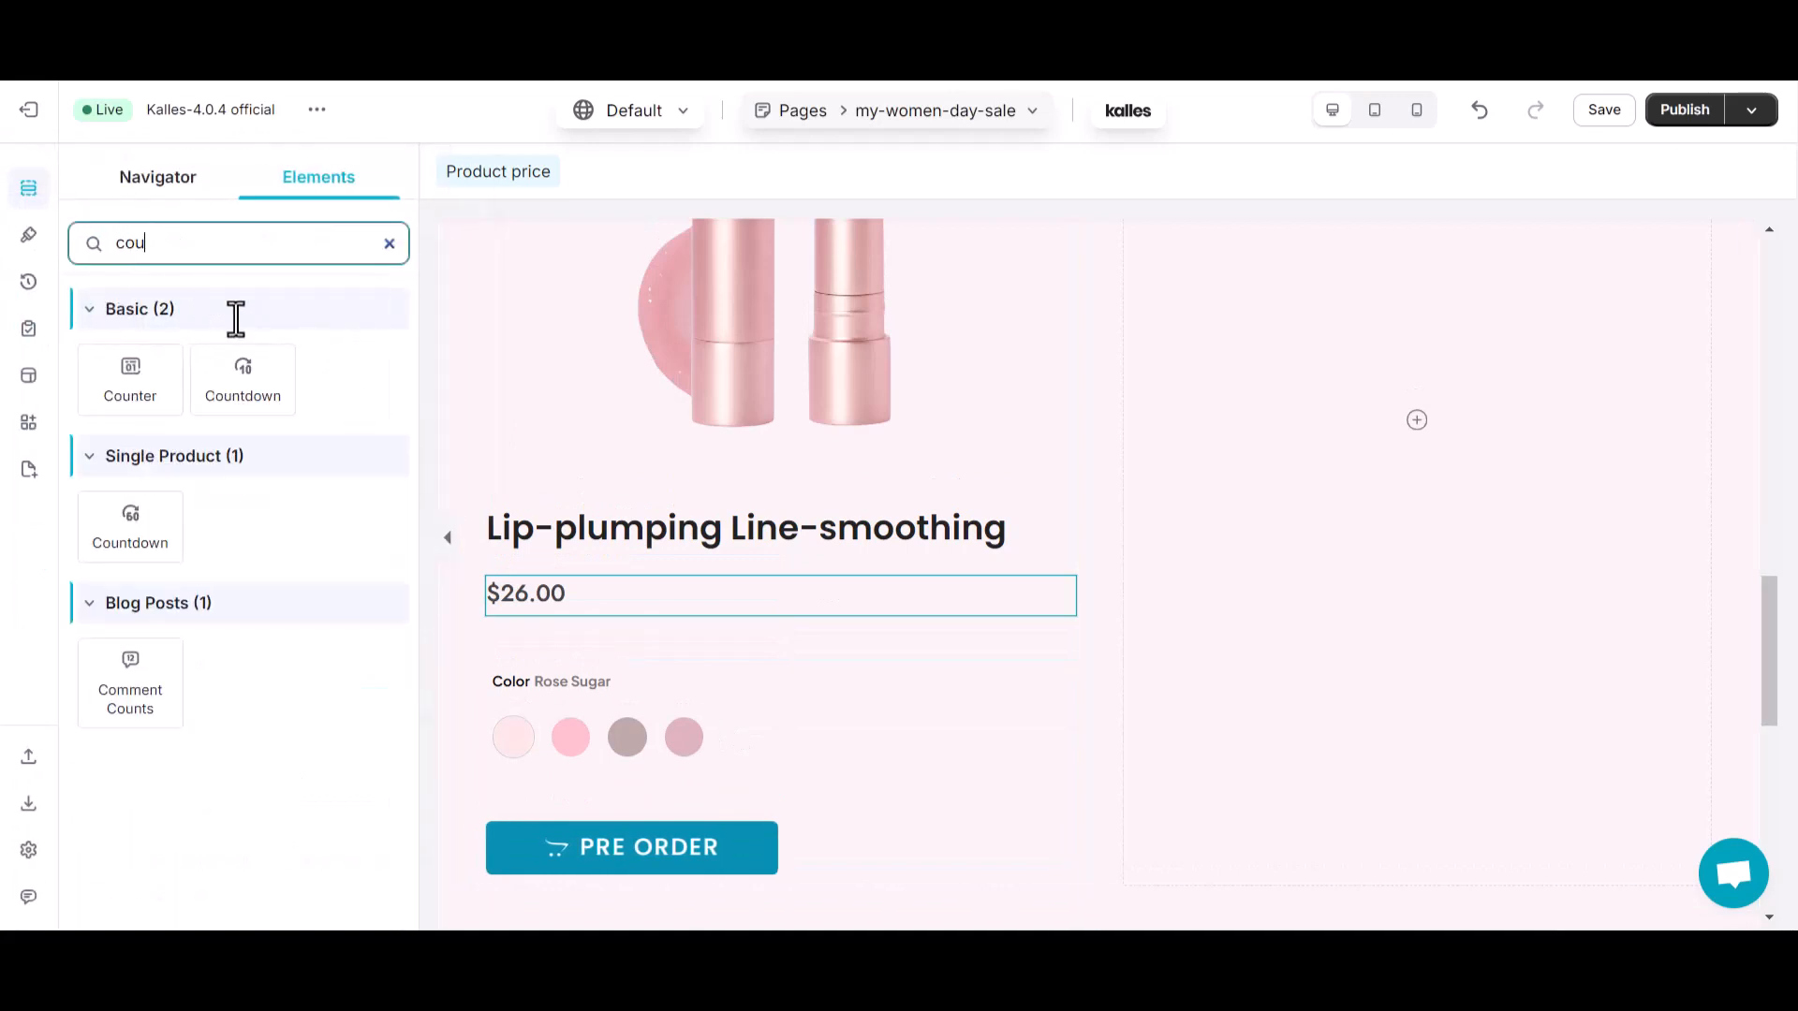
pyautogui.moveTo(128, 517); pyautogui.dragTo(653, 625)
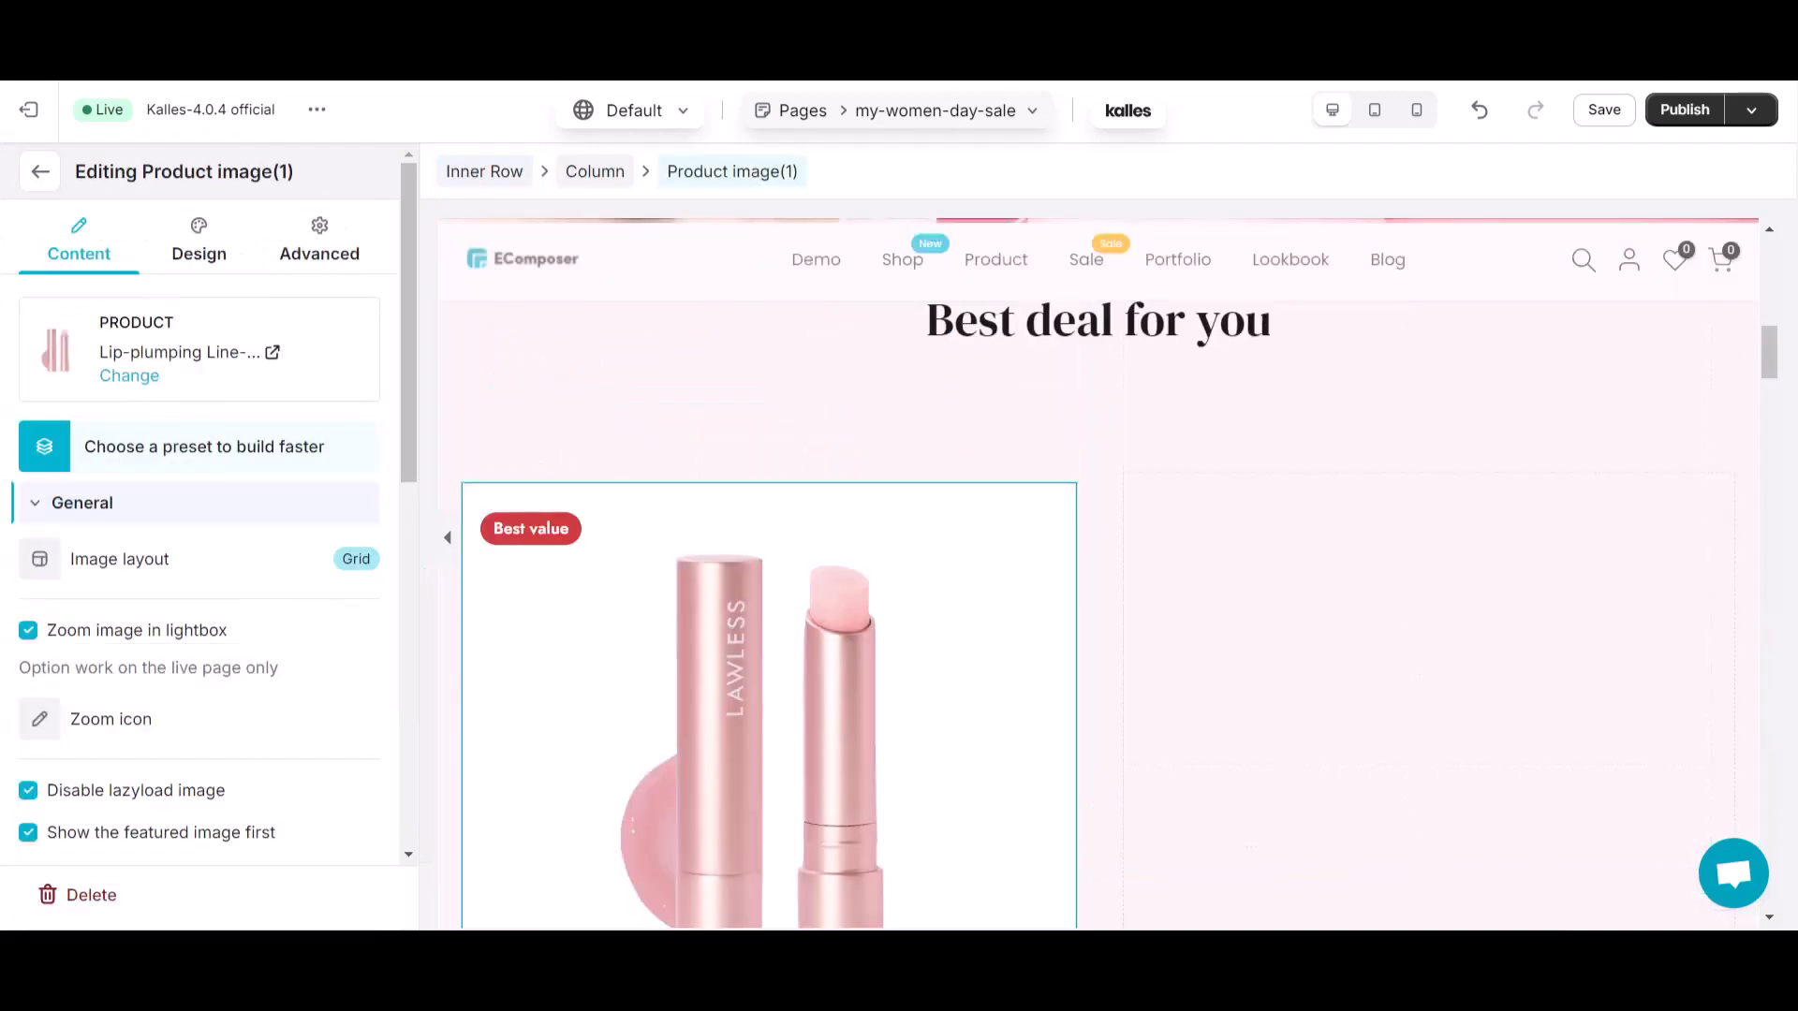
# Review the styled product box and duplicate its column twice to form three product columns.
pyautogui.scroll(-6, 902, 702)
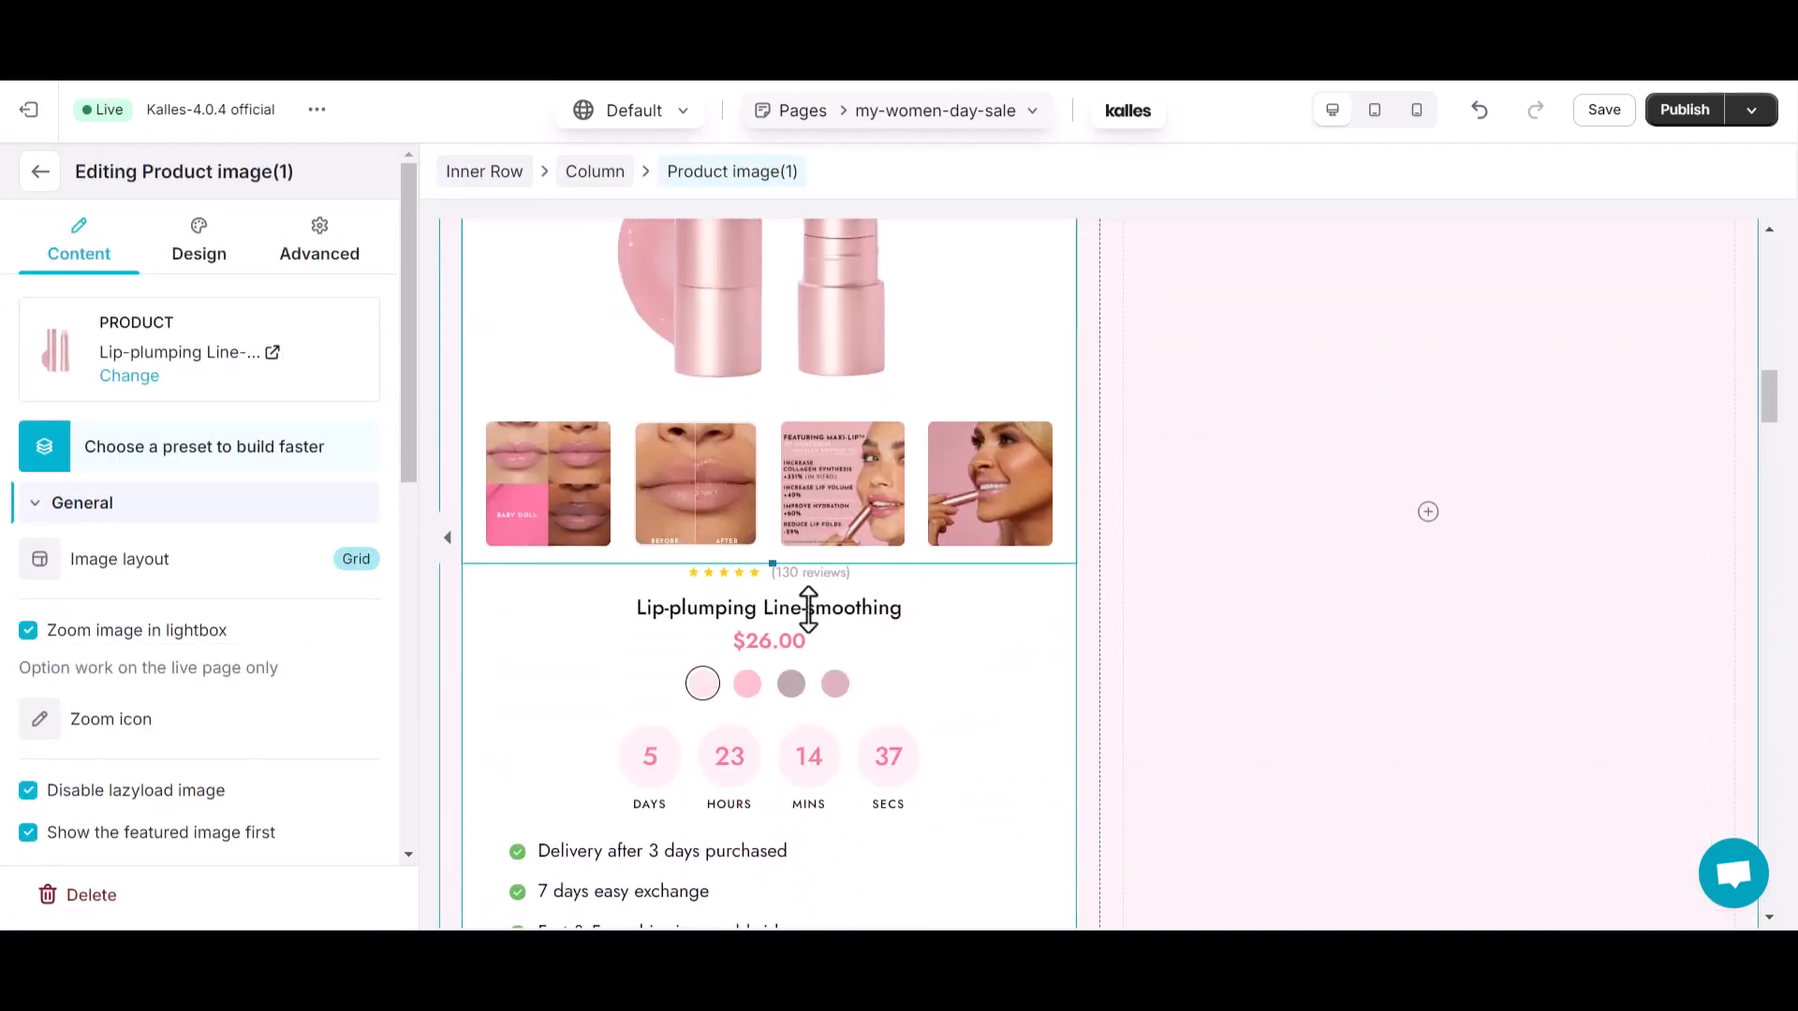
pyautogui.scroll(-3, 886, 739)
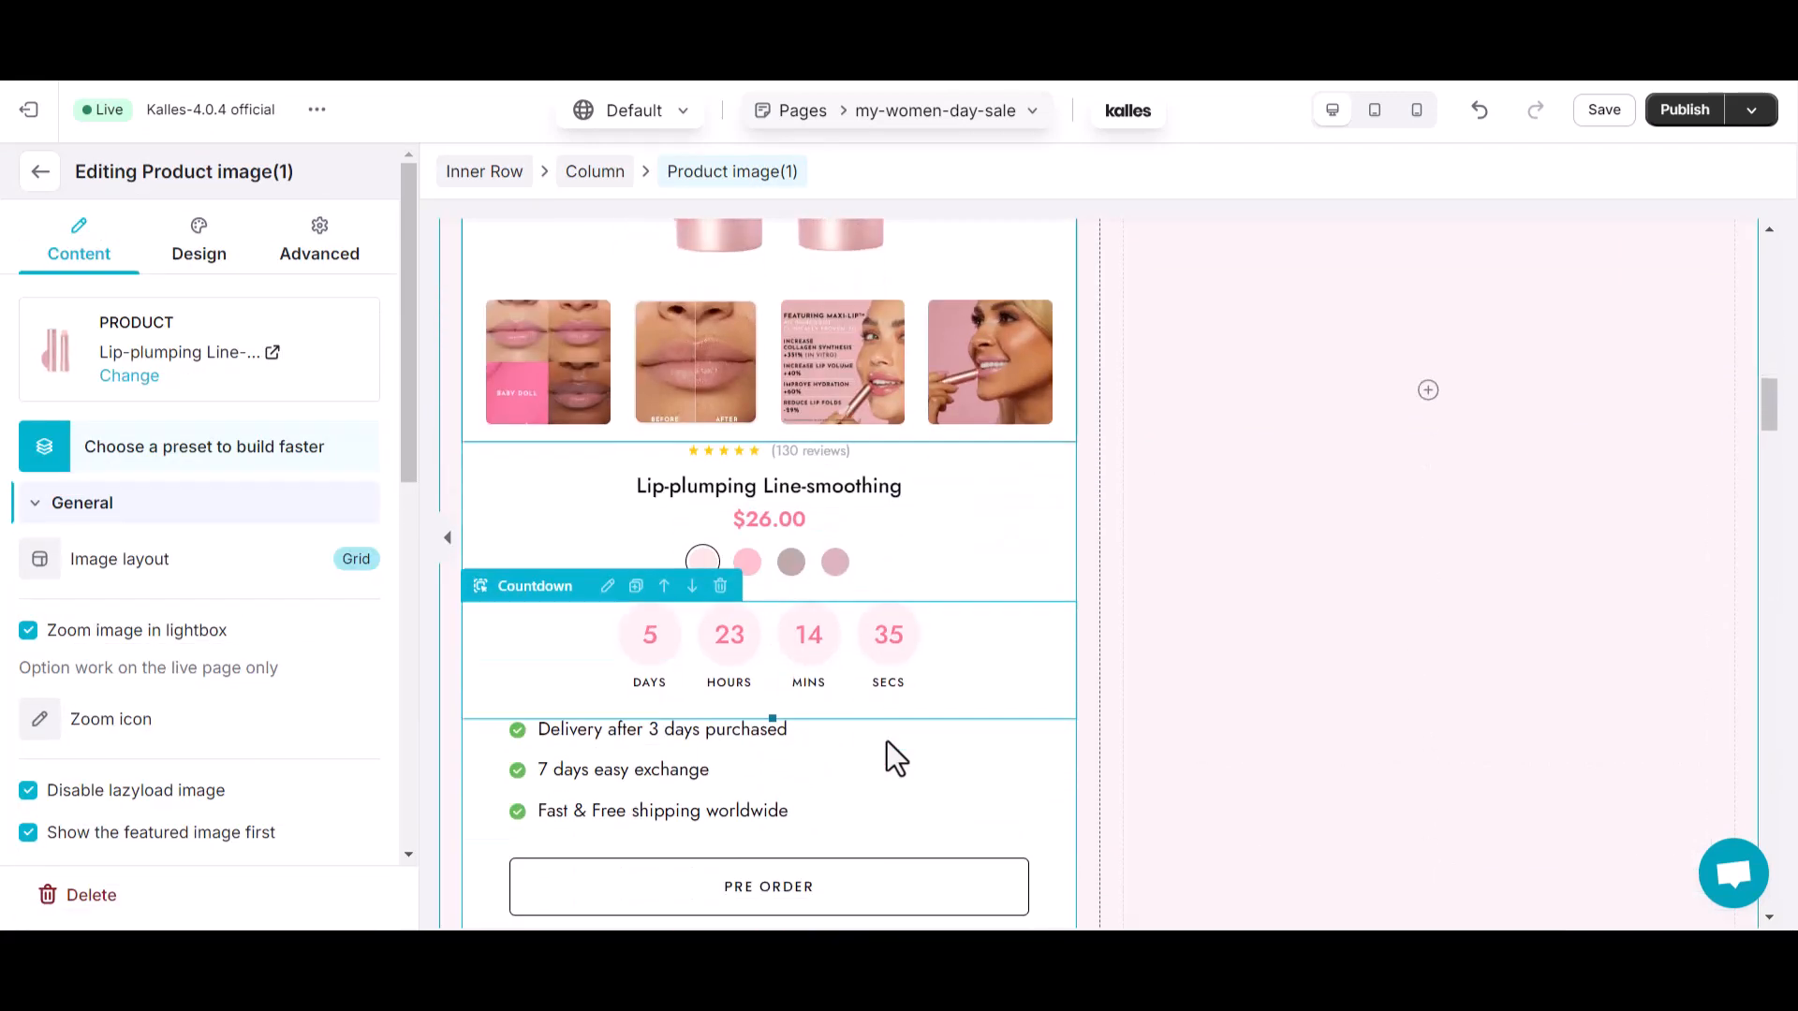
pyautogui.scroll(10, 800, 633)
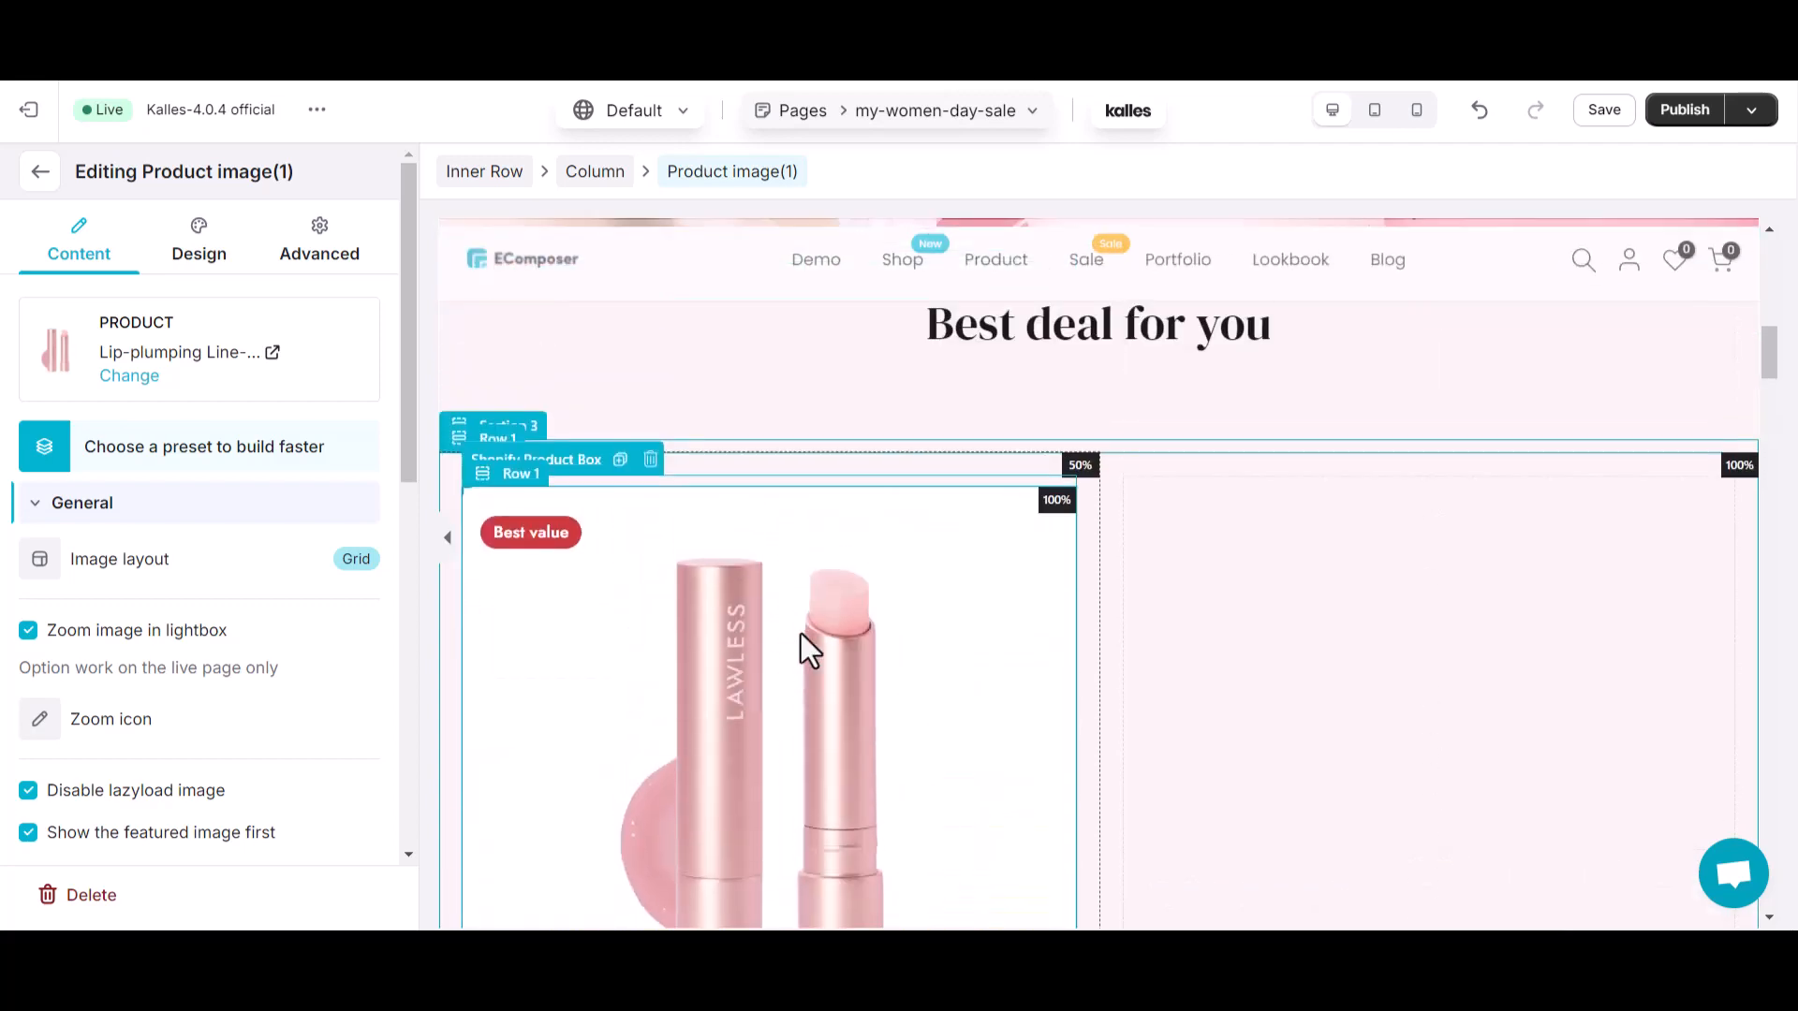
pyautogui.rightClick(1039, 458)
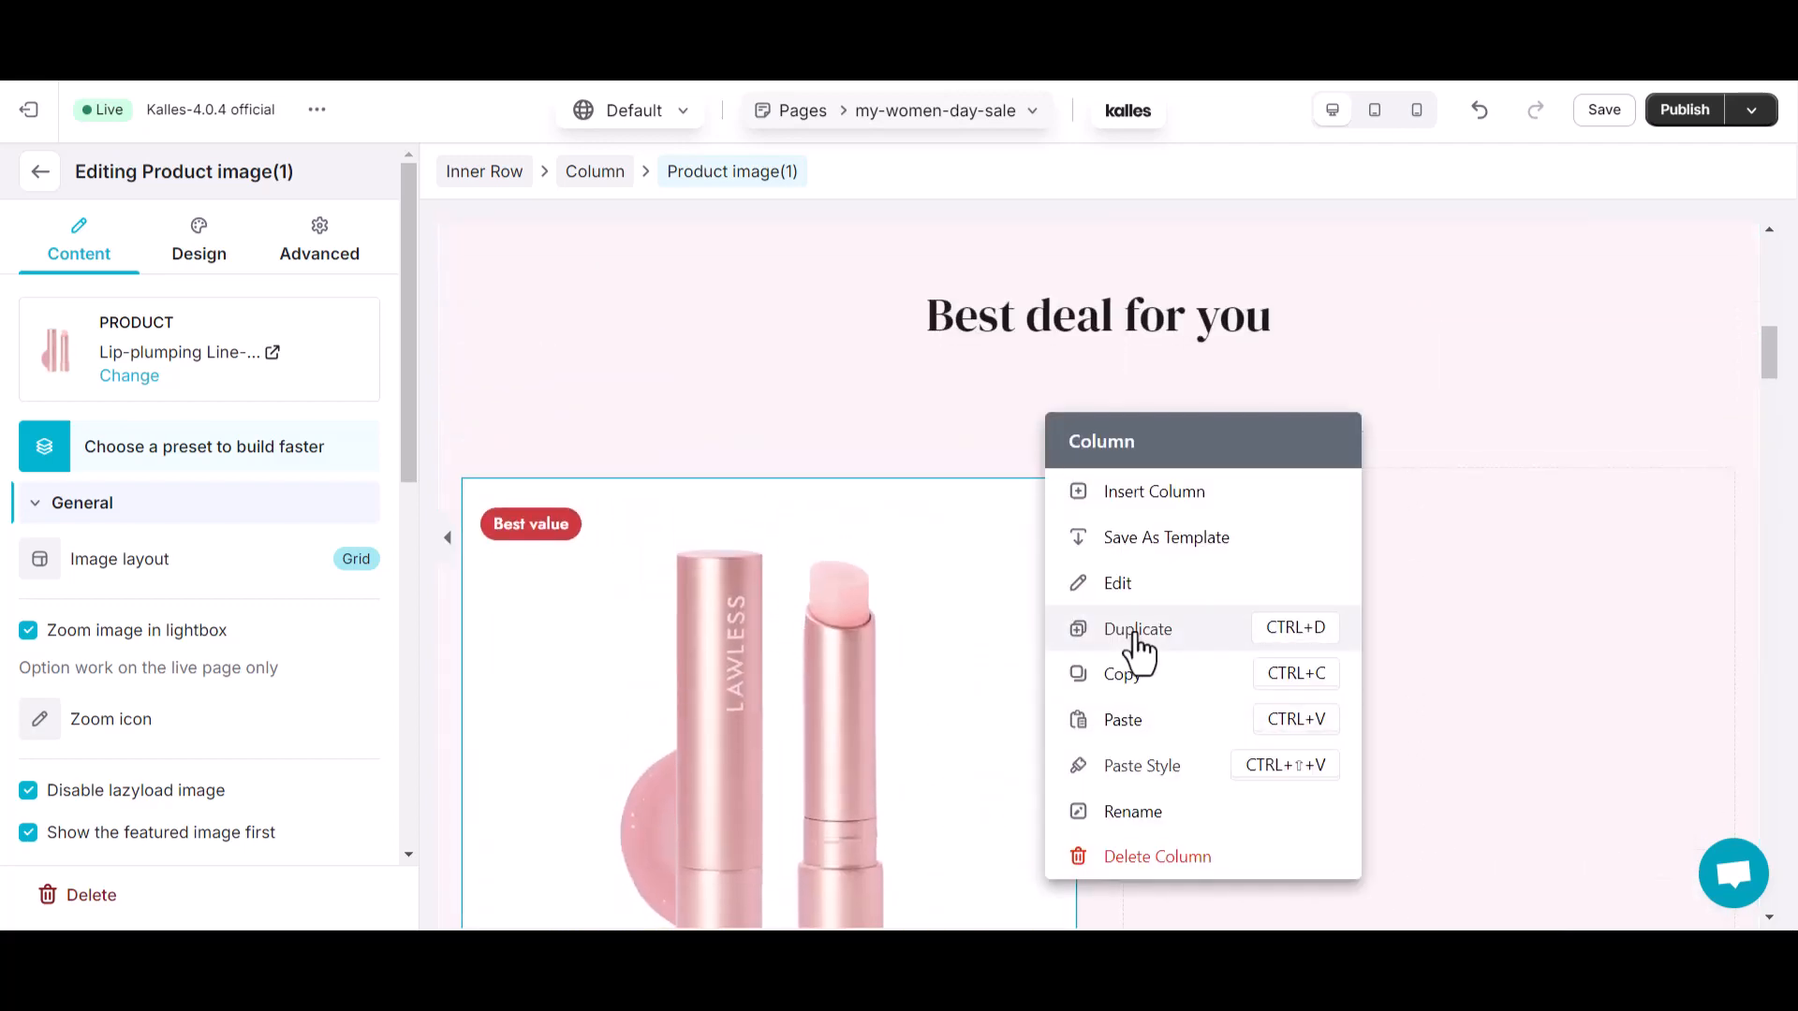
pyautogui.click(1138, 629)
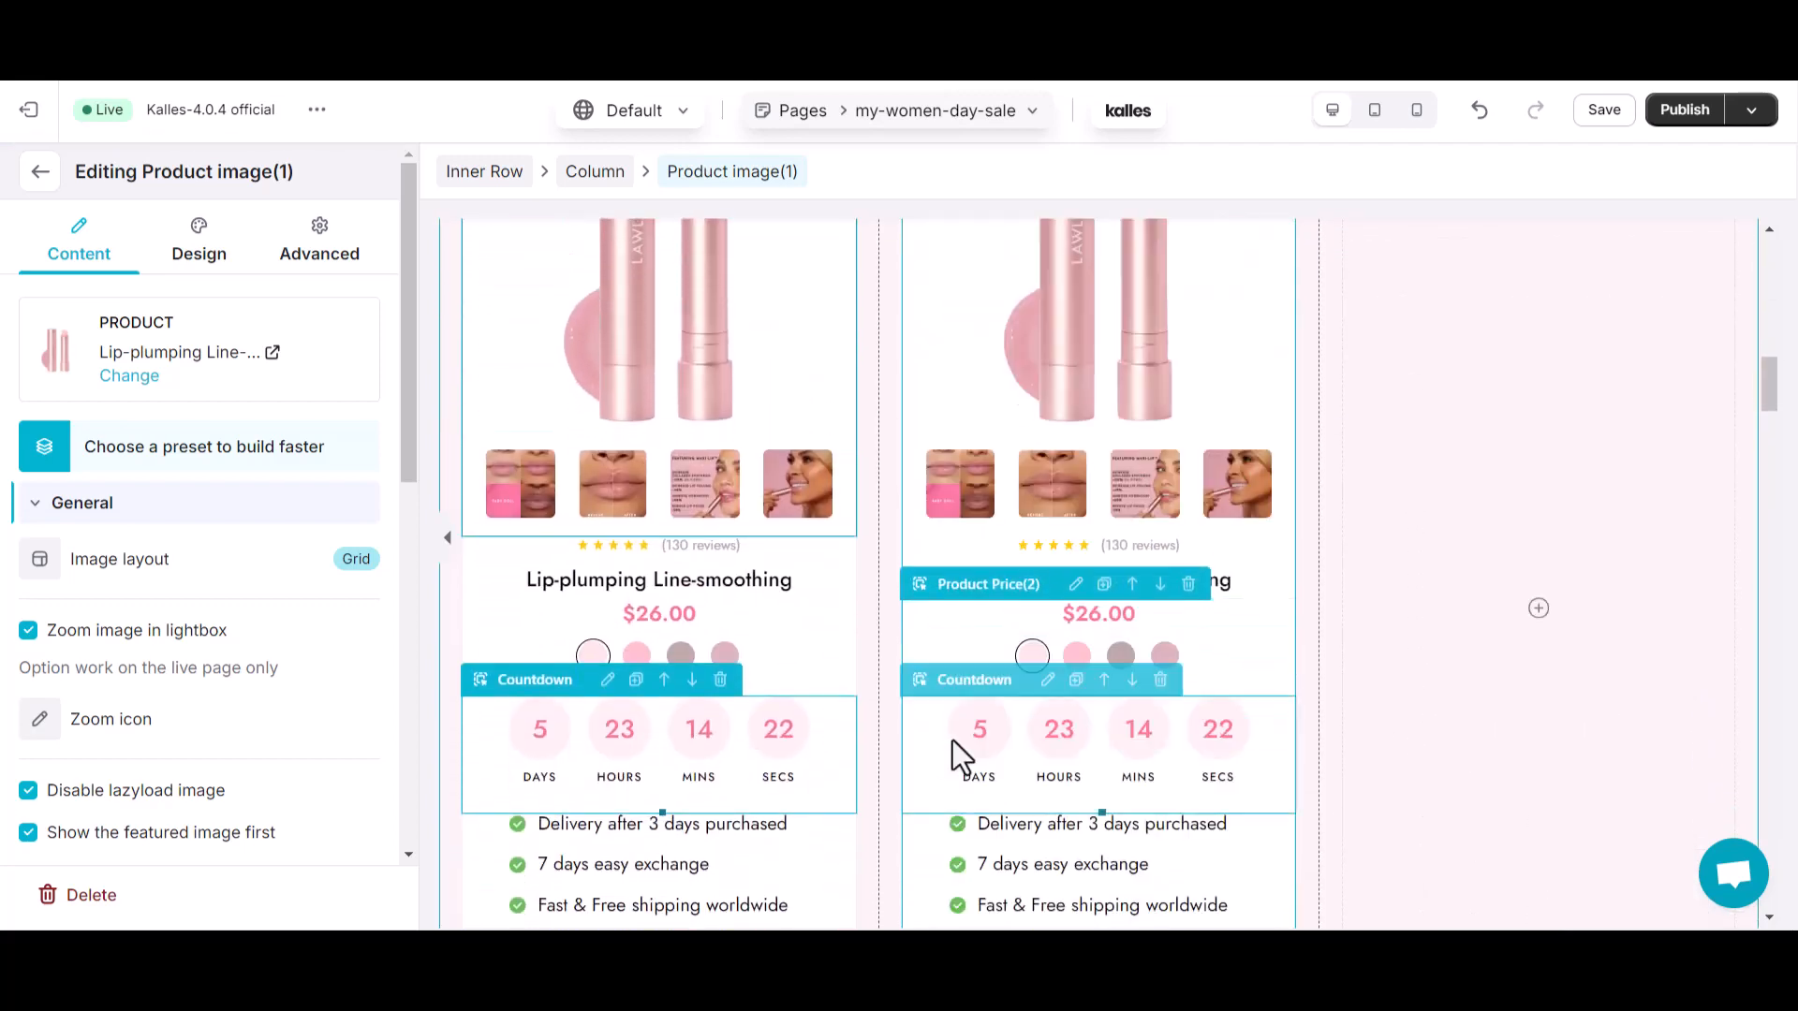
pyautogui.rightClick(1309, 459)
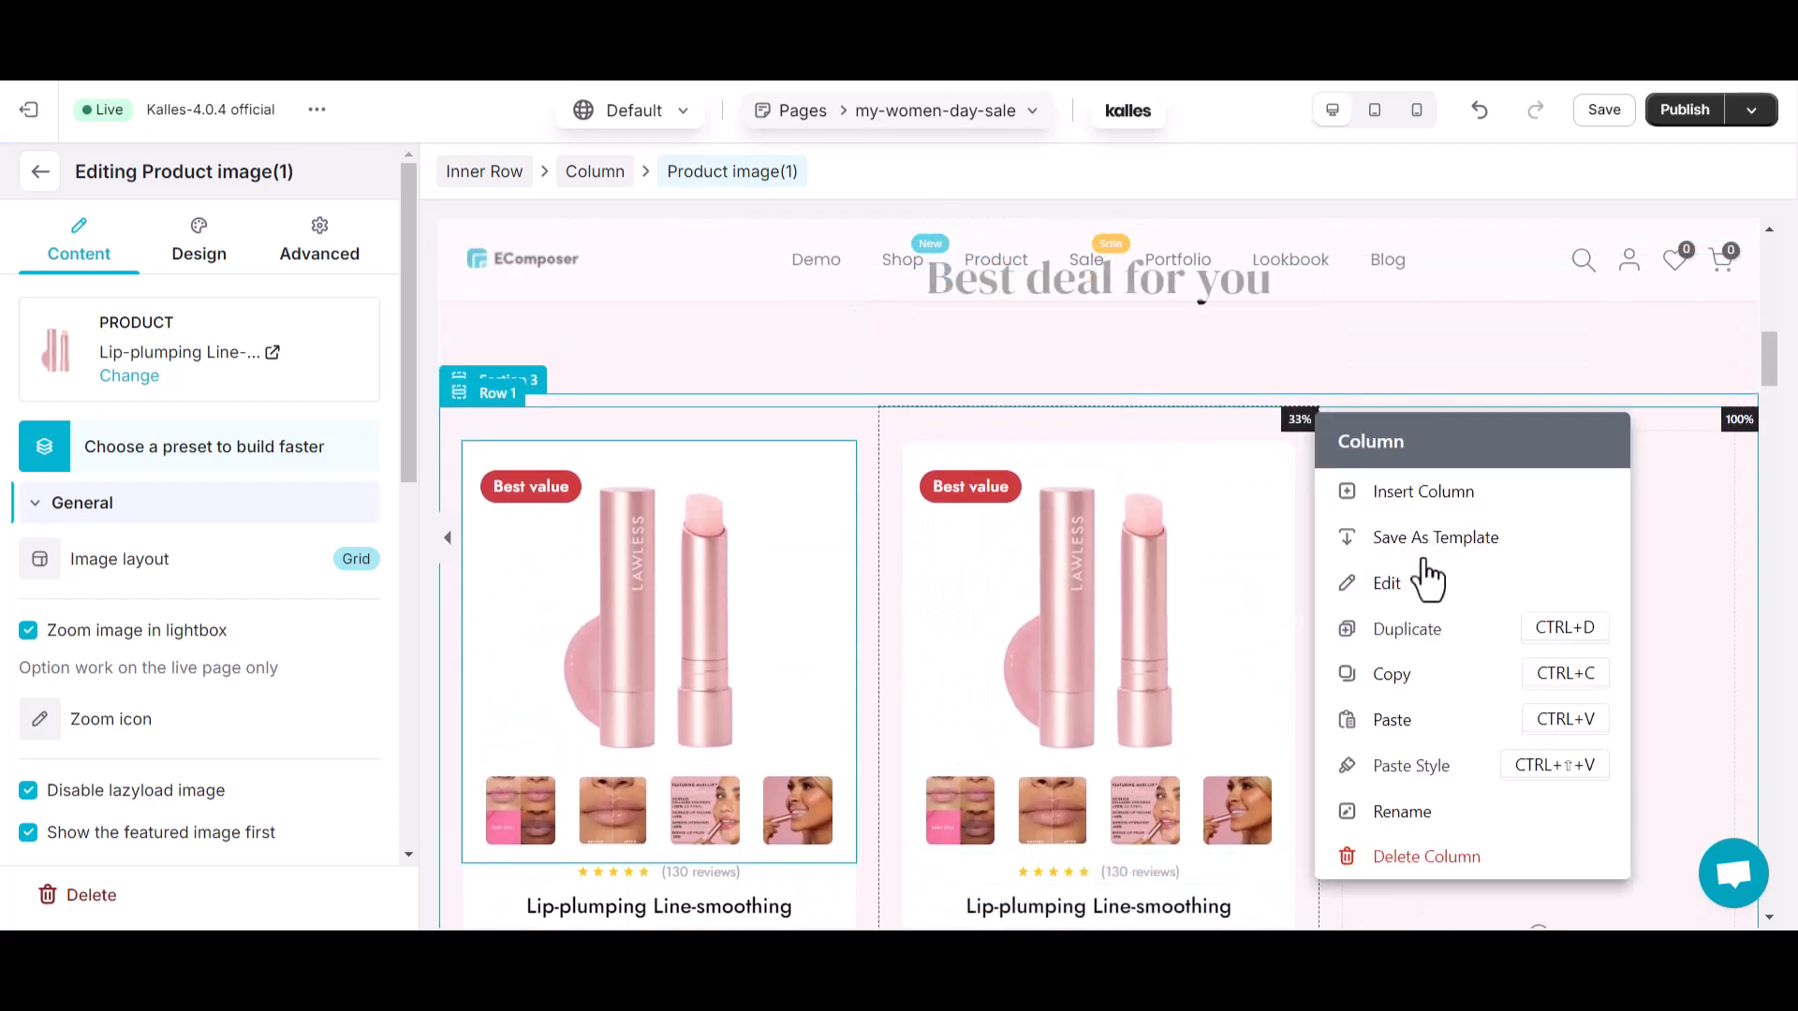
pyautogui.click(1404, 631)
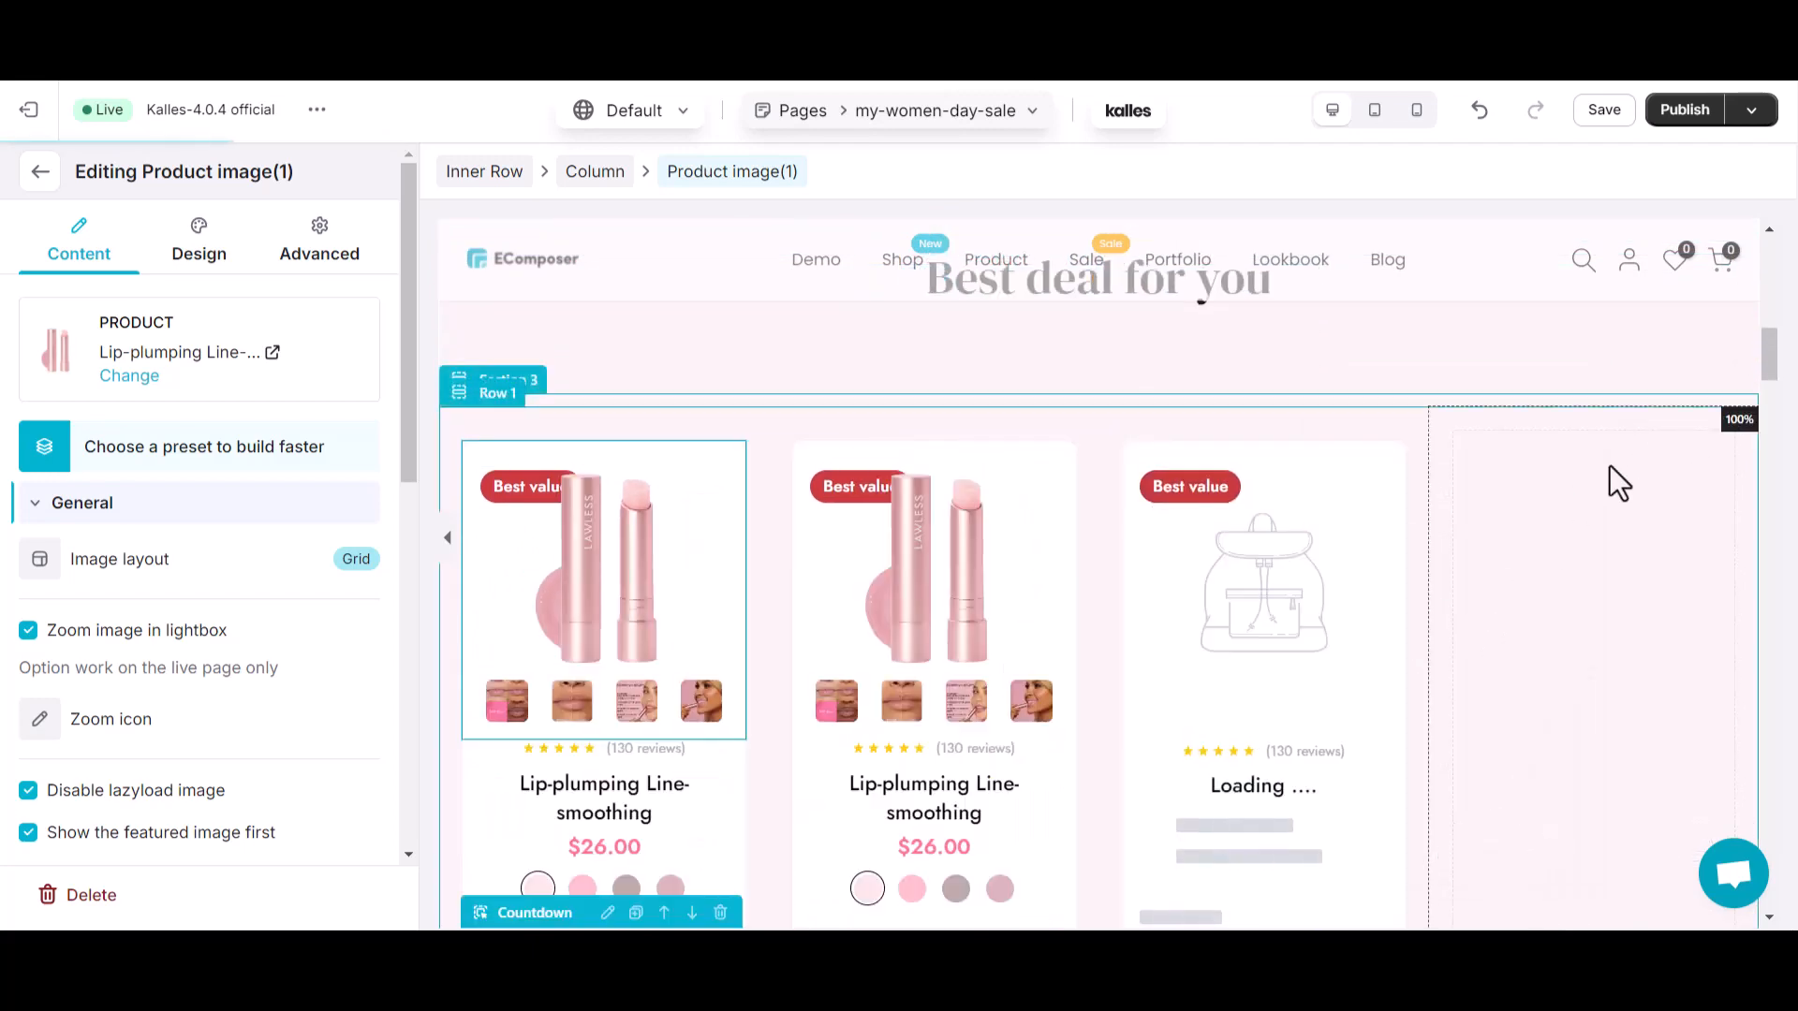
# Delete the empty last column beside the three product columns.
pyautogui.click(1610, 465)
pyautogui.rightClick(1610, 464)
pyautogui.click(1373, 857)
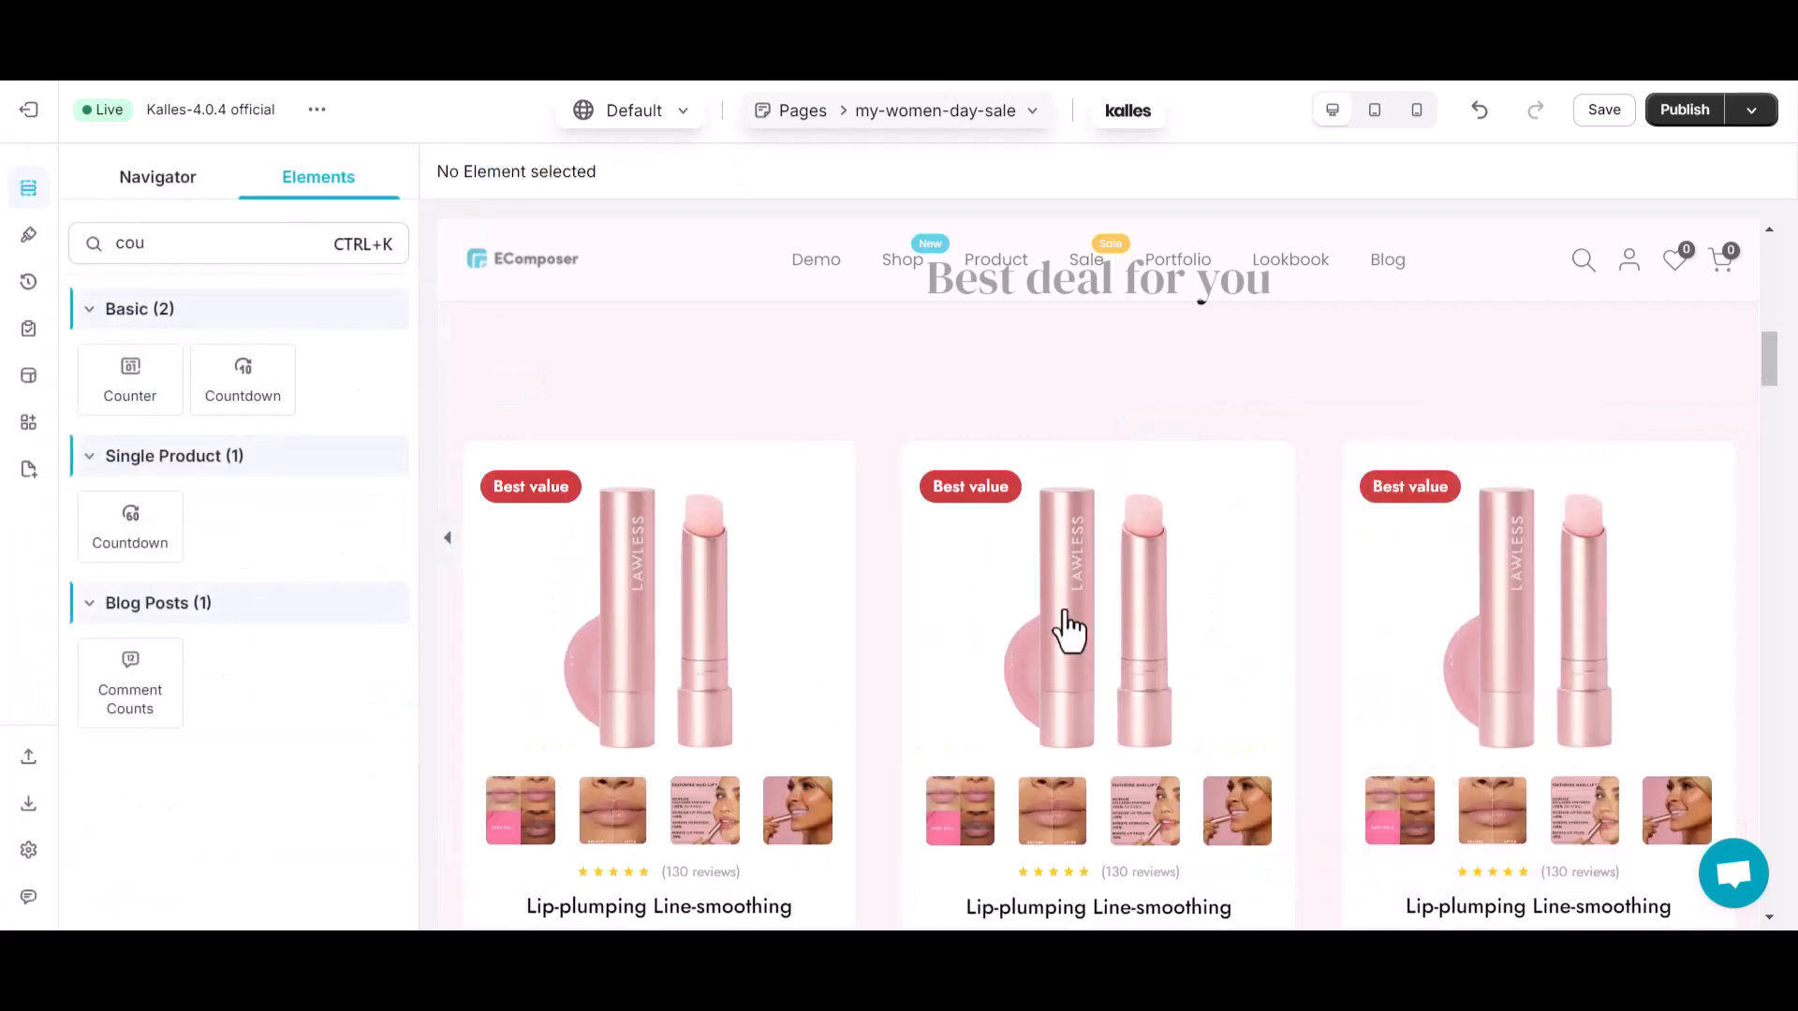
# Change the second column's product to Super Serum Skin Tint SPF, finding it by searching for "Serum".
pyautogui.click(1030, 506)
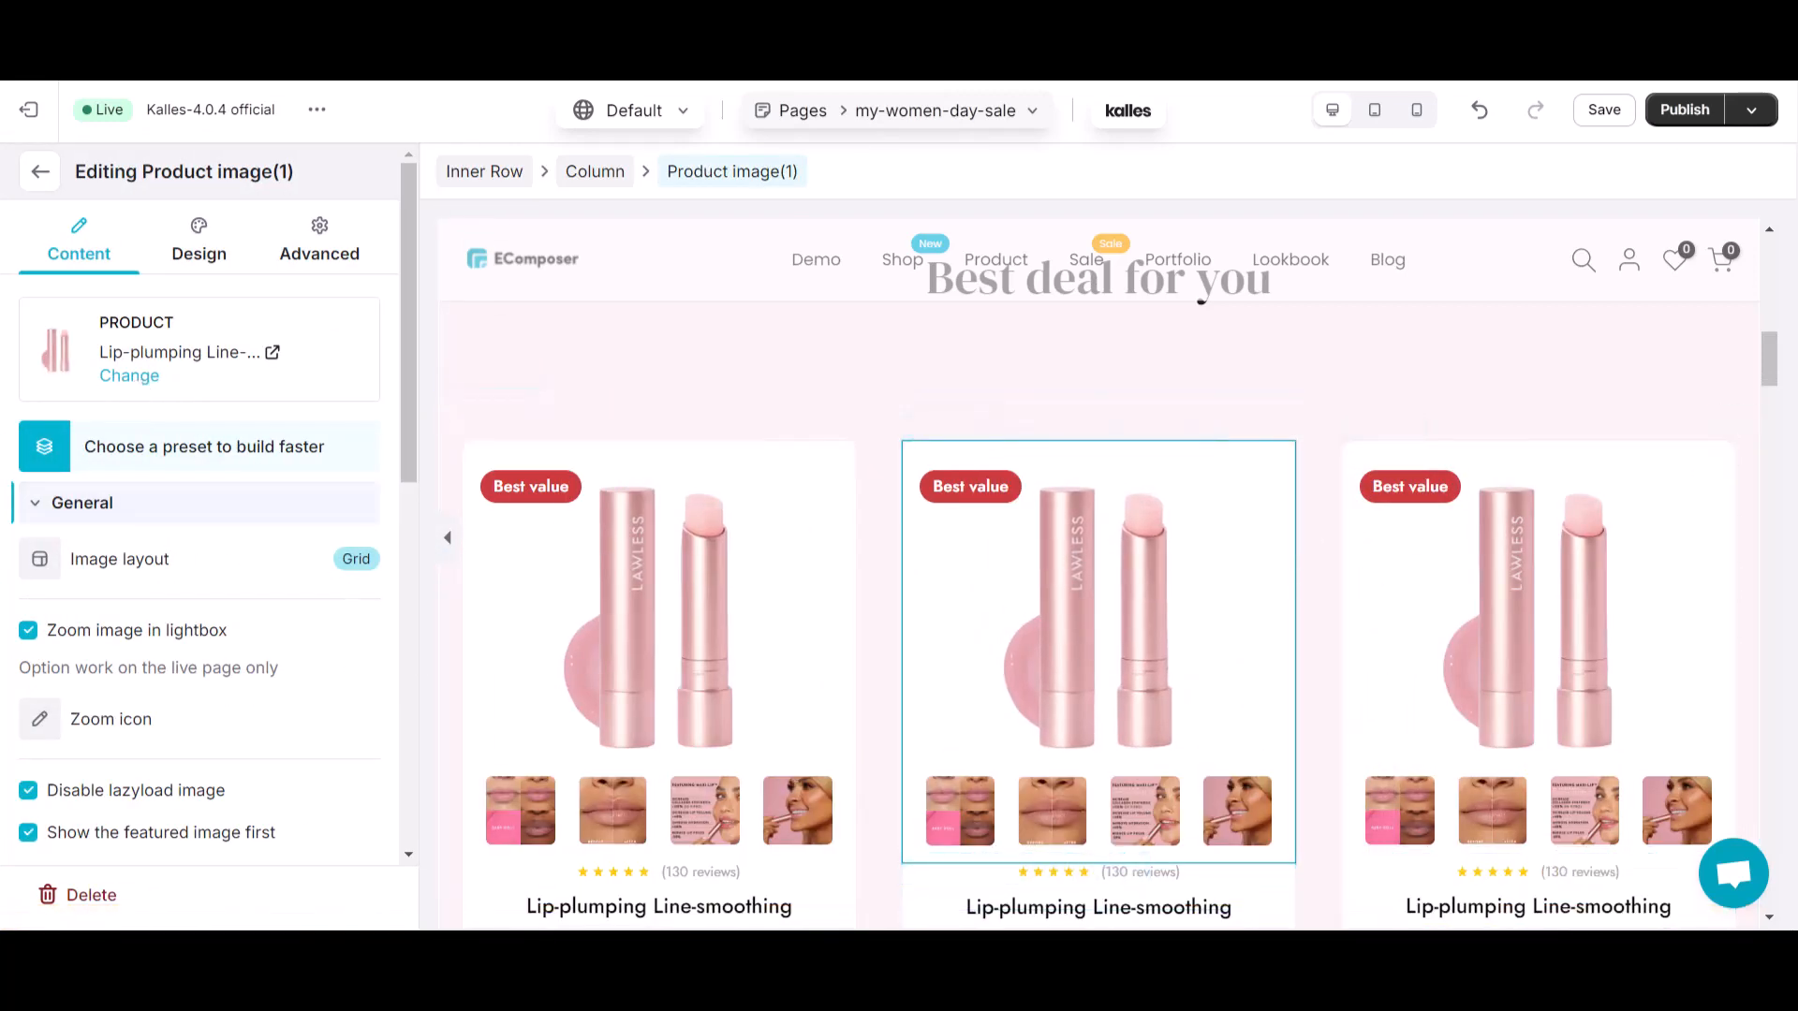
pyautogui.scroll(-1, 1100, 824)
pyautogui.click(1229, 822)
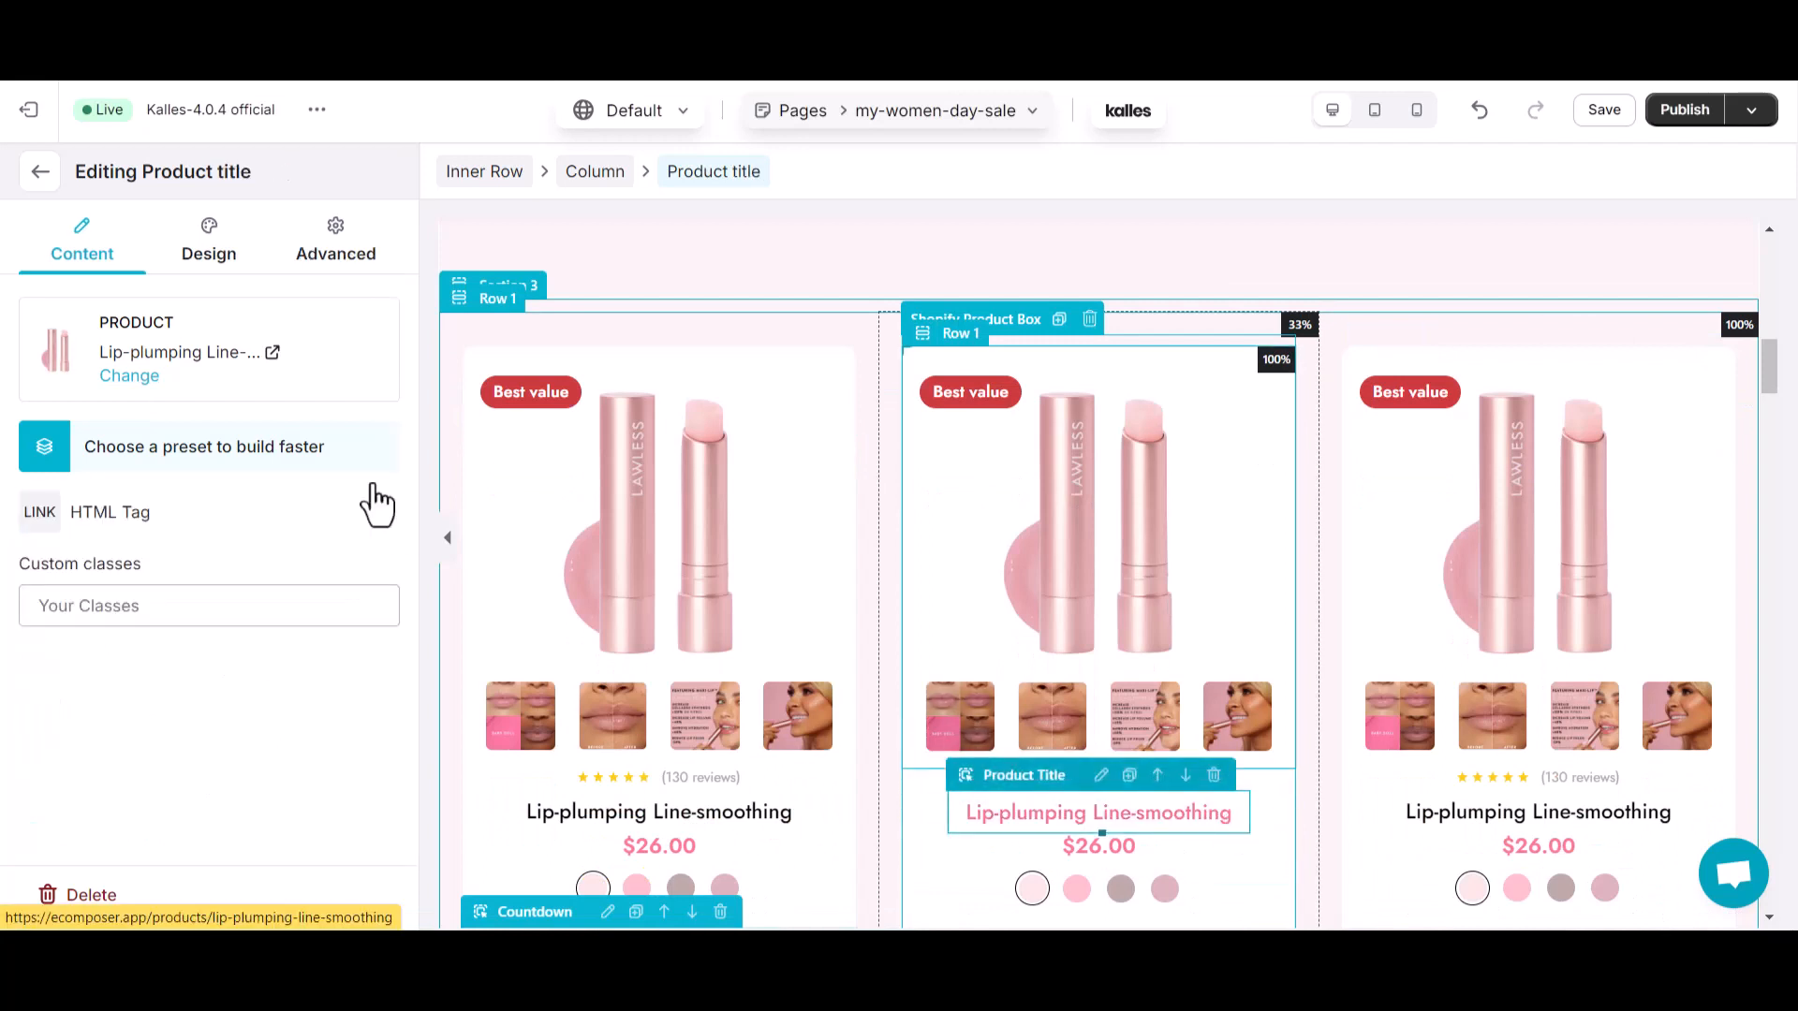
pyautogui.click(127, 375)
pyautogui.write('Ser')
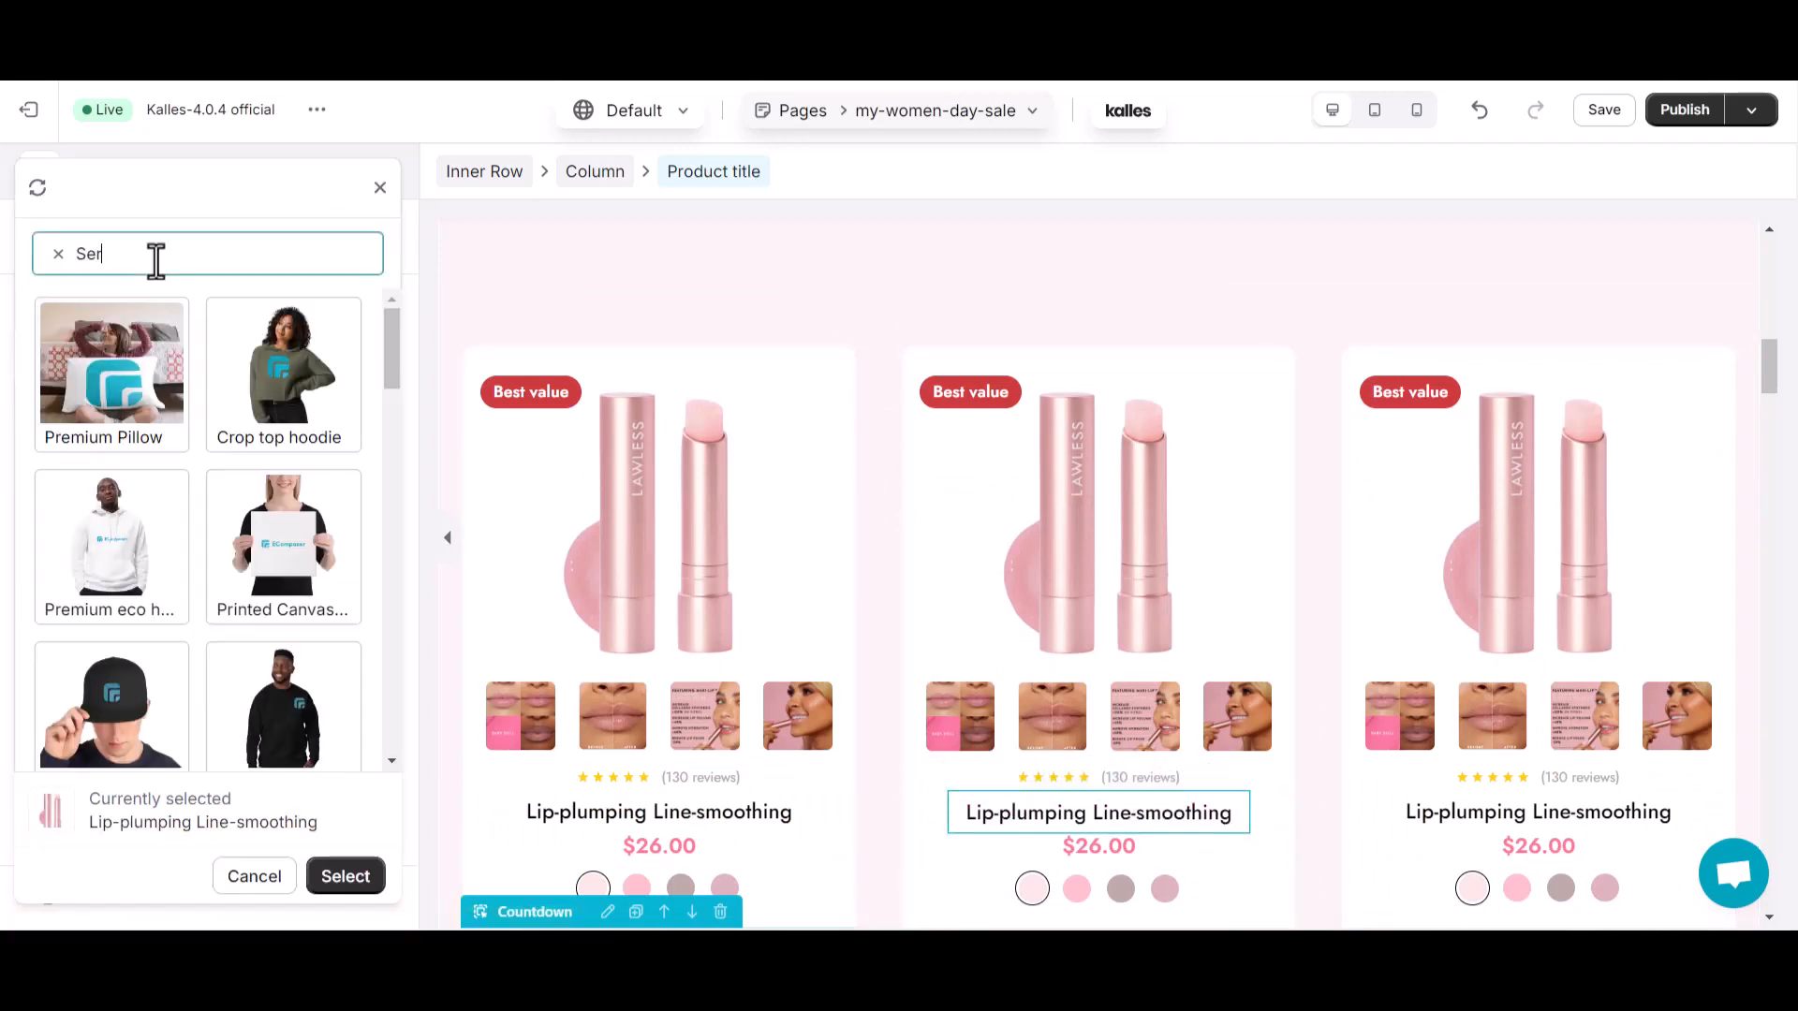
pyautogui.write('um')
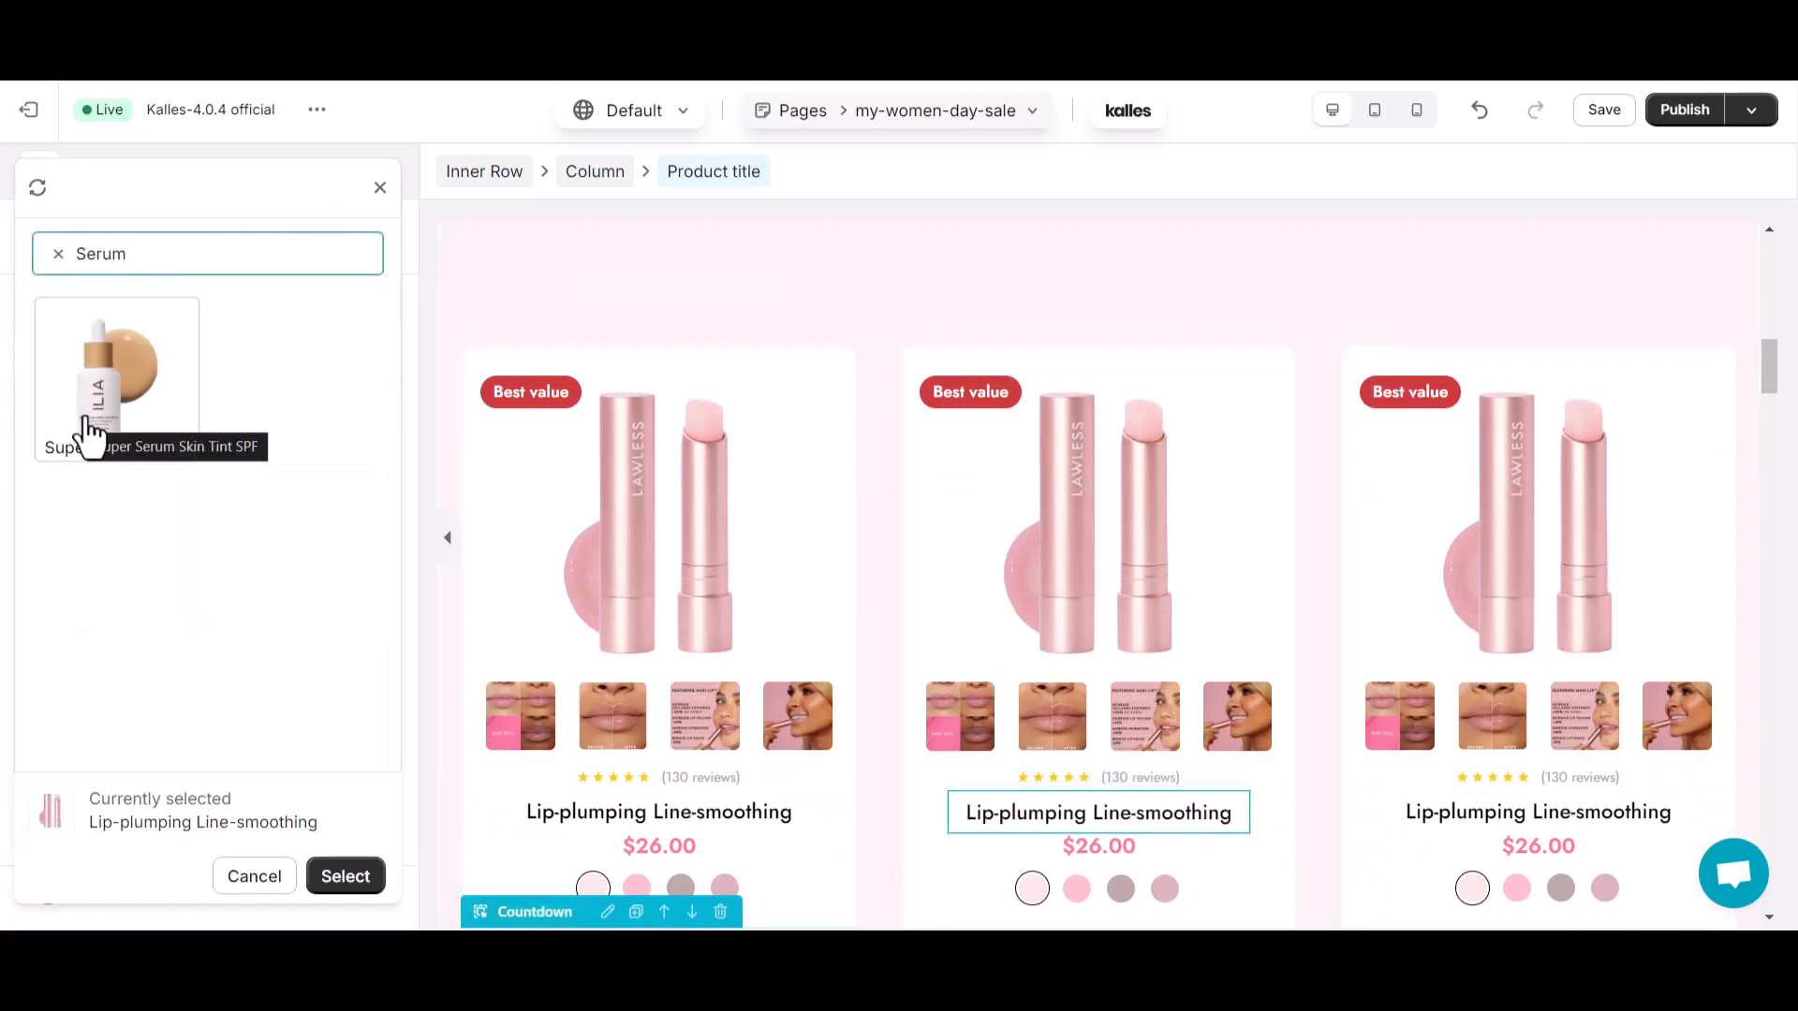
pyautogui.click(84, 436)
pyautogui.click(342, 876)
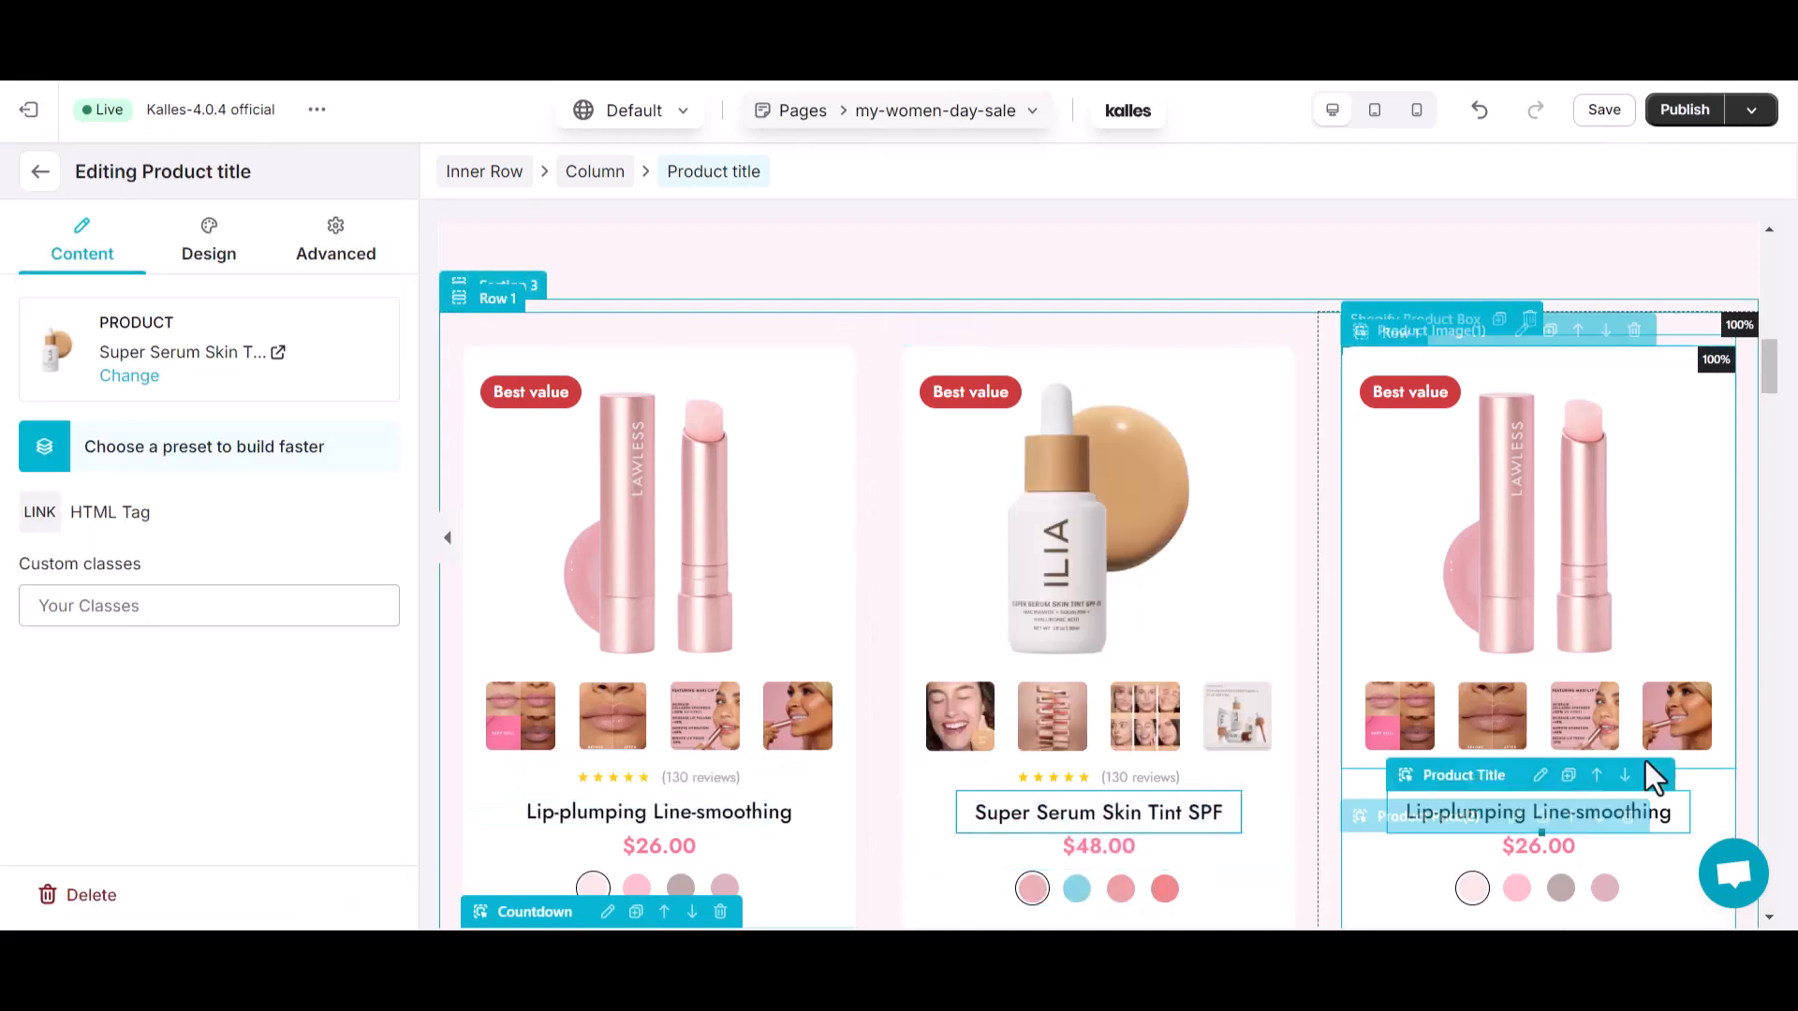
# Change the third column's product to Afterglow Lip Shine Gloss, finding it by searching for "Afterglow".
pyautogui.click(1665, 814)
pyautogui.click(129, 375)
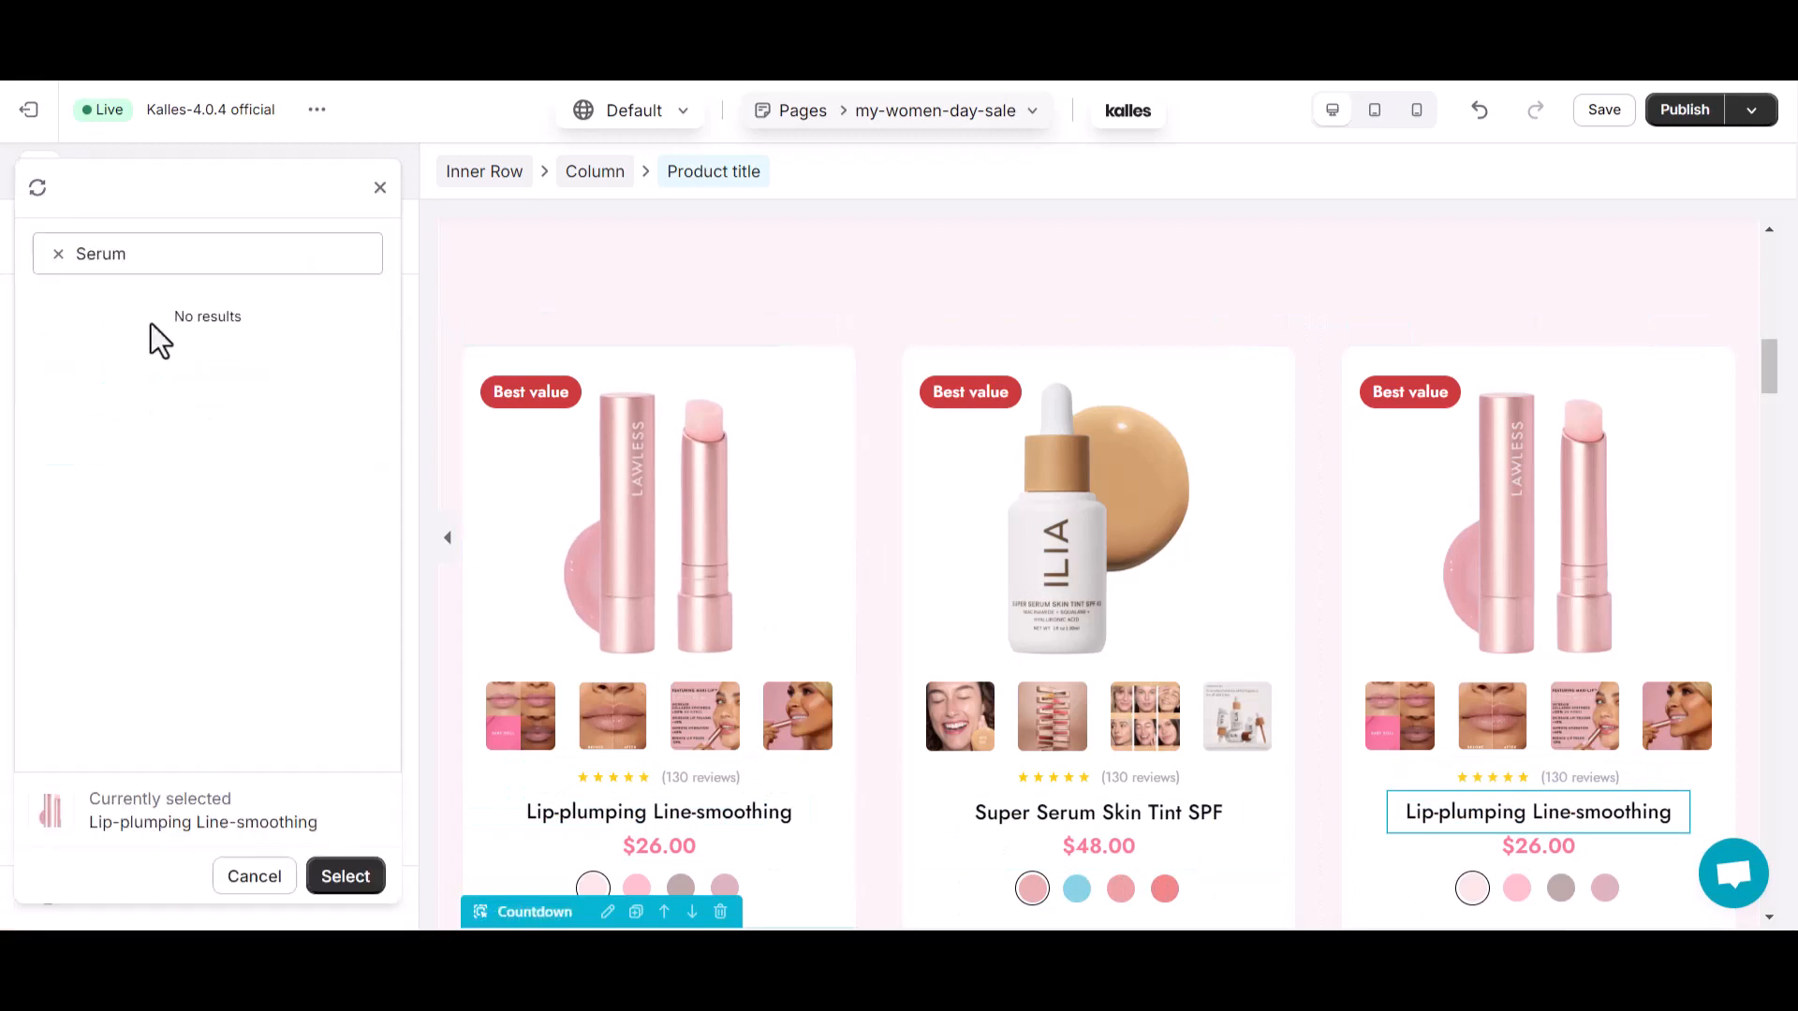
pyautogui.write('Afterglow')
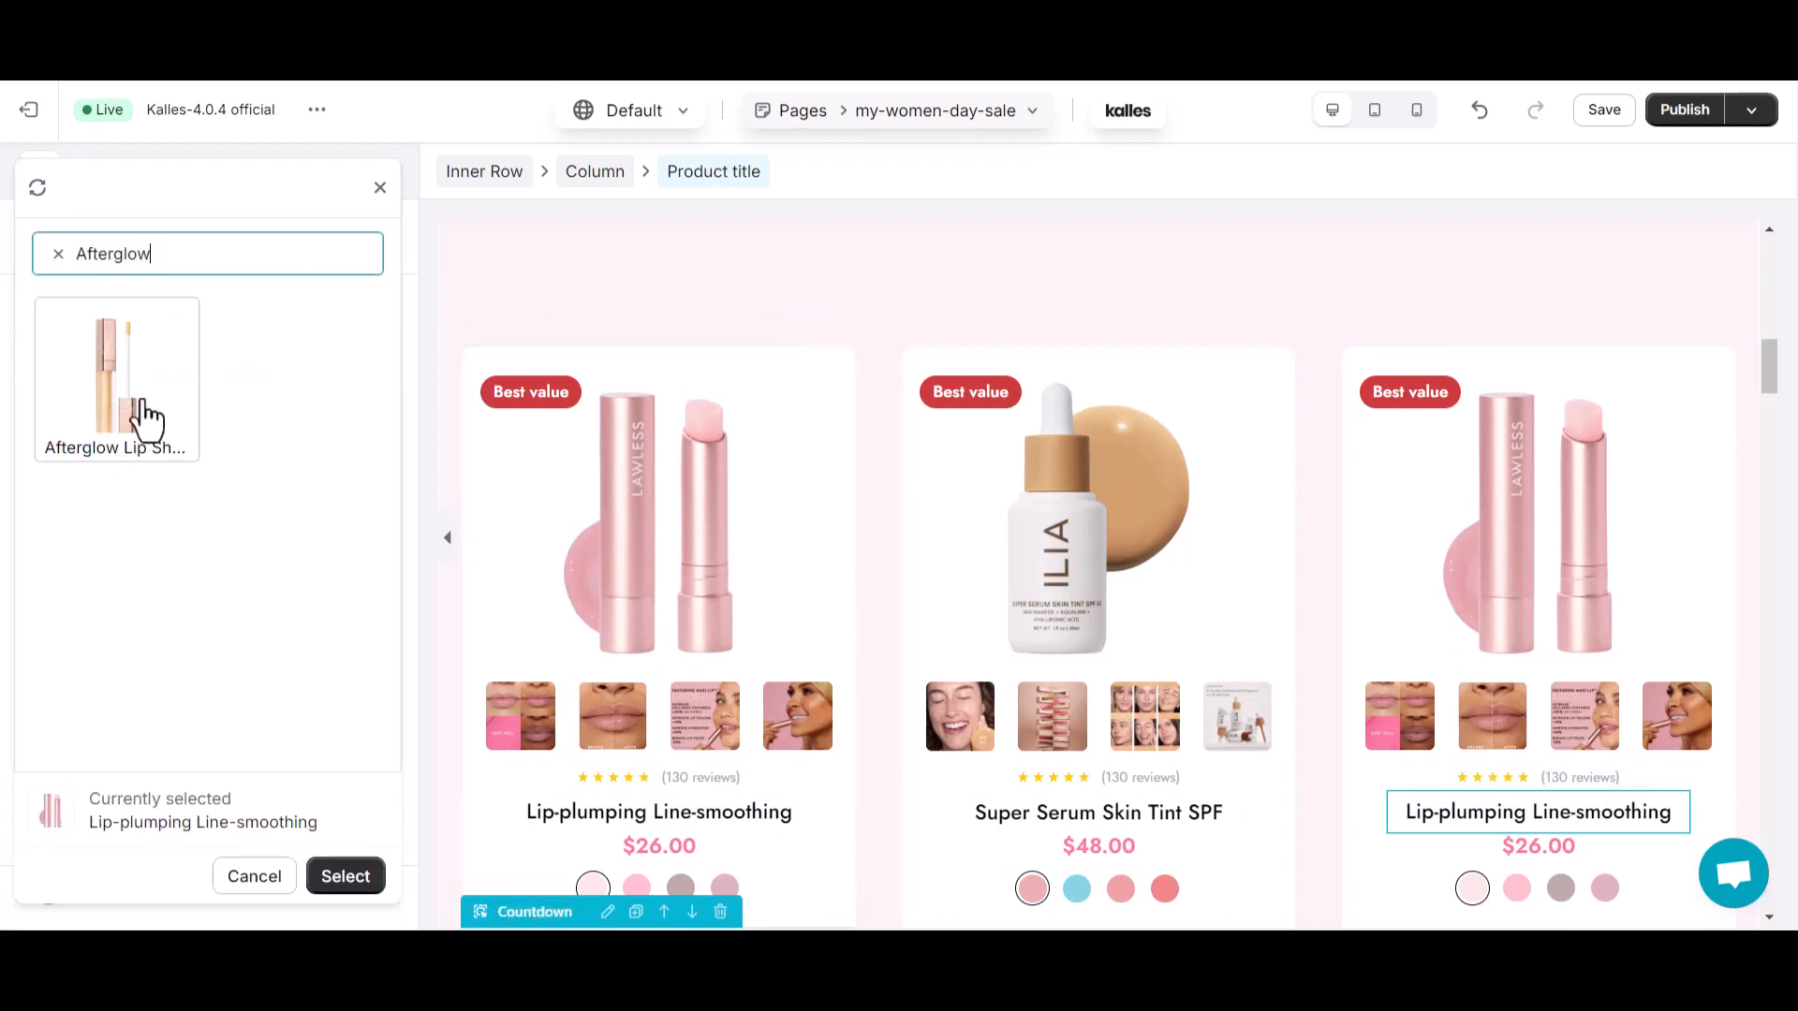
pyautogui.click(142, 408)
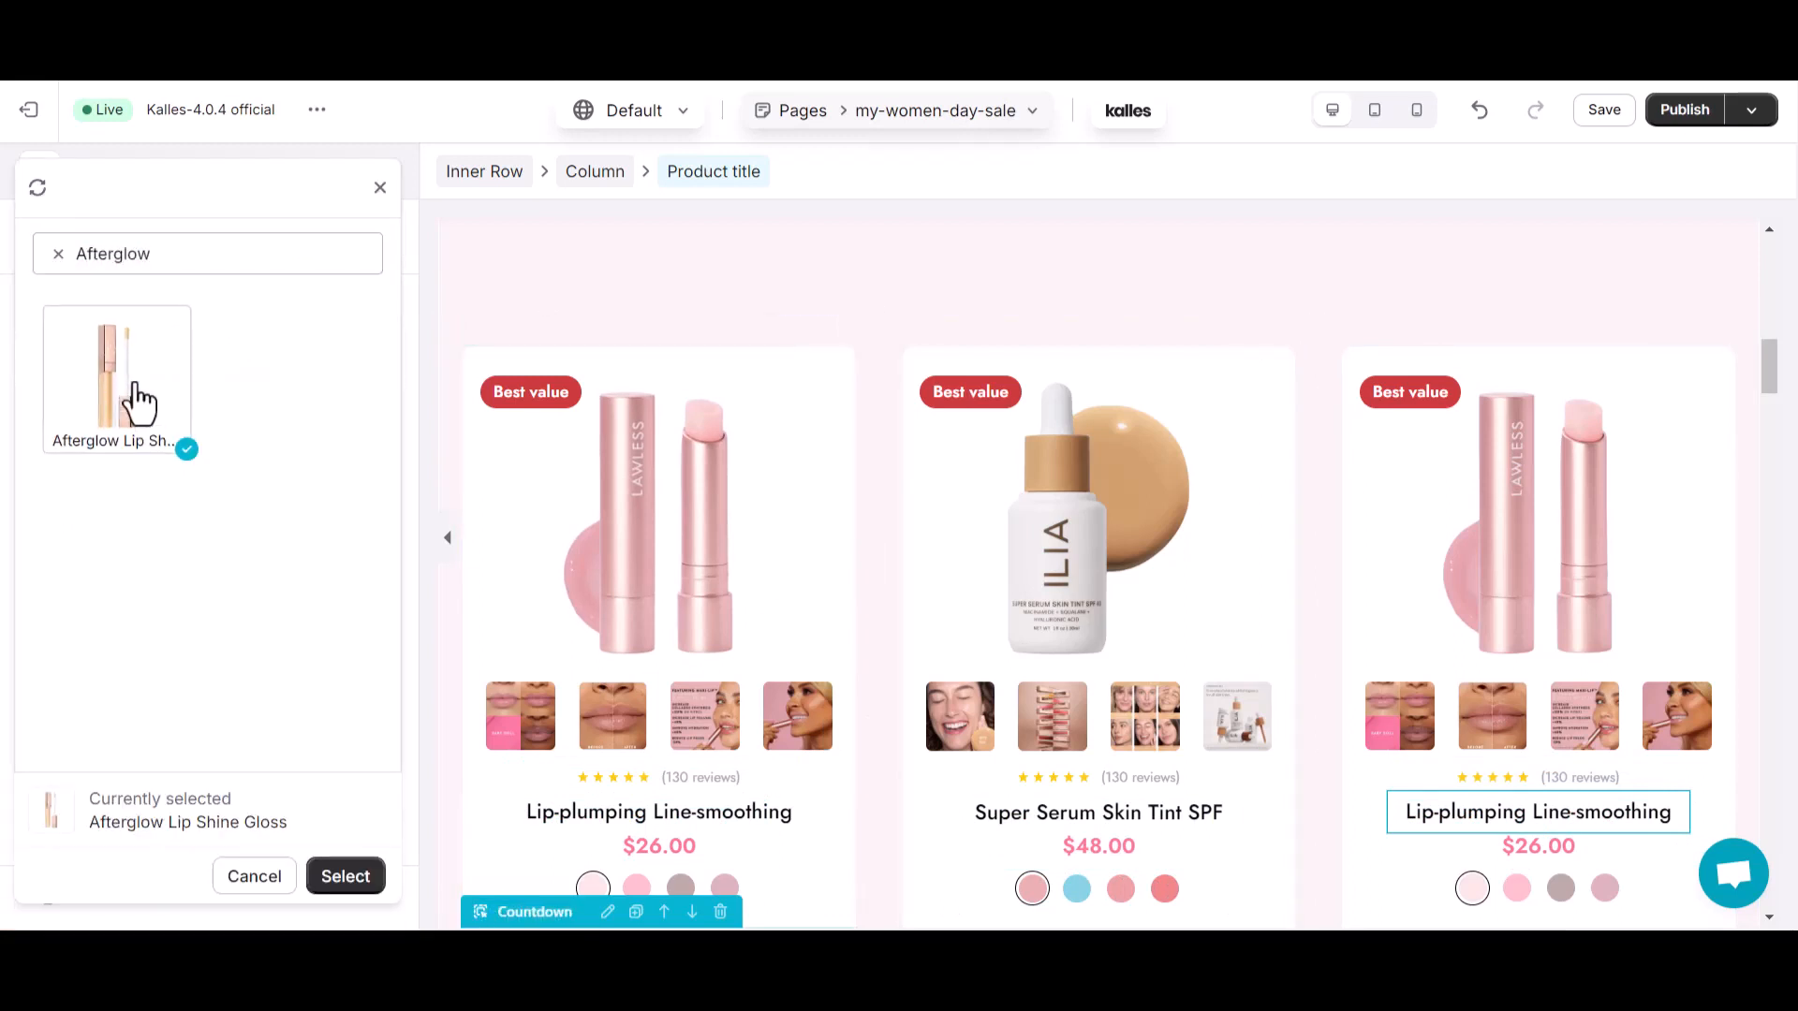
pyautogui.click(345, 876)
# Add a two-column section below the best-deals products and insert an Inner Row into its first column.
pyautogui.scroll(-4, 1187, 734)
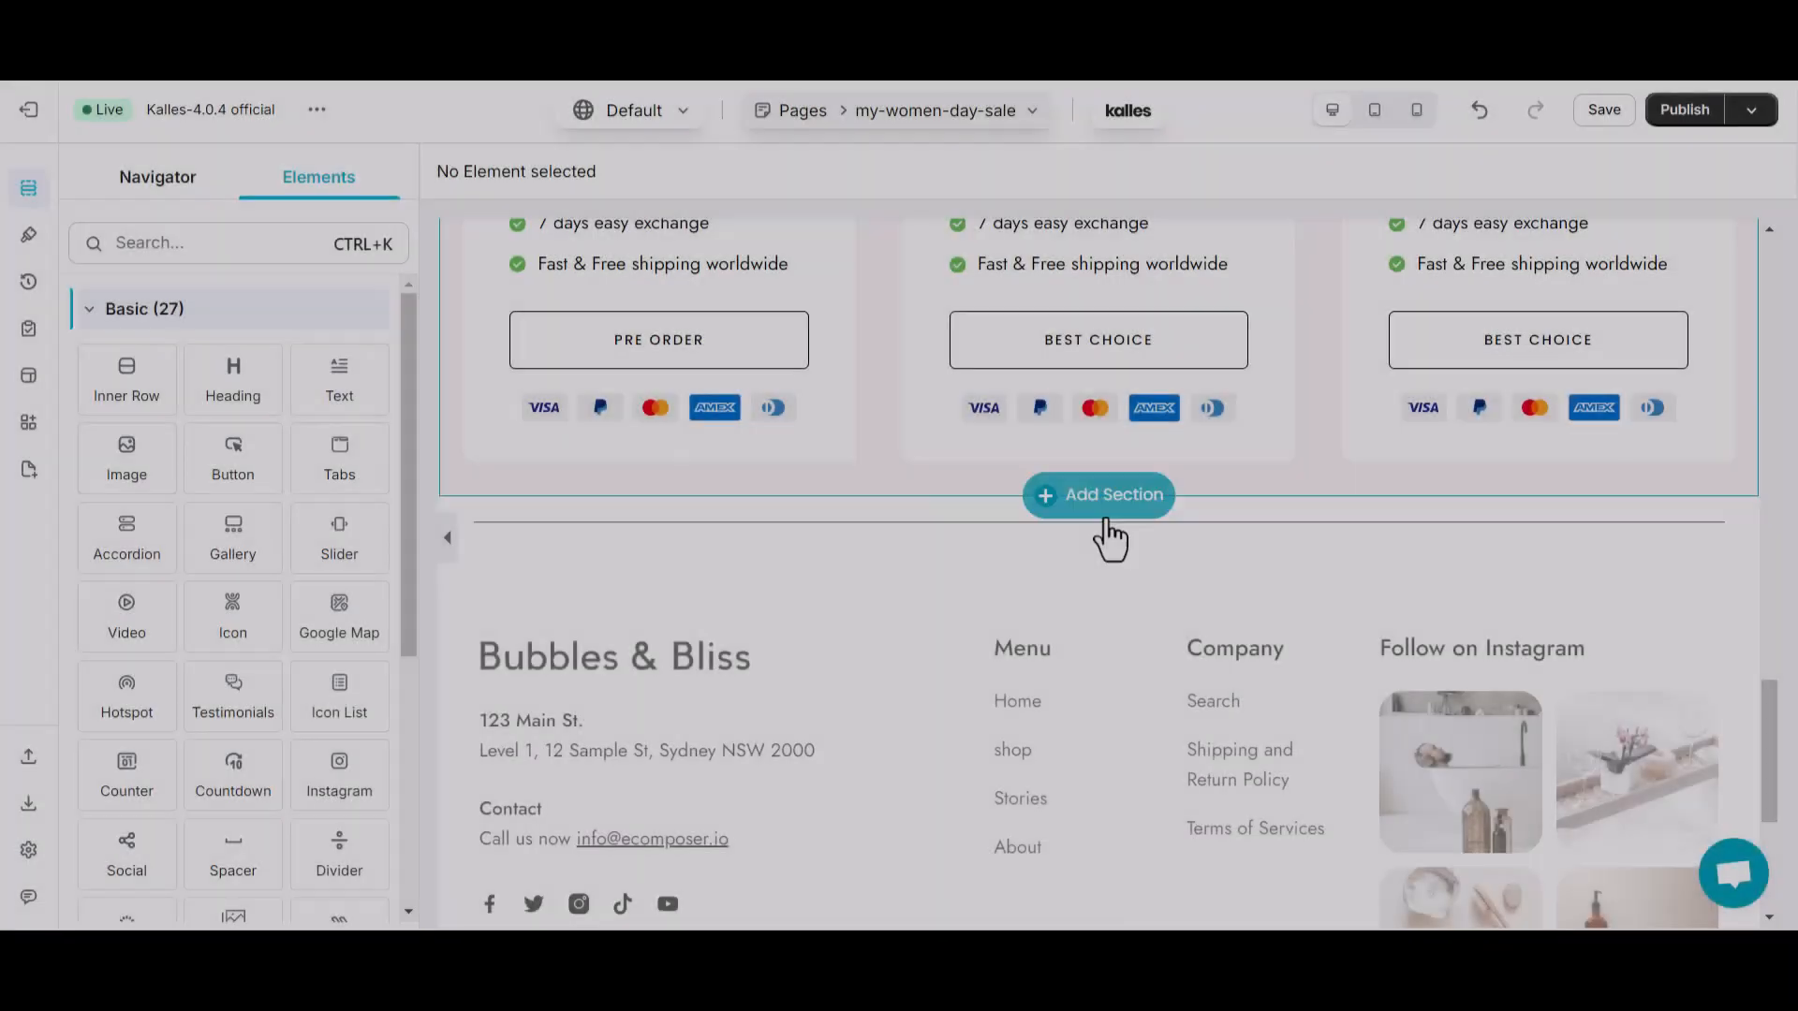
pyautogui.click(1103, 496)
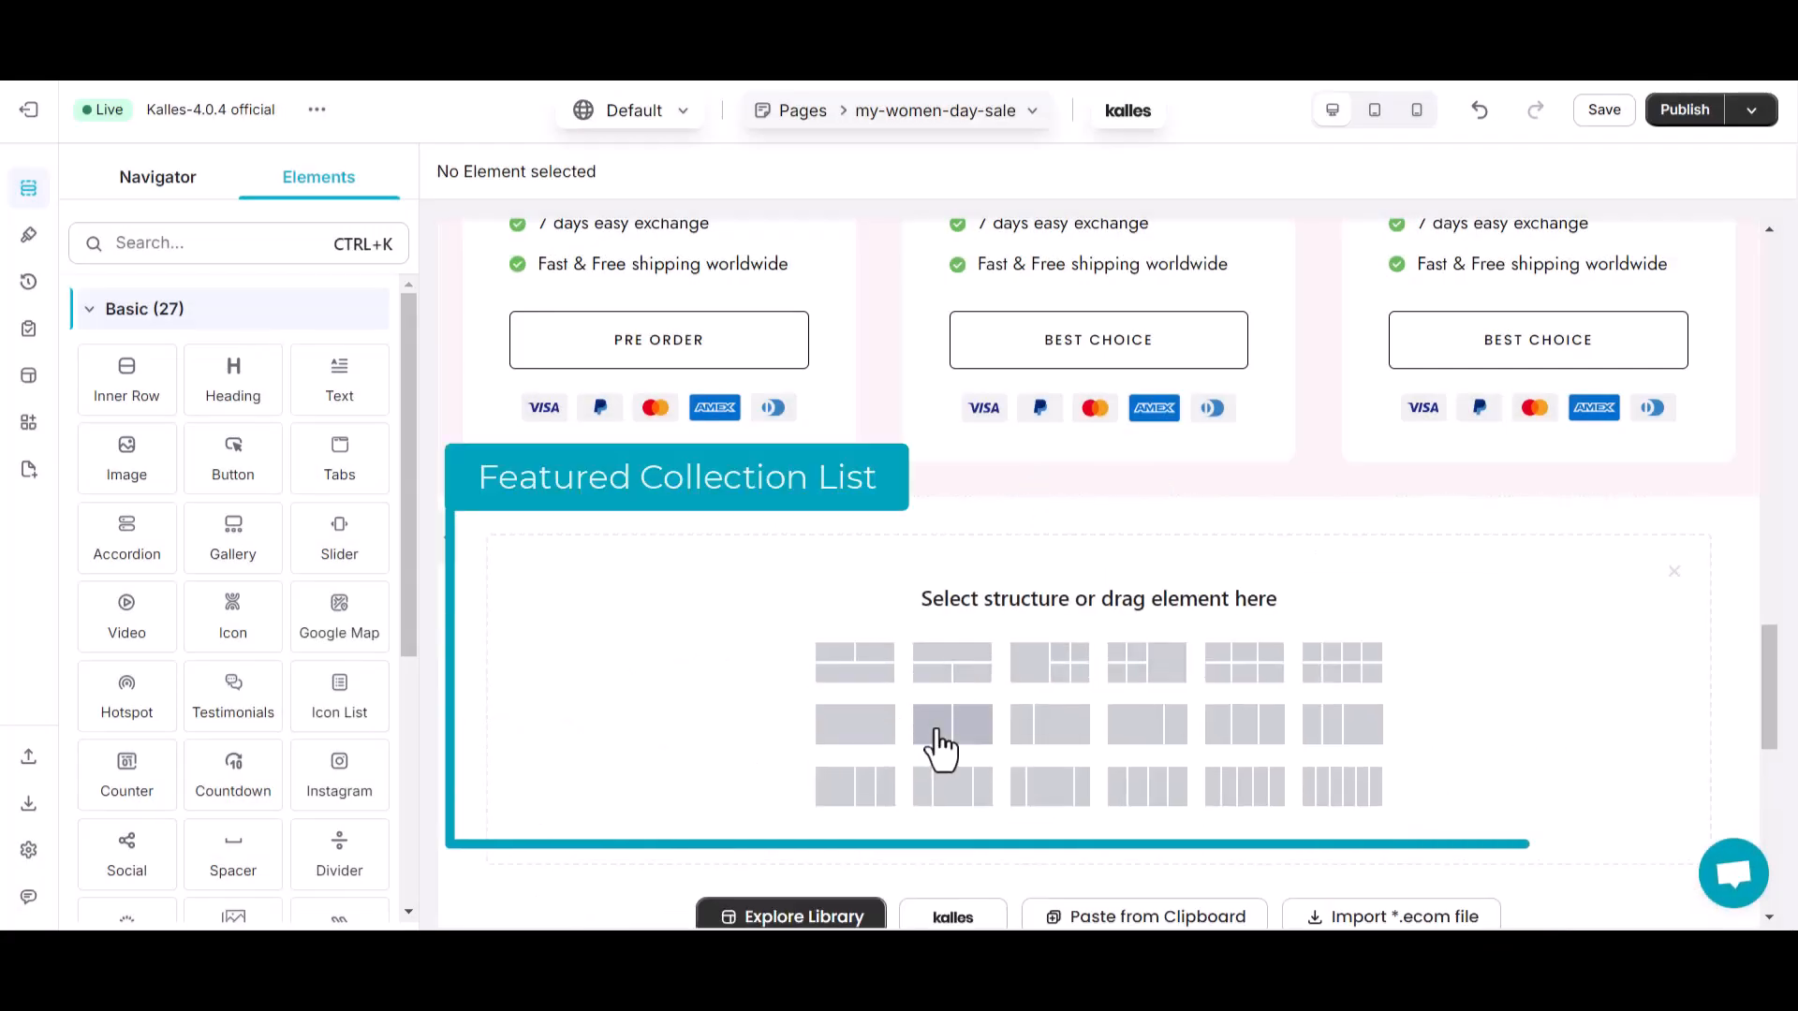
pyautogui.click(939, 739)
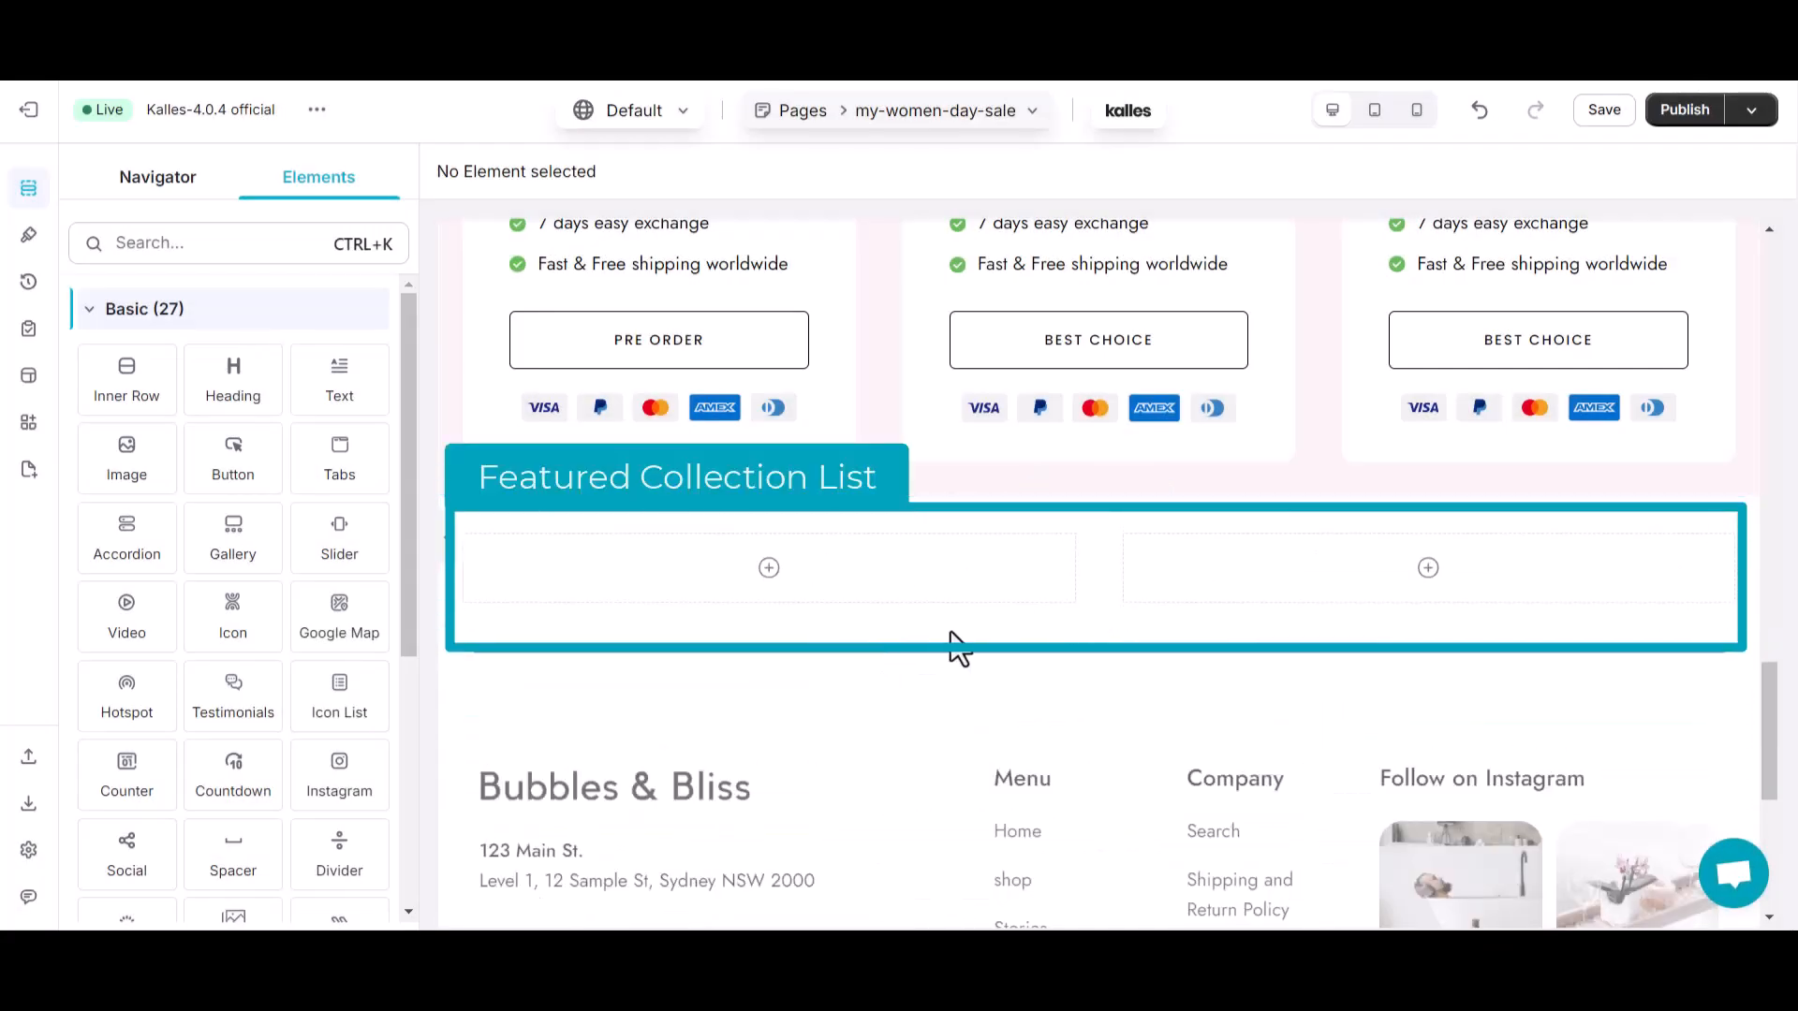
pyautogui.moveTo(122, 396); pyautogui.dragTo(690, 582)
# Set the background colour of the inner row's column in the first half of the new section to dark green #006106.
pyautogui.click(562, 603)
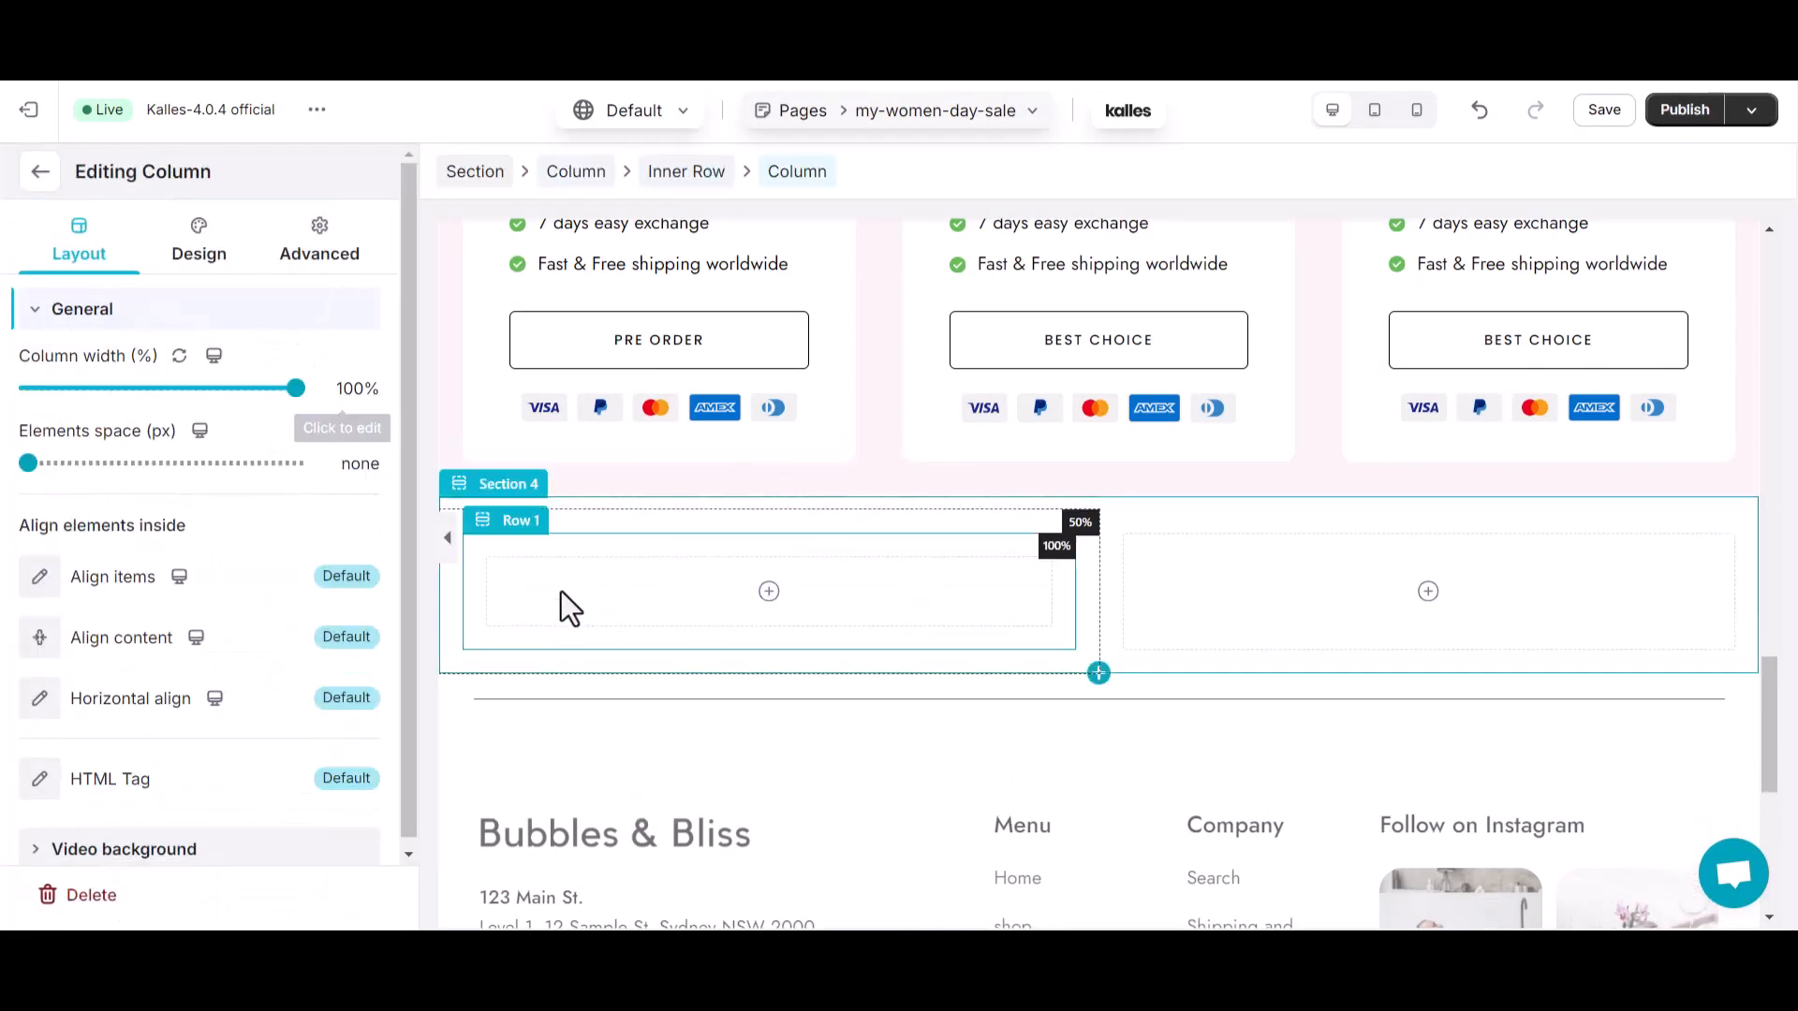
pyautogui.click(199, 248)
pyautogui.click(49, 433)
pyautogui.click(42, 568)
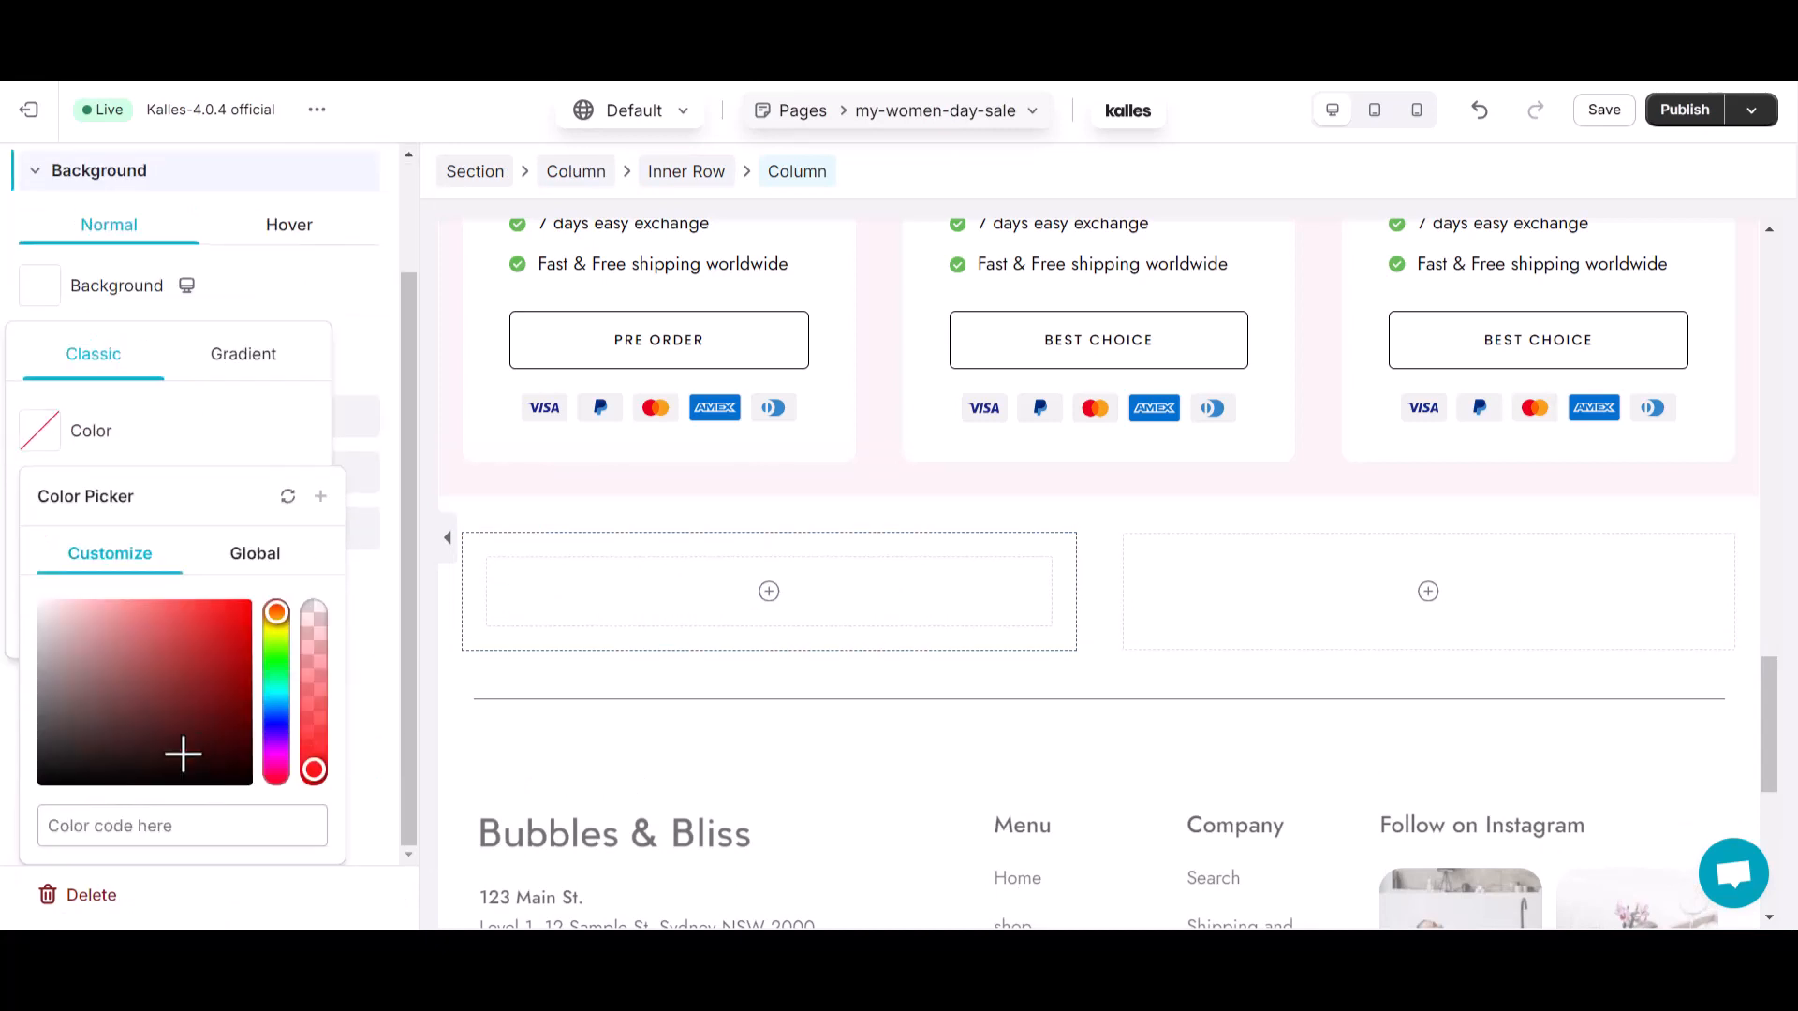
pyautogui.moveTo(274, 625); pyautogui.dragTo(278, 667)
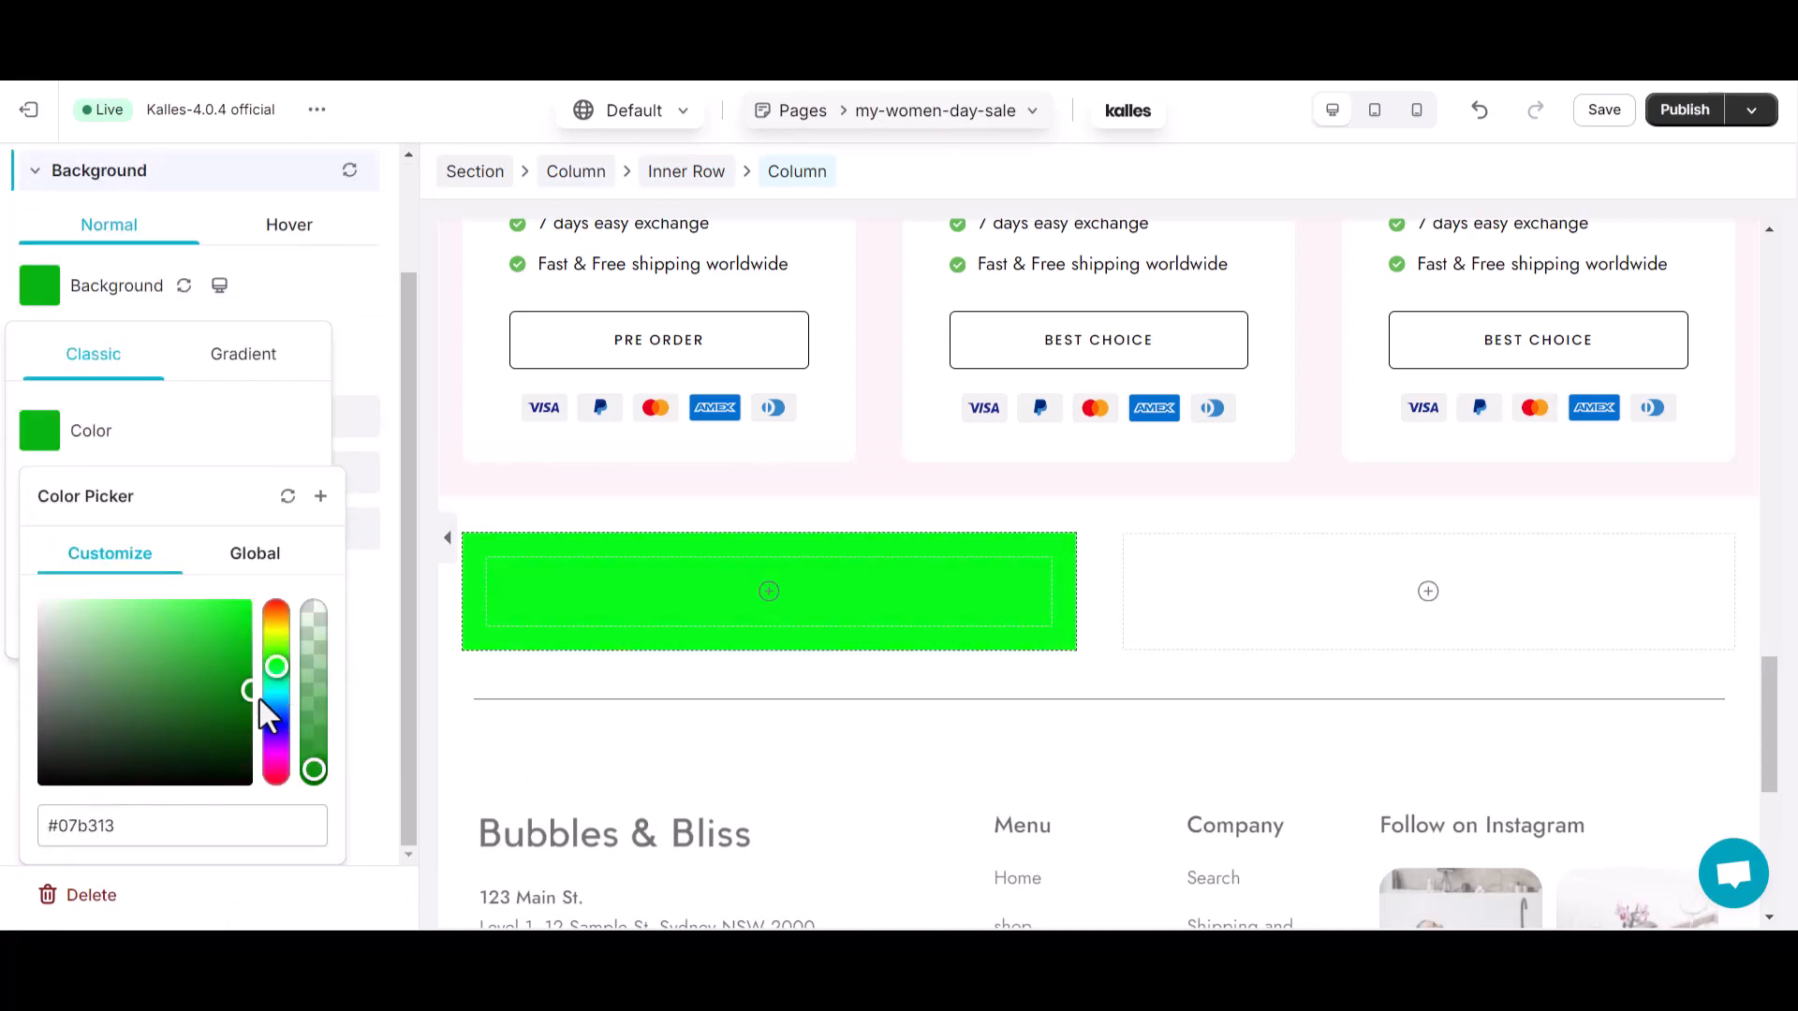
pyautogui.moveTo(261, 698); pyautogui.dragTo(258, 717)
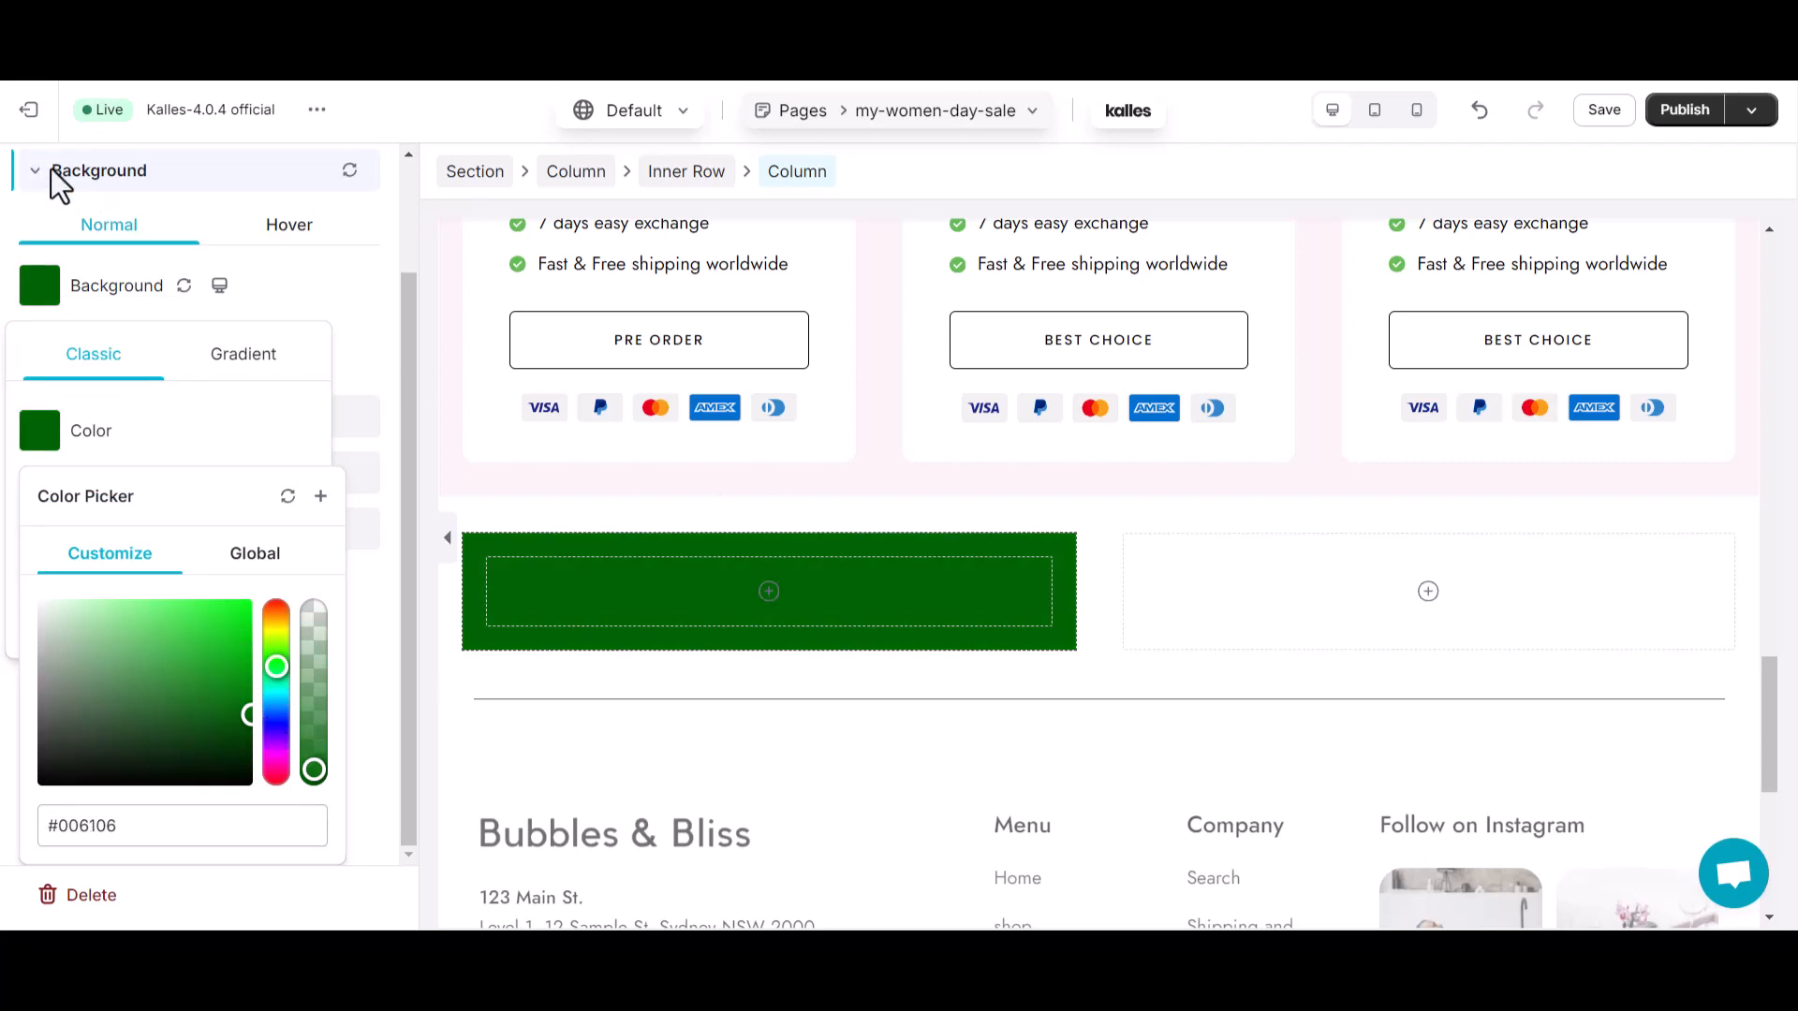
pyautogui.click(155, 257)
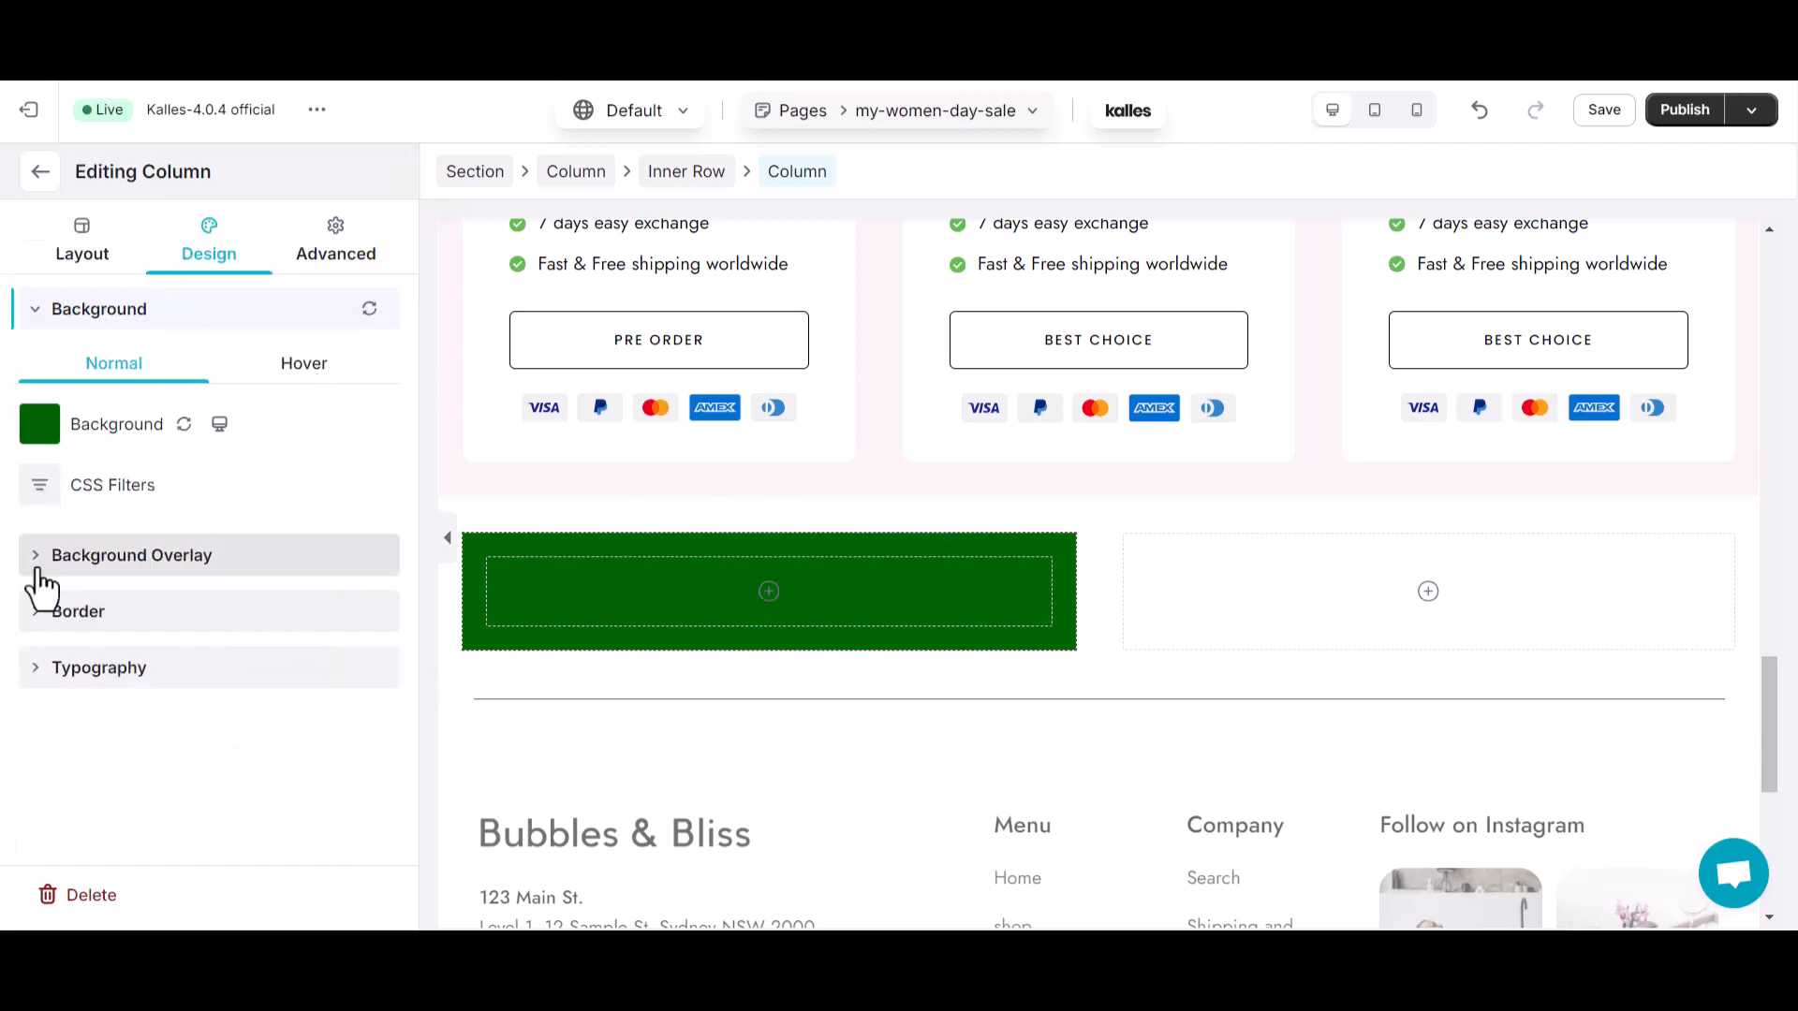
# Give the green column a 10 px border radius and set the inner row's column gap to No gap.
pyautogui.click(39, 566)
pyautogui.click(33, 688)
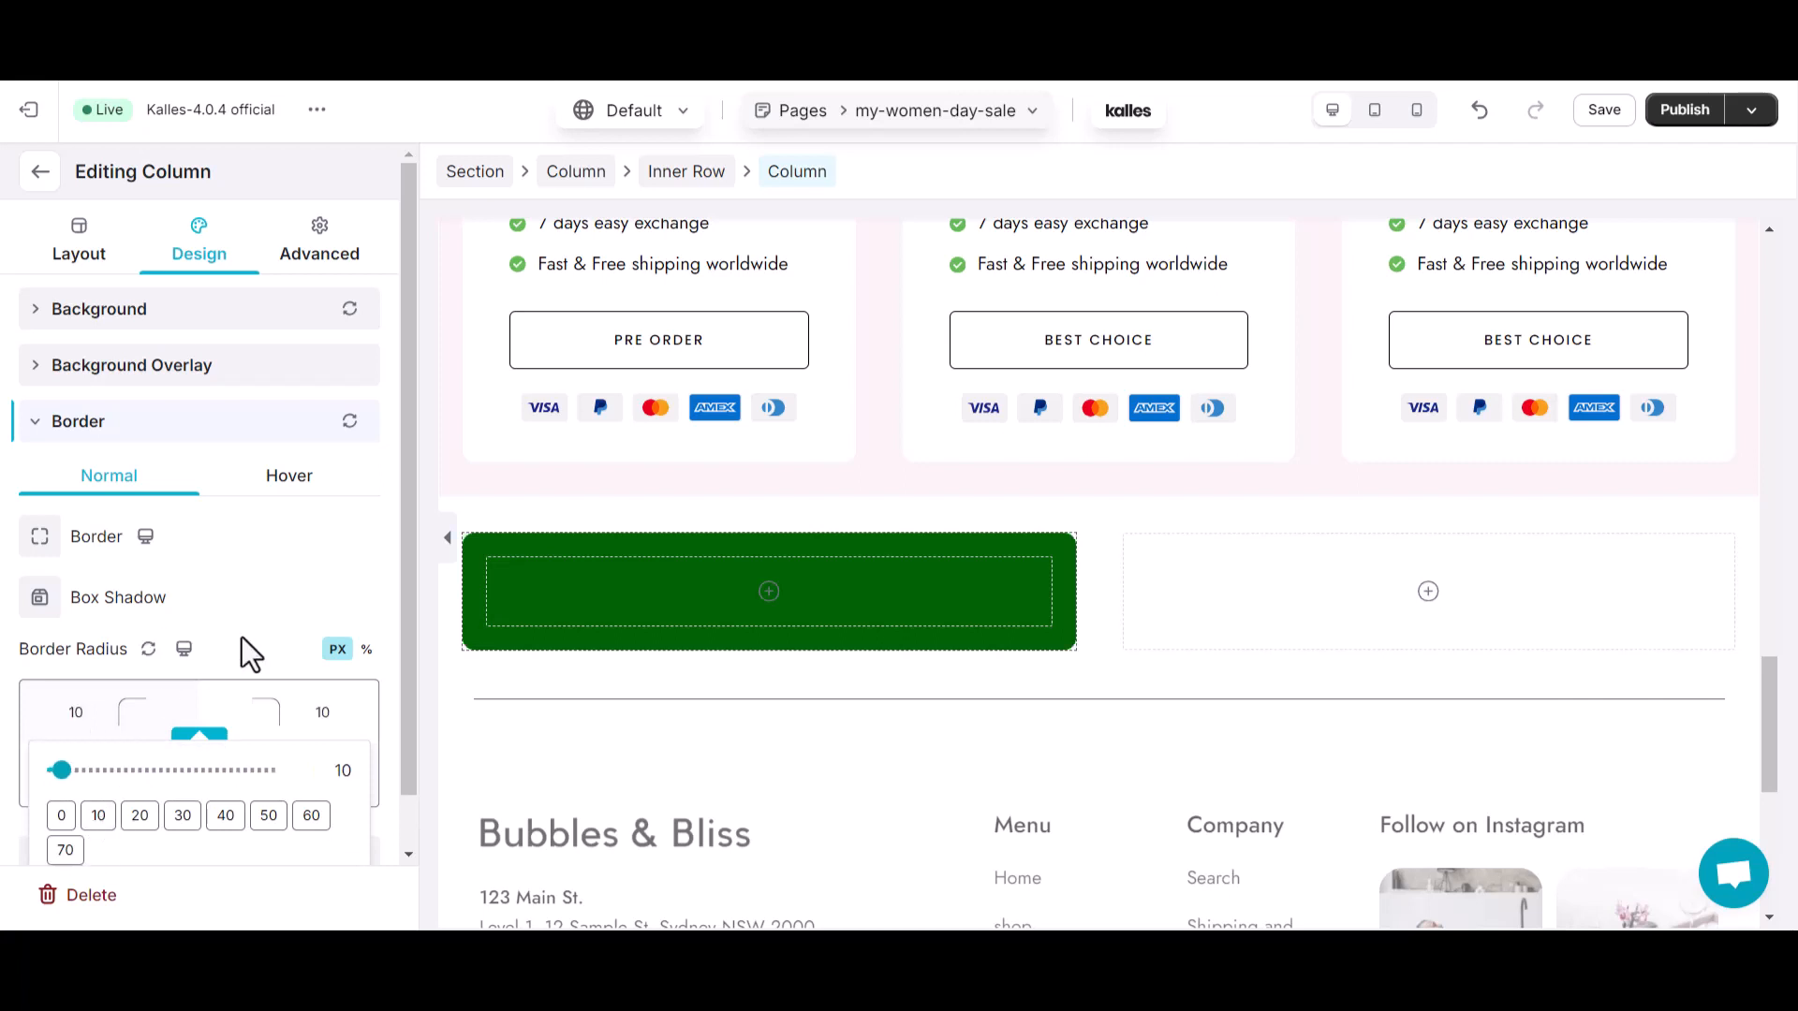
pyautogui.click(477, 546)
pyautogui.click(498, 526)
pyautogui.click(43, 487)
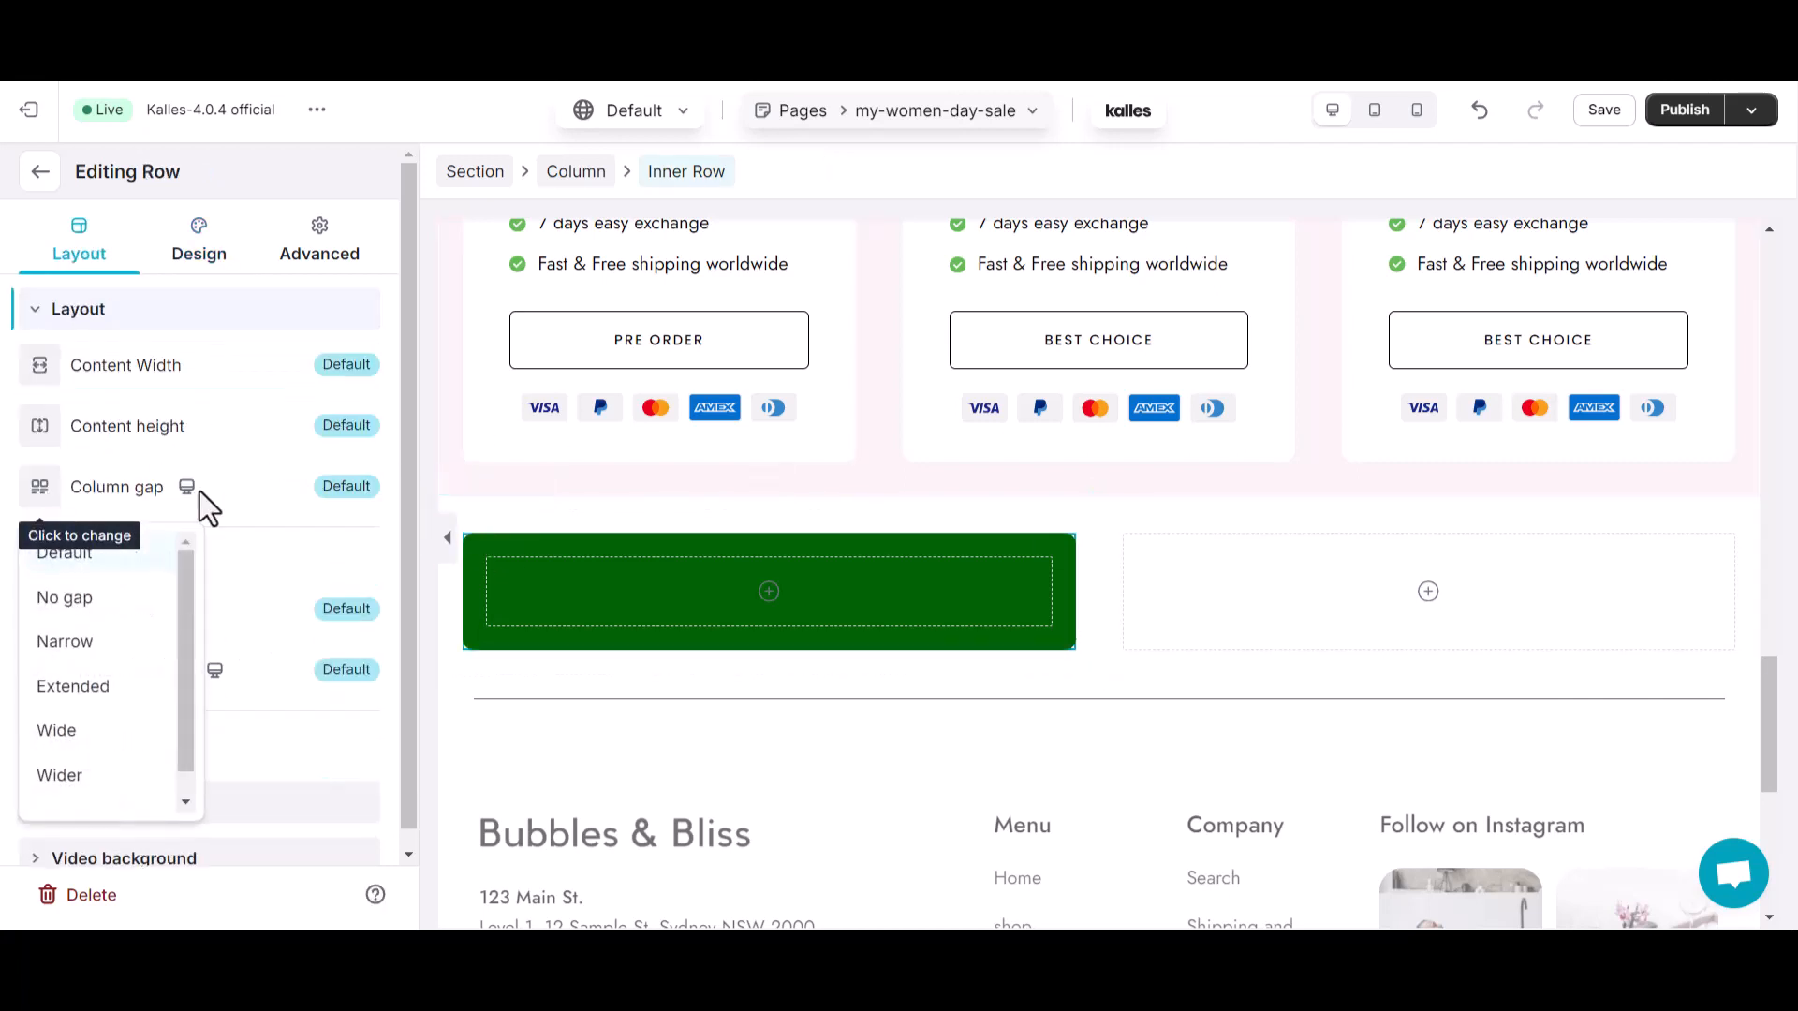
pyautogui.click(67, 598)
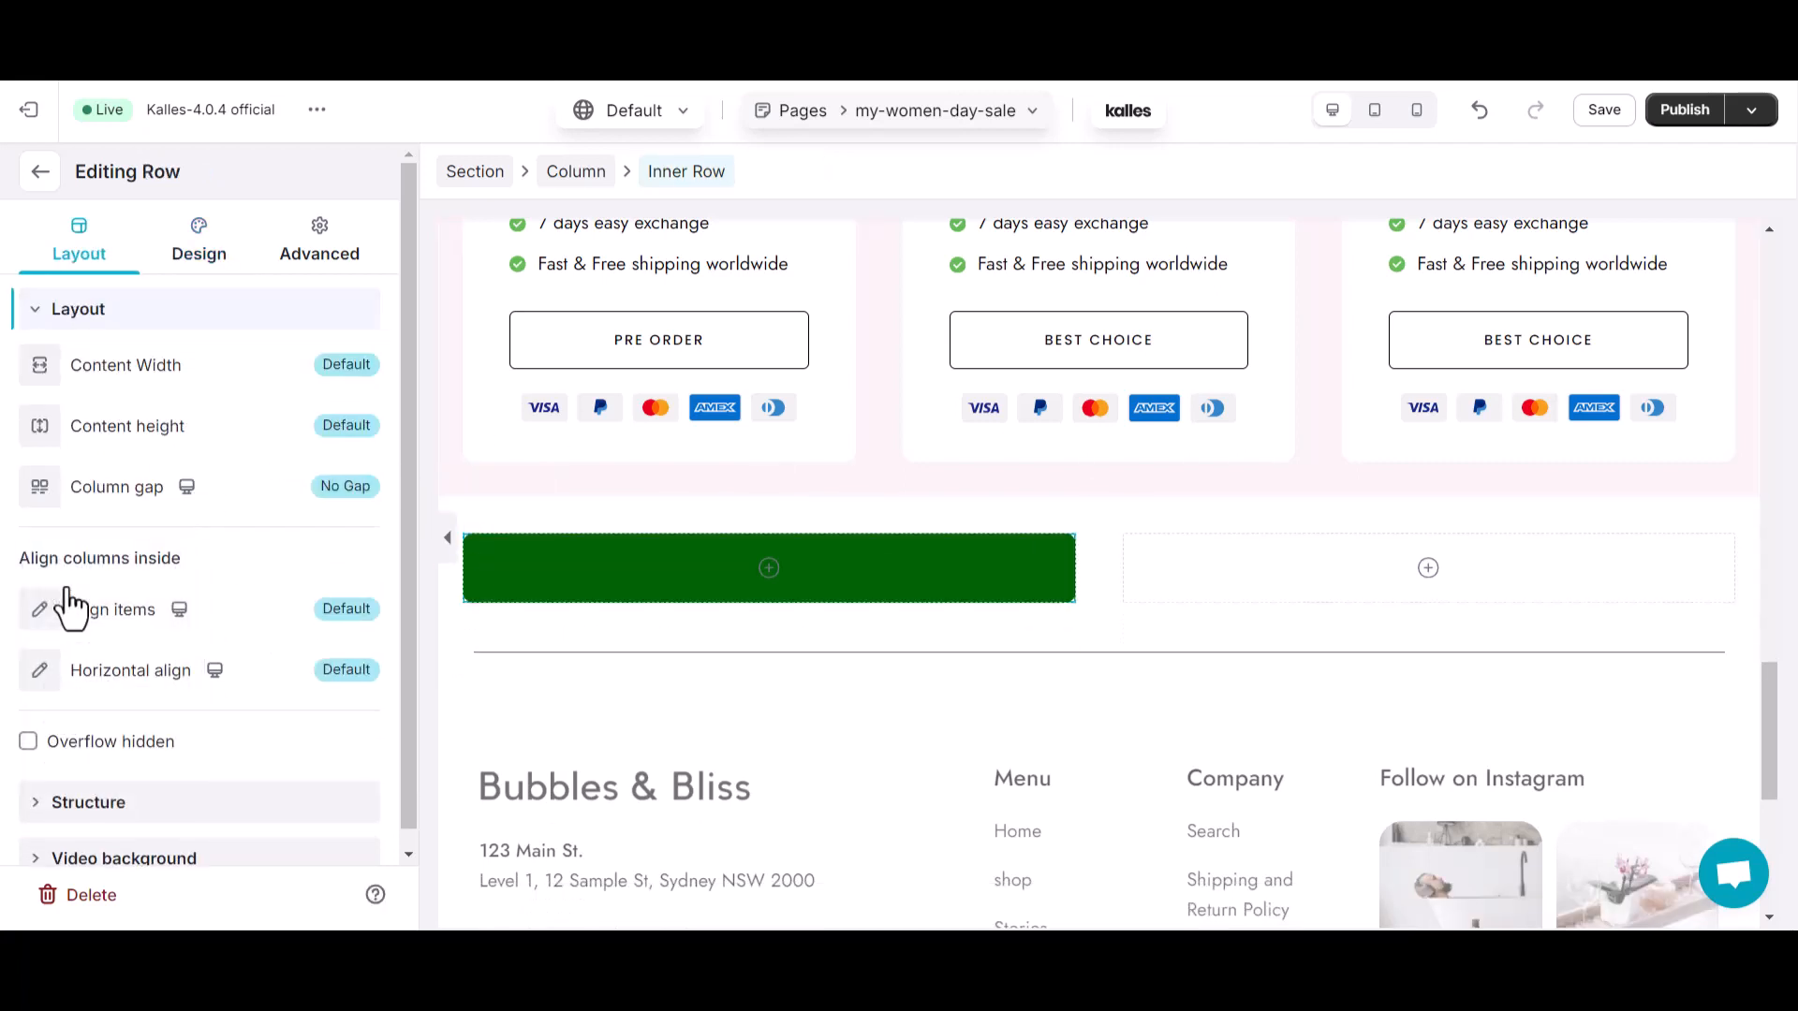
# Add an Image element to the green column, using the uploaded picture of the white bottle on green water.
pyautogui.click(31, 187)
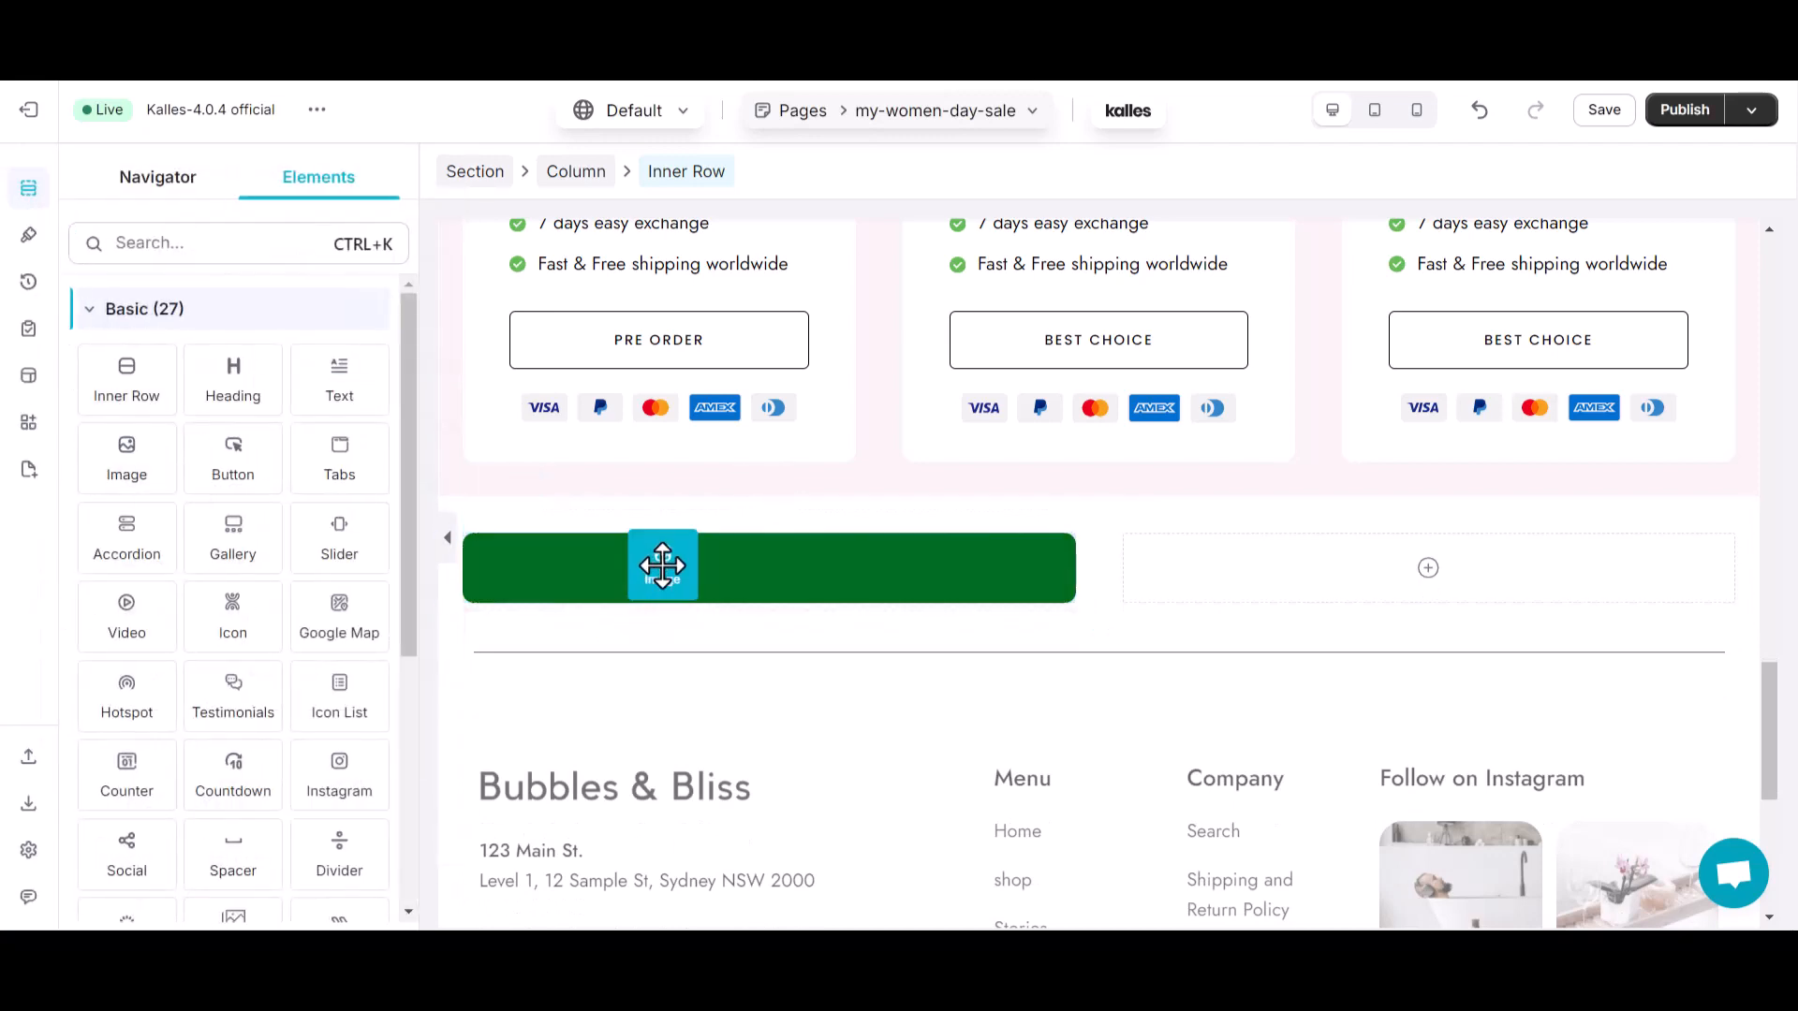
pyautogui.moveTo(662, 566); pyautogui.dragTo(665, 567)
pyautogui.click(40, 172)
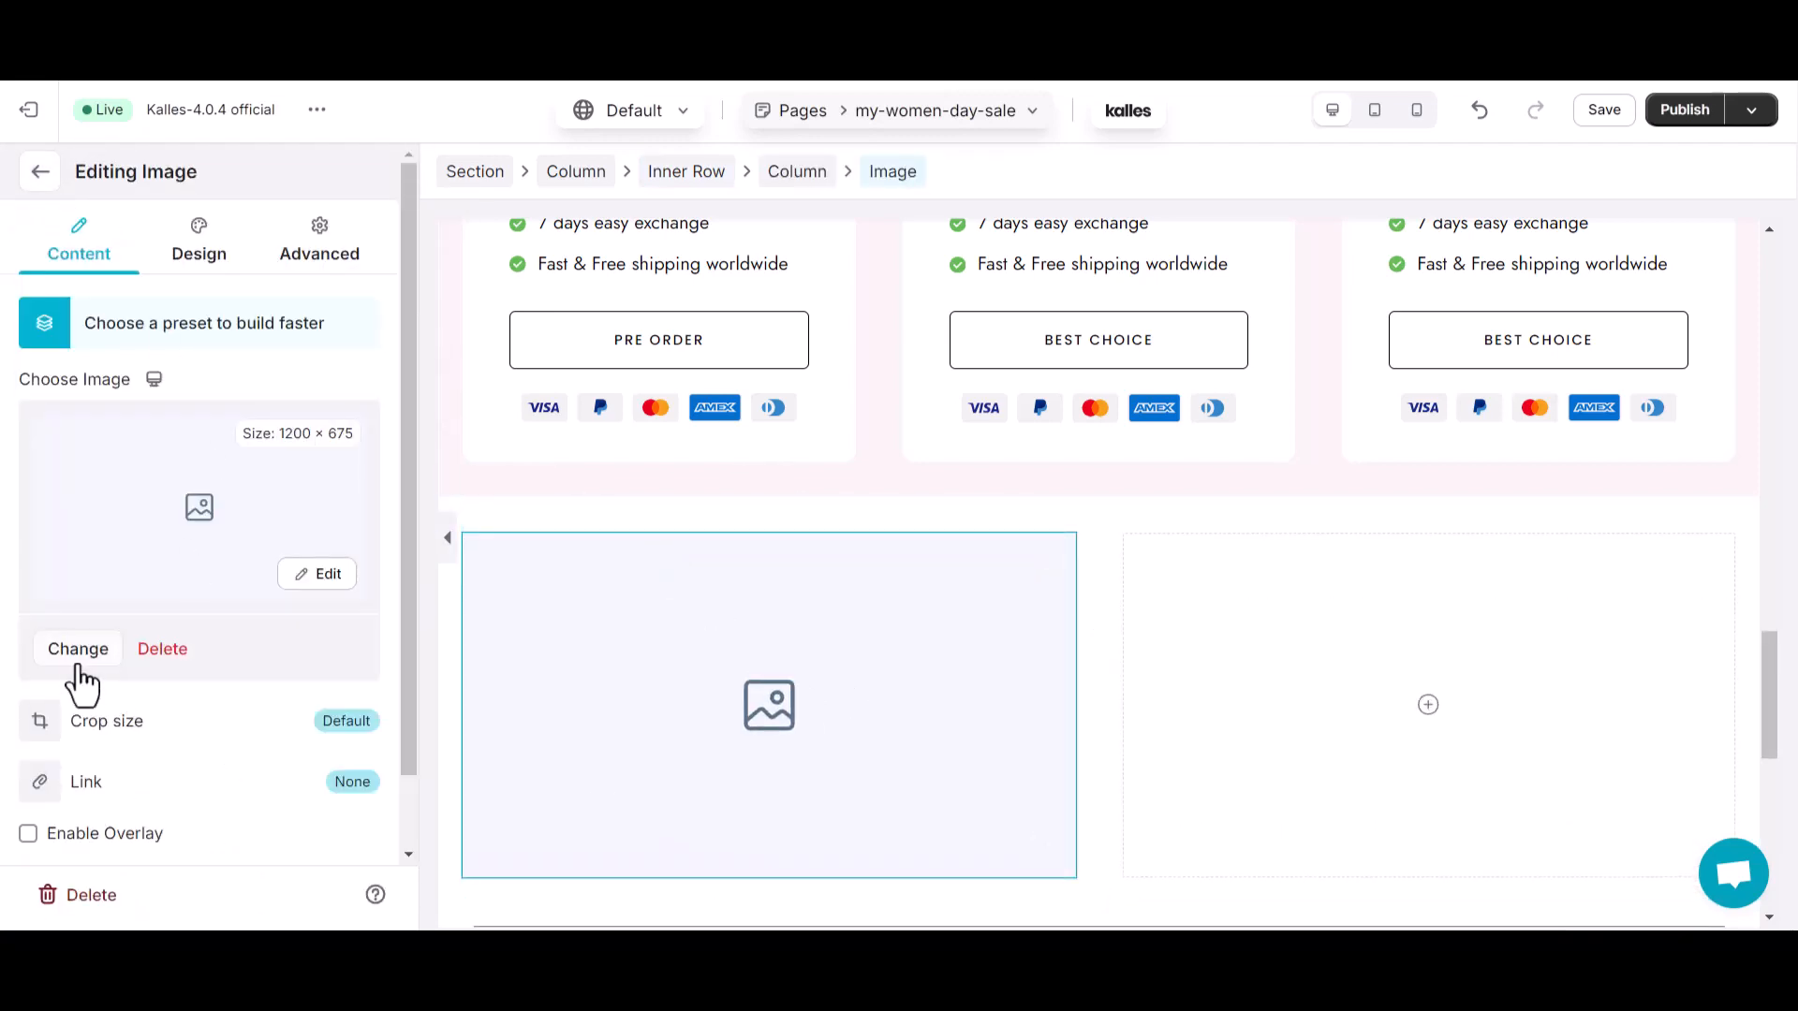
pyautogui.click(79, 665)
pyautogui.scroll(-5, 1115, 715)
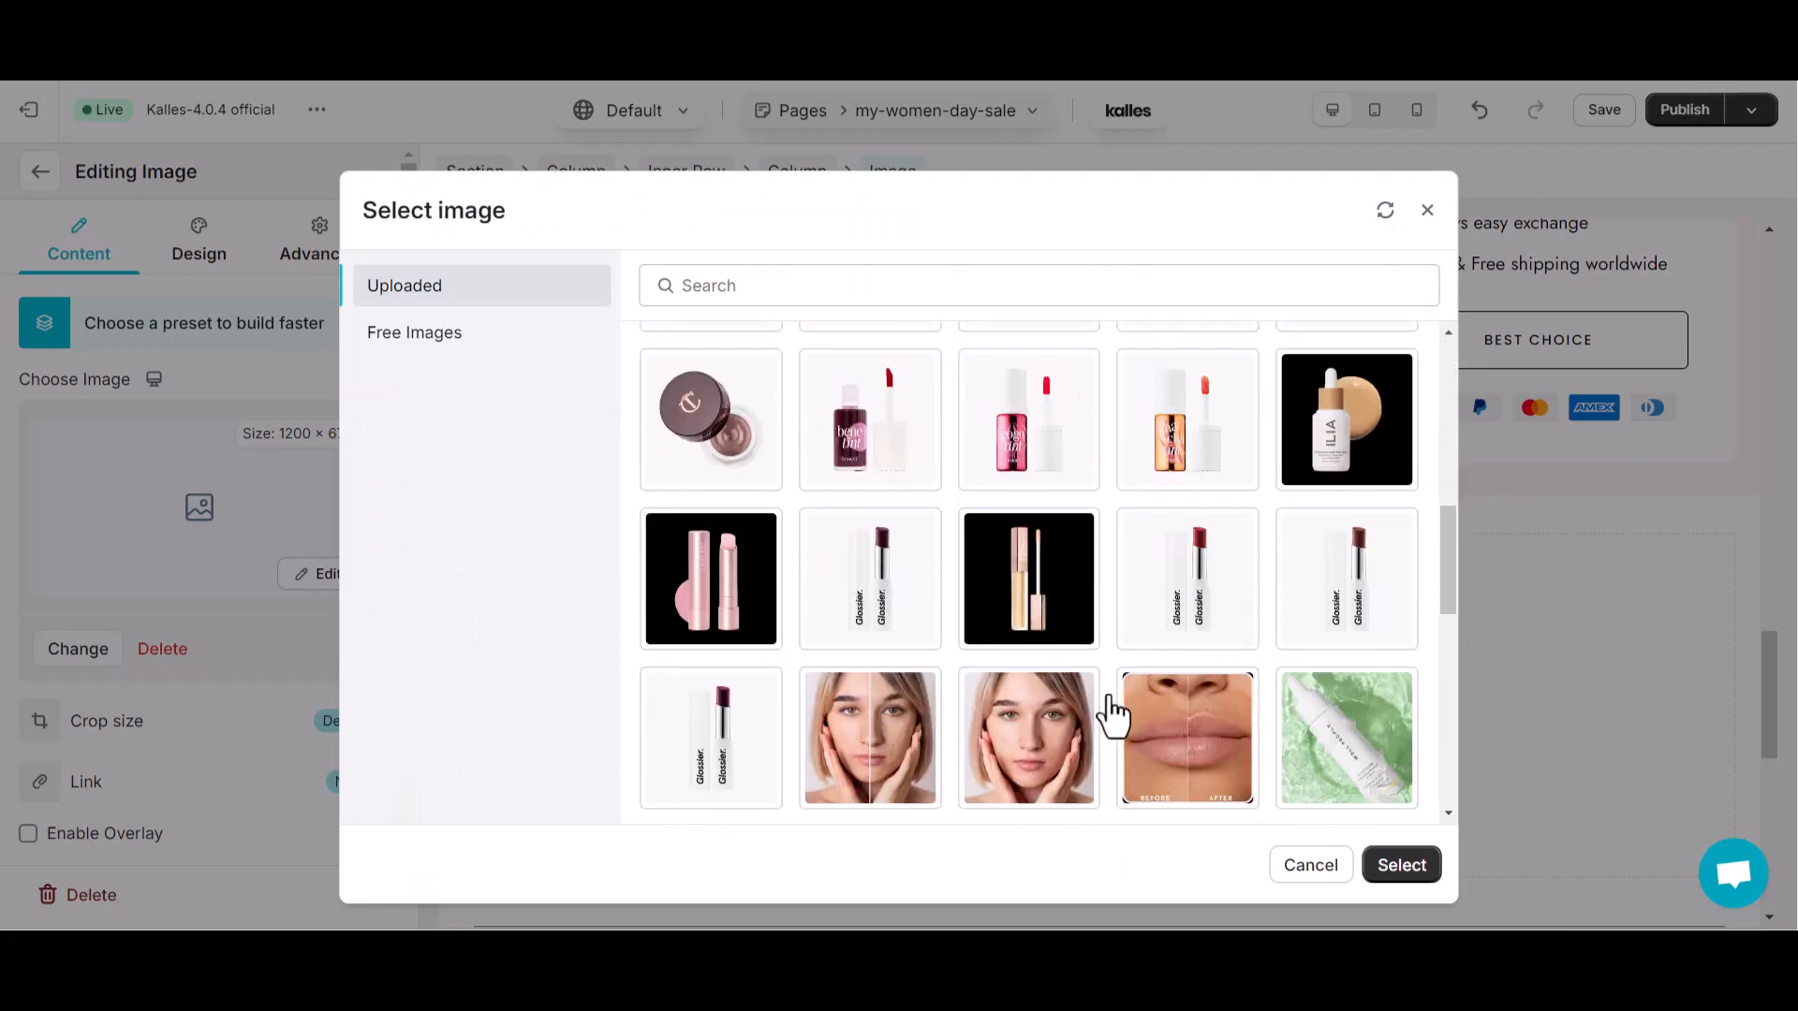
pyautogui.scroll(-2, 1327, 604)
pyautogui.click(1286, 565)
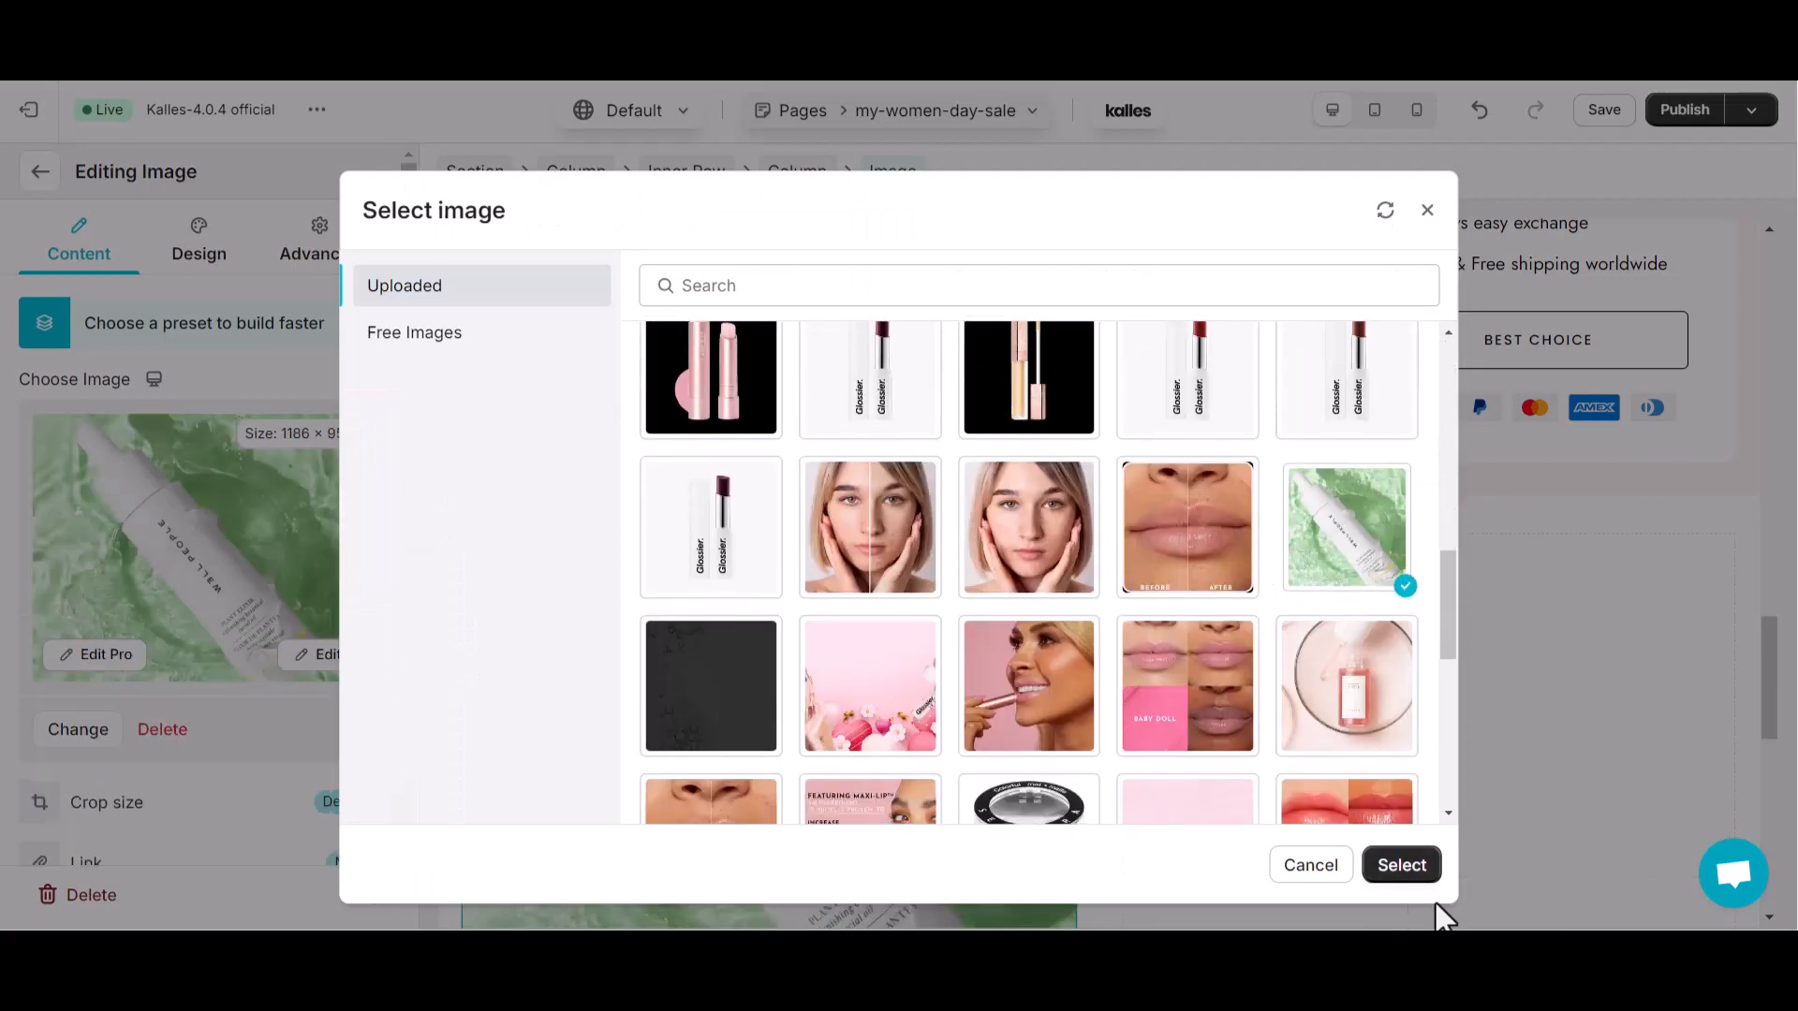
pyautogui.click(1401, 865)
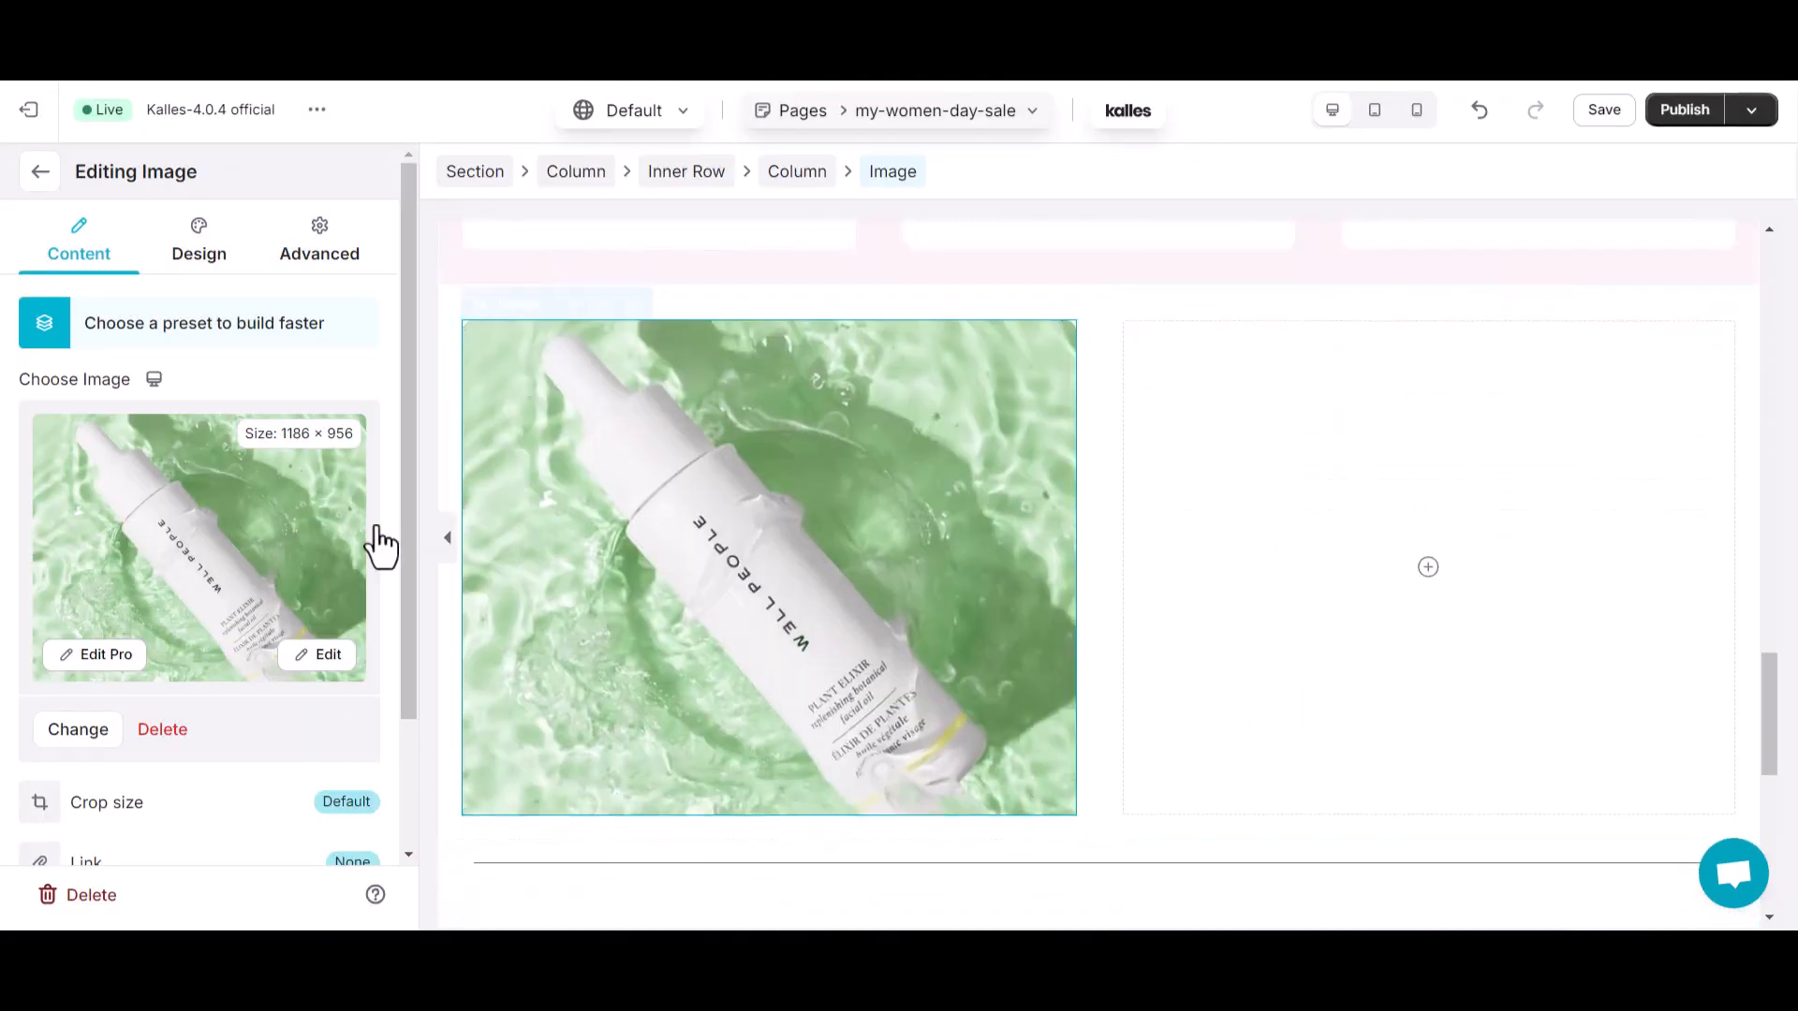
# Add a heading below the bottle image with the text "Organic Cream For Skin".
pyautogui.click(42, 173)
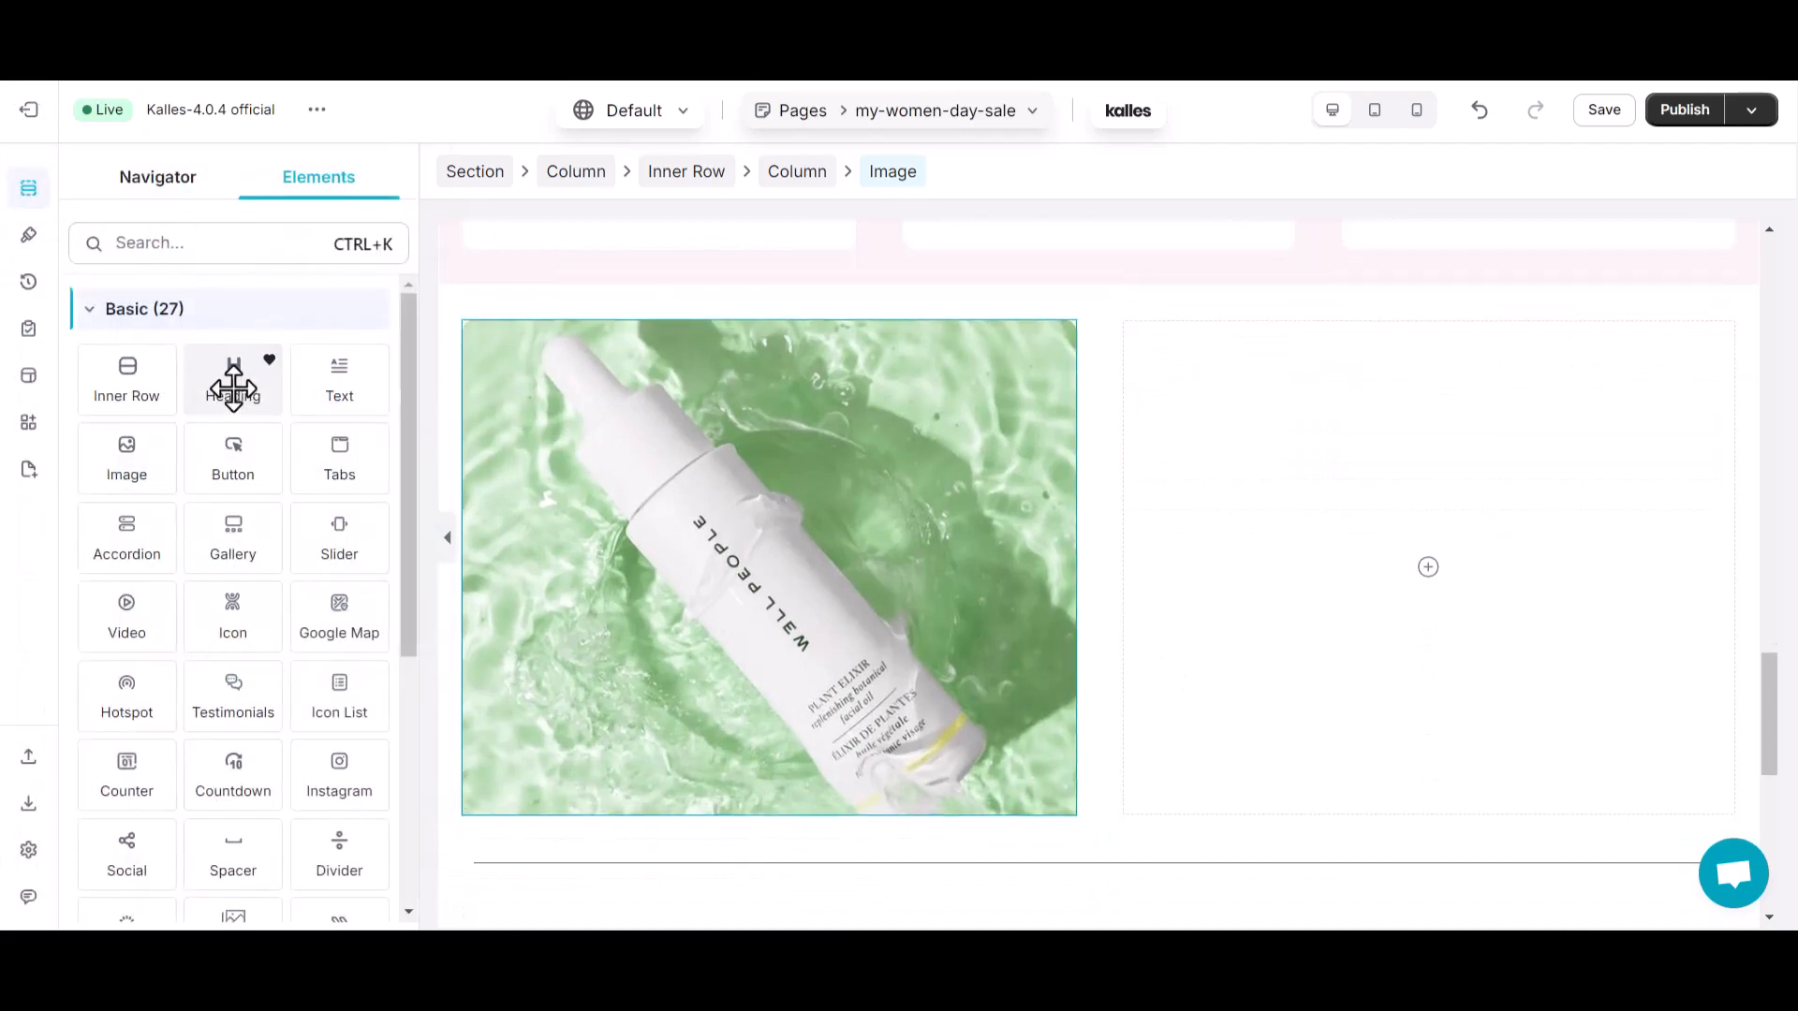
pyautogui.moveTo(234, 384); pyautogui.dragTo(811, 762)
pyautogui.tripleClick(682, 745)
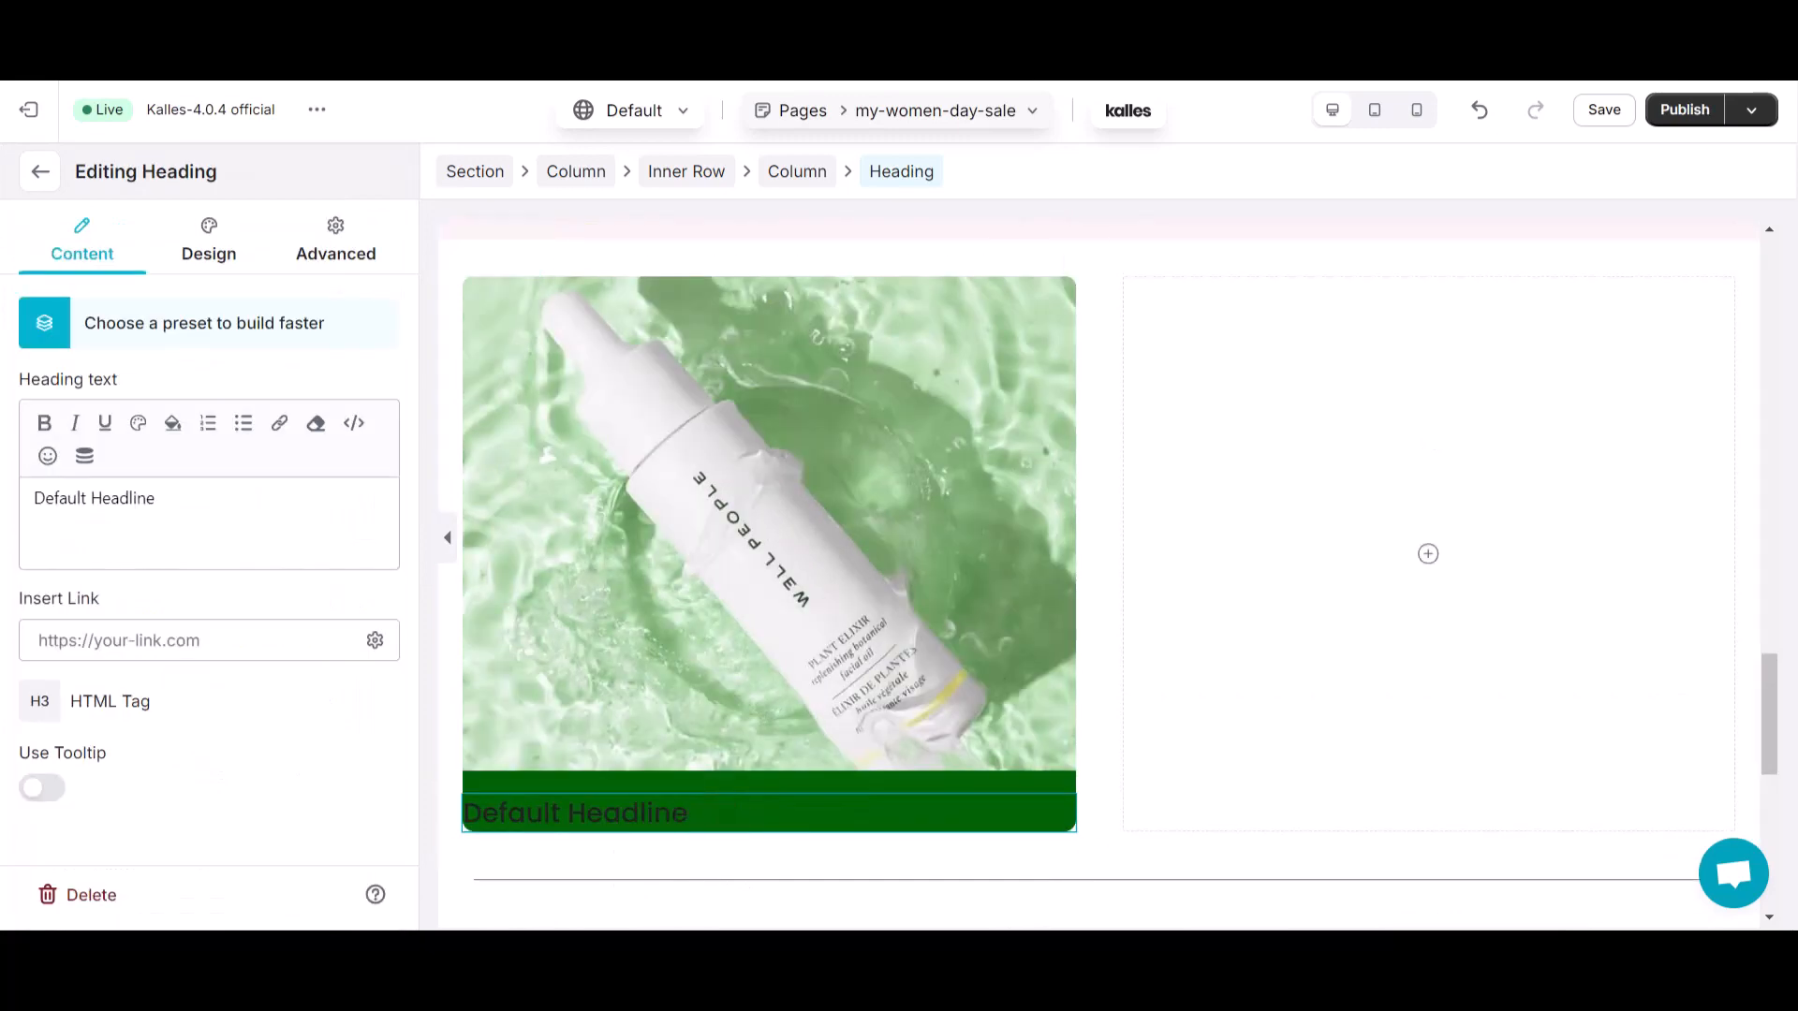
pyautogui.write('Organic Cream For Skin')
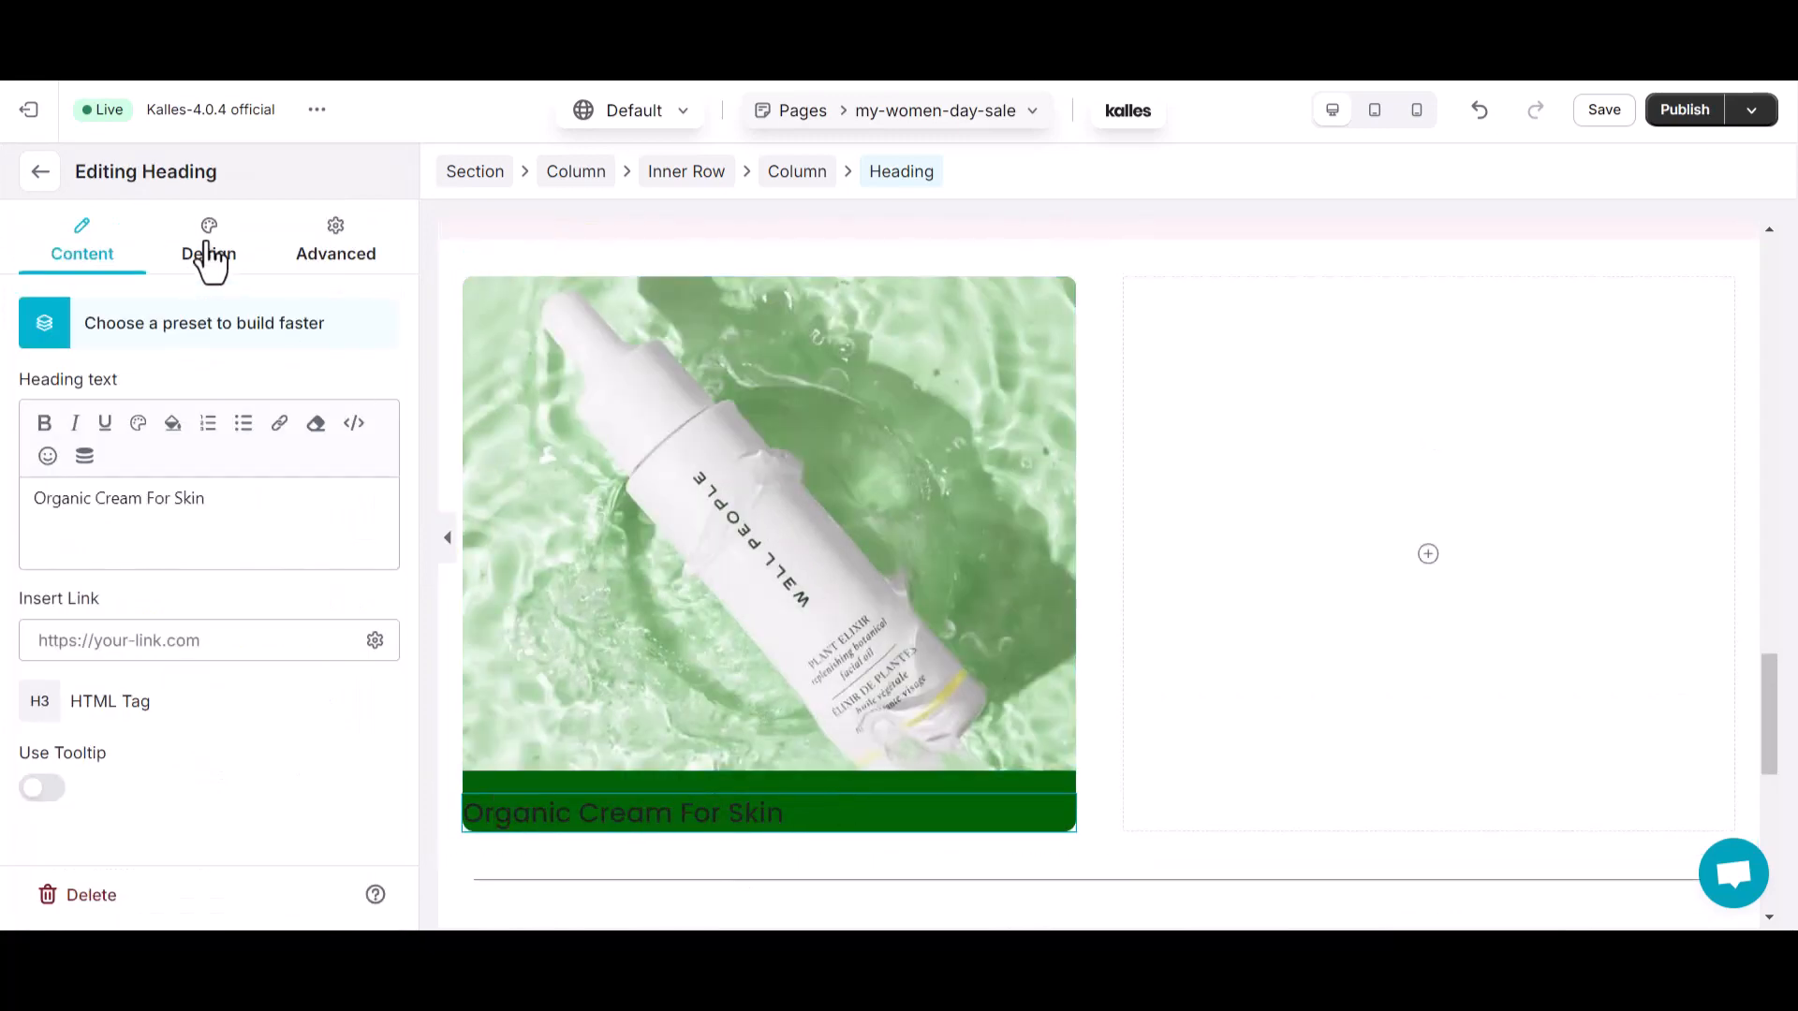
# Centre the card's heading and set its font to DM Serif Text from Google Fonts, searching for "DM".
pyautogui.click(209, 251)
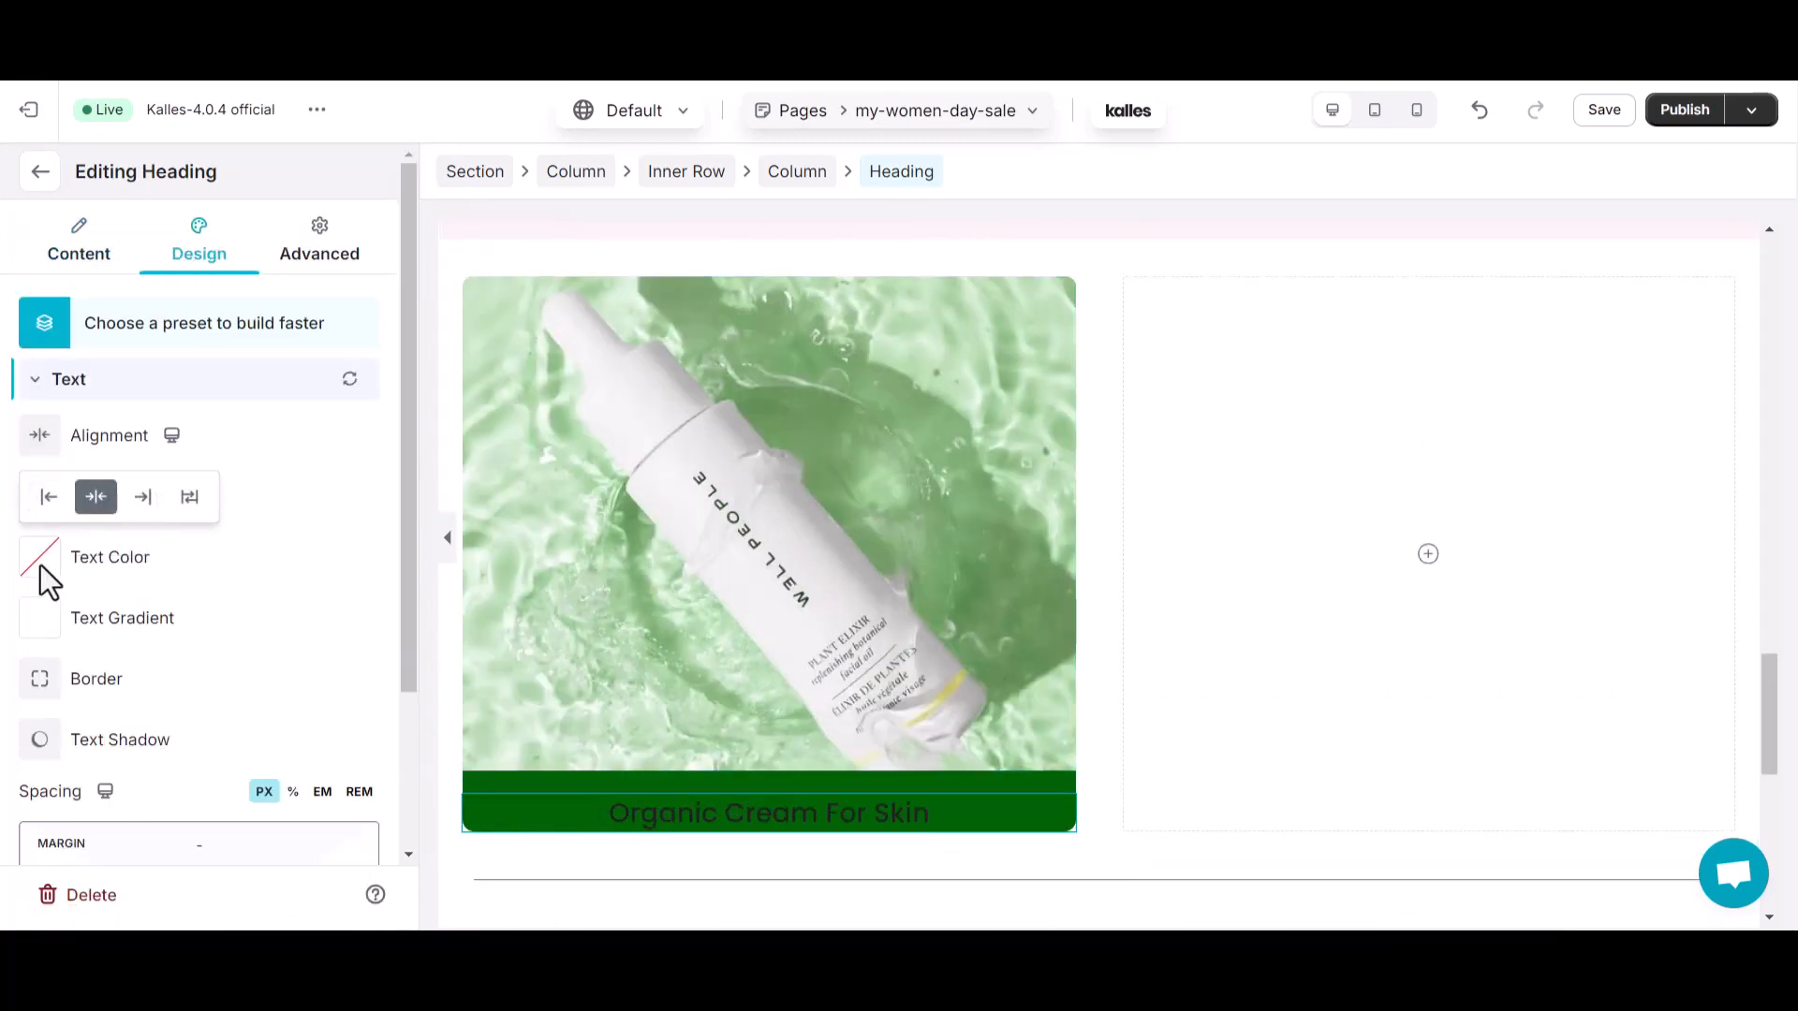
pyautogui.click(40, 505)
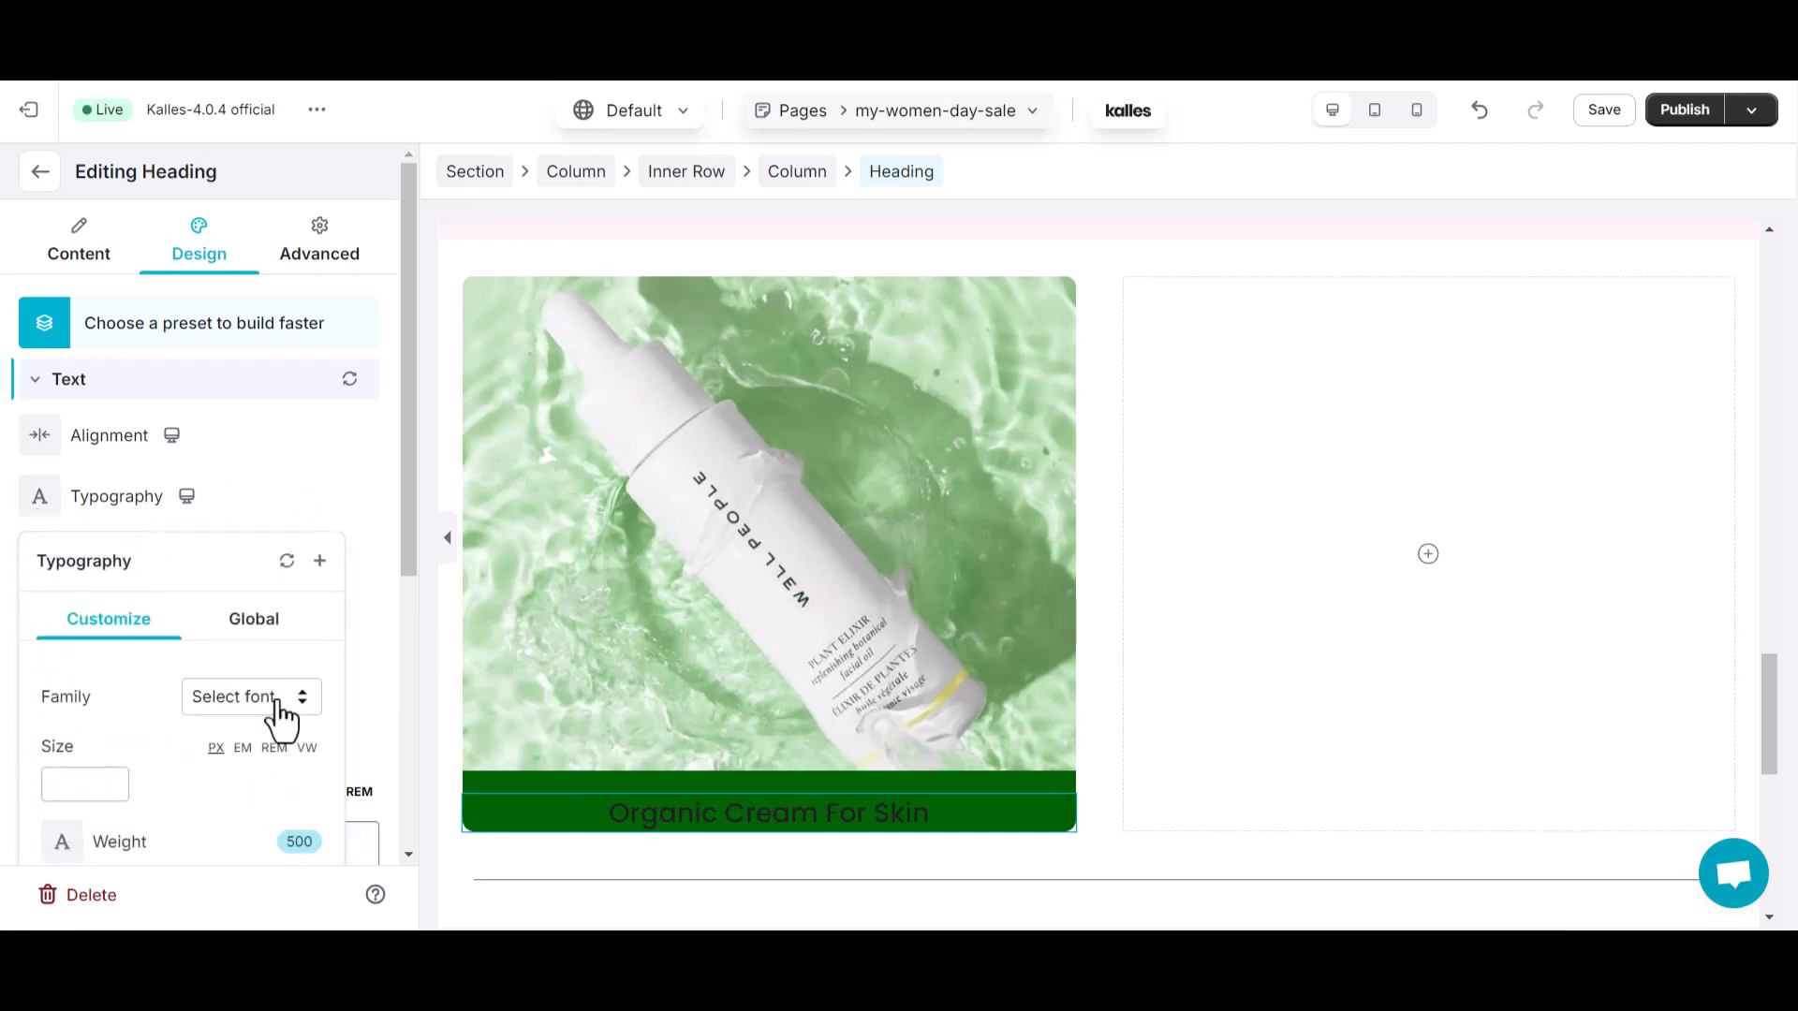
pyautogui.scroll(-2, 280, 719)
pyautogui.click(260, 513)
pyautogui.click(281, 431)
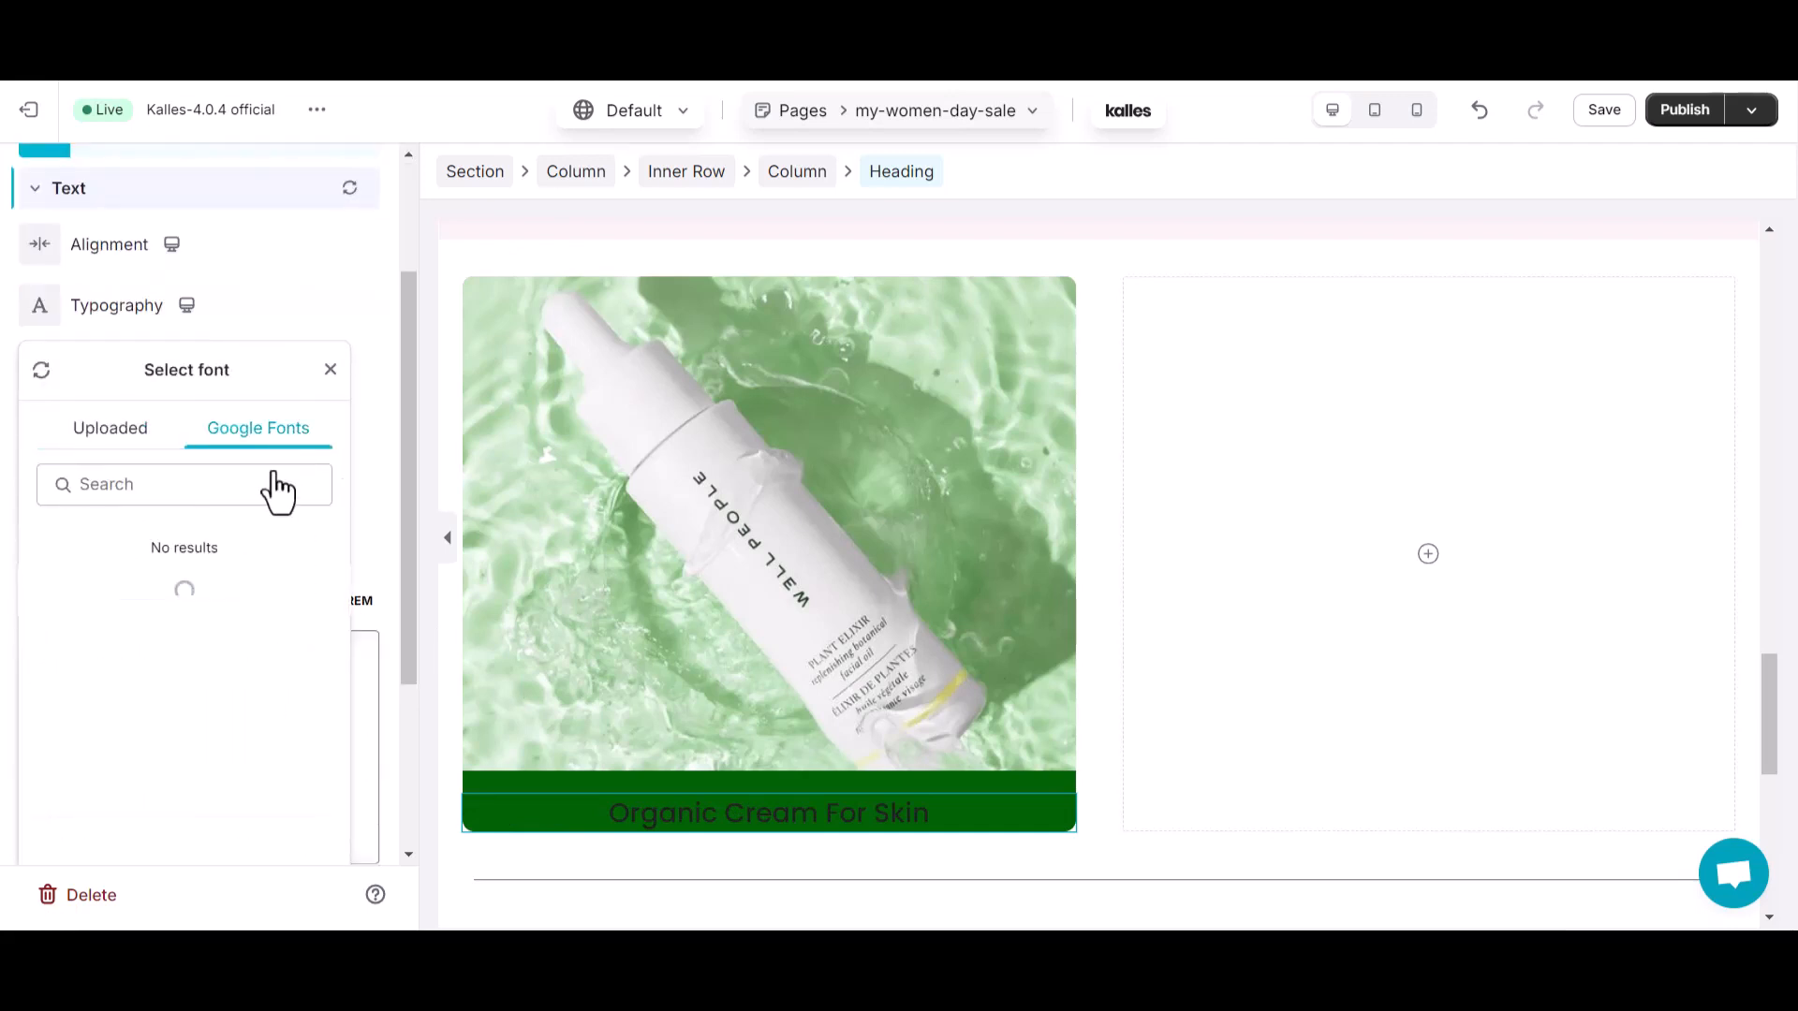
pyautogui.click(145, 485)
pyautogui.write('DM')
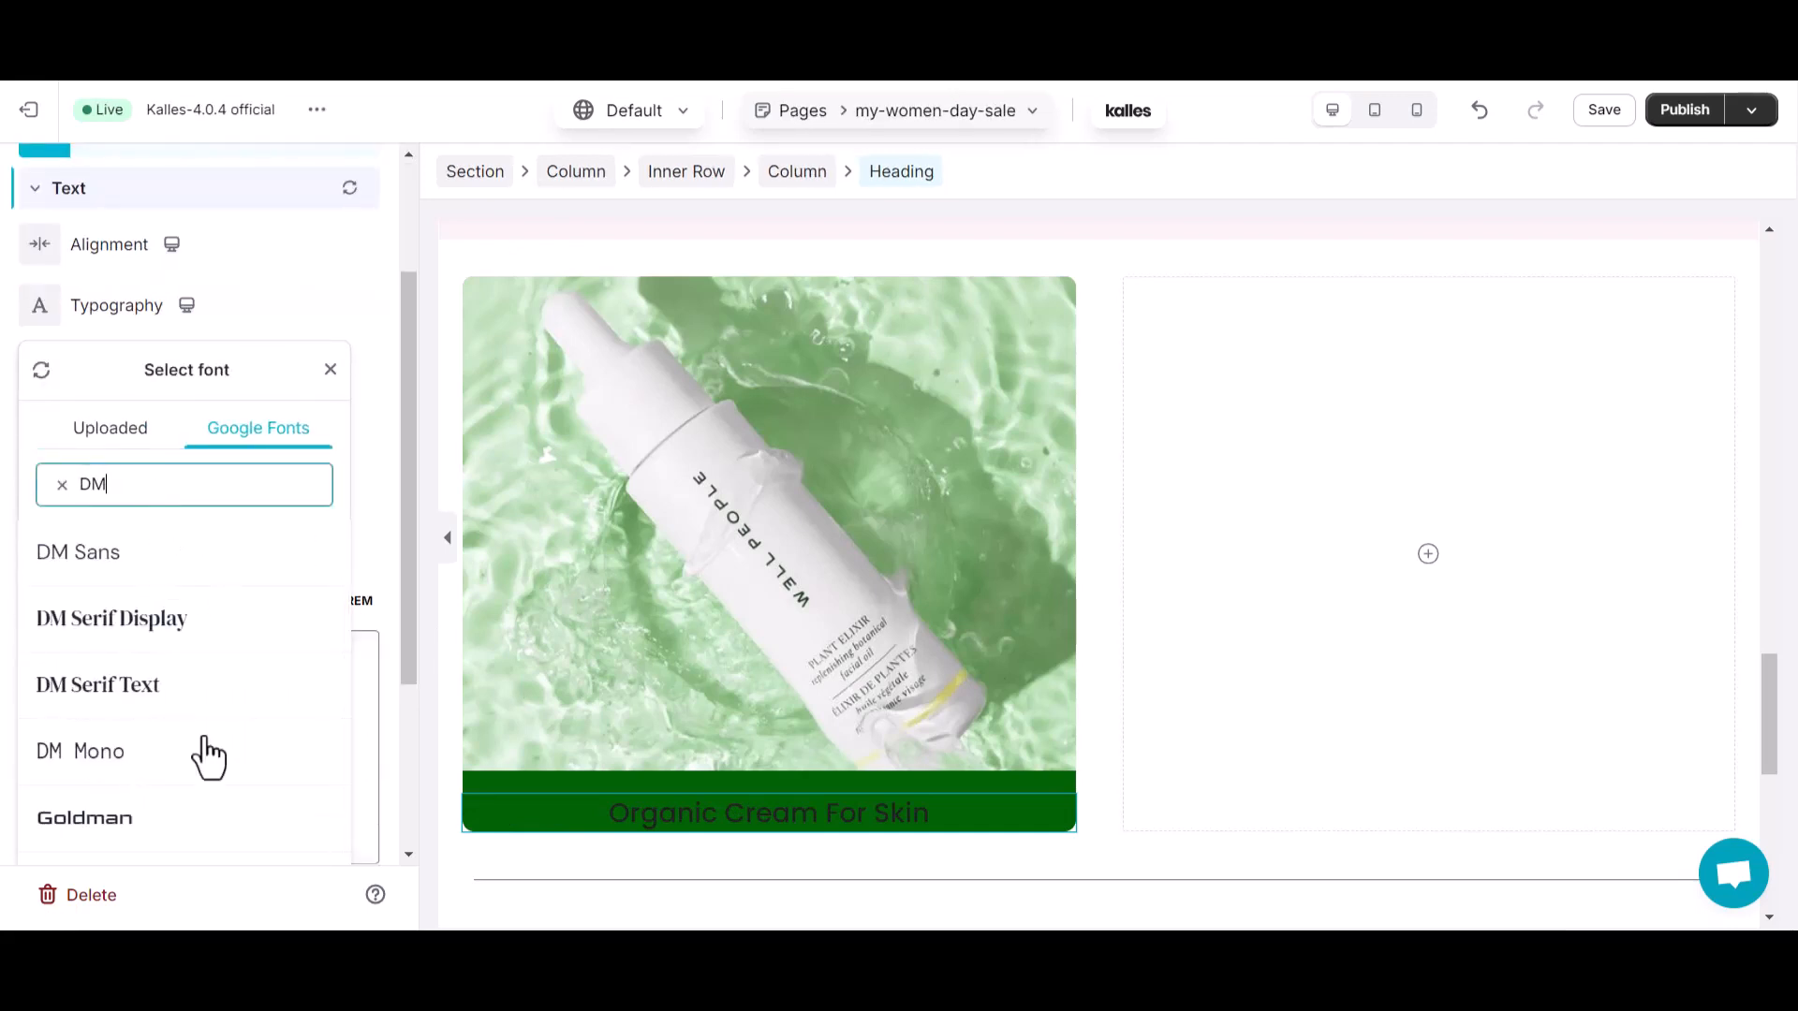
pyautogui.click(302, 697)
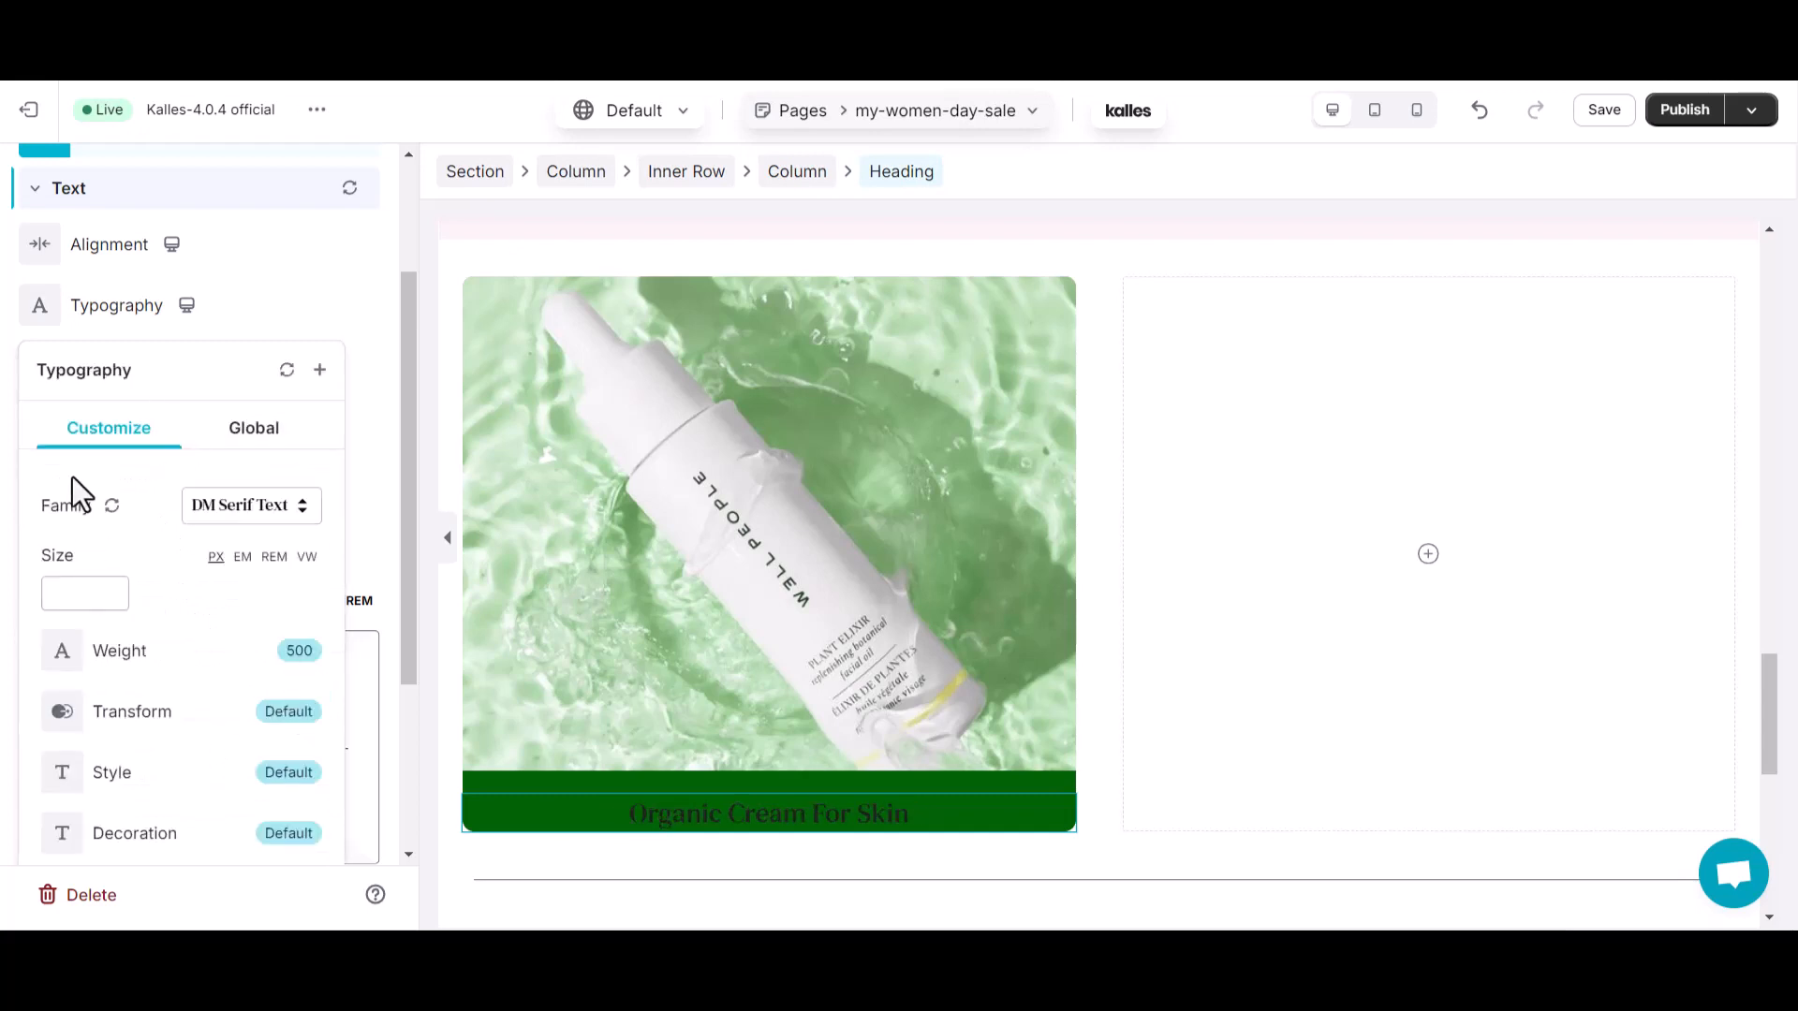
# Change the text colour of the "Organic Cream For Skin" heading to white.
pyautogui.click(43, 367)
pyautogui.click(65, 760)
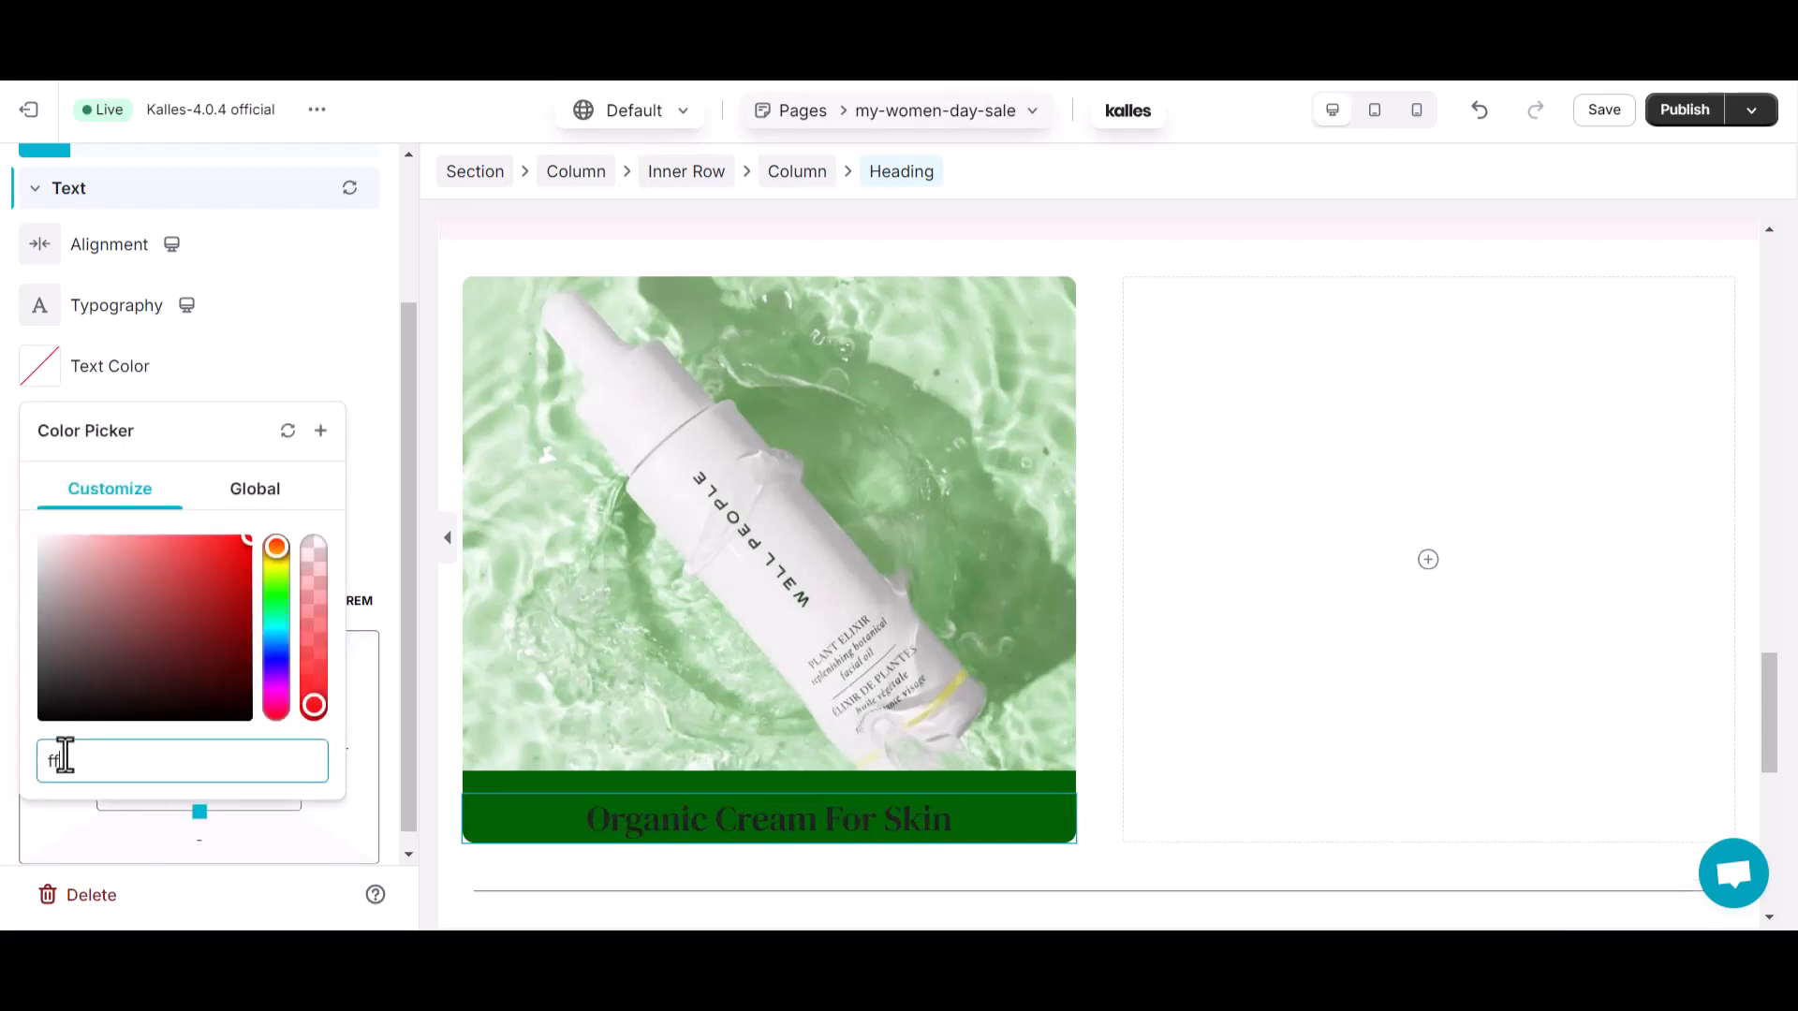
pyautogui.click(301, 379)
pyautogui.scroll(3, 187, 416)
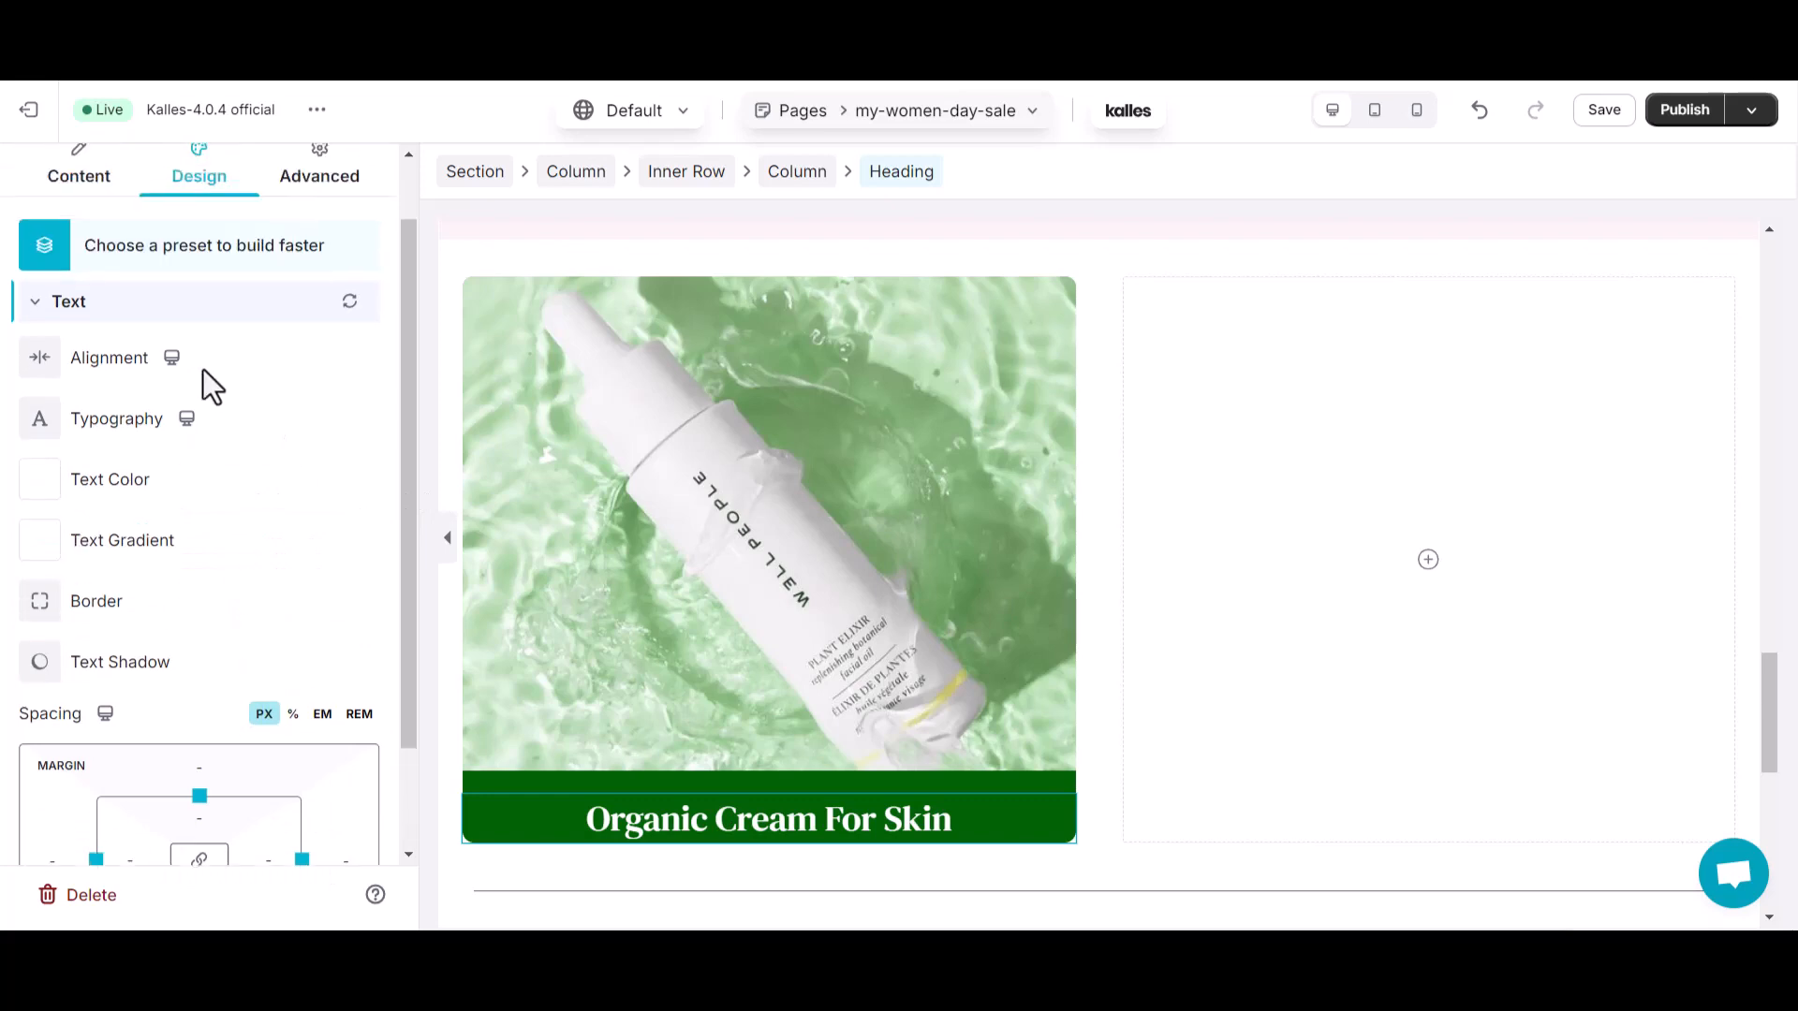
# Add a centred text element below the heading reading "Clean formulas that deliver science-backed results.".
pyautogui.click(375, 178)
pyautogui.moveTo(323, 368); pyautogui.dragTo(541, 728)
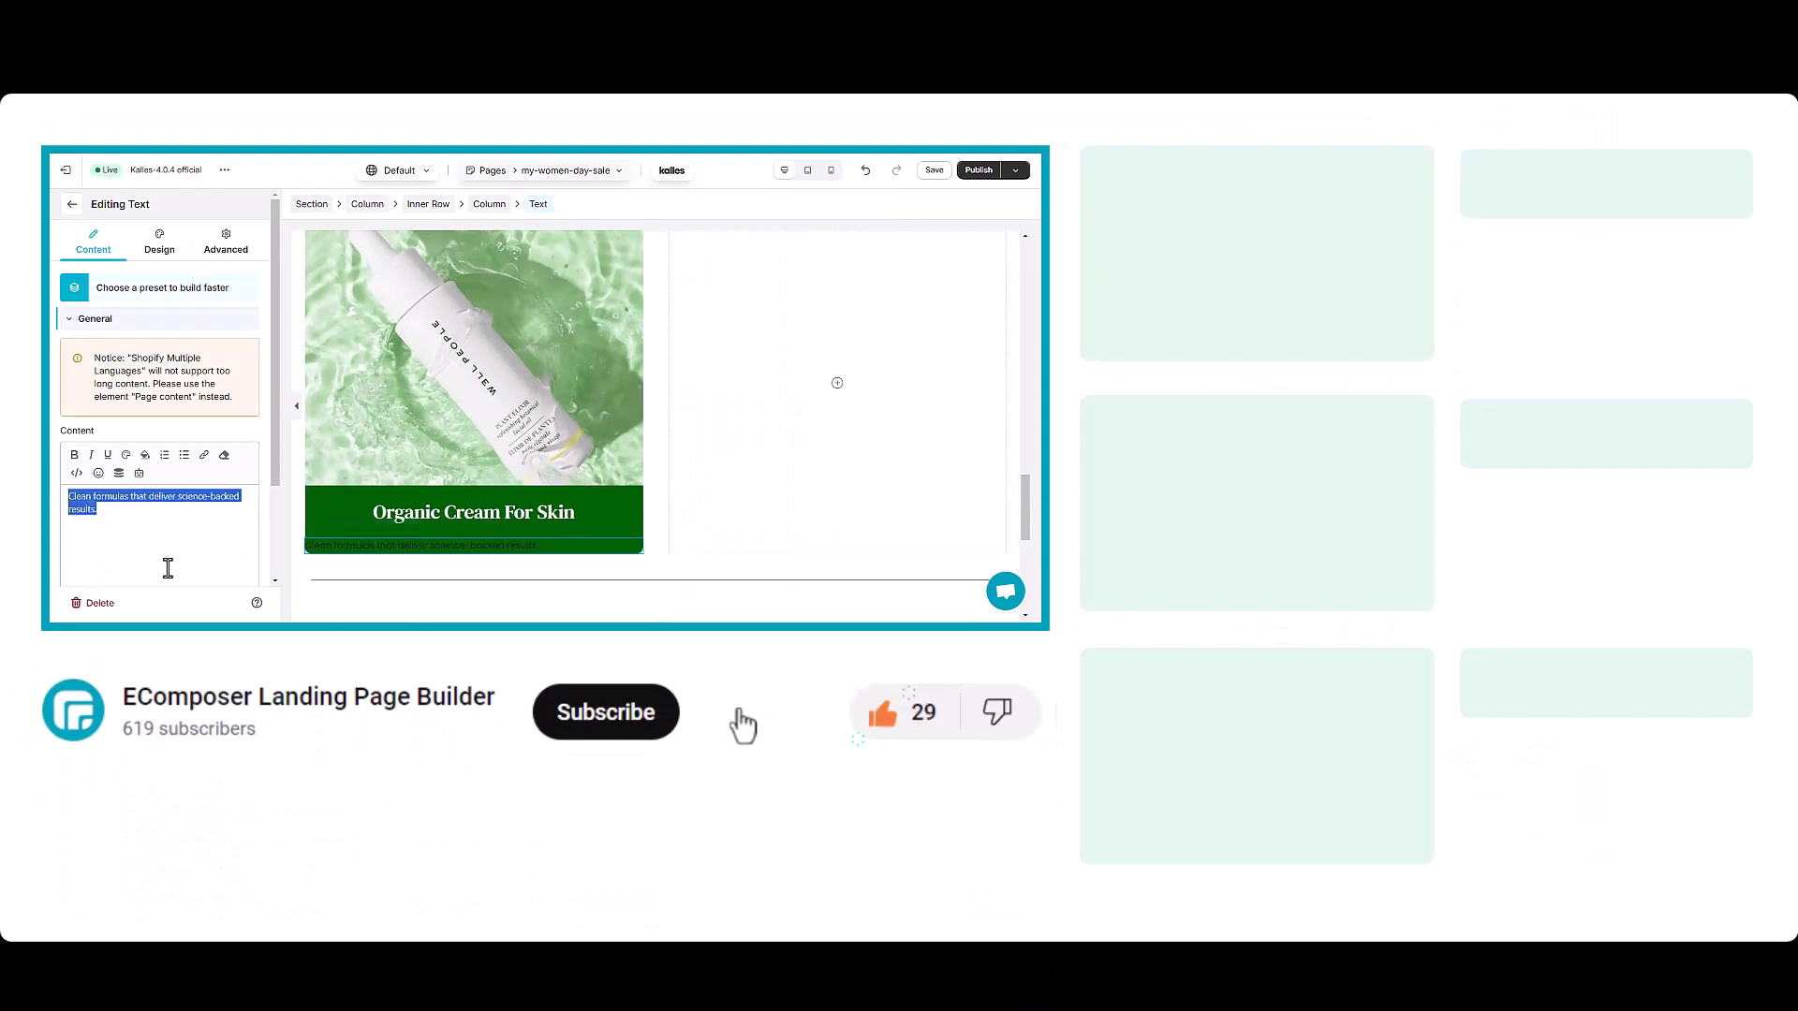
pyautogui.click(160, 242)
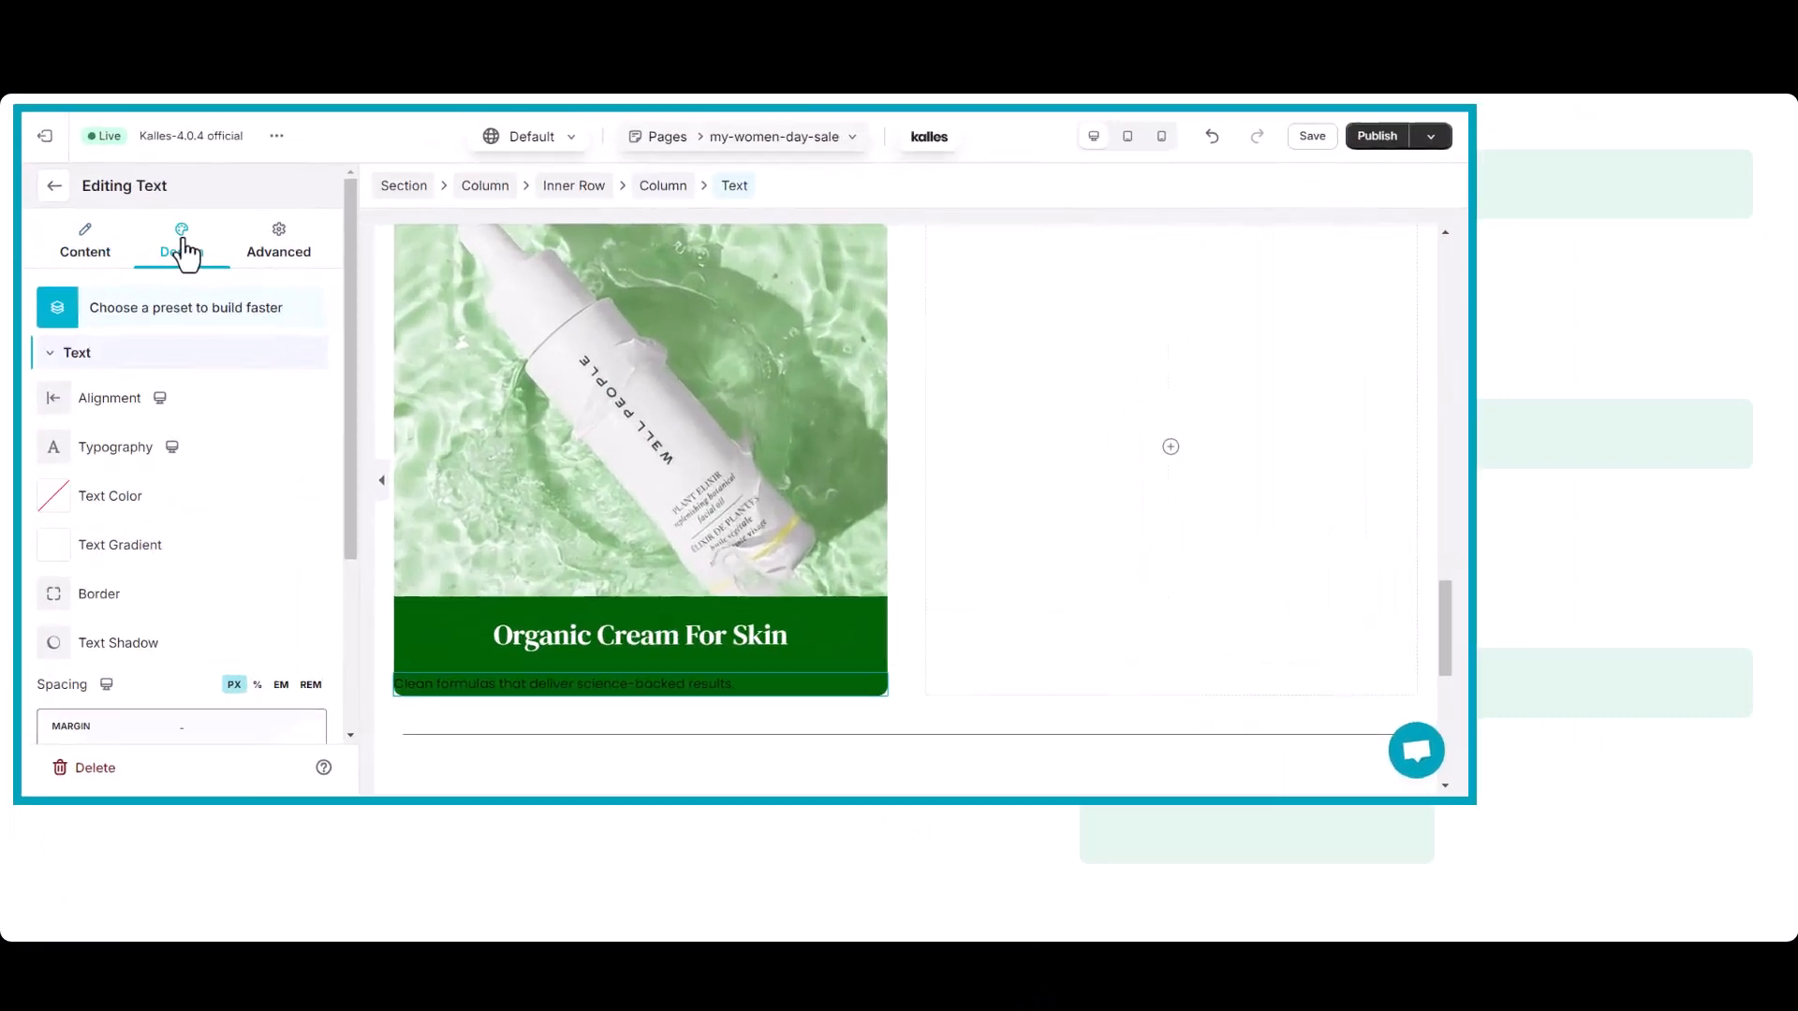
pyautogui.click(47, 510)
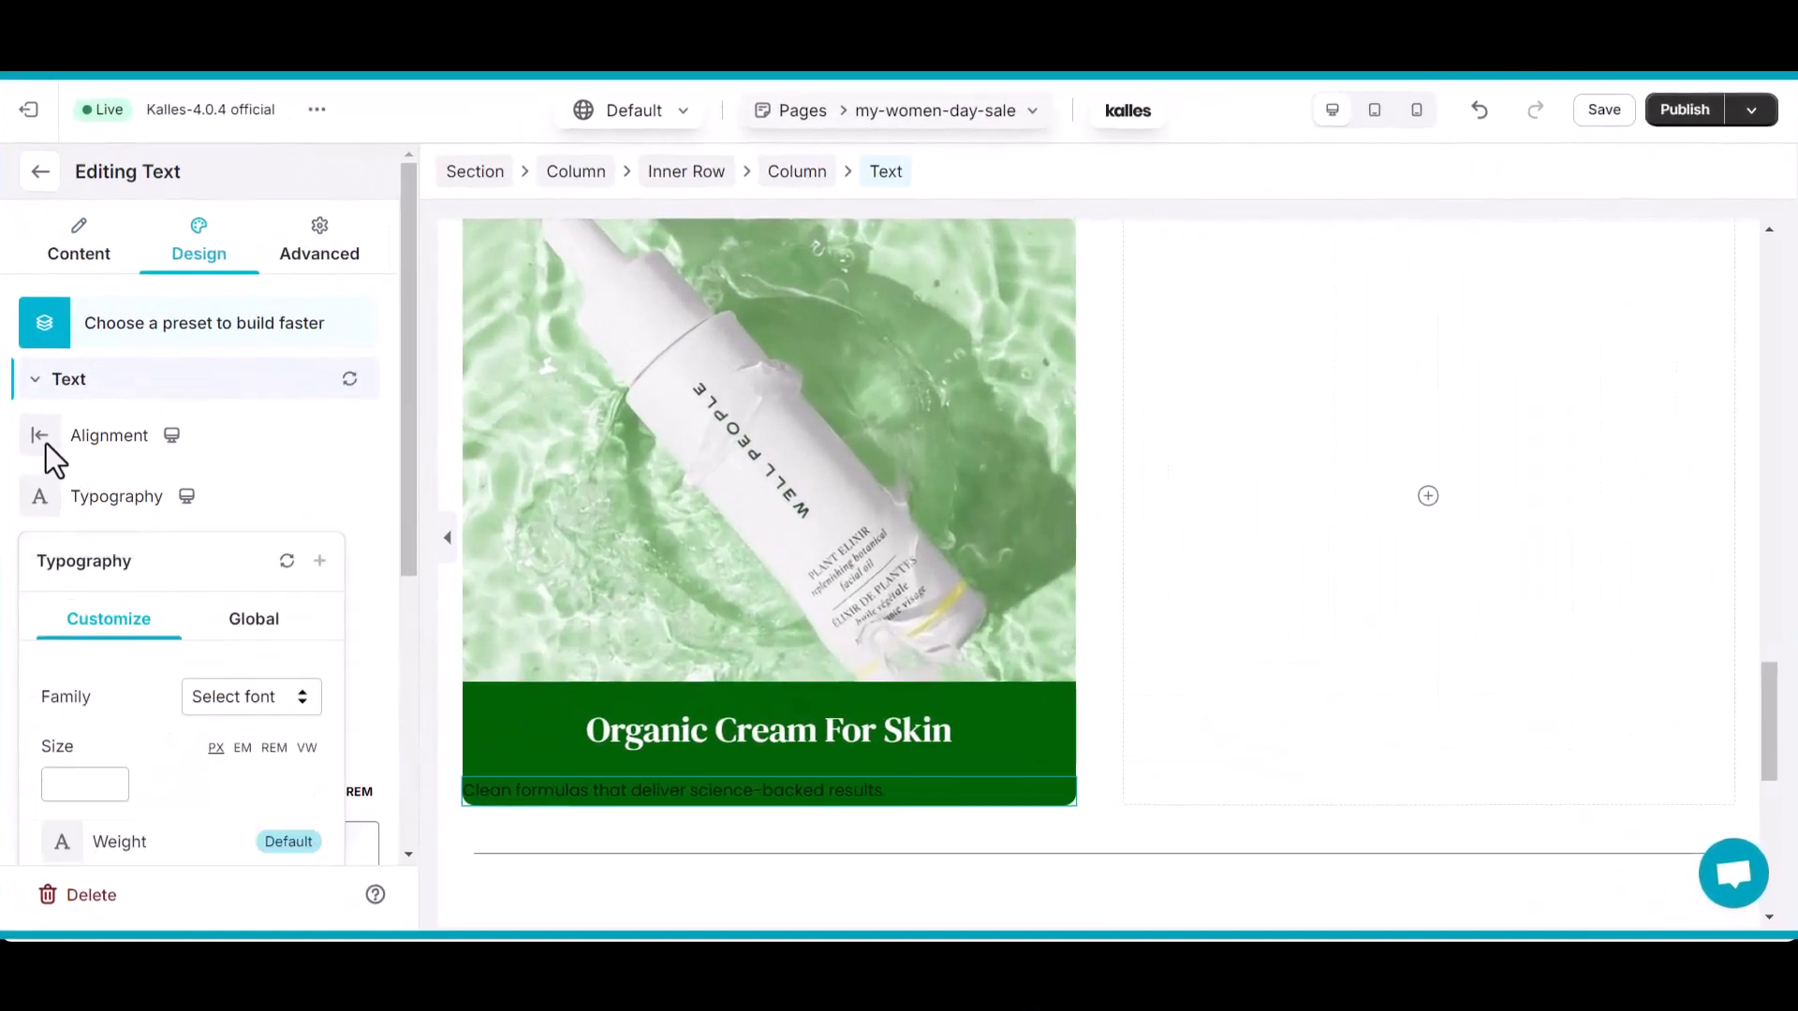
pyautogui.click(47, 442)
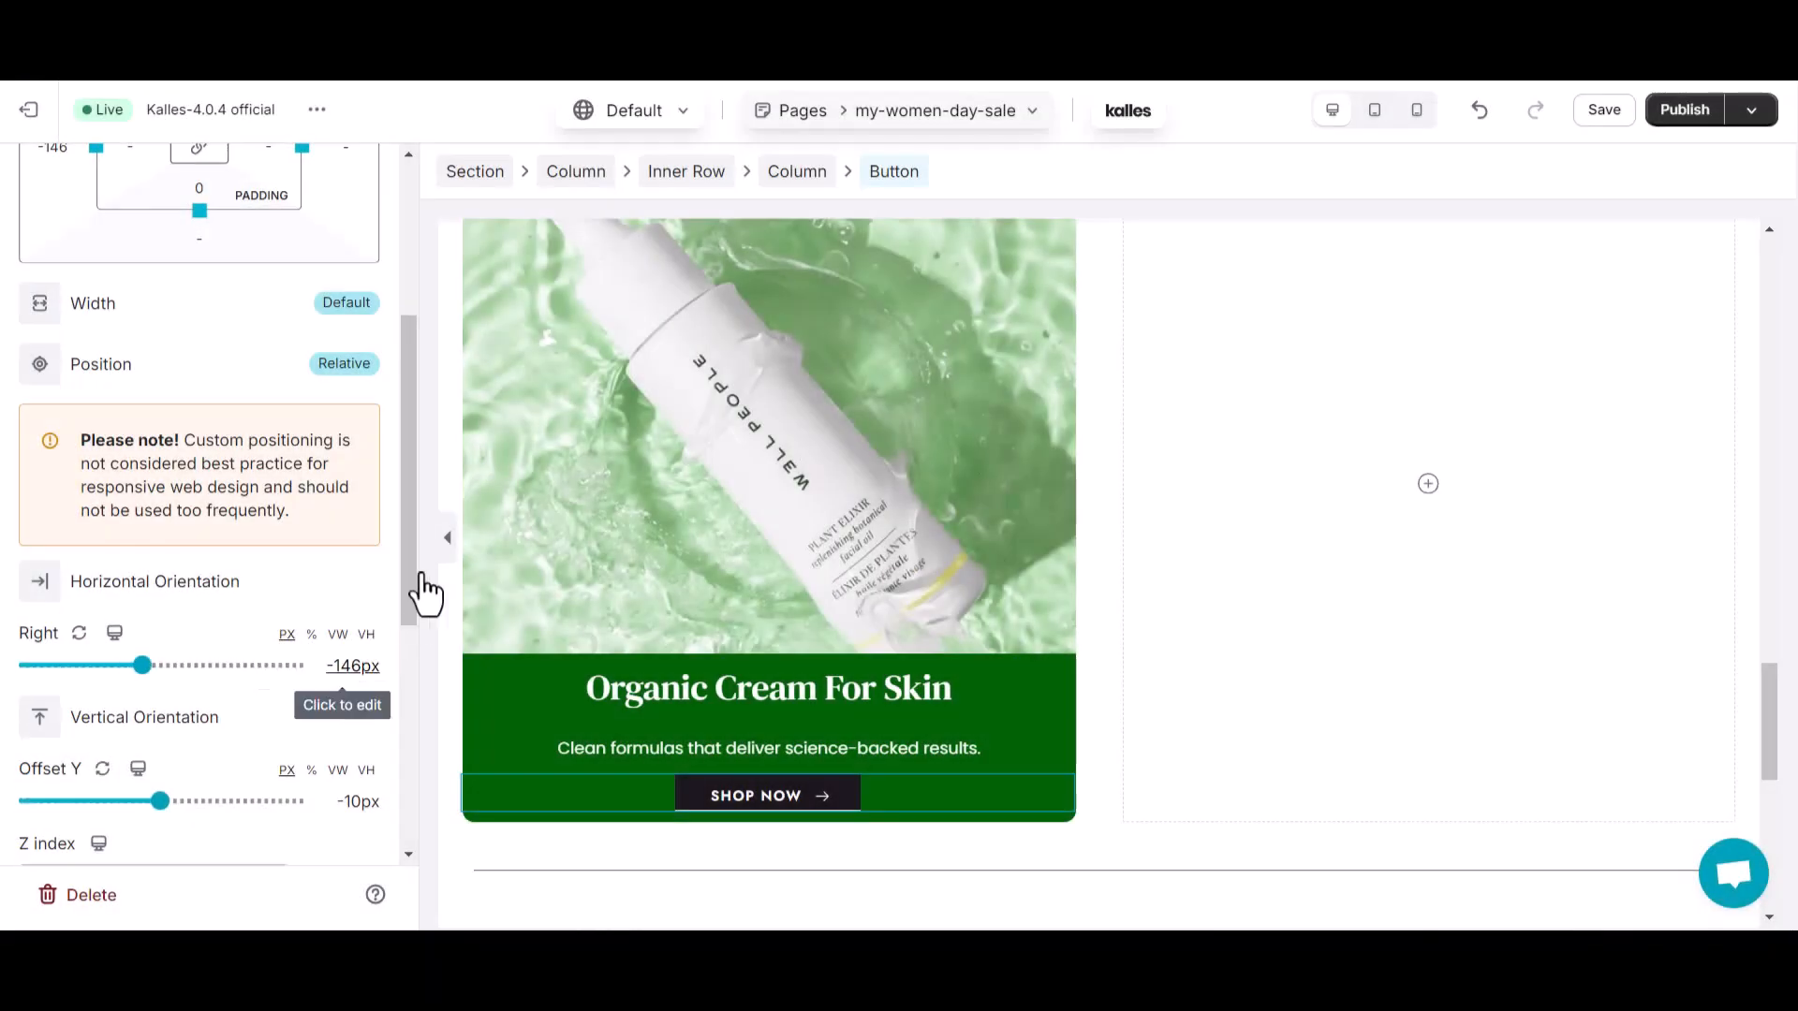
# Copy the first column of the section, which holds the finished "Organic Cream For Skin" card.
pyautogui.click(447, 536)
pyautogui.scroll(4, 803, 485)
pyautogui.scroll(-5, 803, 485)
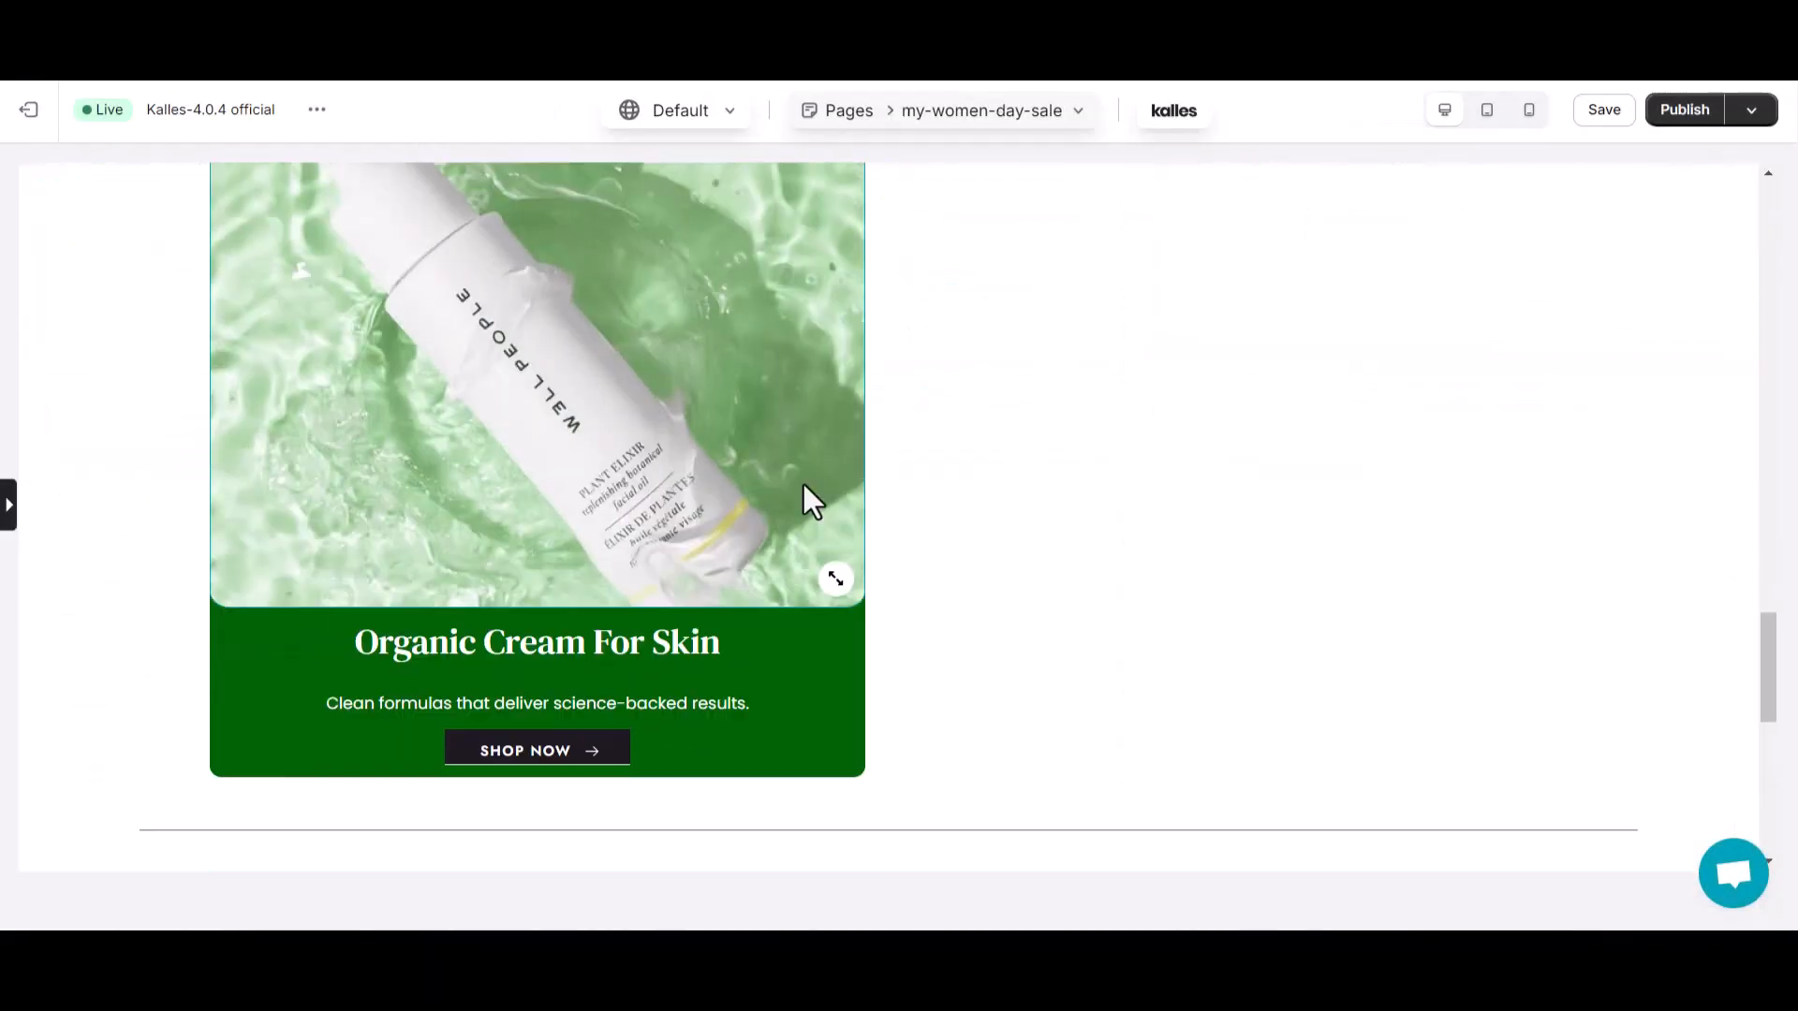
pyautogui.scroll(2, 803, 485)
pyautogui.scroll(-2, 331, 645)
pyautogui.click(8, 522)
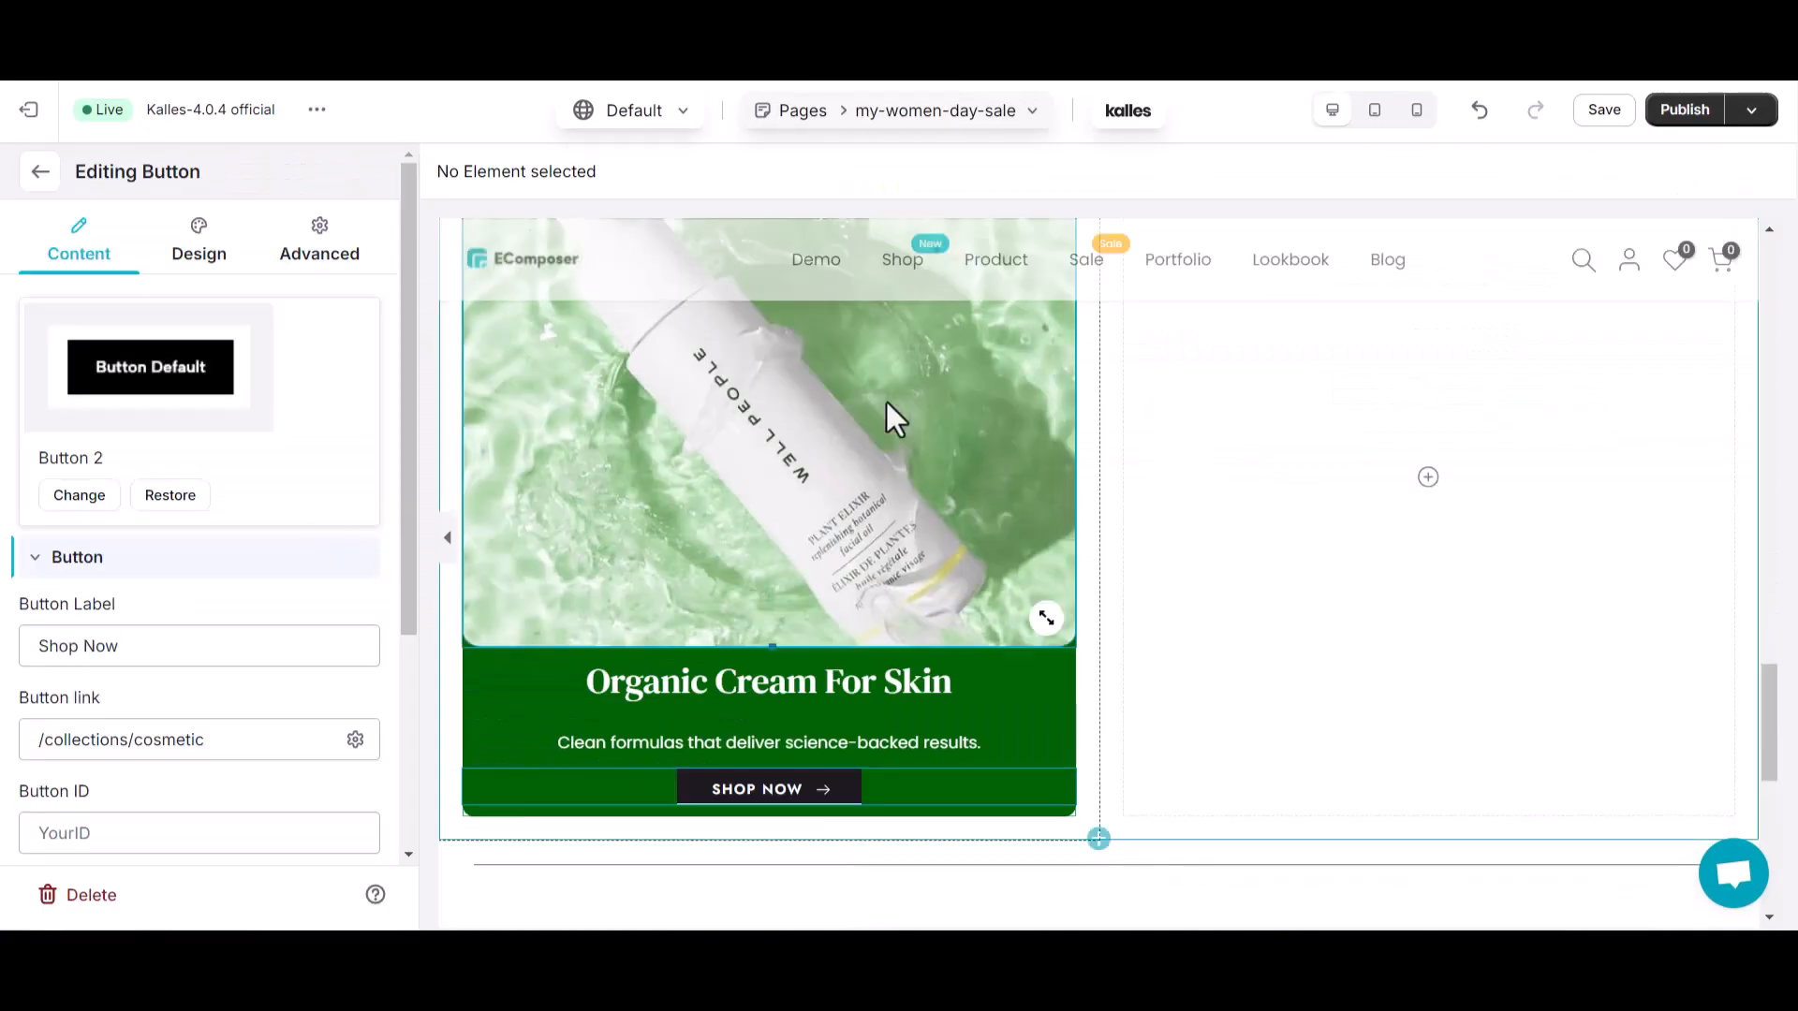
pyautogui.rightClick(1036, 318)
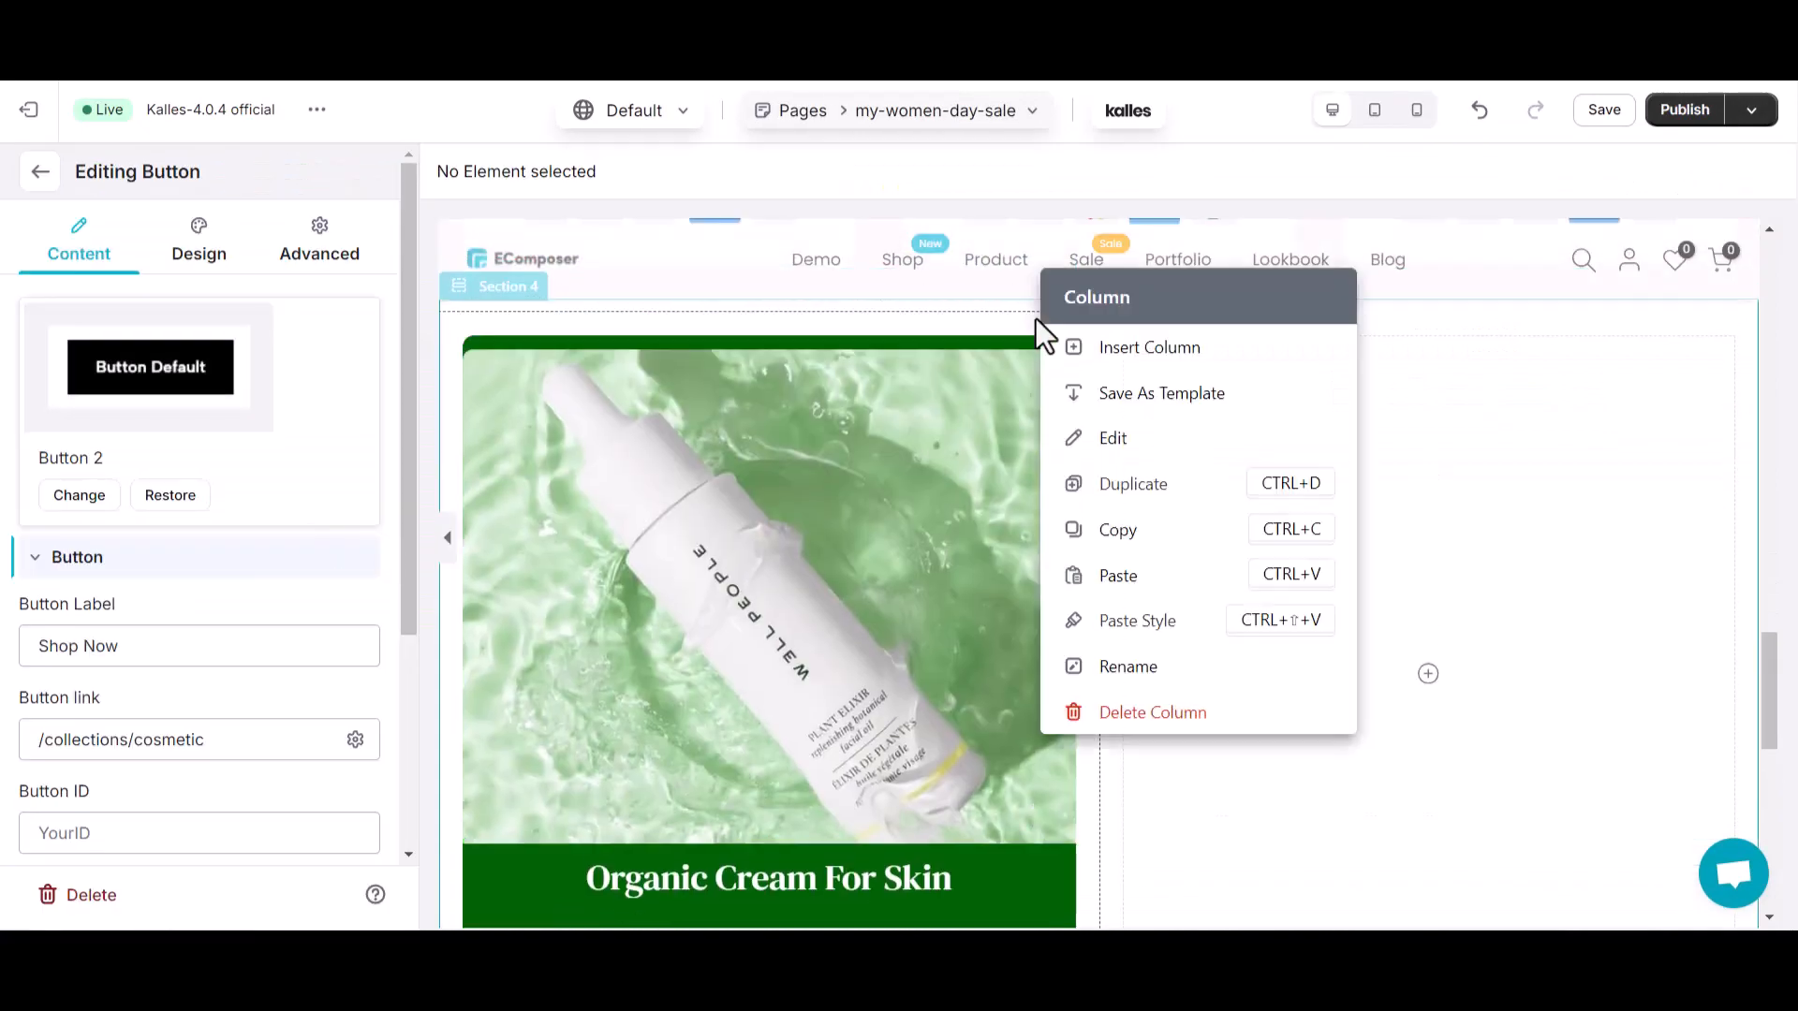
pyautogui.click(1119, 500)
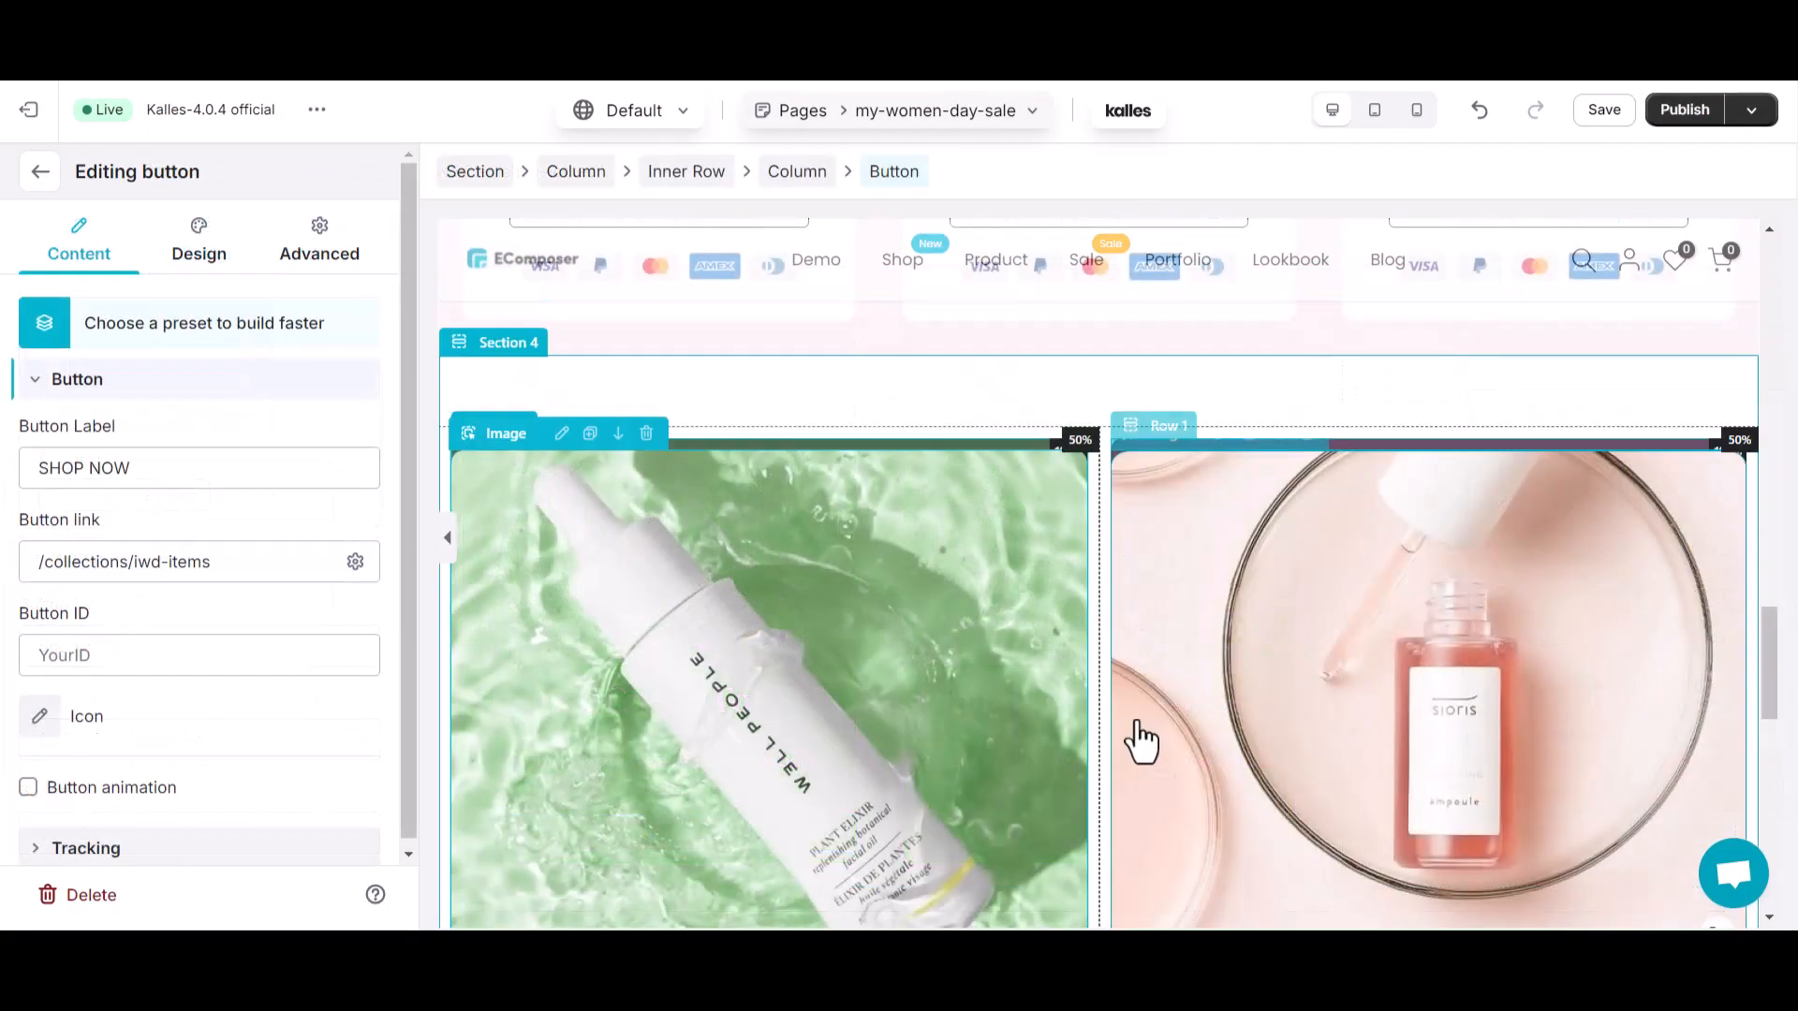
# Add a Product Grid element directly below the "Items For You" heading, under the two collection cards.
pyautogui.scroll(-4, 1136, 734)
pyautogui.scroll(2, 1204, 747)
pyautogui.click(1204, 730)
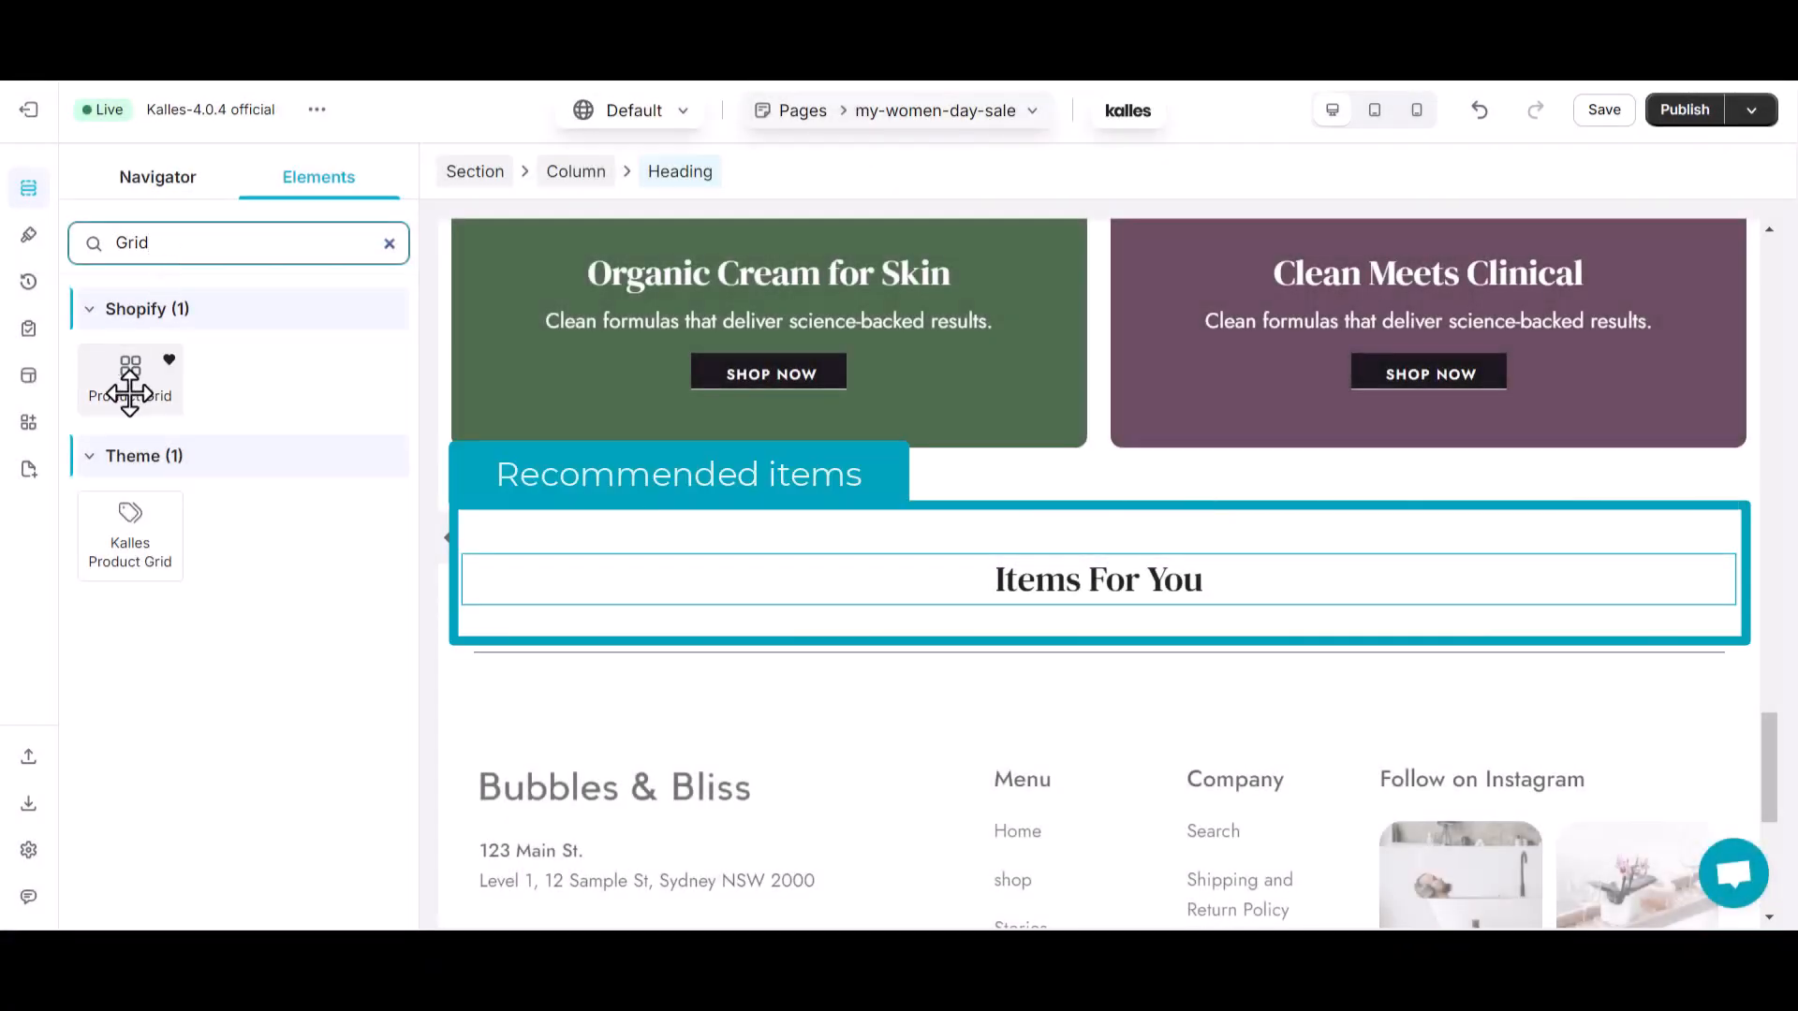
pyautogui.moveTo(130, 393); pyautogui.dragTo(887, 581)
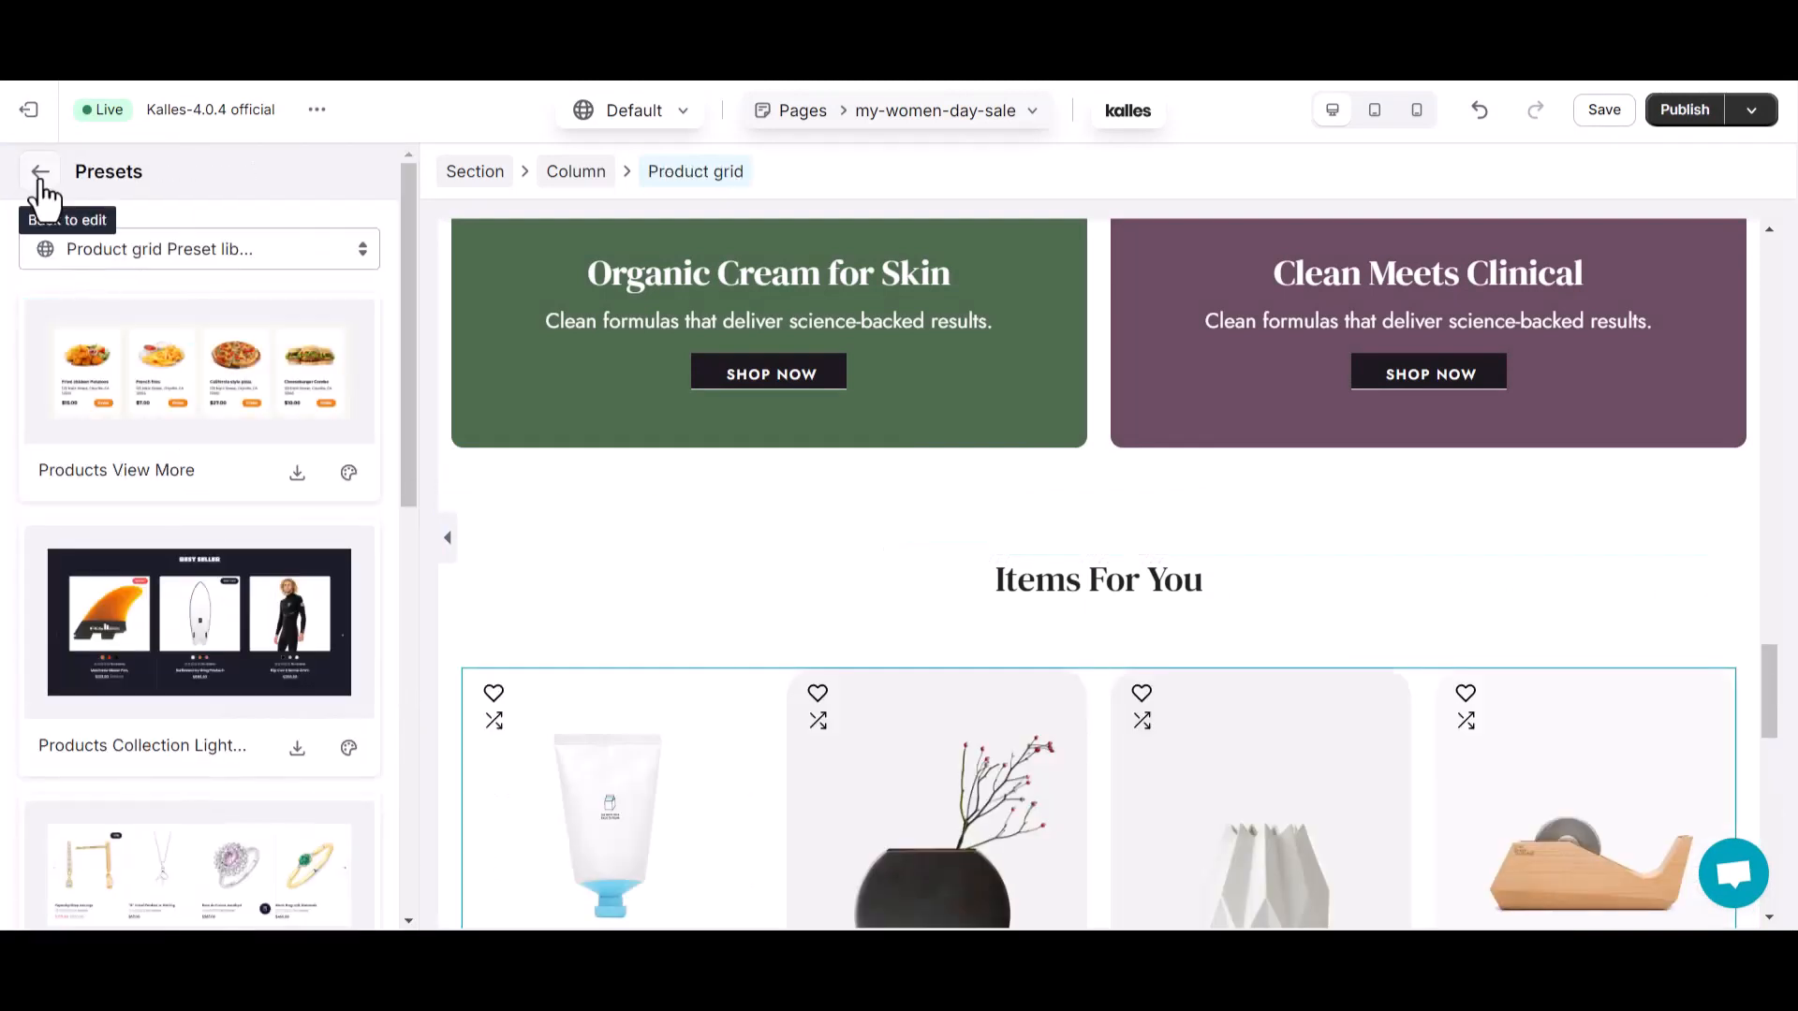
# Set the product grid's source collection to "IWD items".
pyautogui.click(40, 174)
pyautogui.click(77, 801)
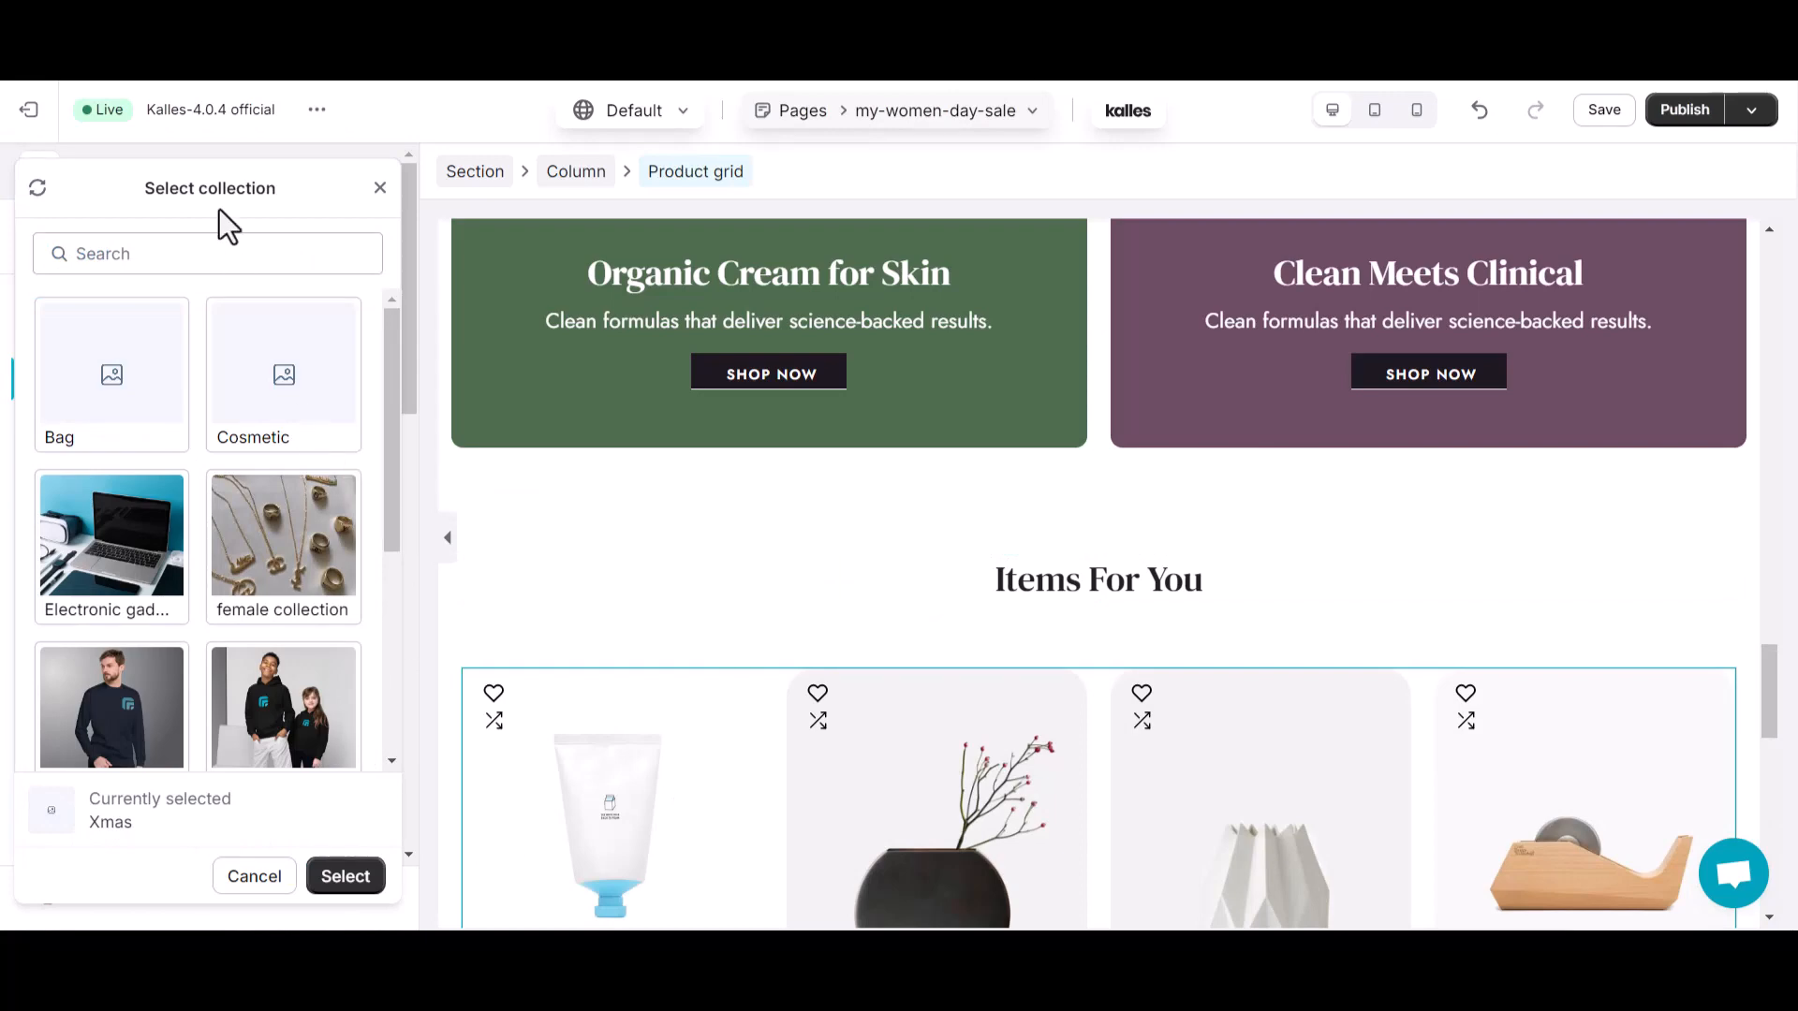
pyautogui.write('Iw')
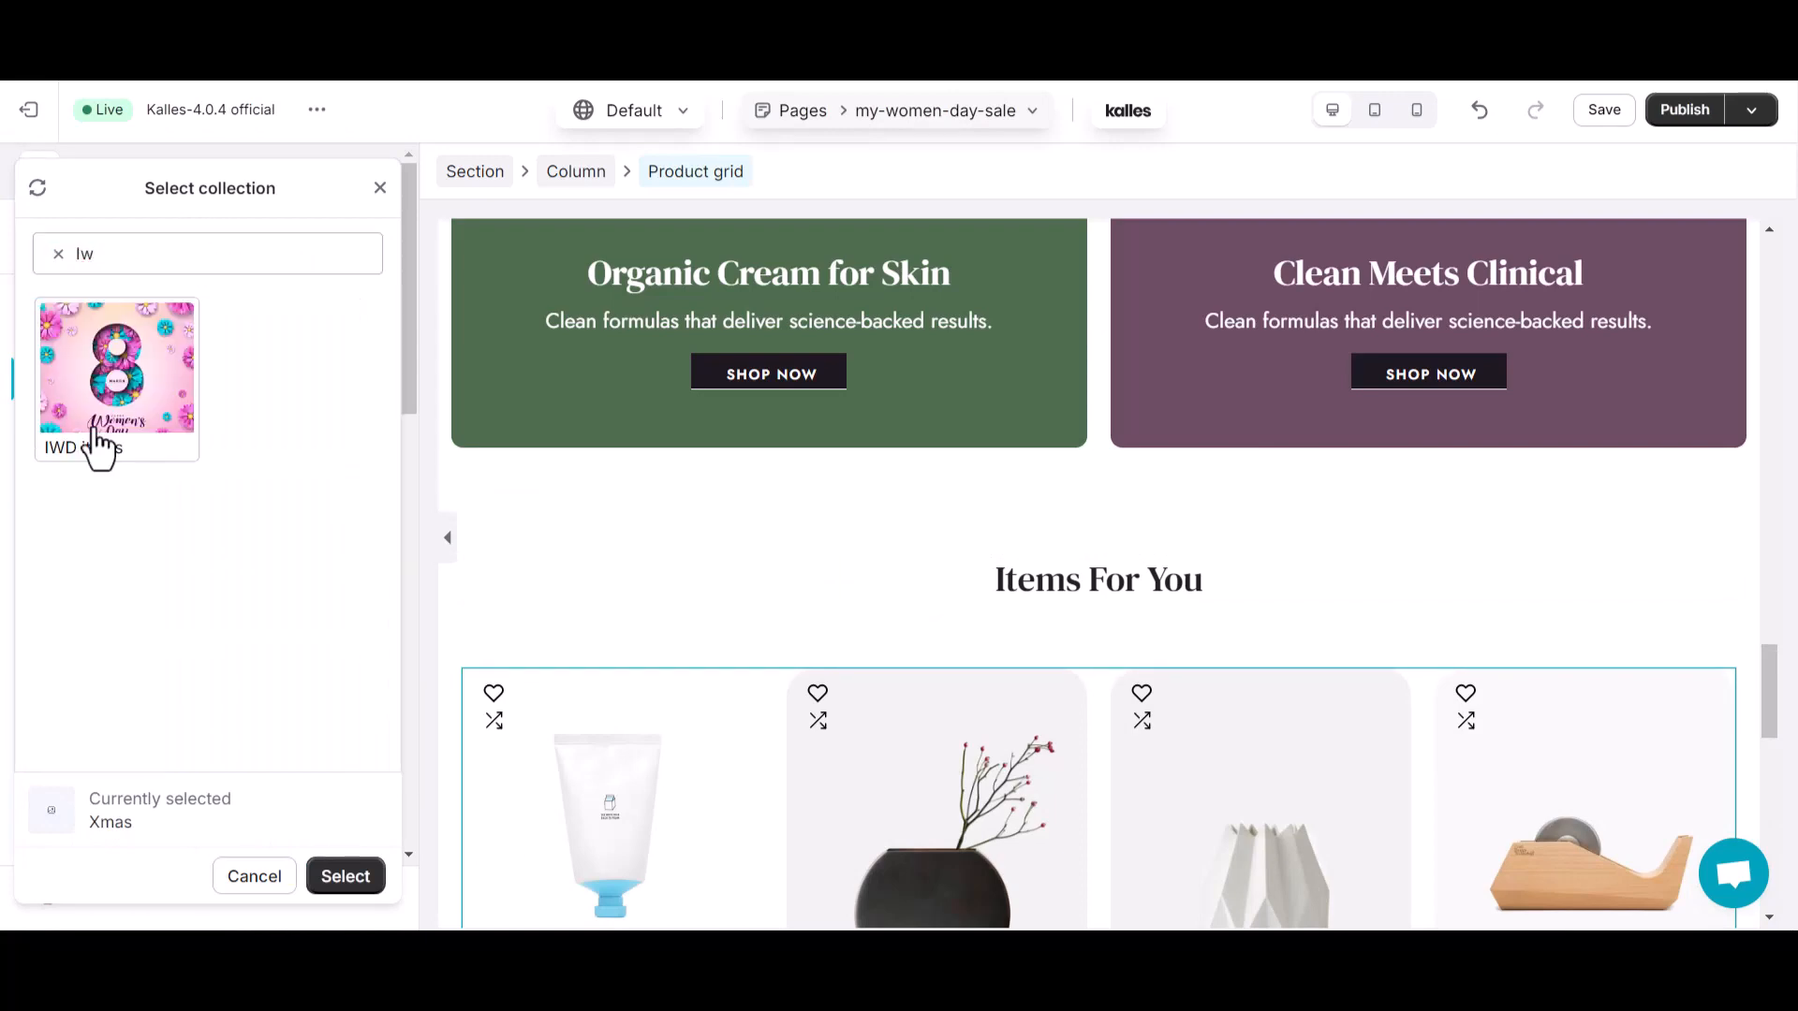
pyautogui.click(94, 444)
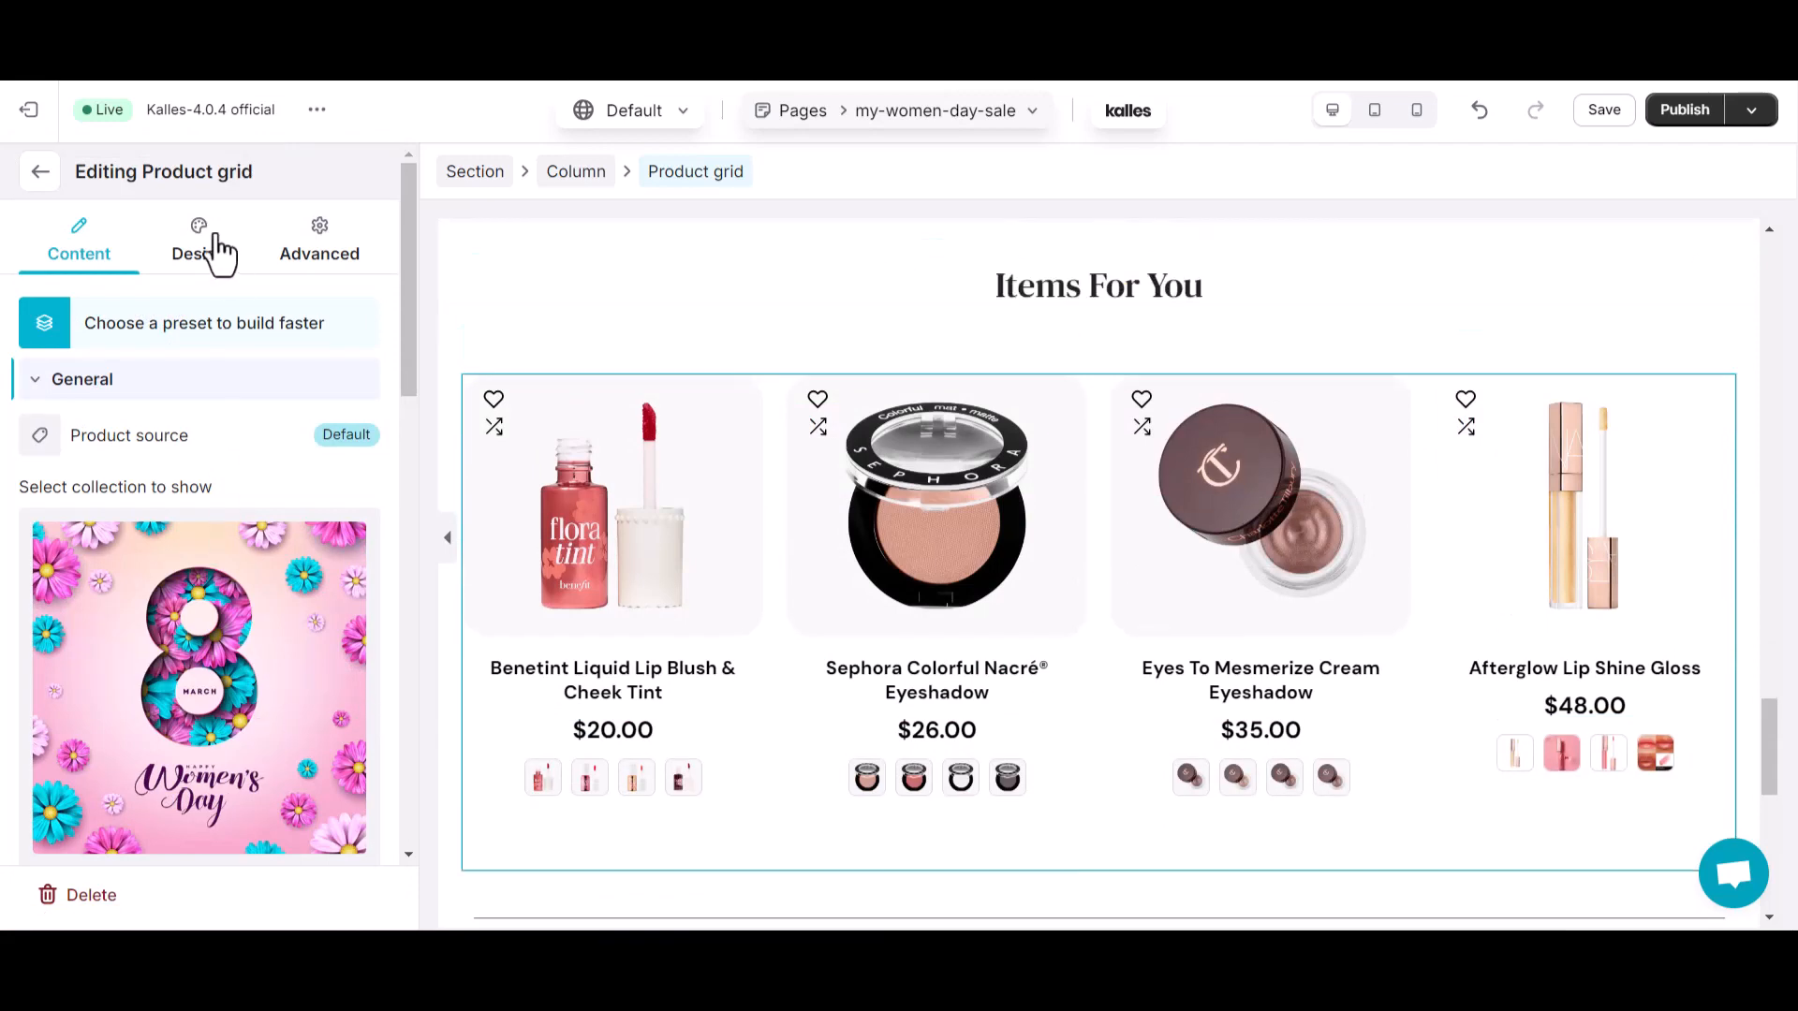
# Set the product images' bottom padding to 20 px and bottom margin to 30 px in the product grid.
pyautogui.click(216, 249)
pyautogui.click(608, 511)
pyautogui.scroll(-9, 253, 457)
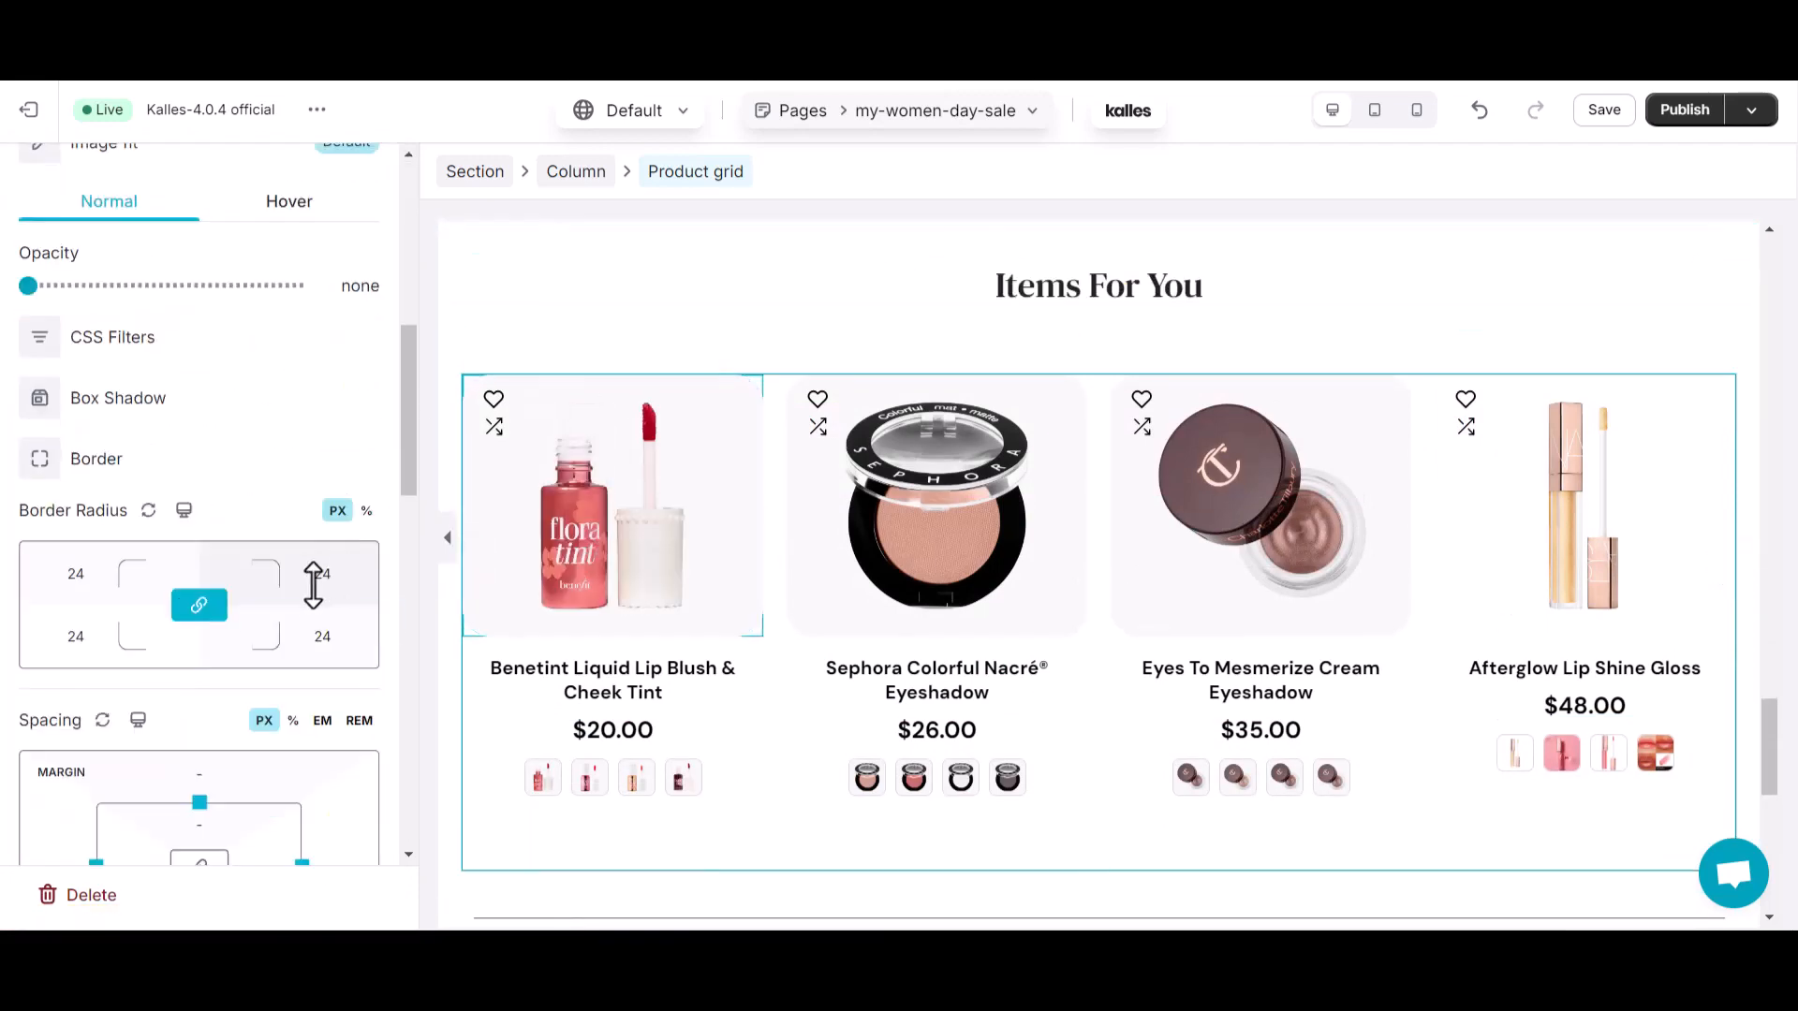
pyautogui.click(201, 599)
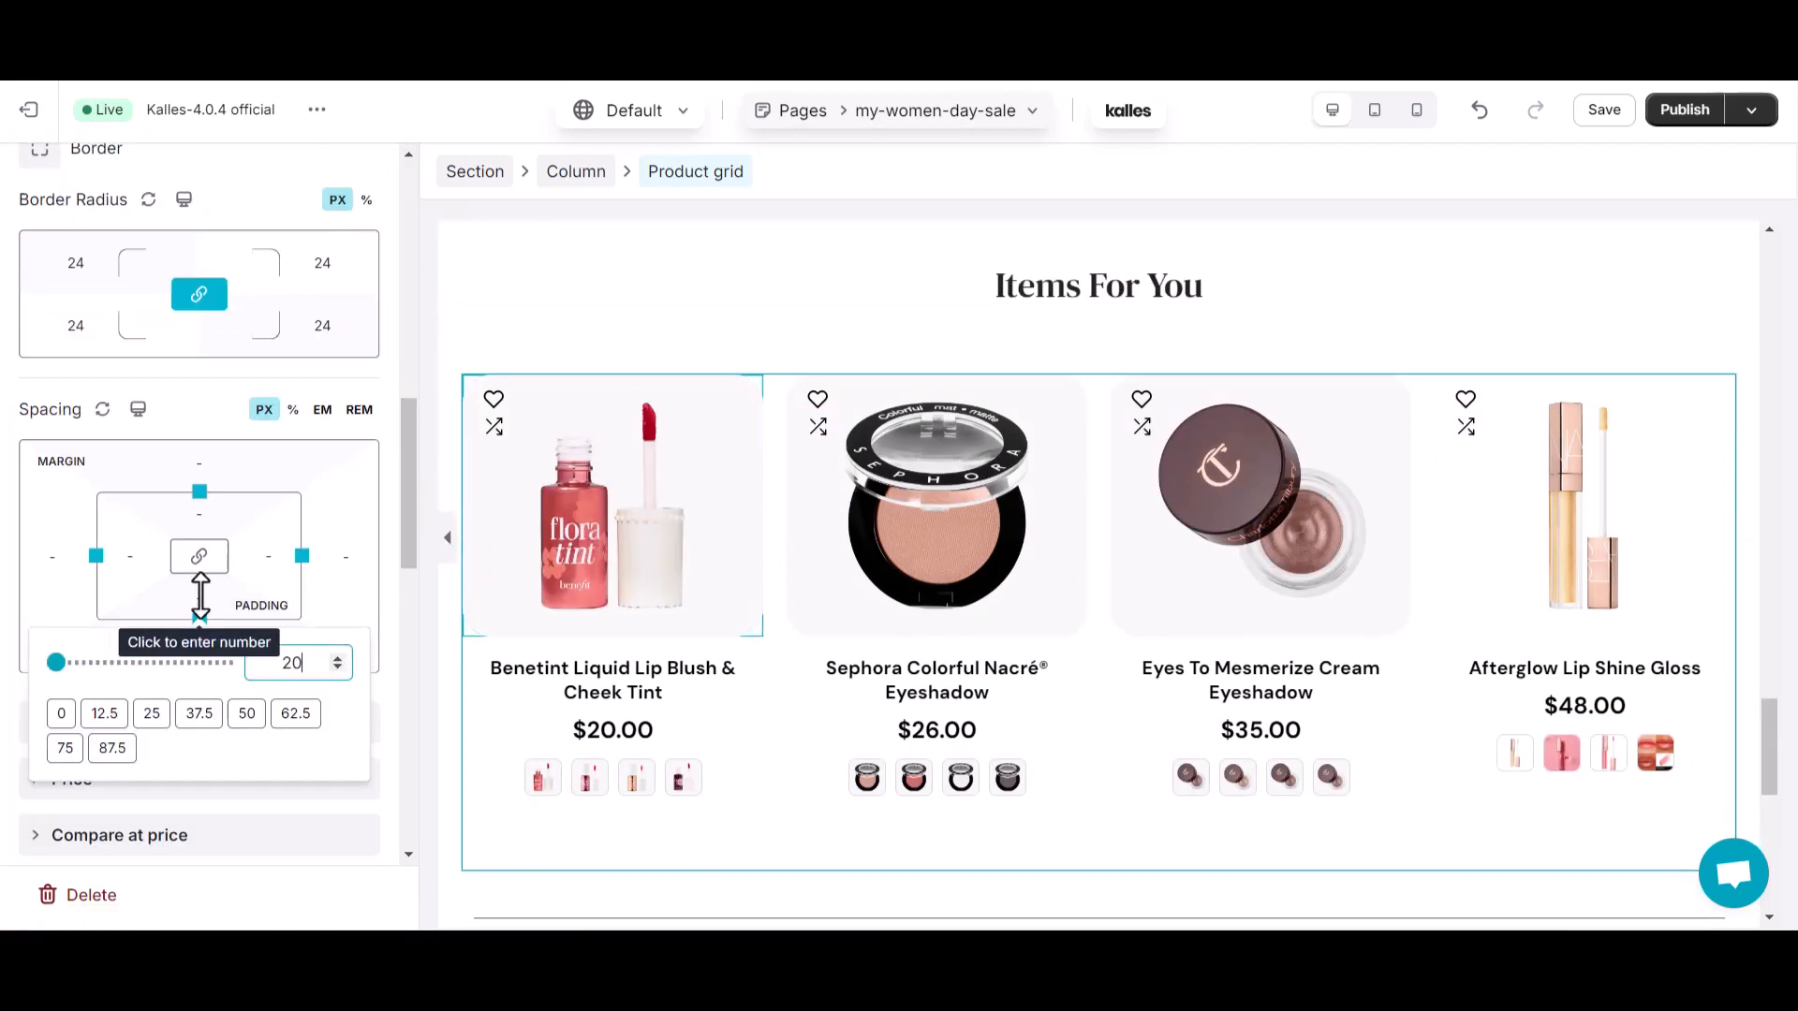
pyautogui.press('Return')
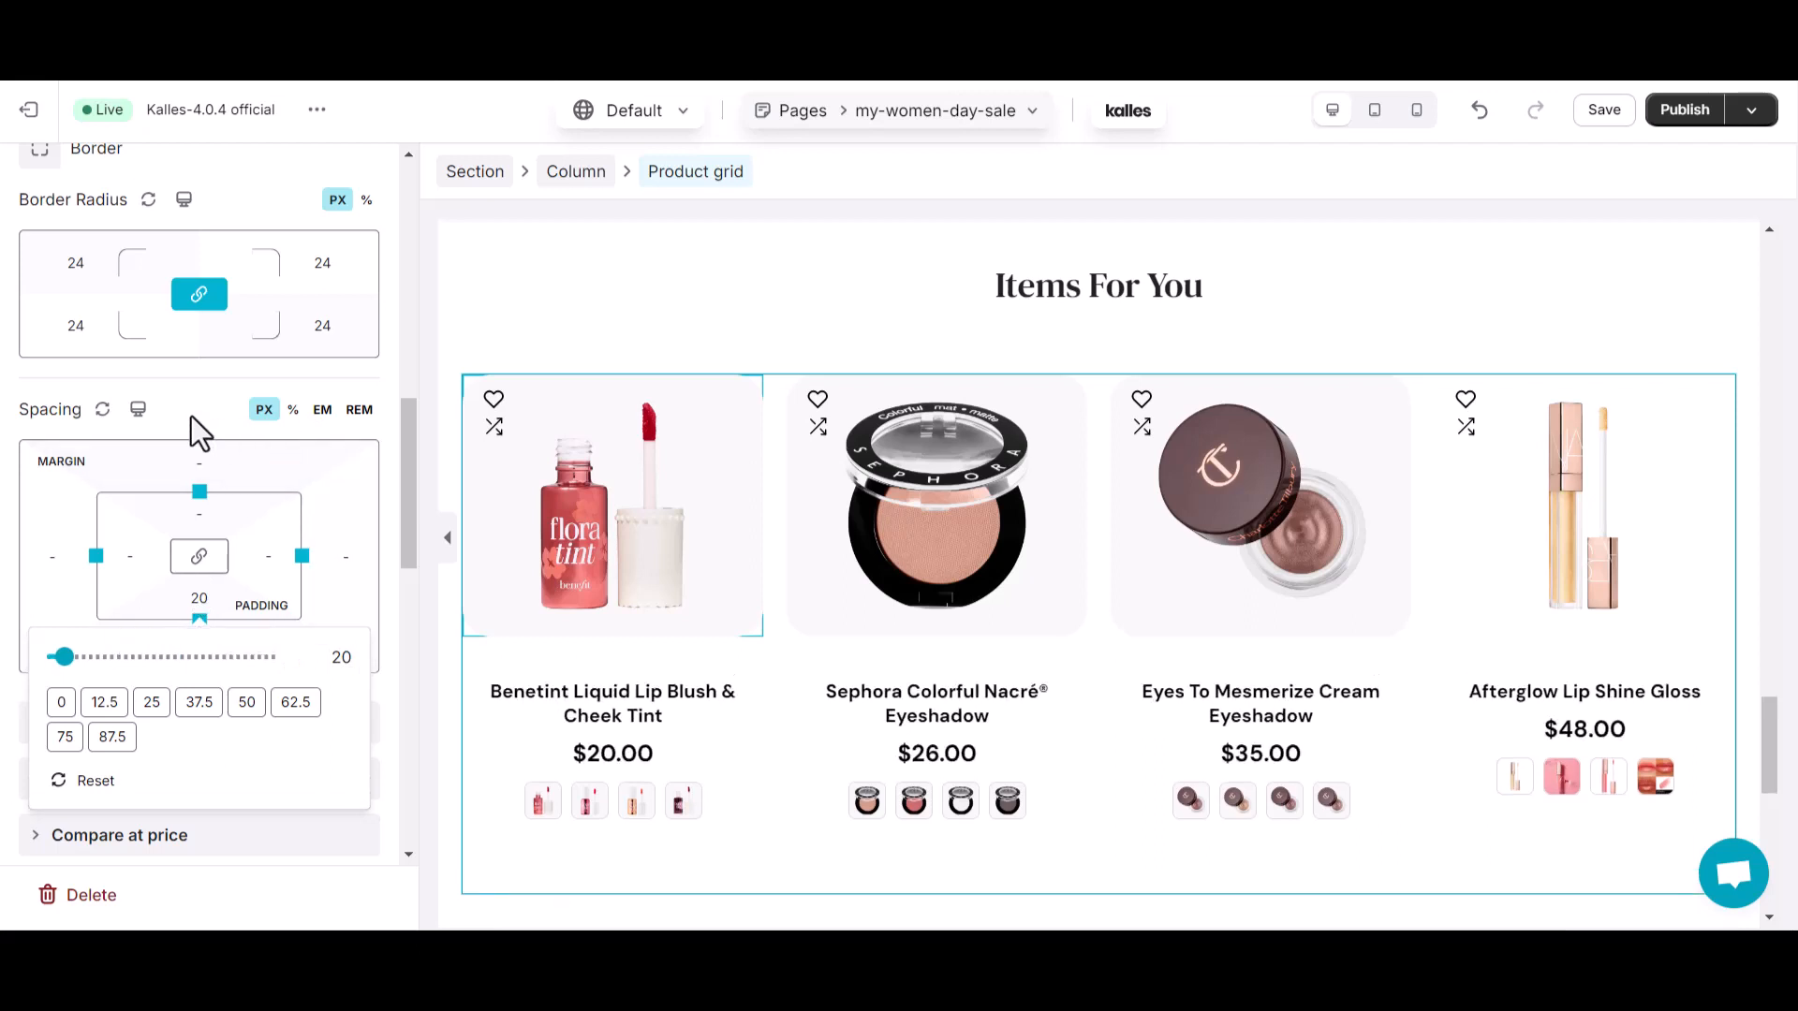
pyautogui.click(198, 433)
pyautogui.click(201, 651)
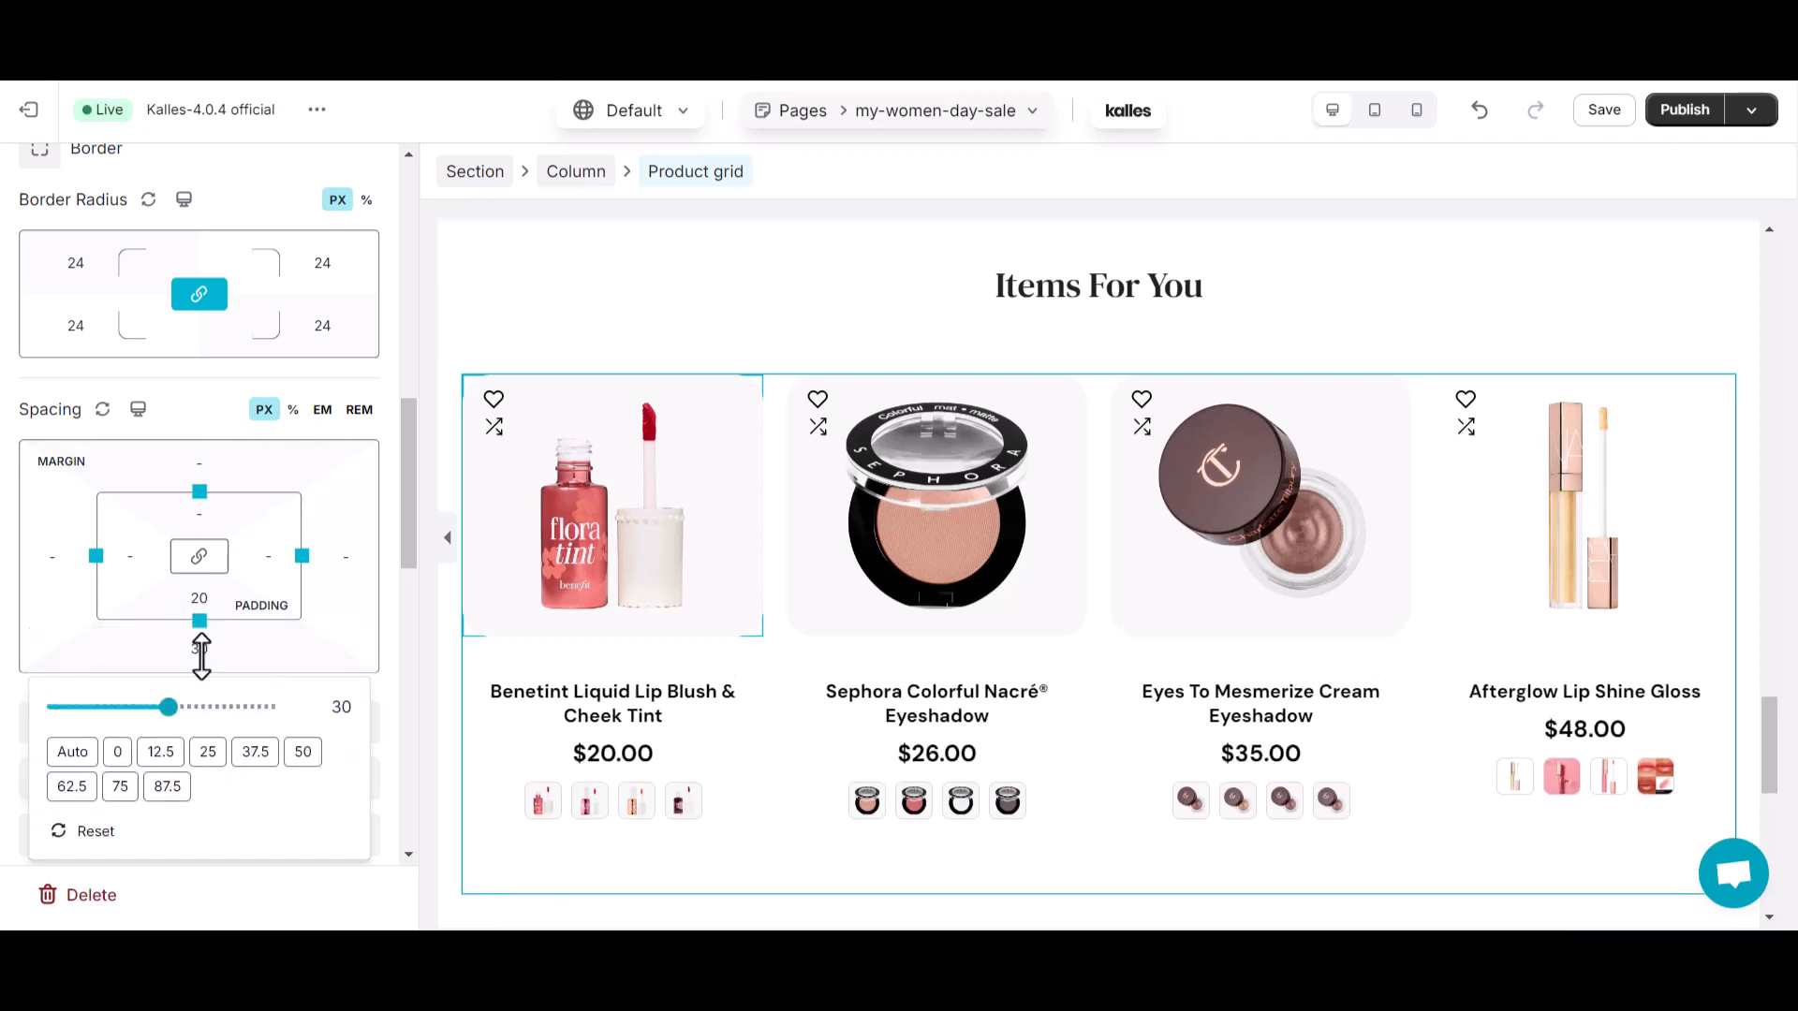
# Change the product titles in the grid to a different Google font with a lighter weight.
pyautogui.click(547, 747)
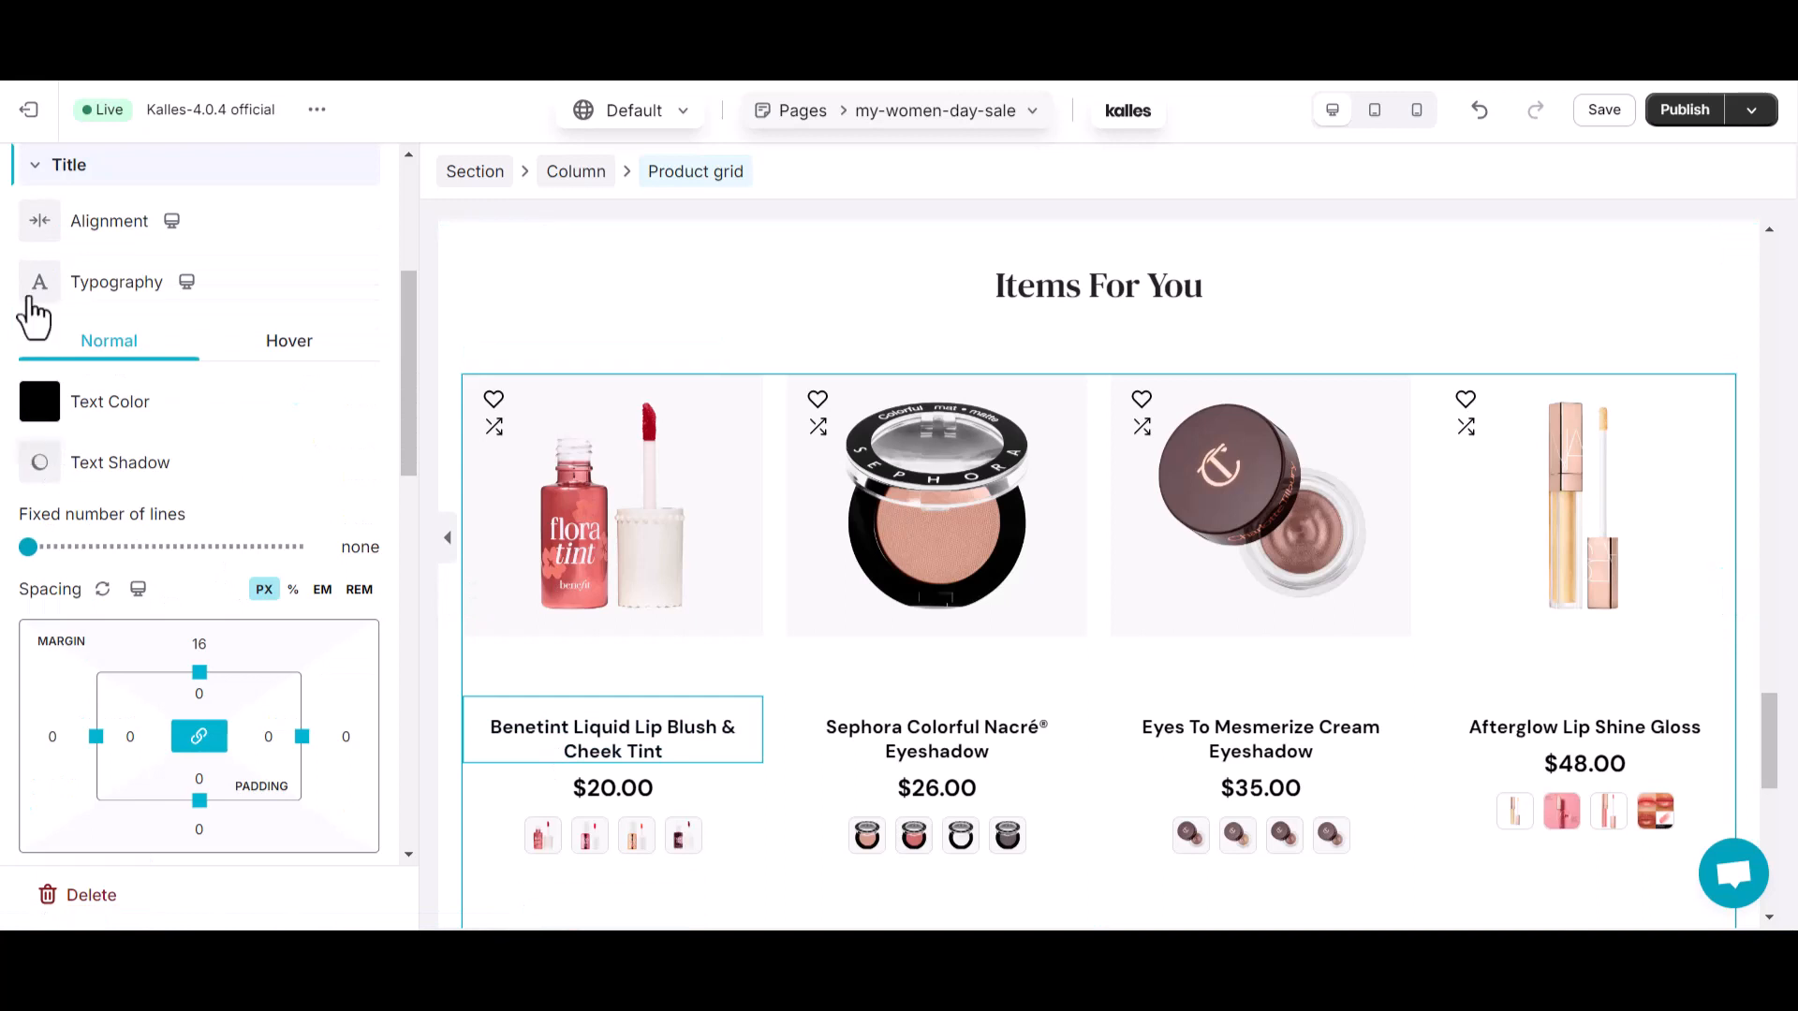
pyautogui.click(32, 298)
pyautogui.click(251, 483)
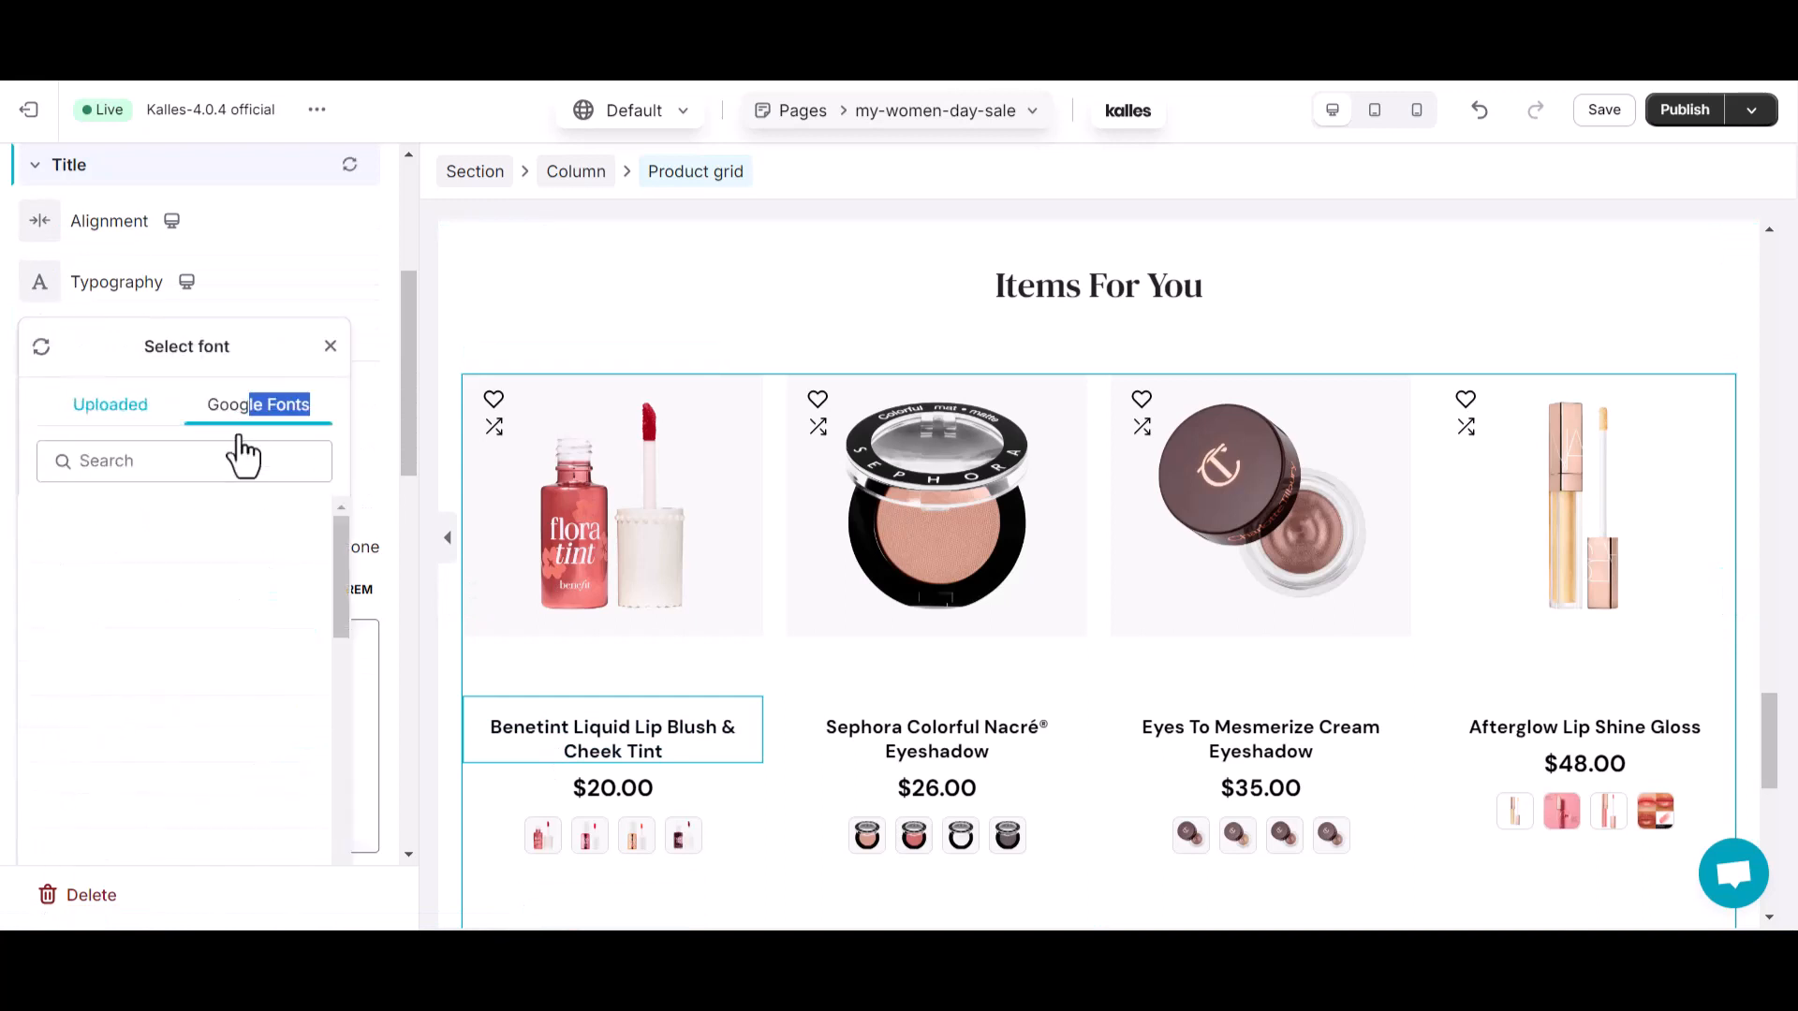
pyautogui.click(300, 596)
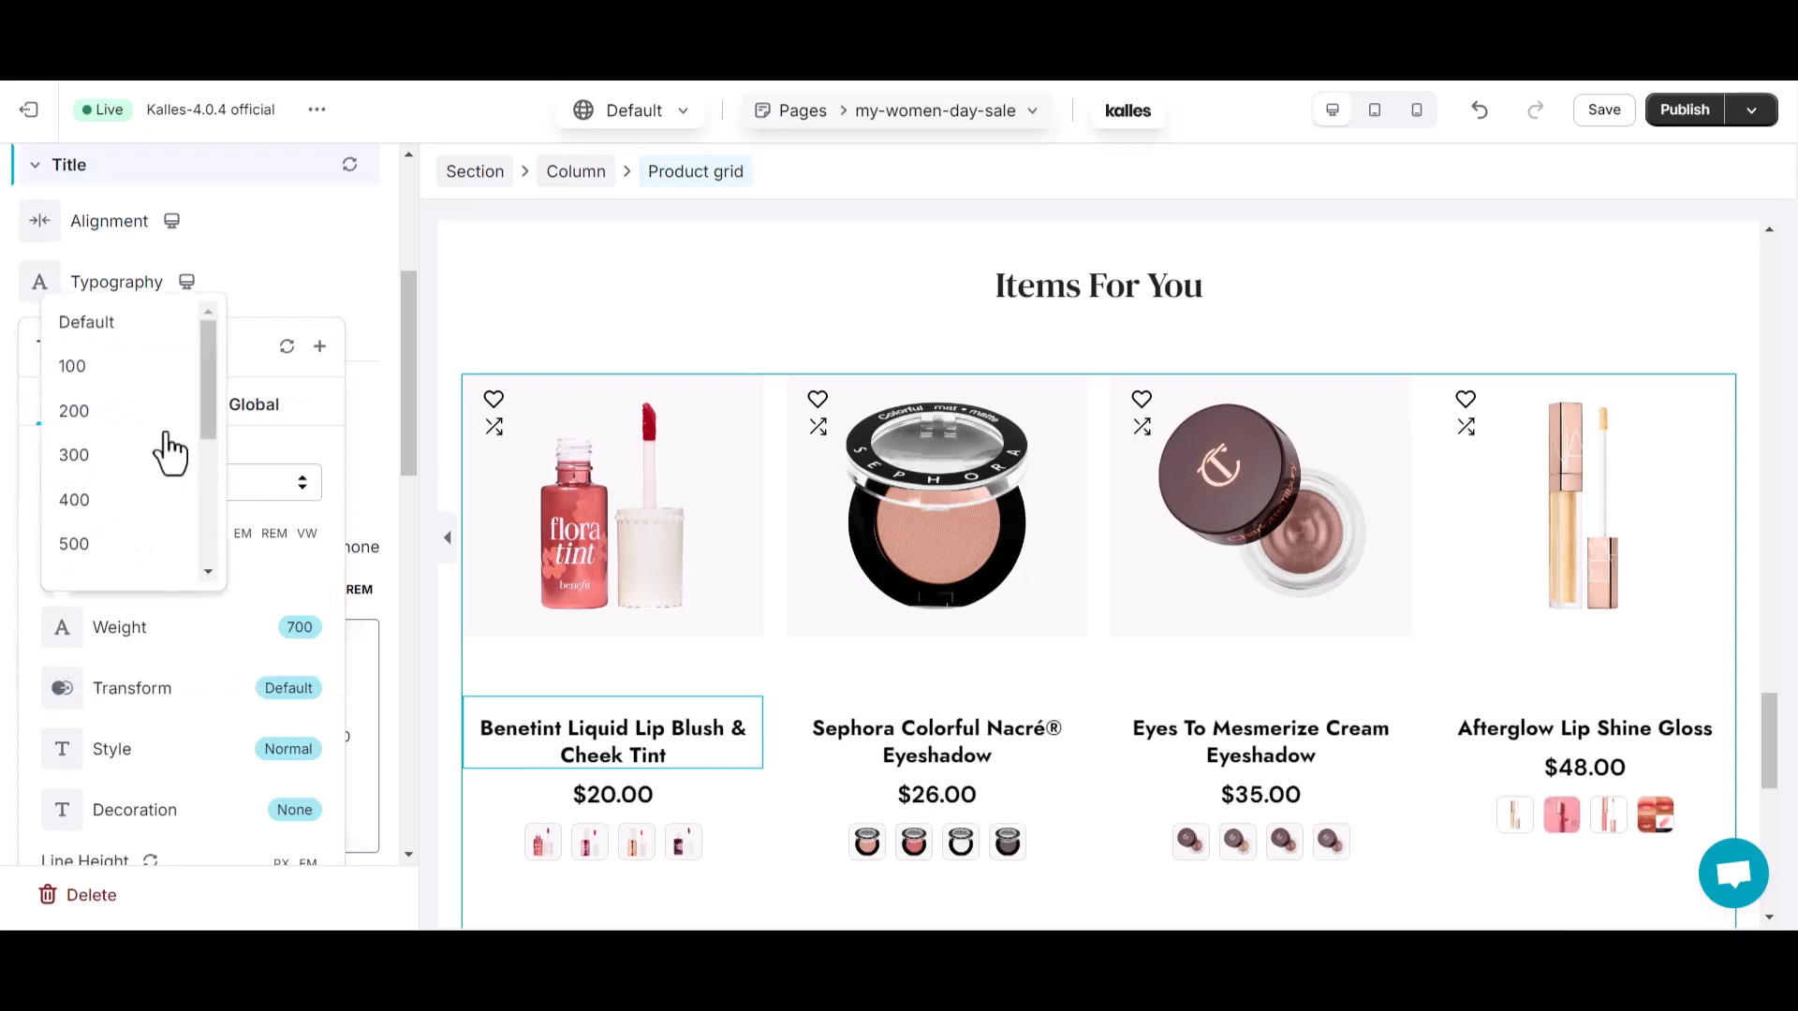
pyautogui.click(279, 292)
pyautogui.click(47, 285)
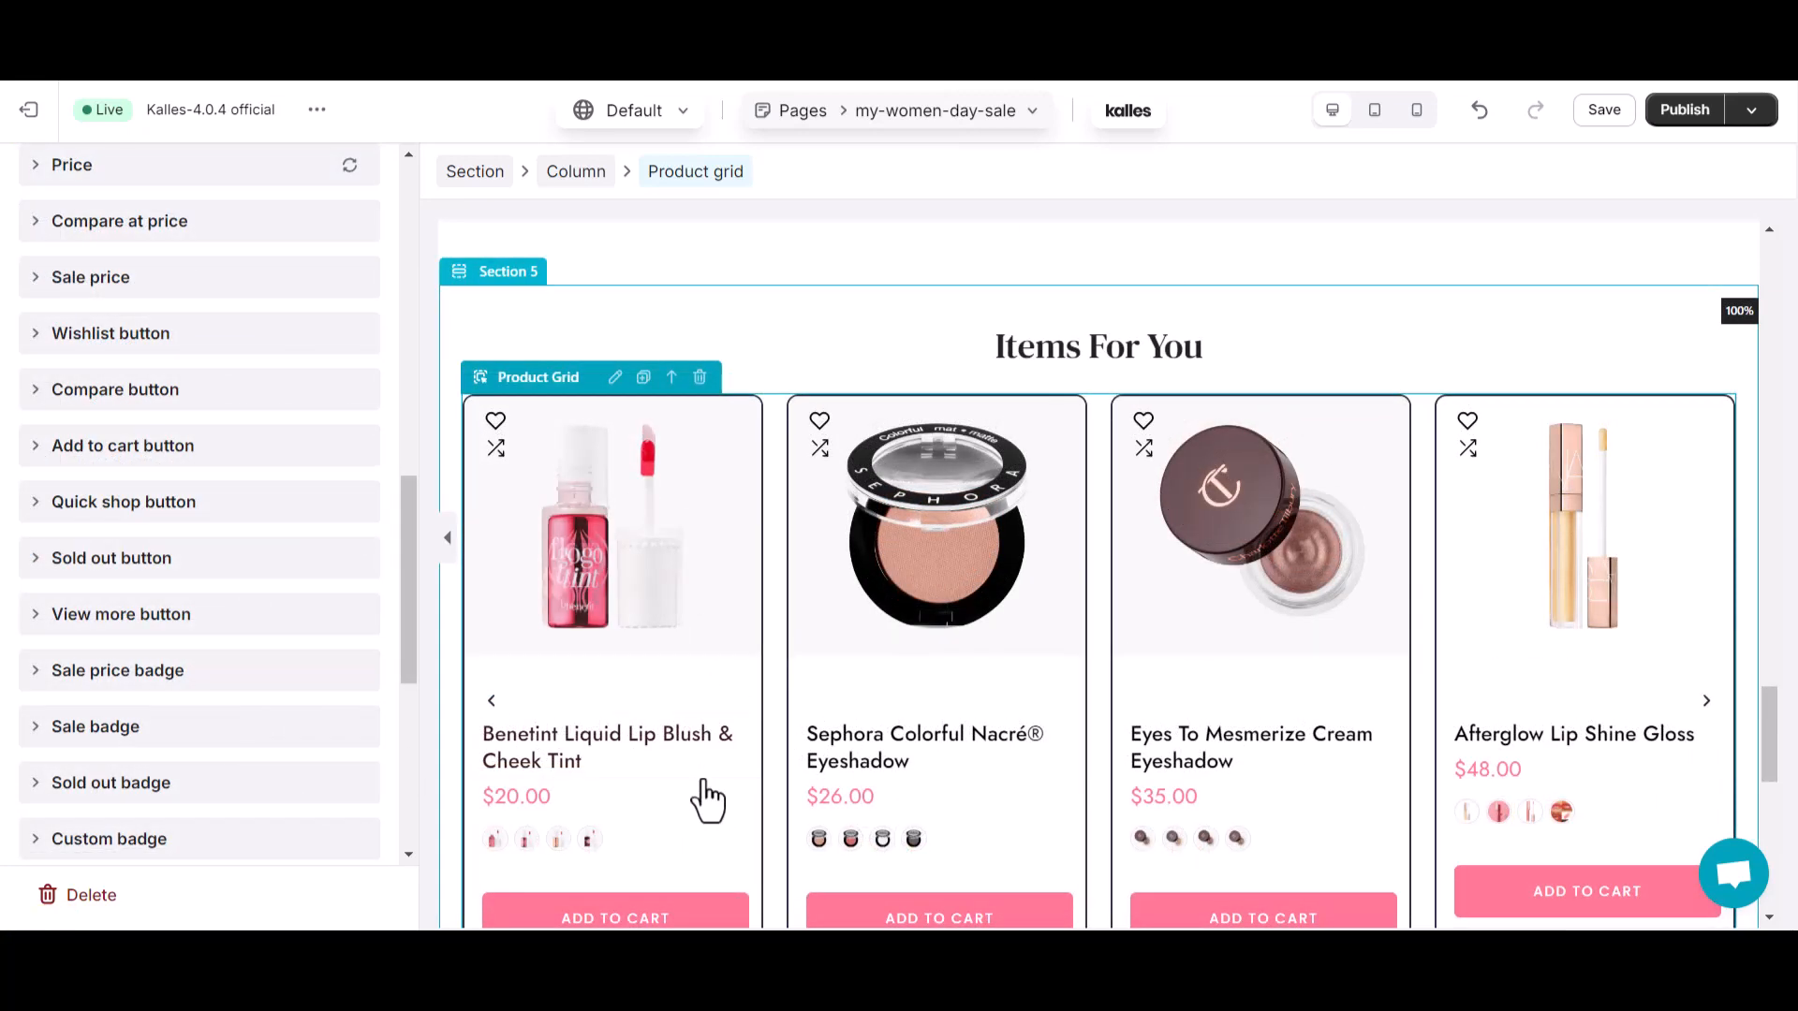
# Review the styled product grid, the "Fill your inbox with beauty" newsletter section and the "Real Women, Real Results" section.
pyautogui.scroll(-2, 709, 800)
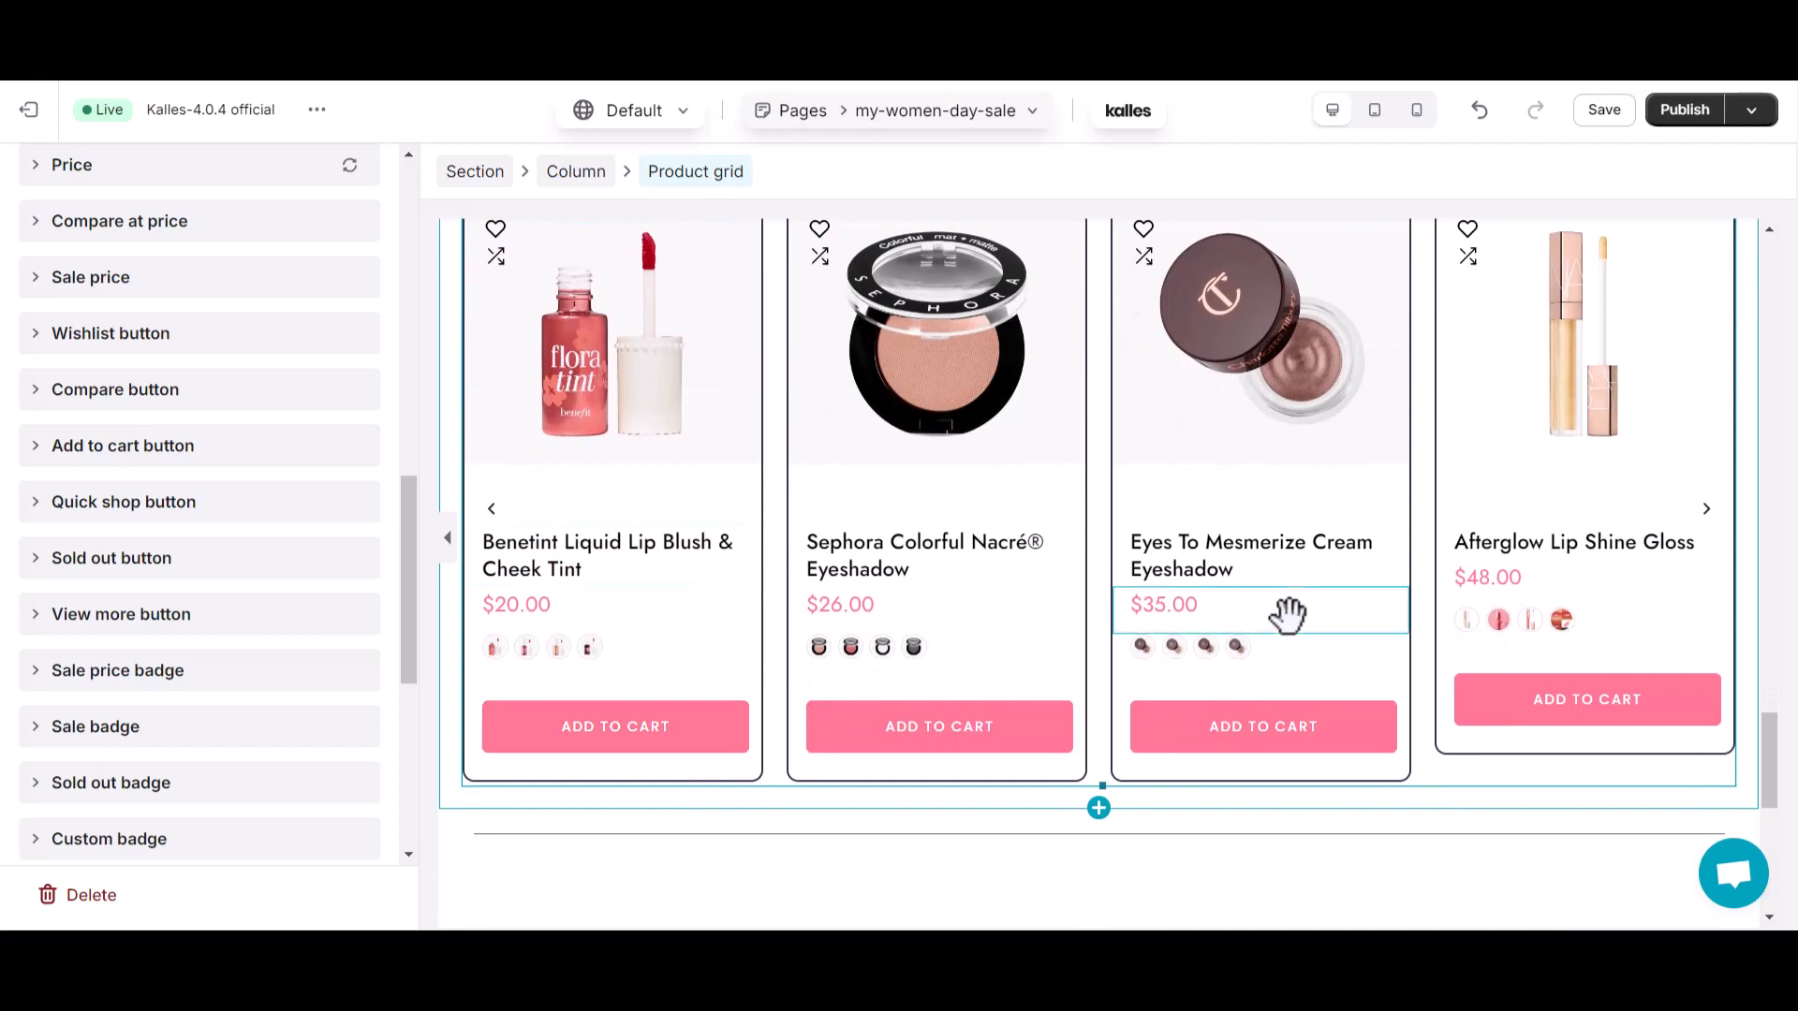
pyautogui.scroll(2, 1287, 613)
pyautogui.scroll(-1, 1285, 614)
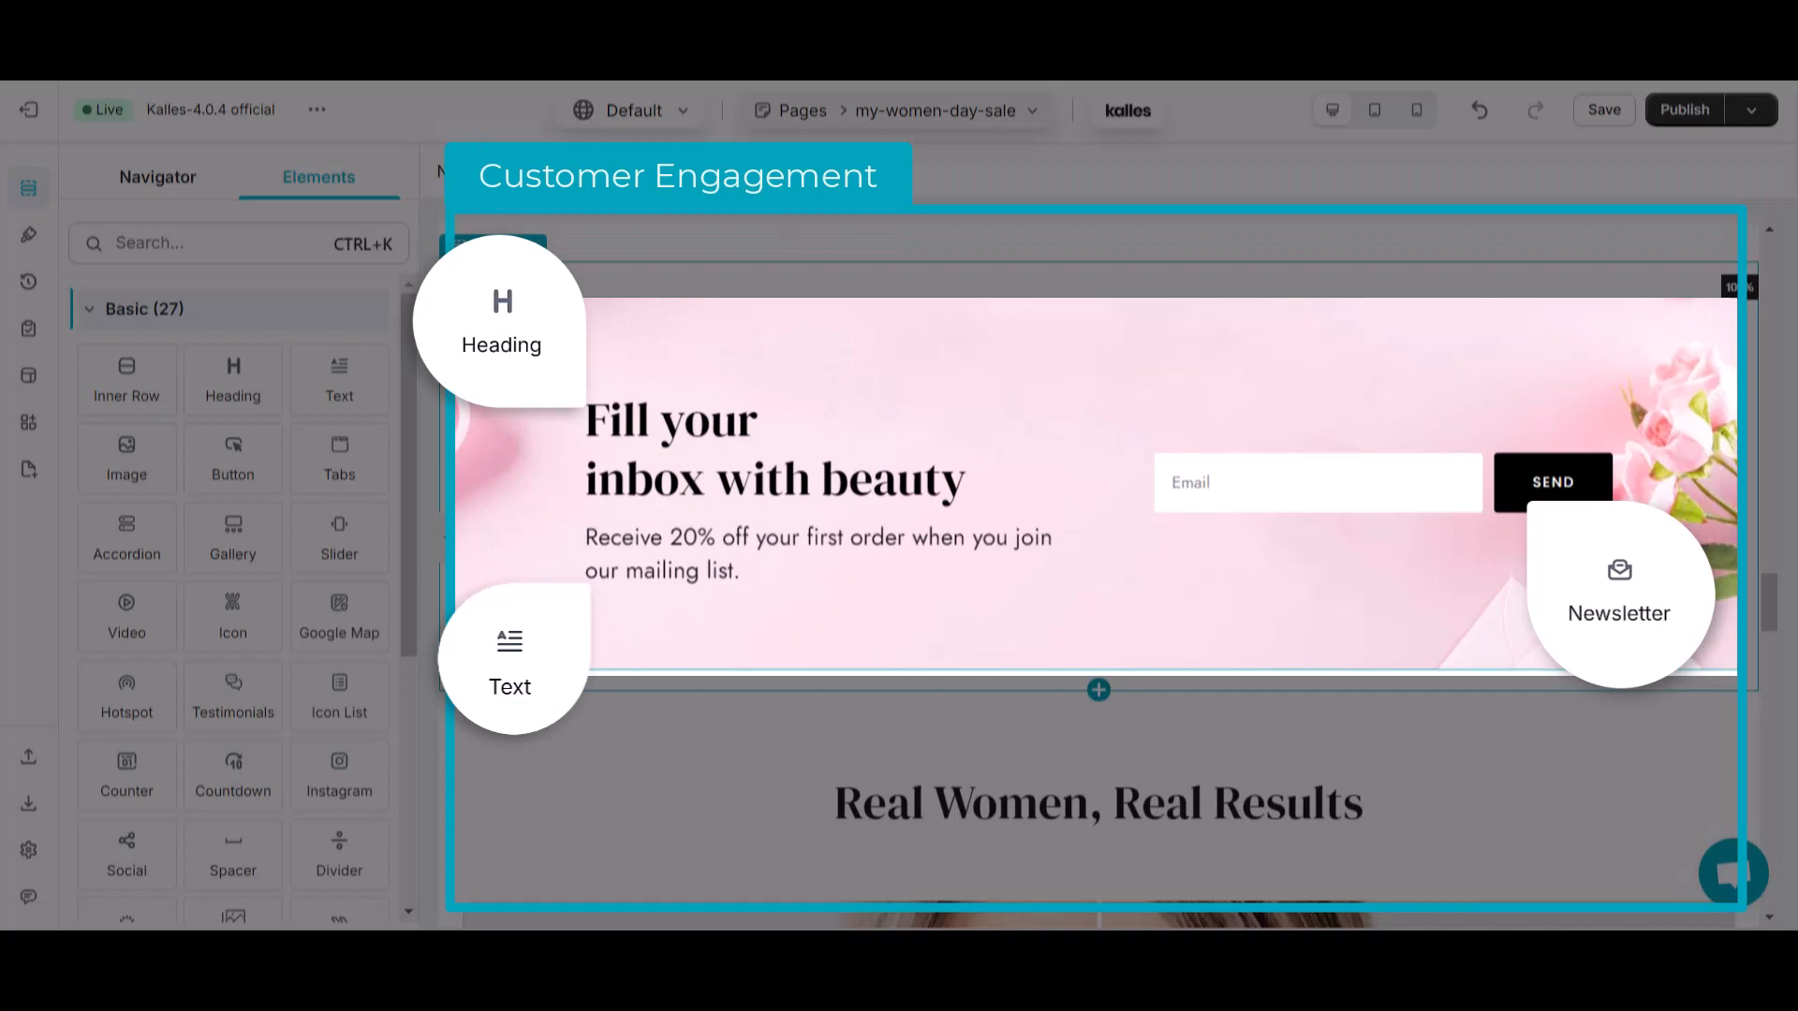
pyautogui.scroll(-4, 1015, 642)
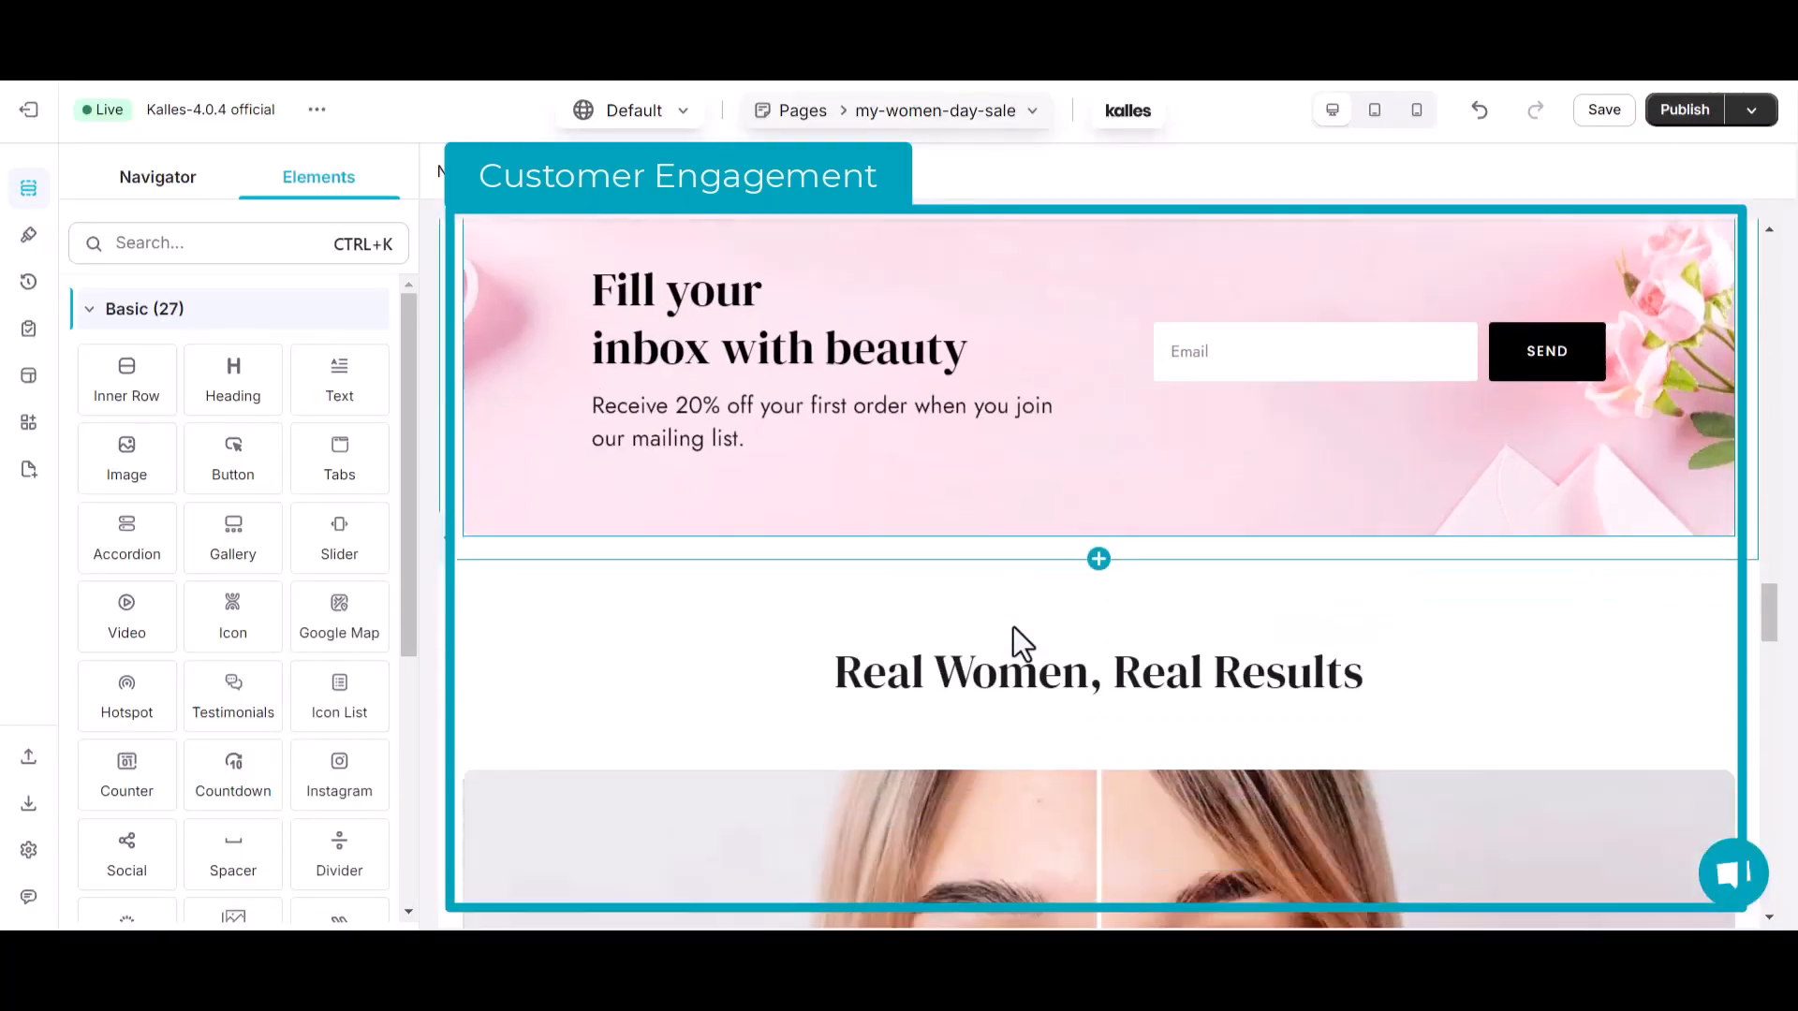
pyautogui.scroll(-2, 1013, 627)
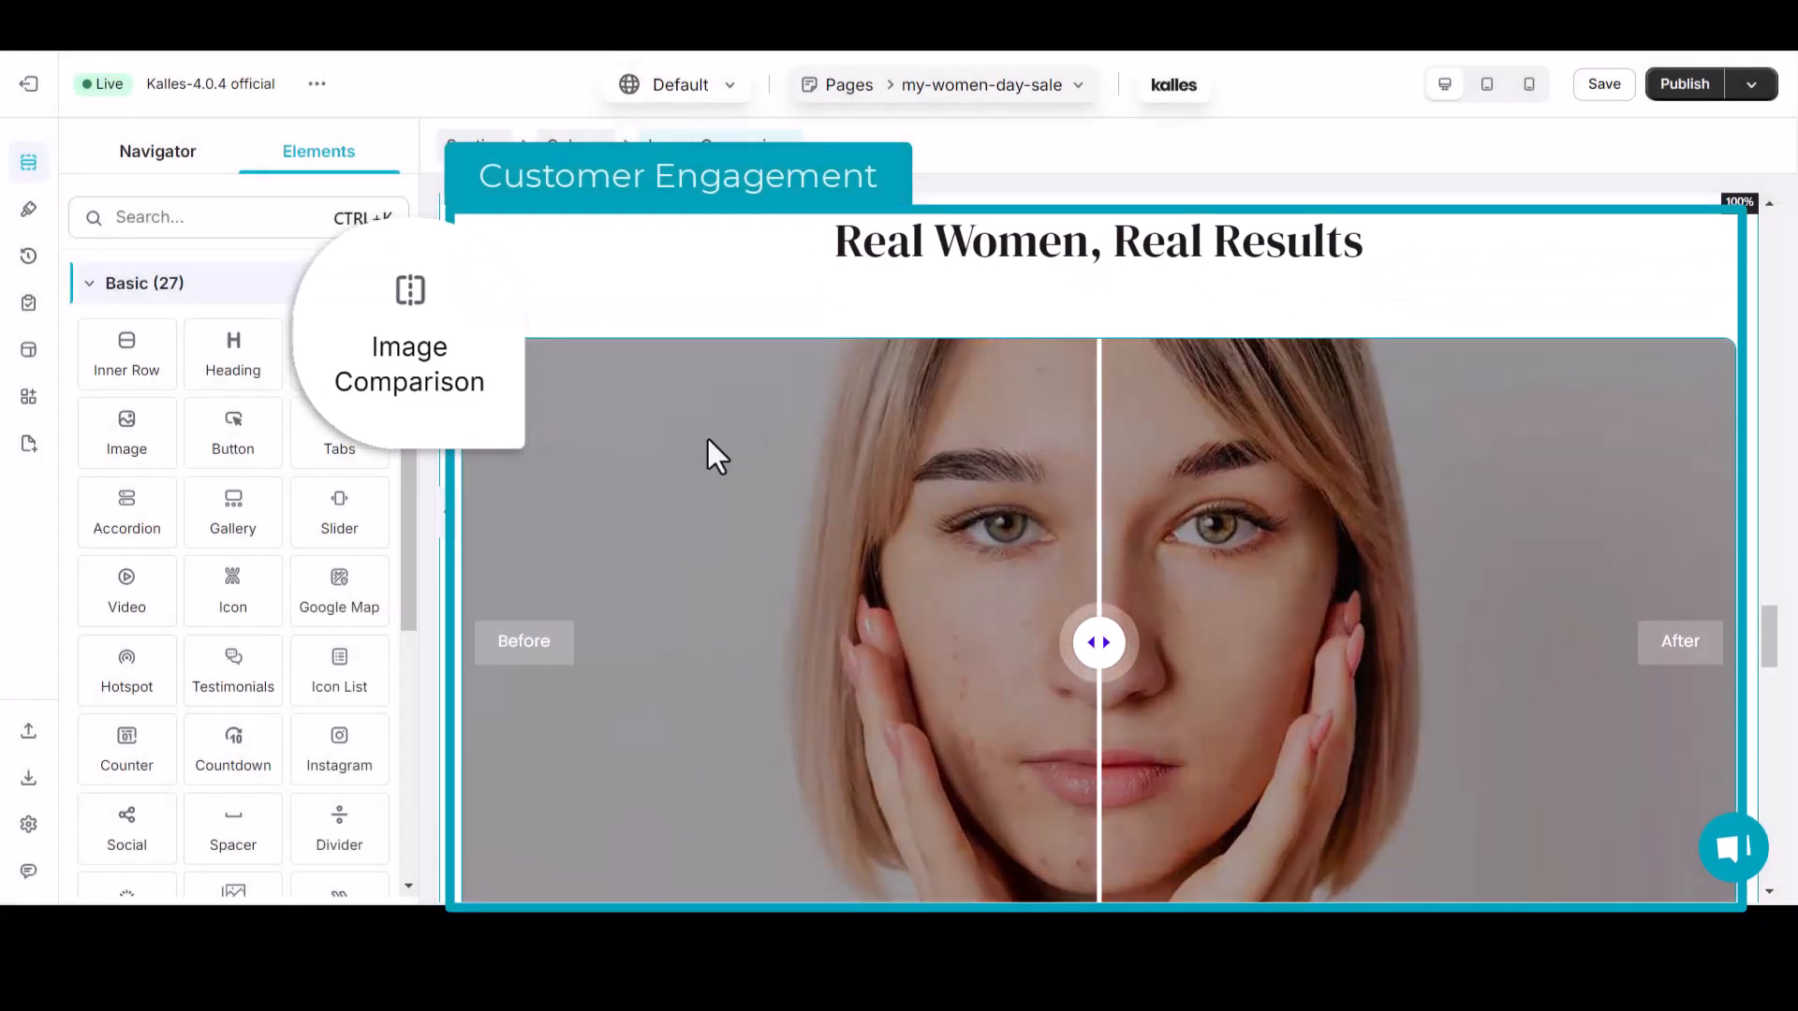
# Examine the before and after images of the image comparison under "Real Women, Real Results".
pyautogui.click(707, 440)
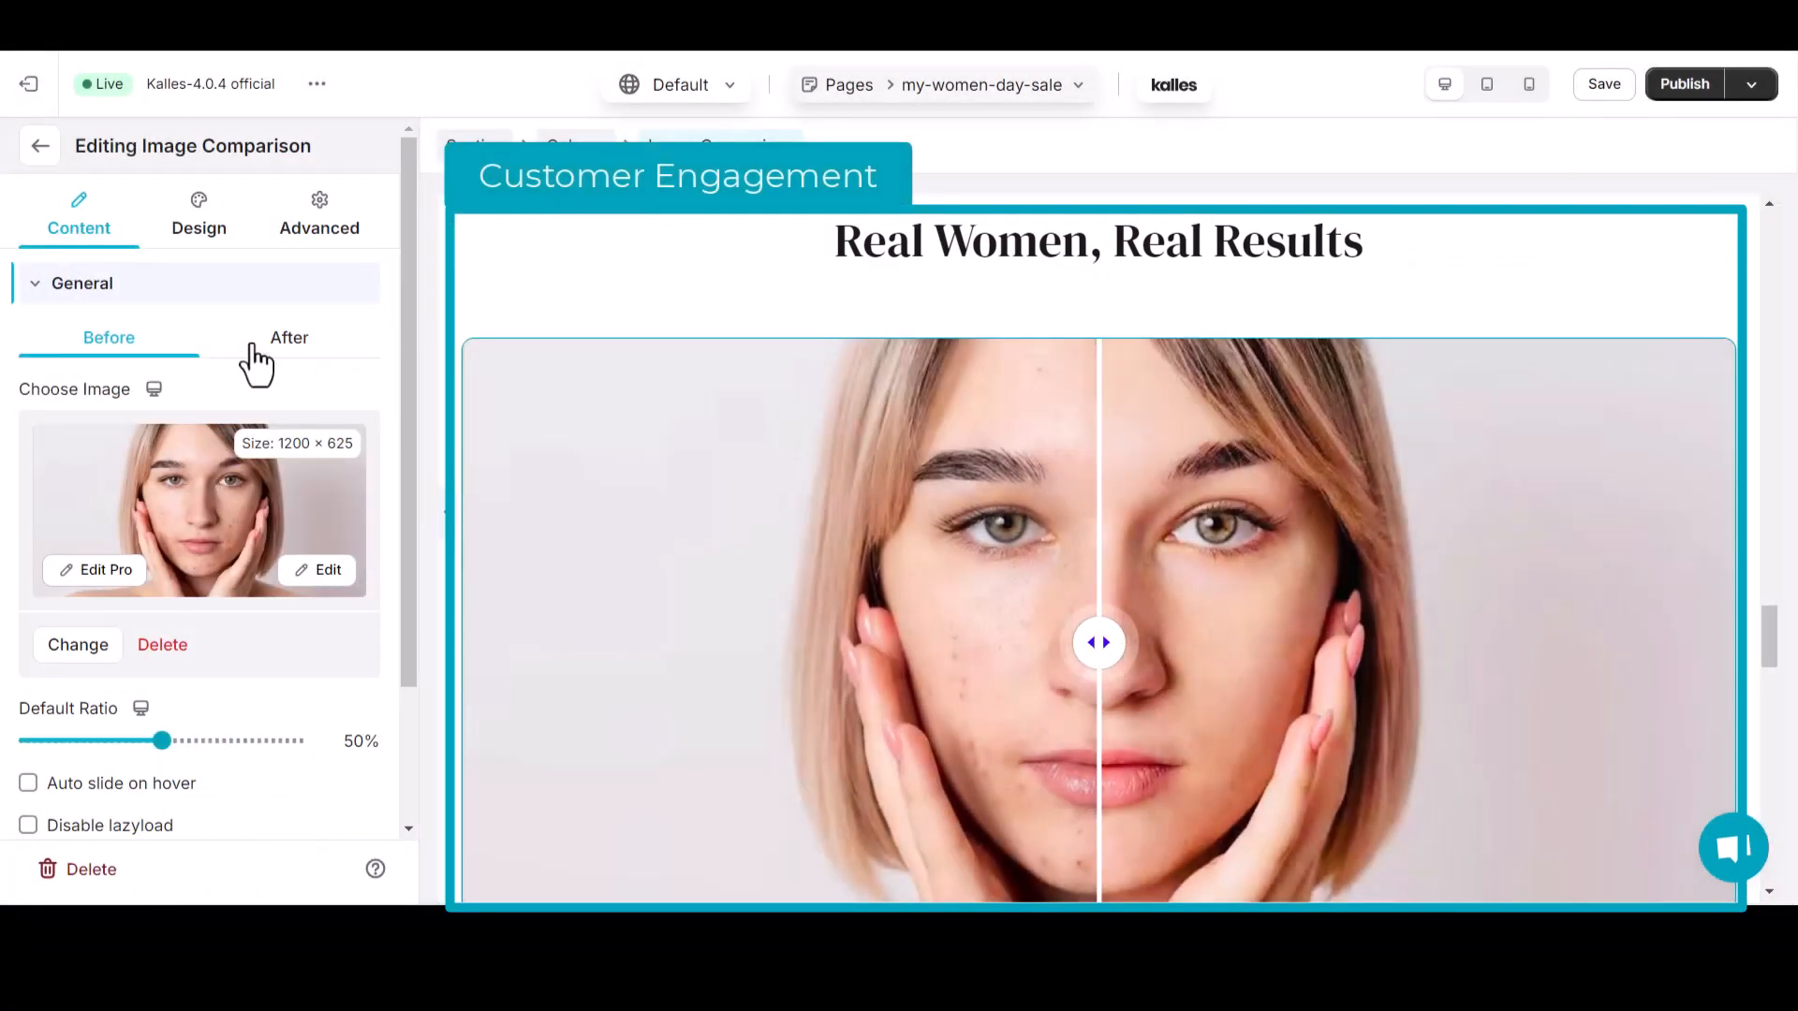
pyautogui.click(251, 348)
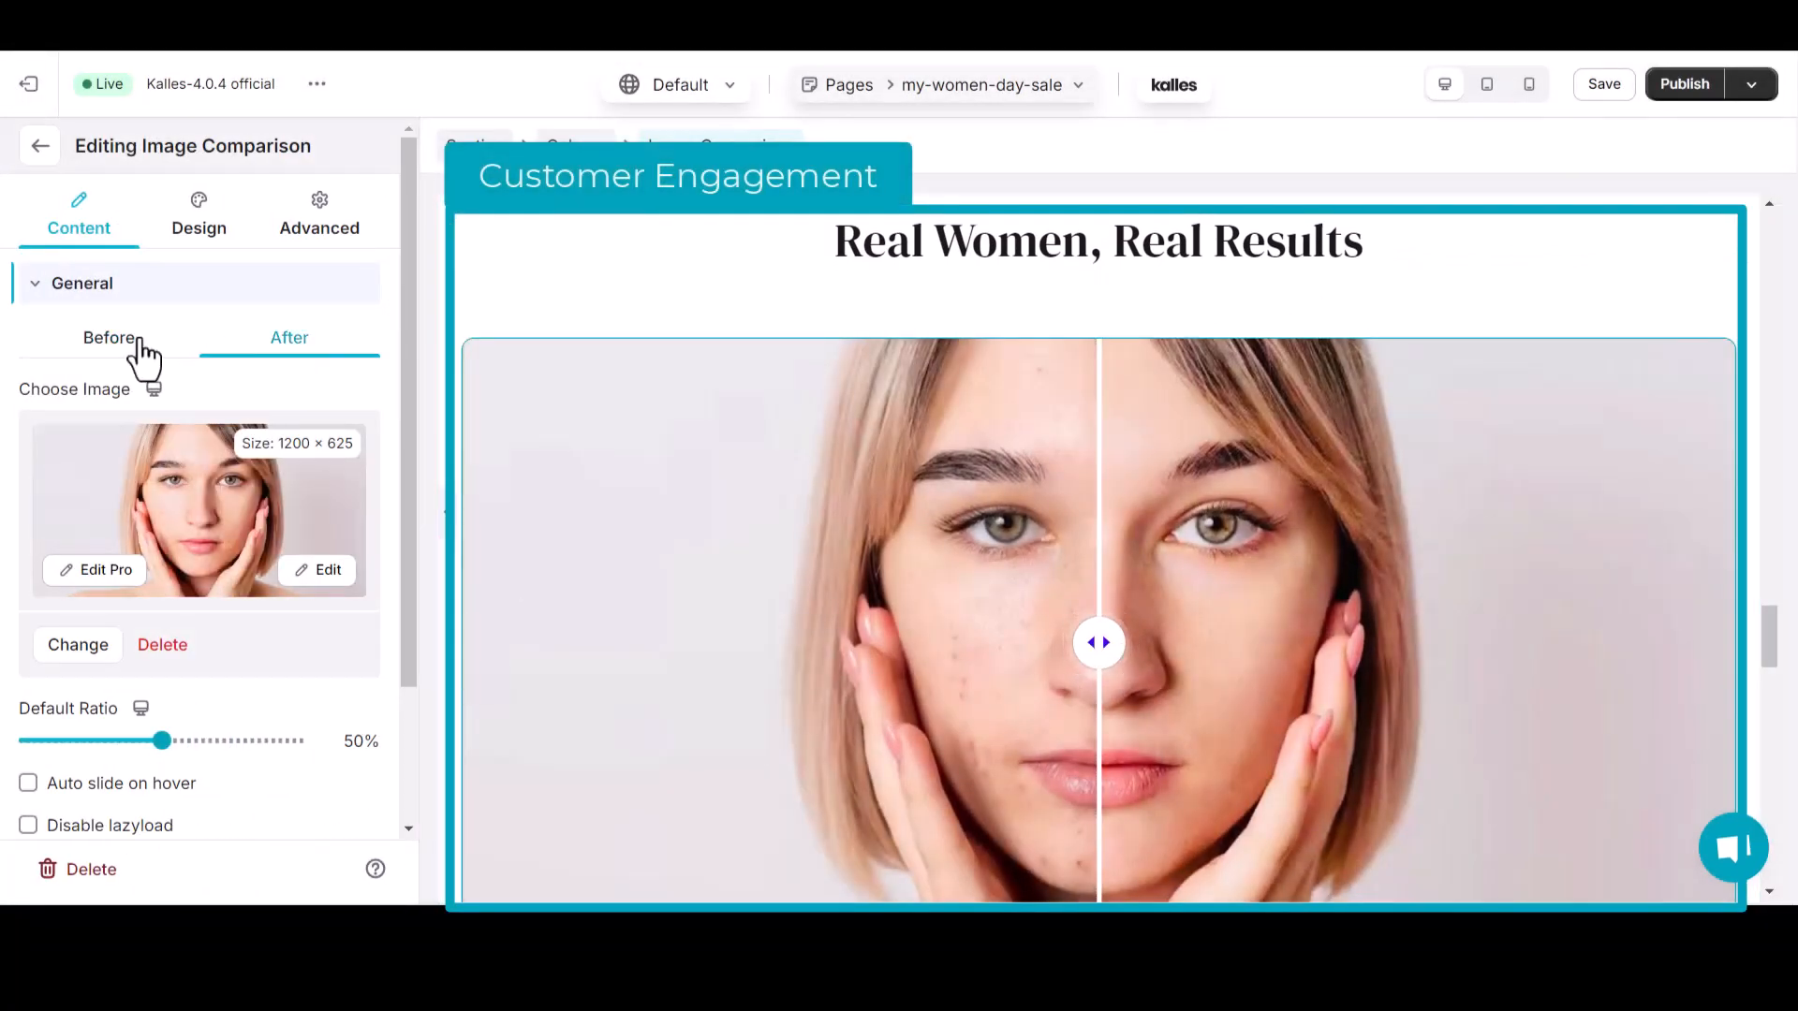
pyautogui.click(140, 351)
pyautogui.moveTo(1095, 645); pyautogui.dragTo(1098, 763)
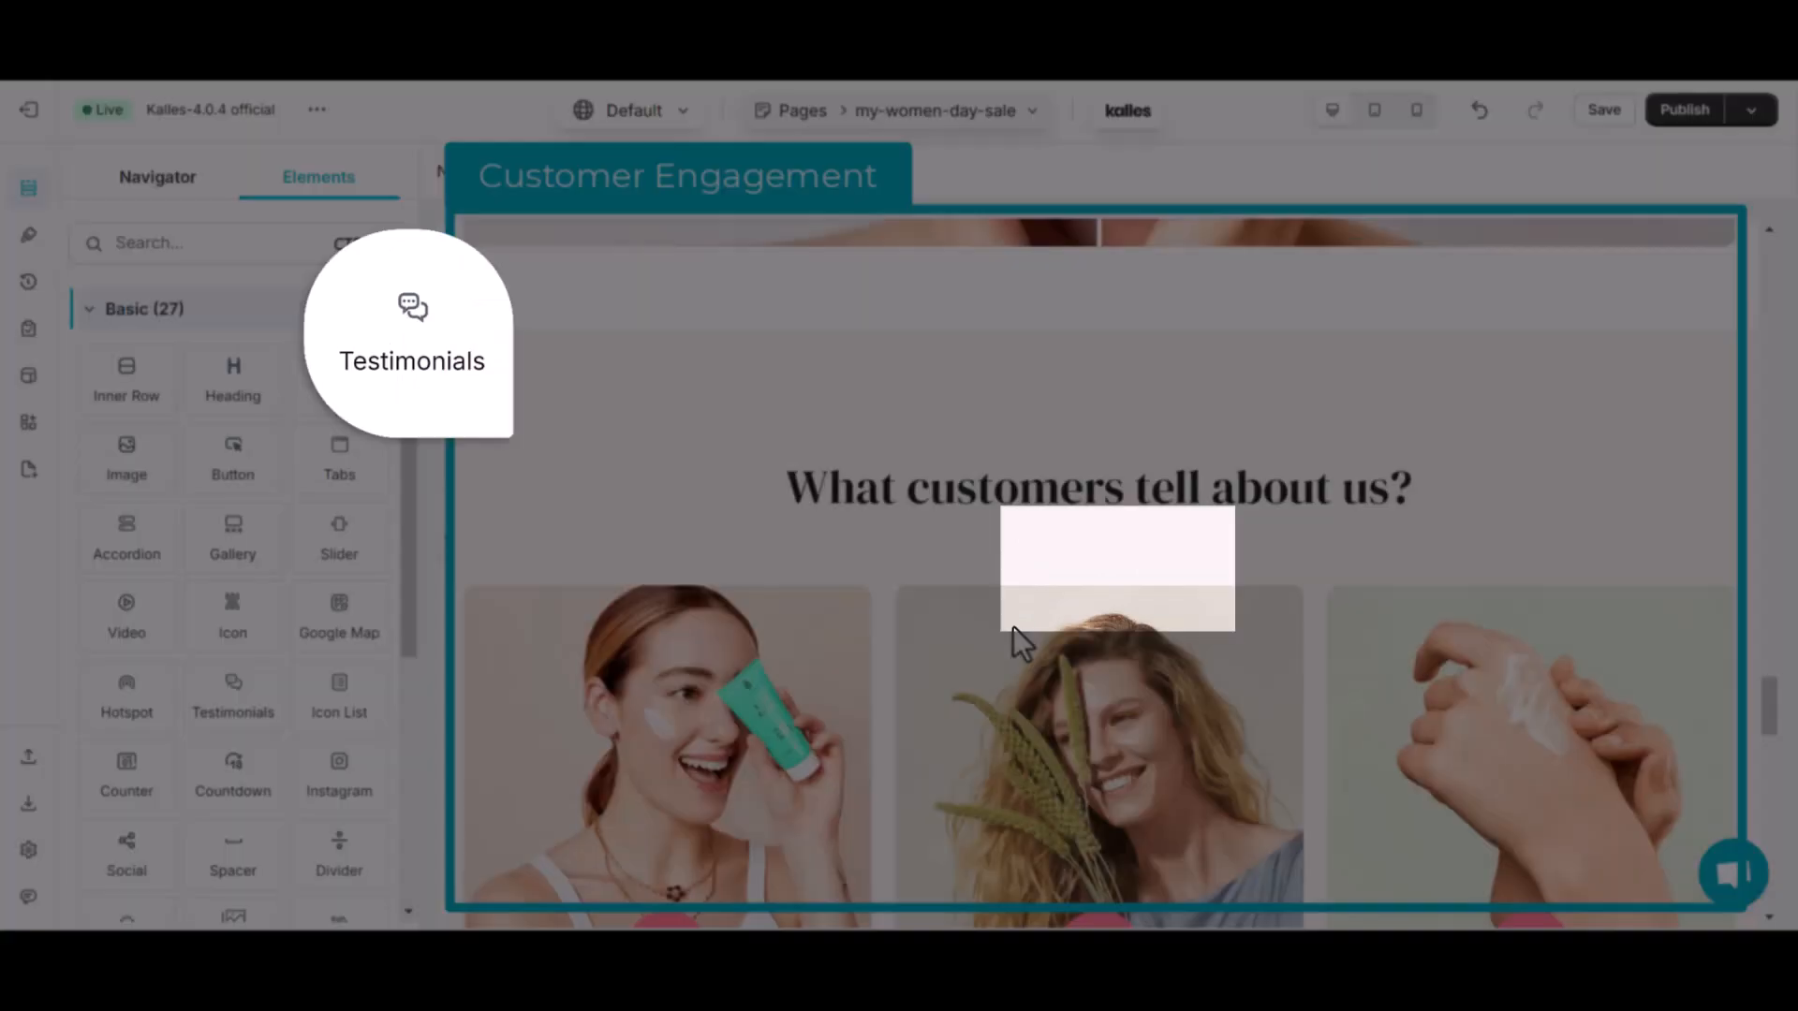
# Review the "What customers tell about us?" testimonials and the "Refund & Payment" section.
pyautogui.scroll(-3, 1014, 629)
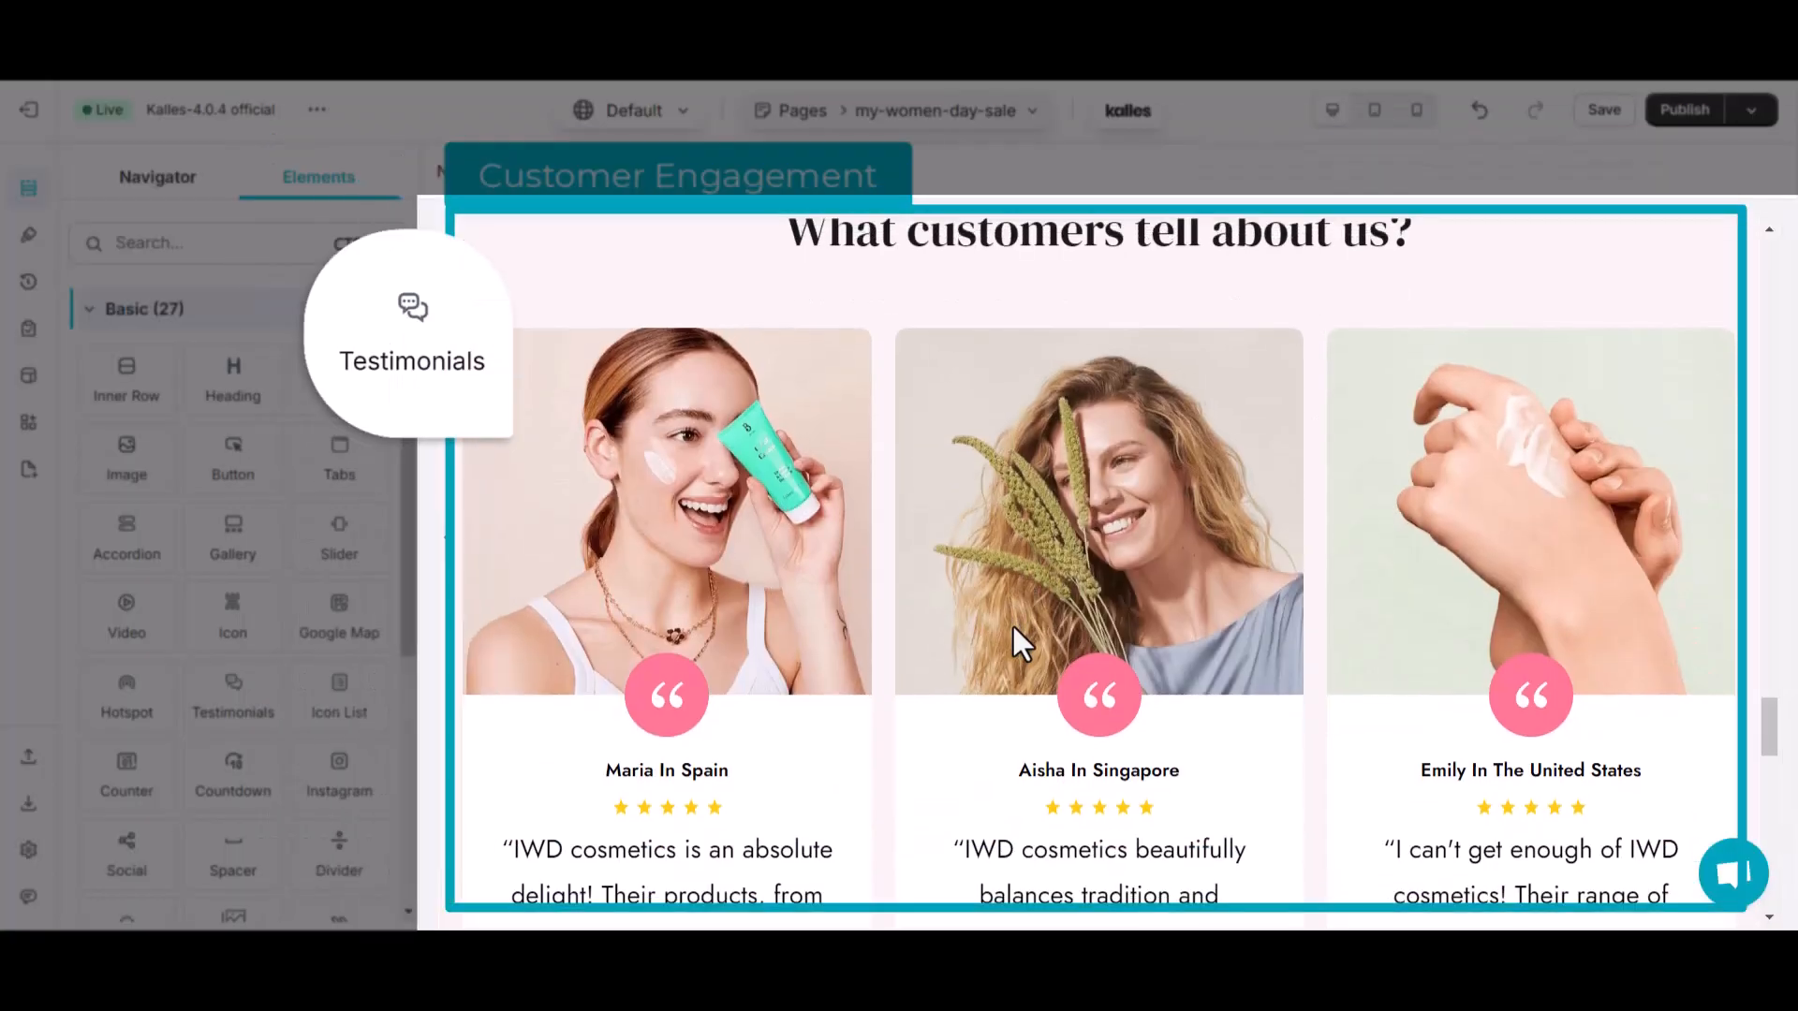
pyautogui.scroll(-3, 1013, 623)
pyautogui.scroll(-1, 1013, 626)
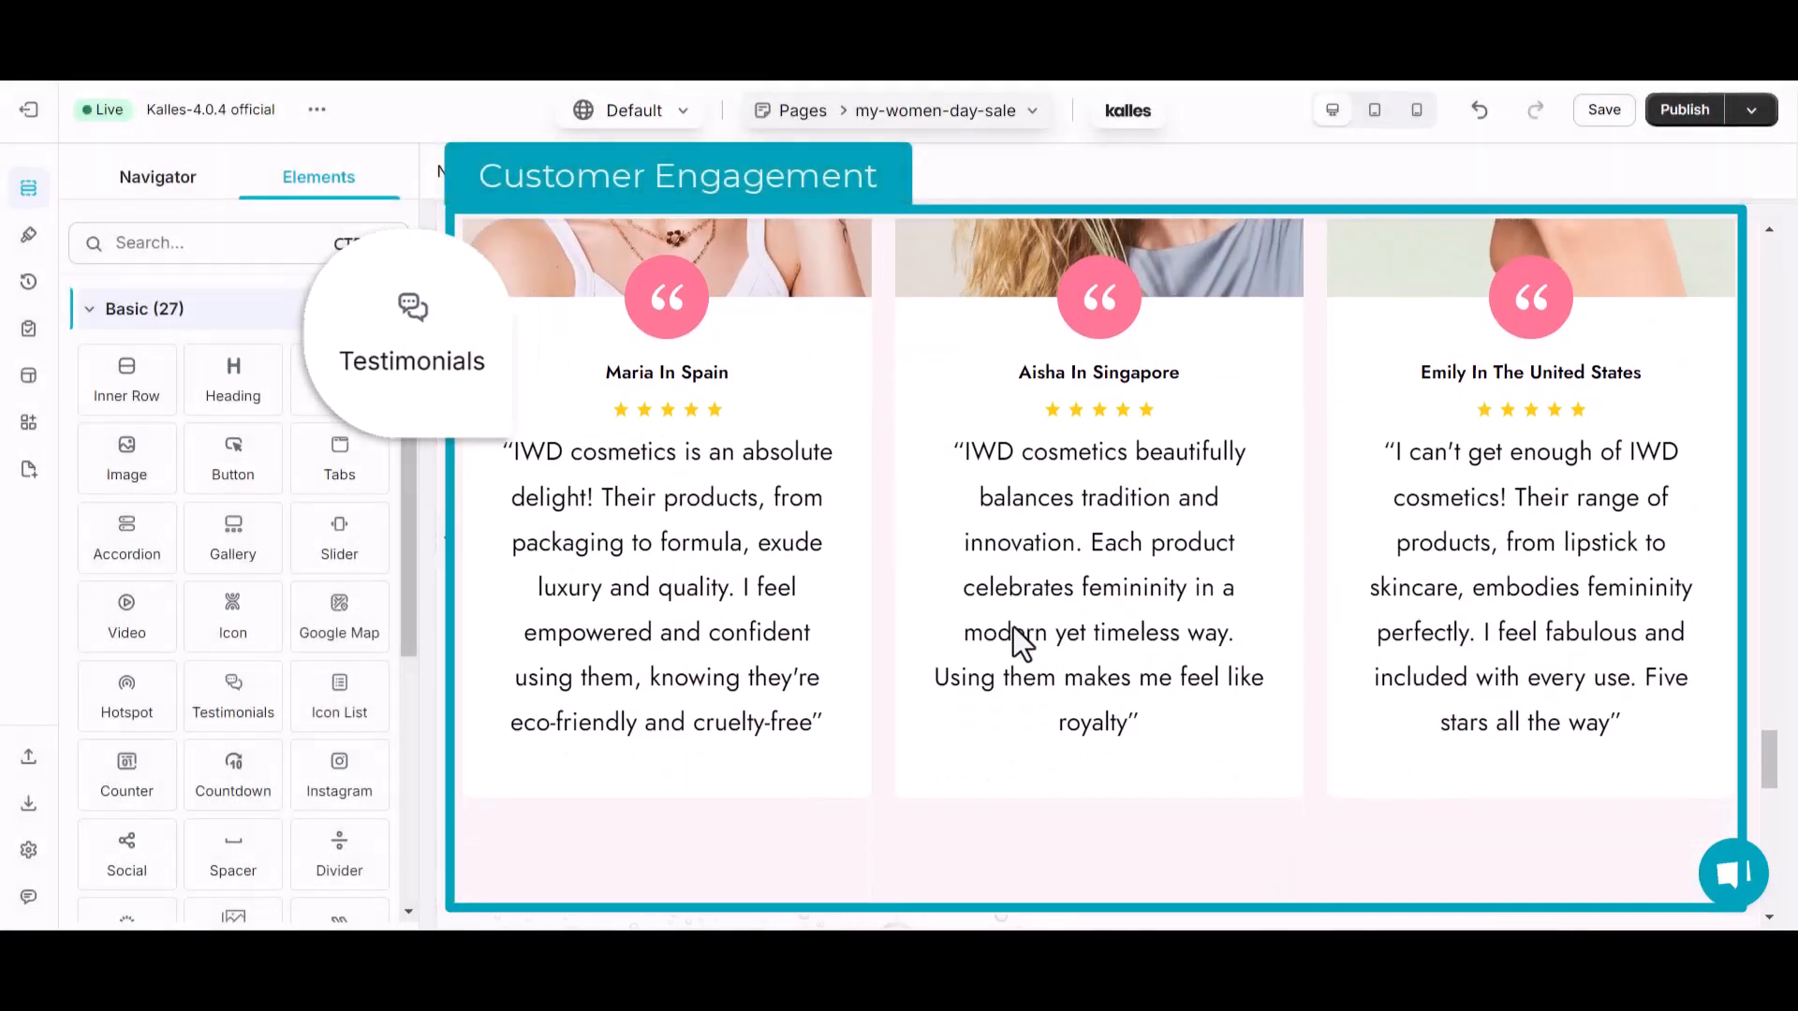
pyautogui.scroll(-7, 1020, 644)
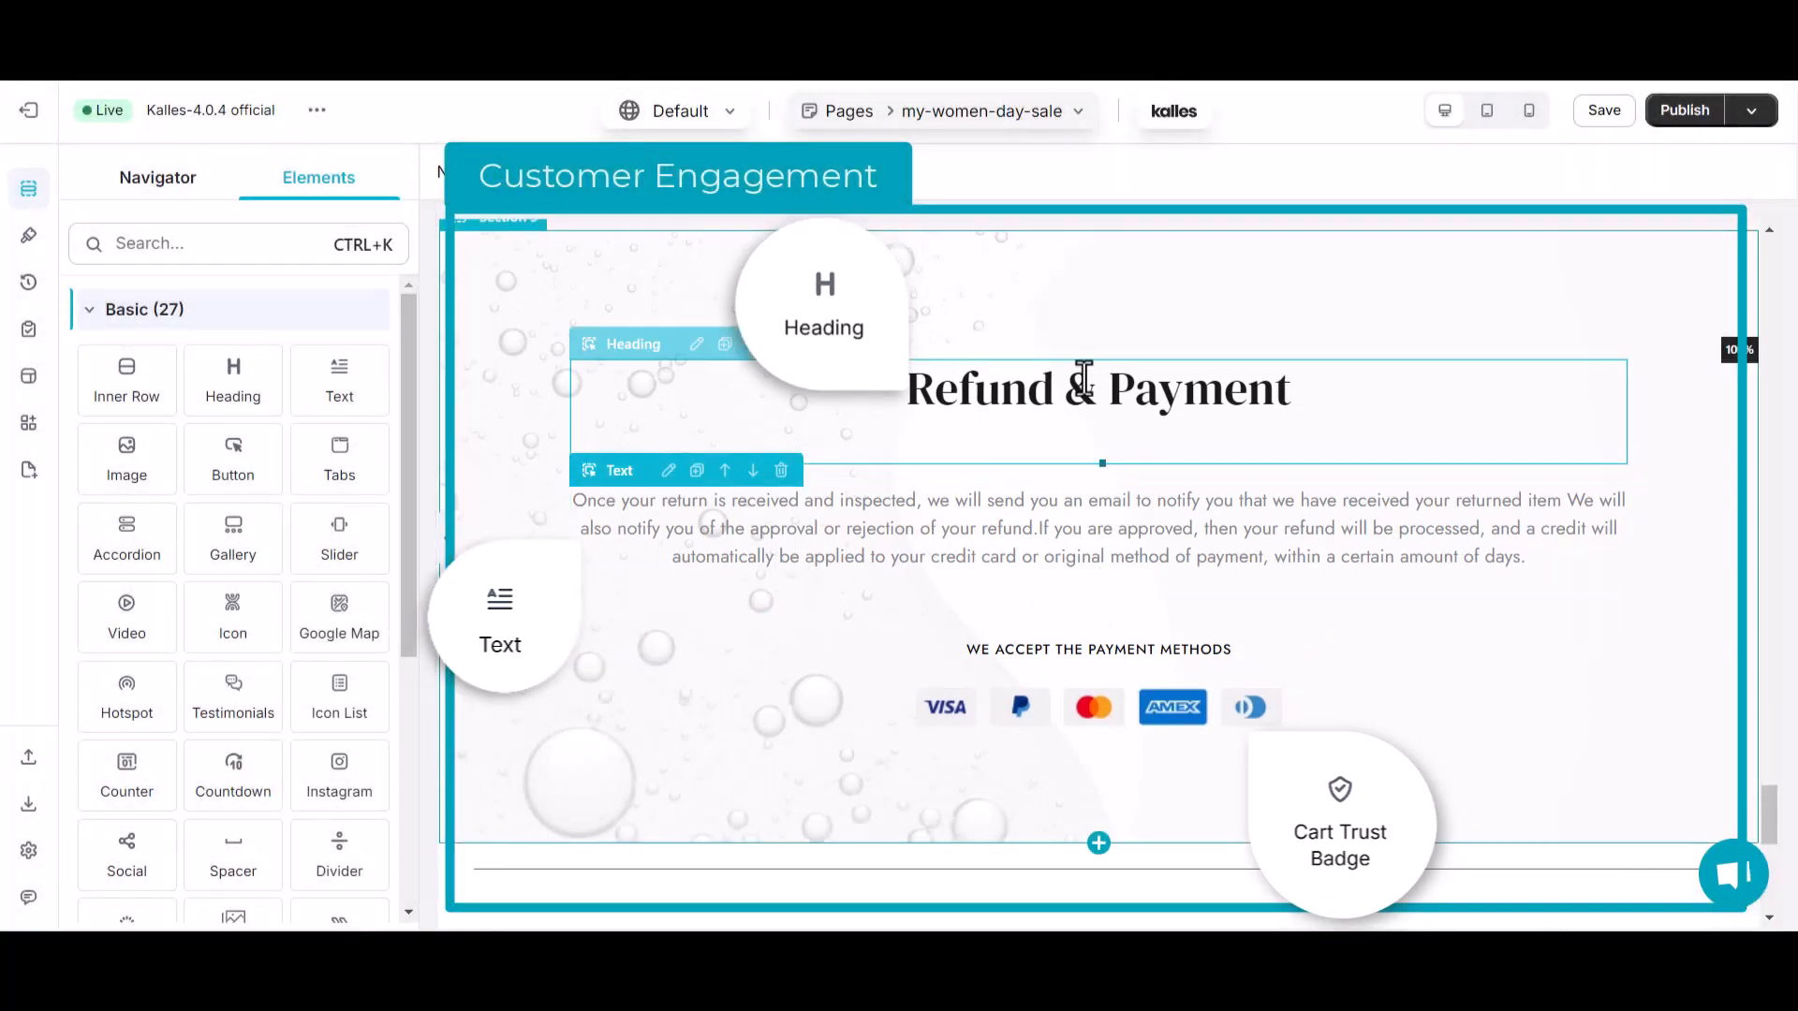
# Preview the "Items For You" product grid at the tablet breakpoint.
pyautogui.scroll(10, 1083, 377)
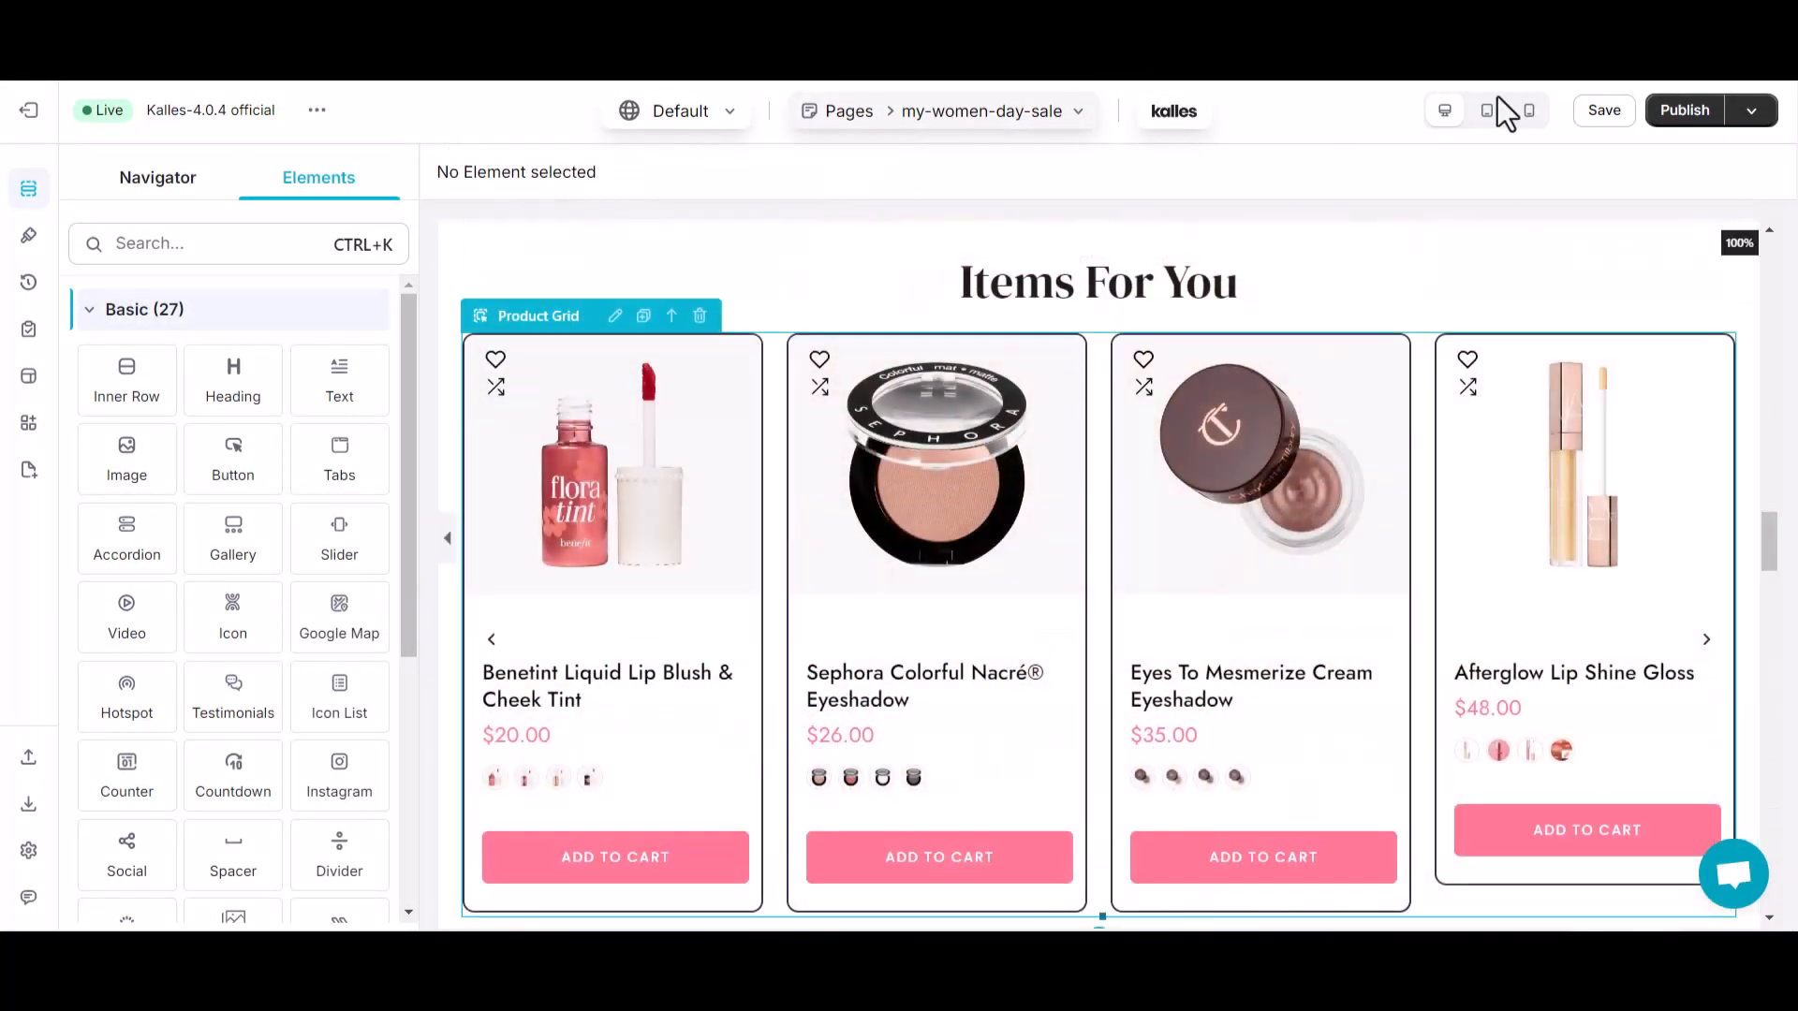
pyautogui.click(1488, 111)
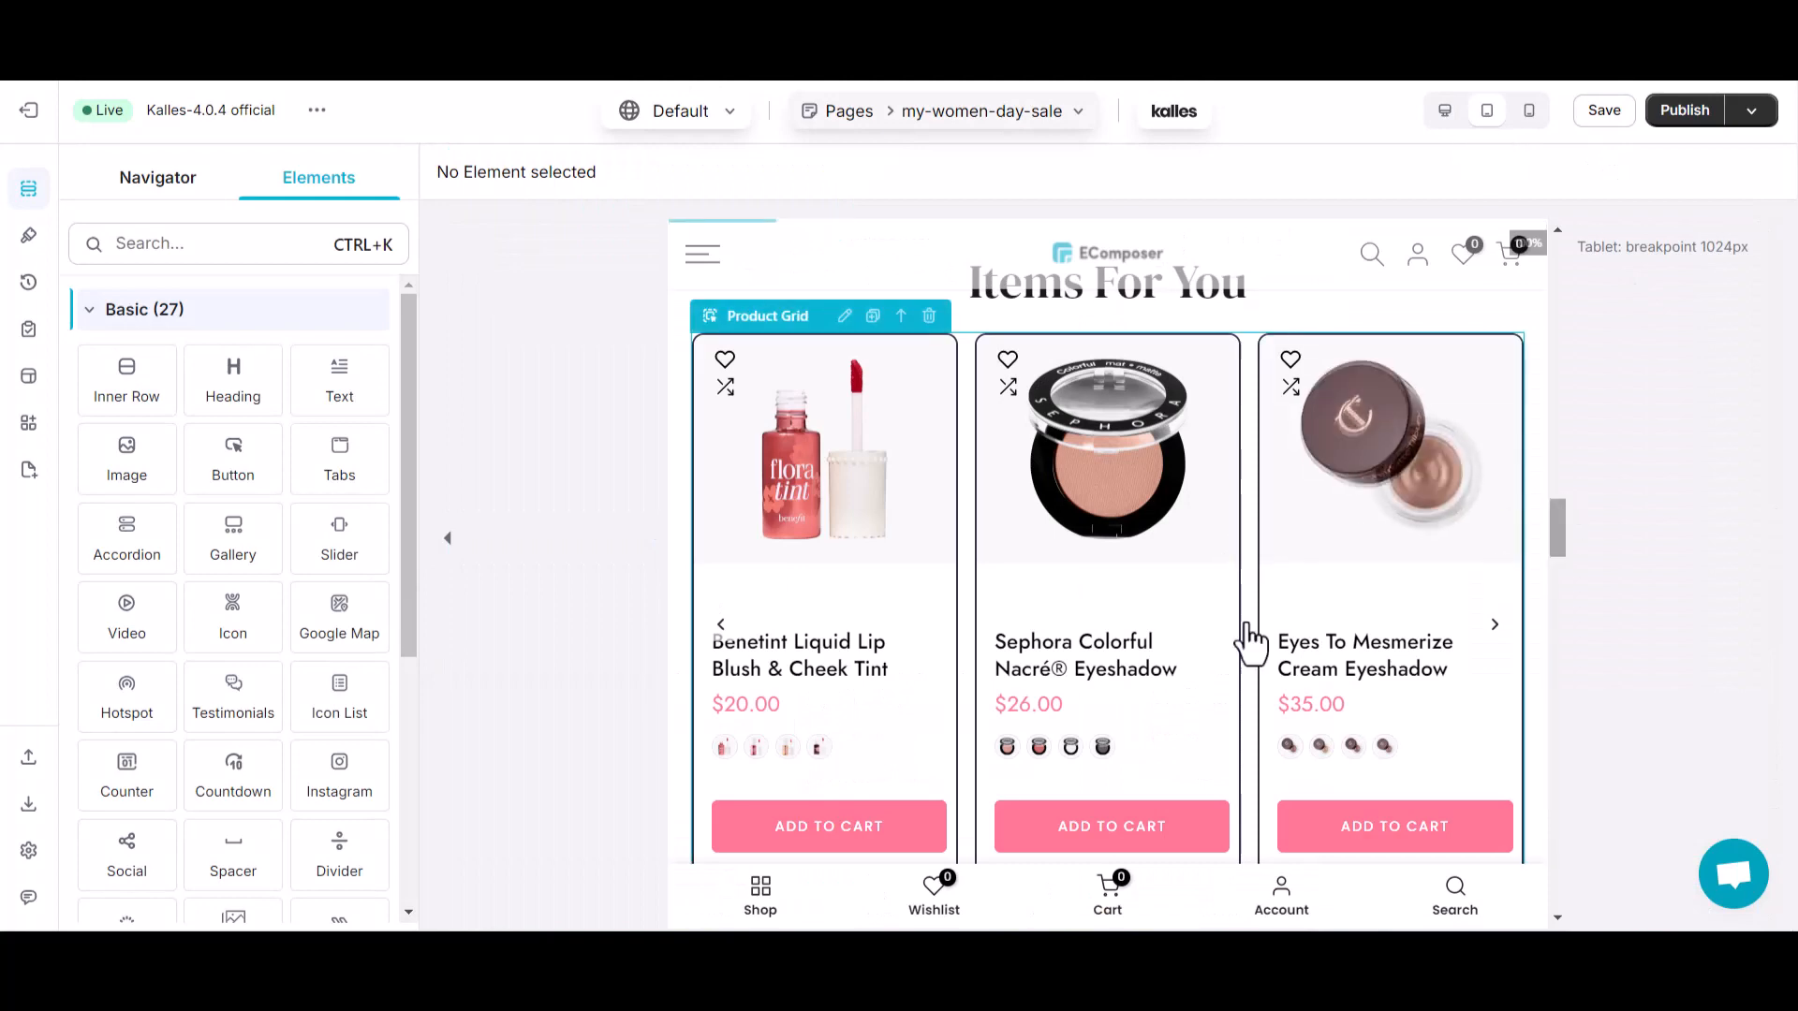
pyautogui.scroll(-1, 1050, 622)
pyautogui.scroll(1, 1039, 609)
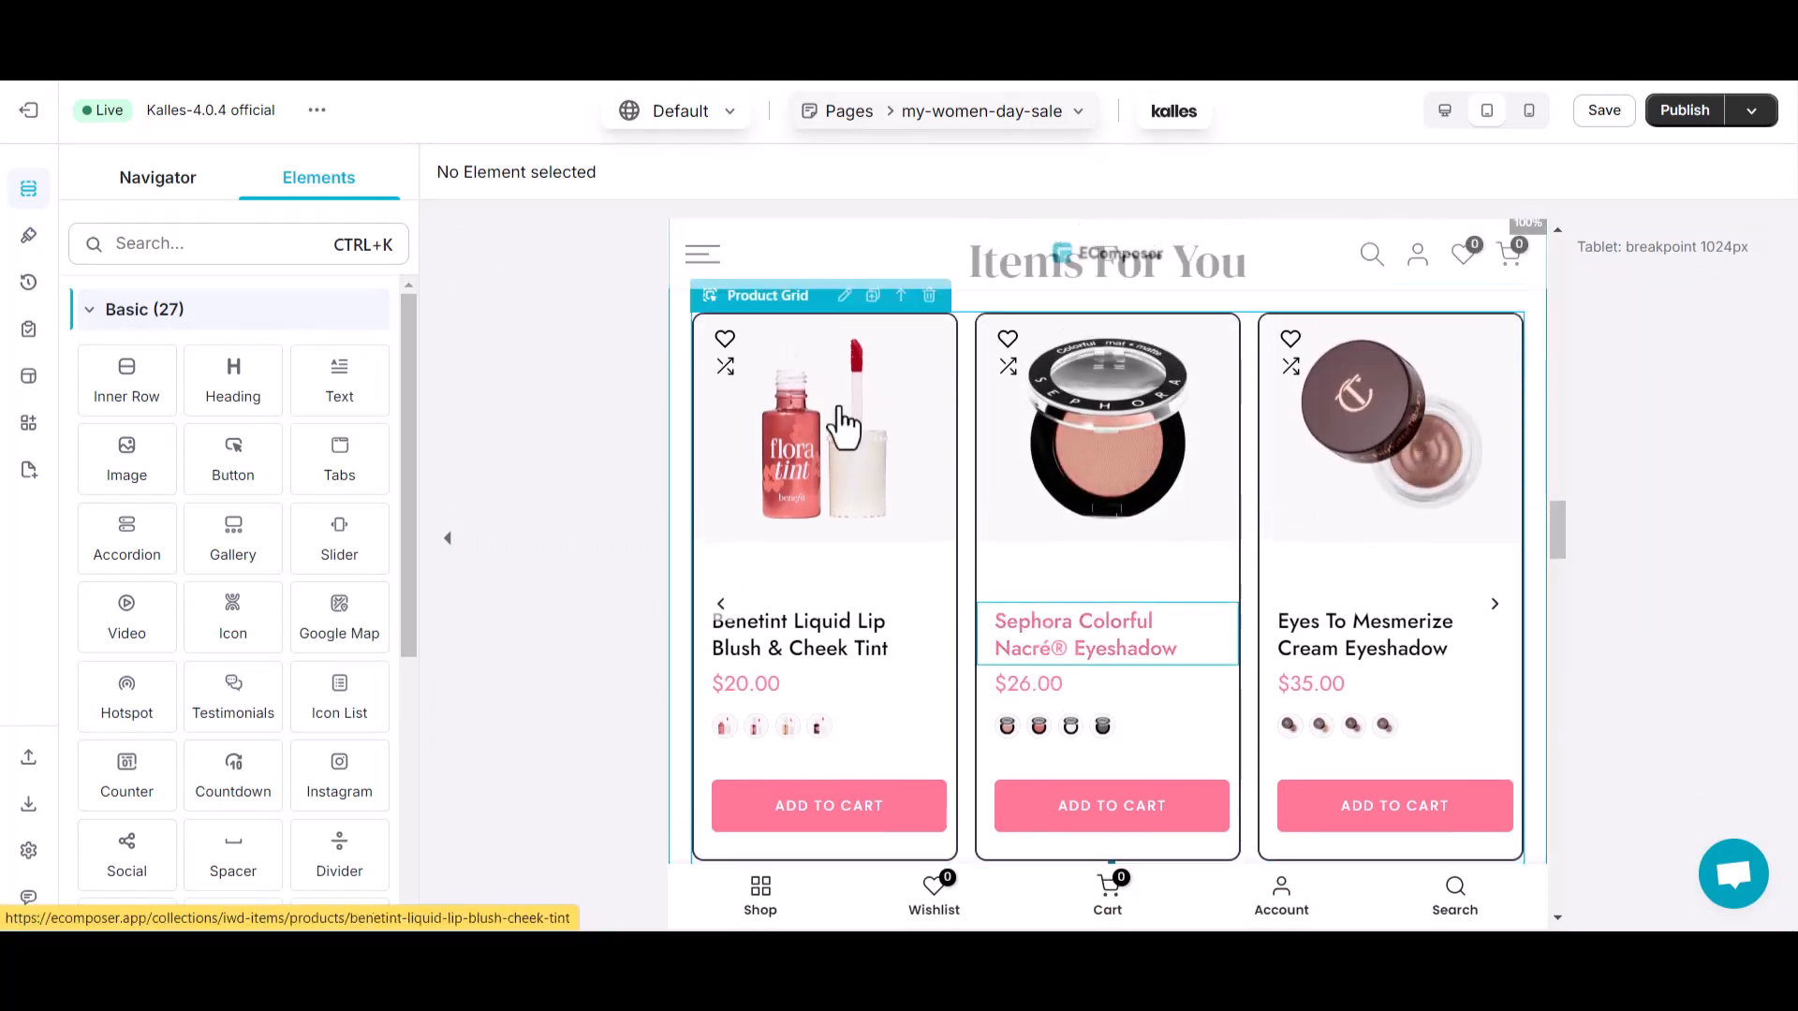
# Change the layout of the "Items For You" product grid to Grid in the tablet view.
pyautogui.click(848, 309)
pyautogui.scroll(-5, 243, 484)
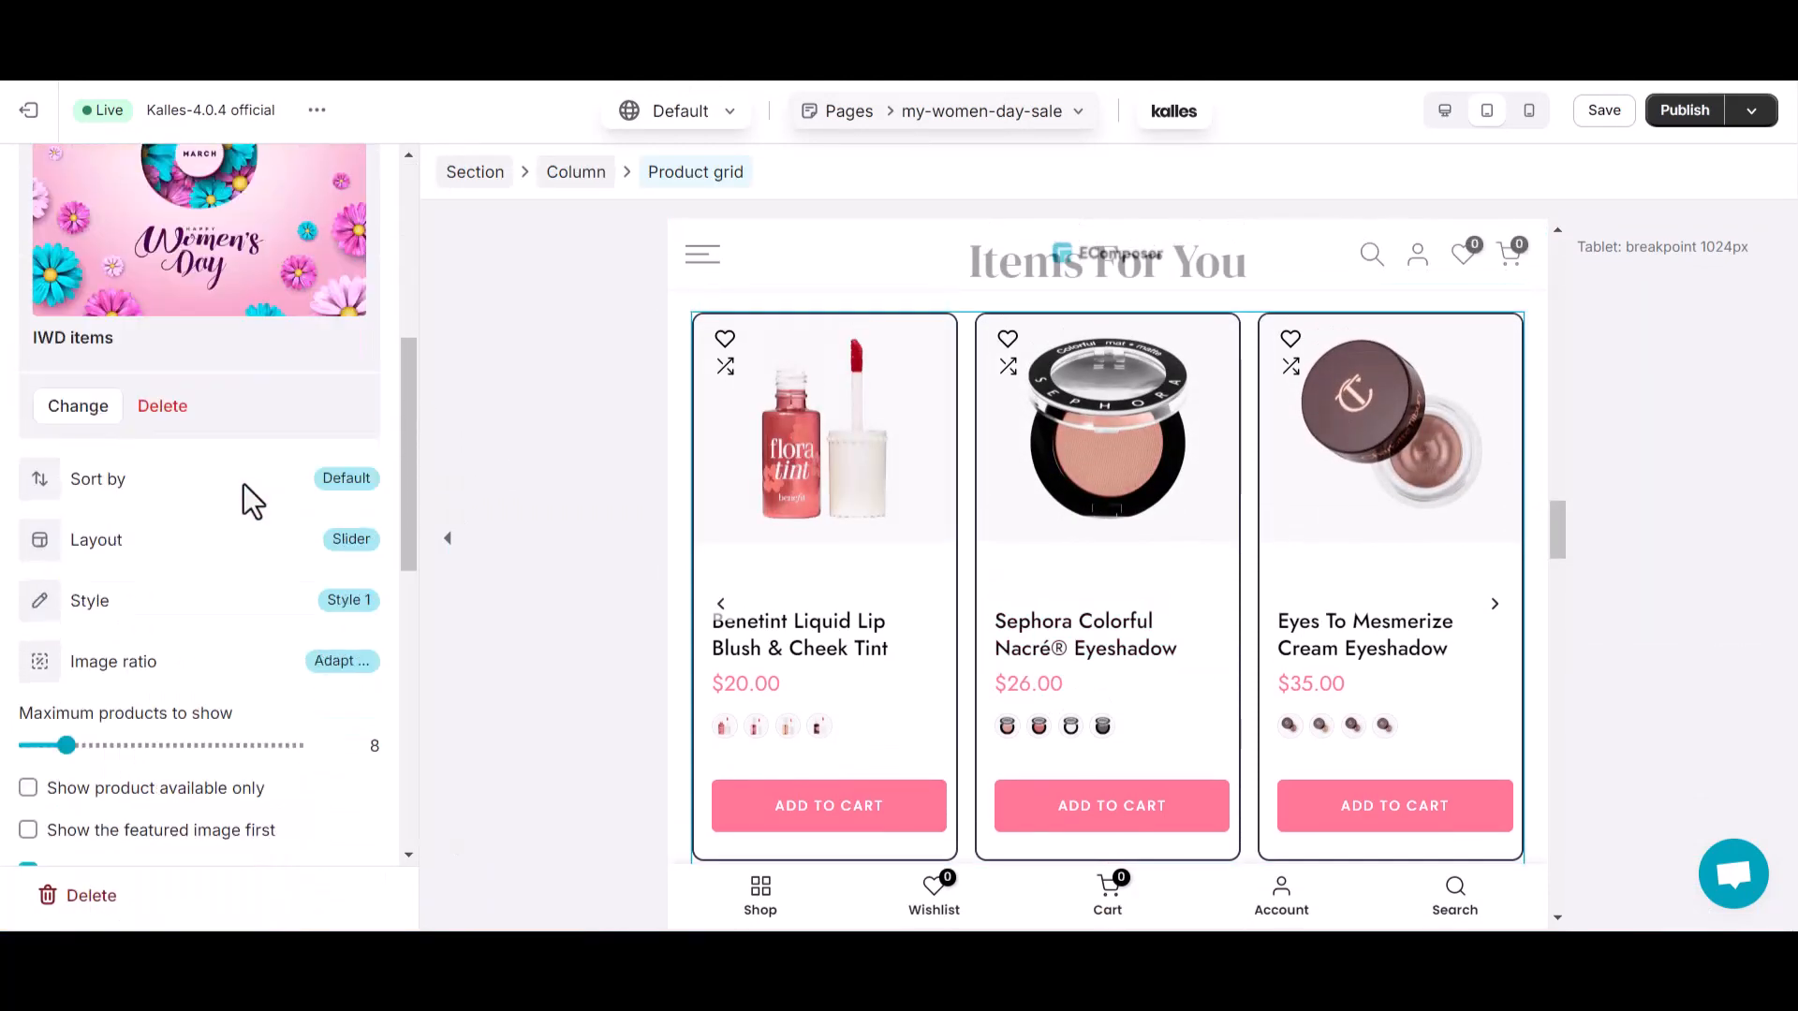
pyautogui.scroll(-1, 243, 484)
pyautogui.scroll(1, 202, 691)
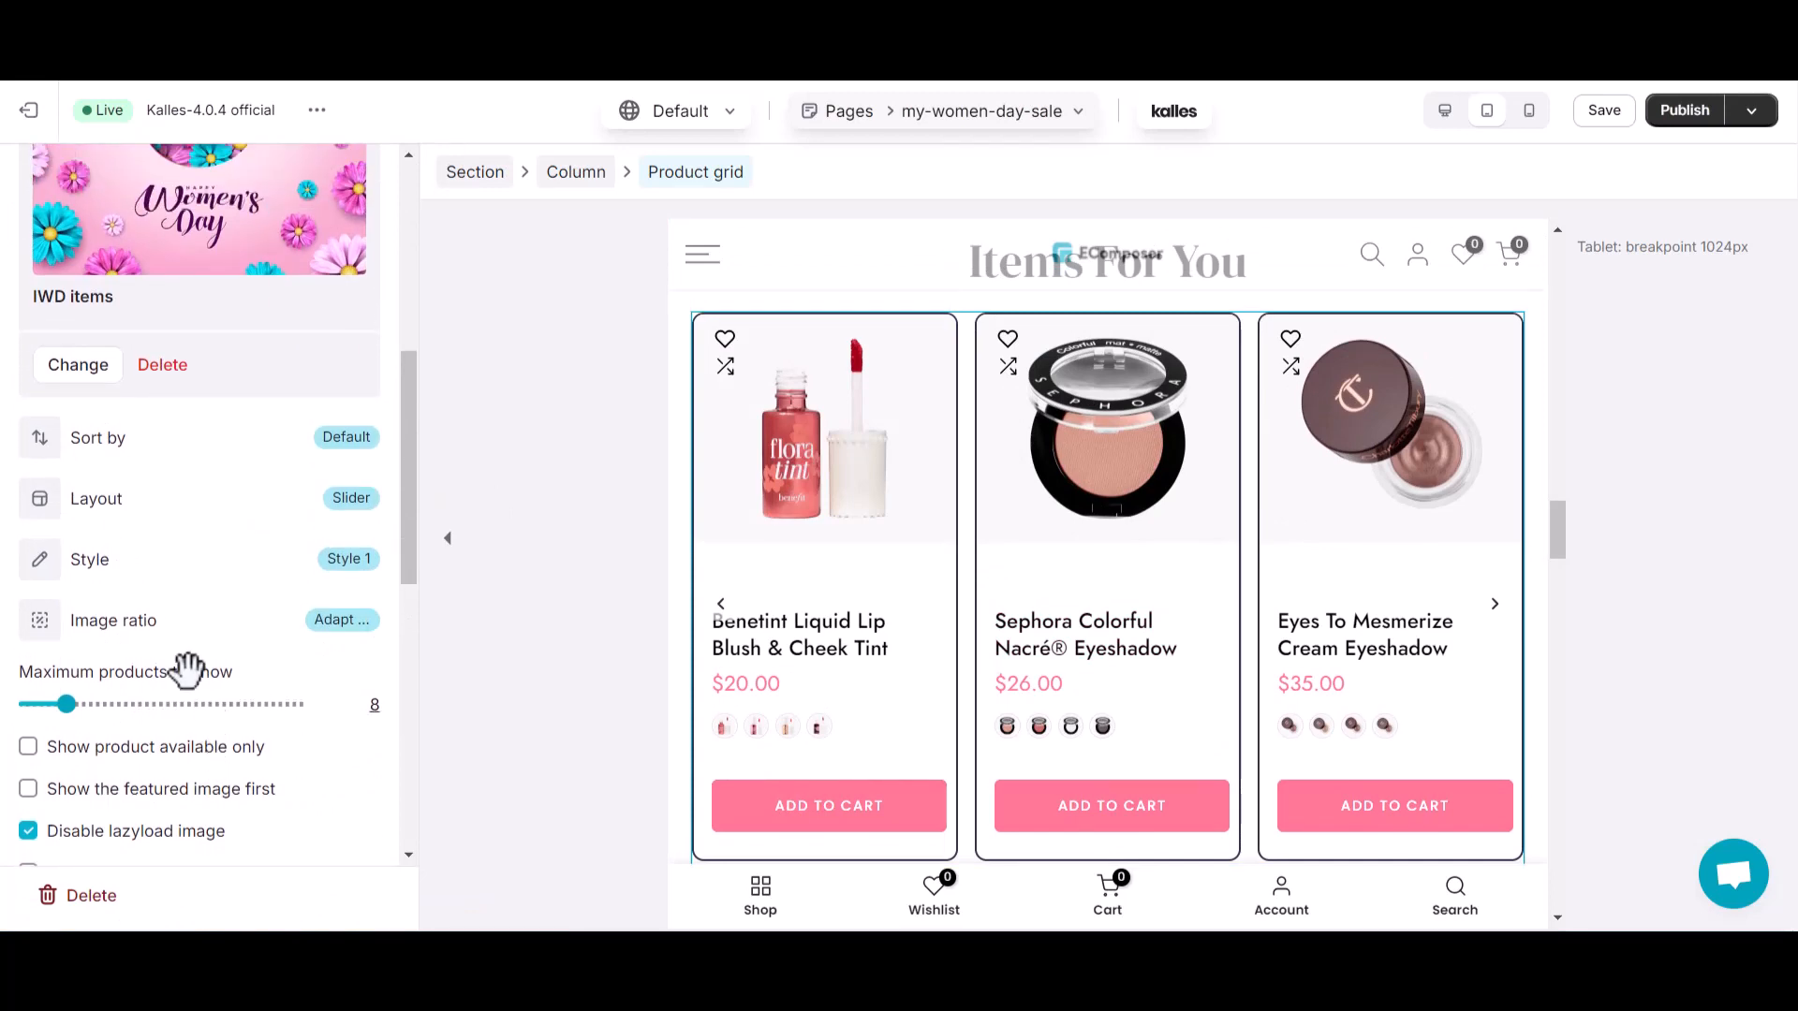
pyautogui.click(56, 608)
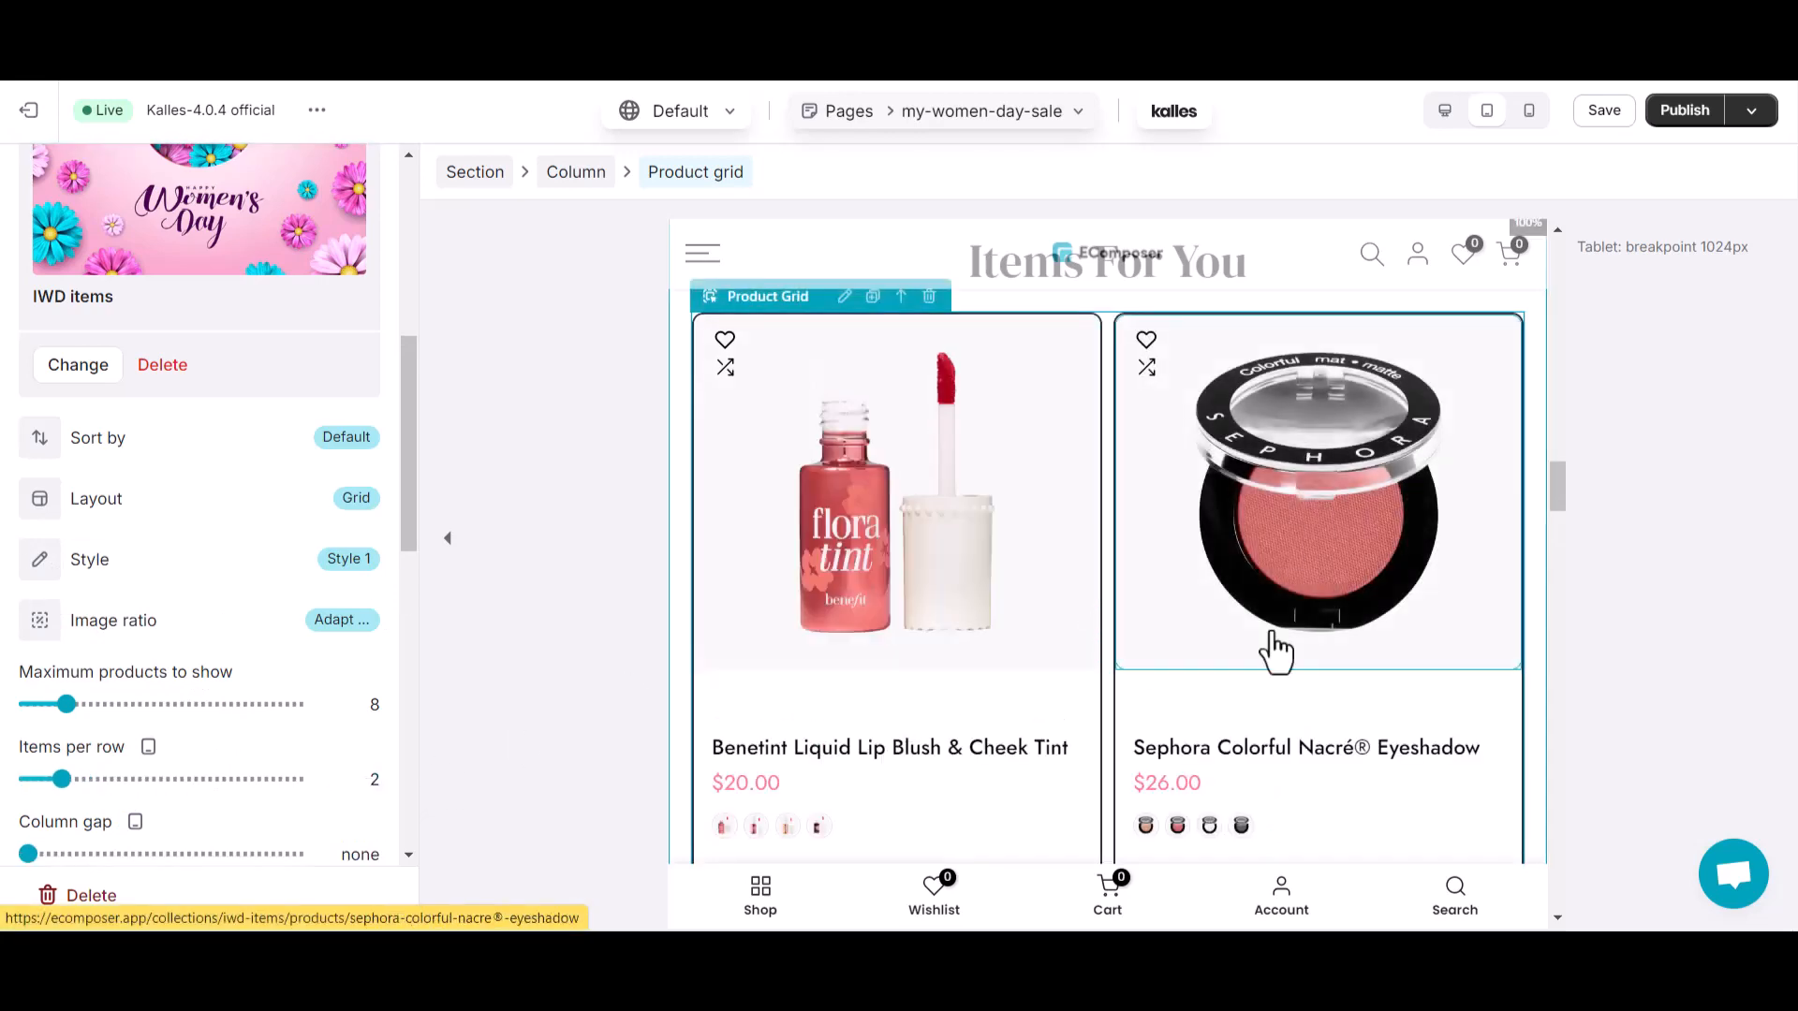
# Check the grid layout of "Items For You" on tablet and switch to the mobile view.
pyautogui.scroll(-7, 1310, 629)
pyautogui.scroll(8, 1340, 607)
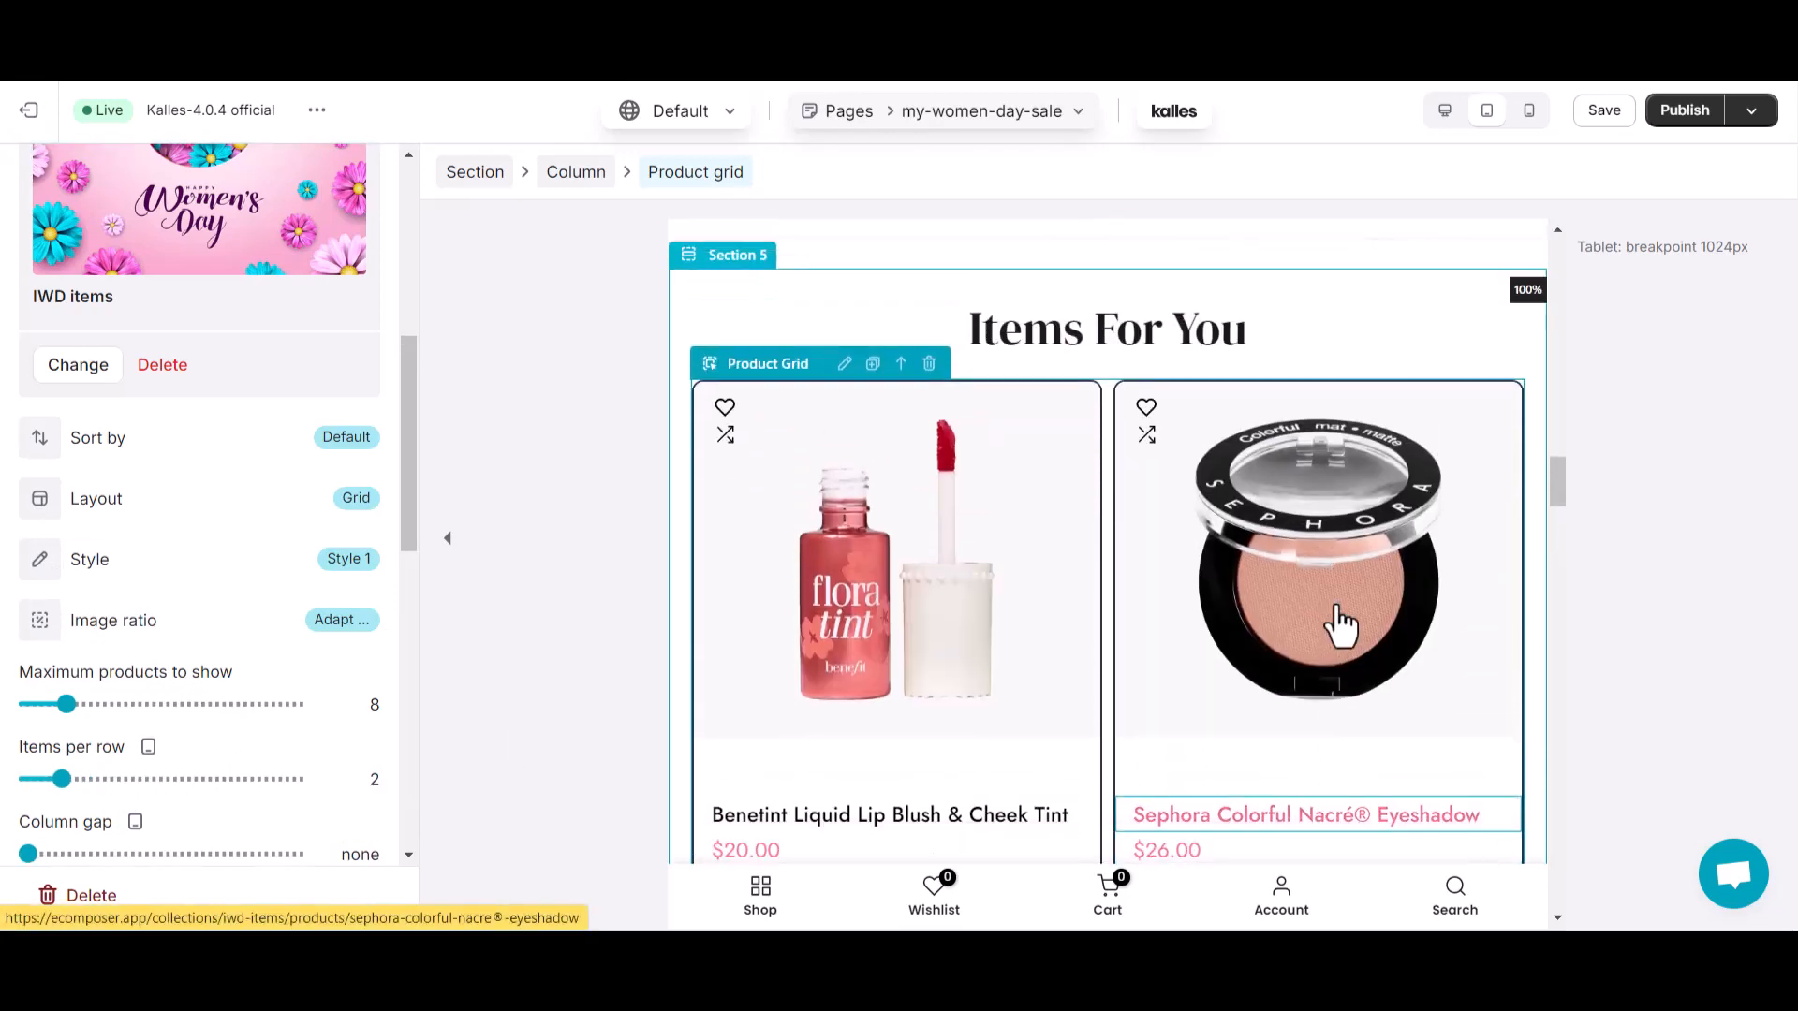
pyautogui.scroll(-1, 1340, 607)
pyautogui.click(1533, 114)
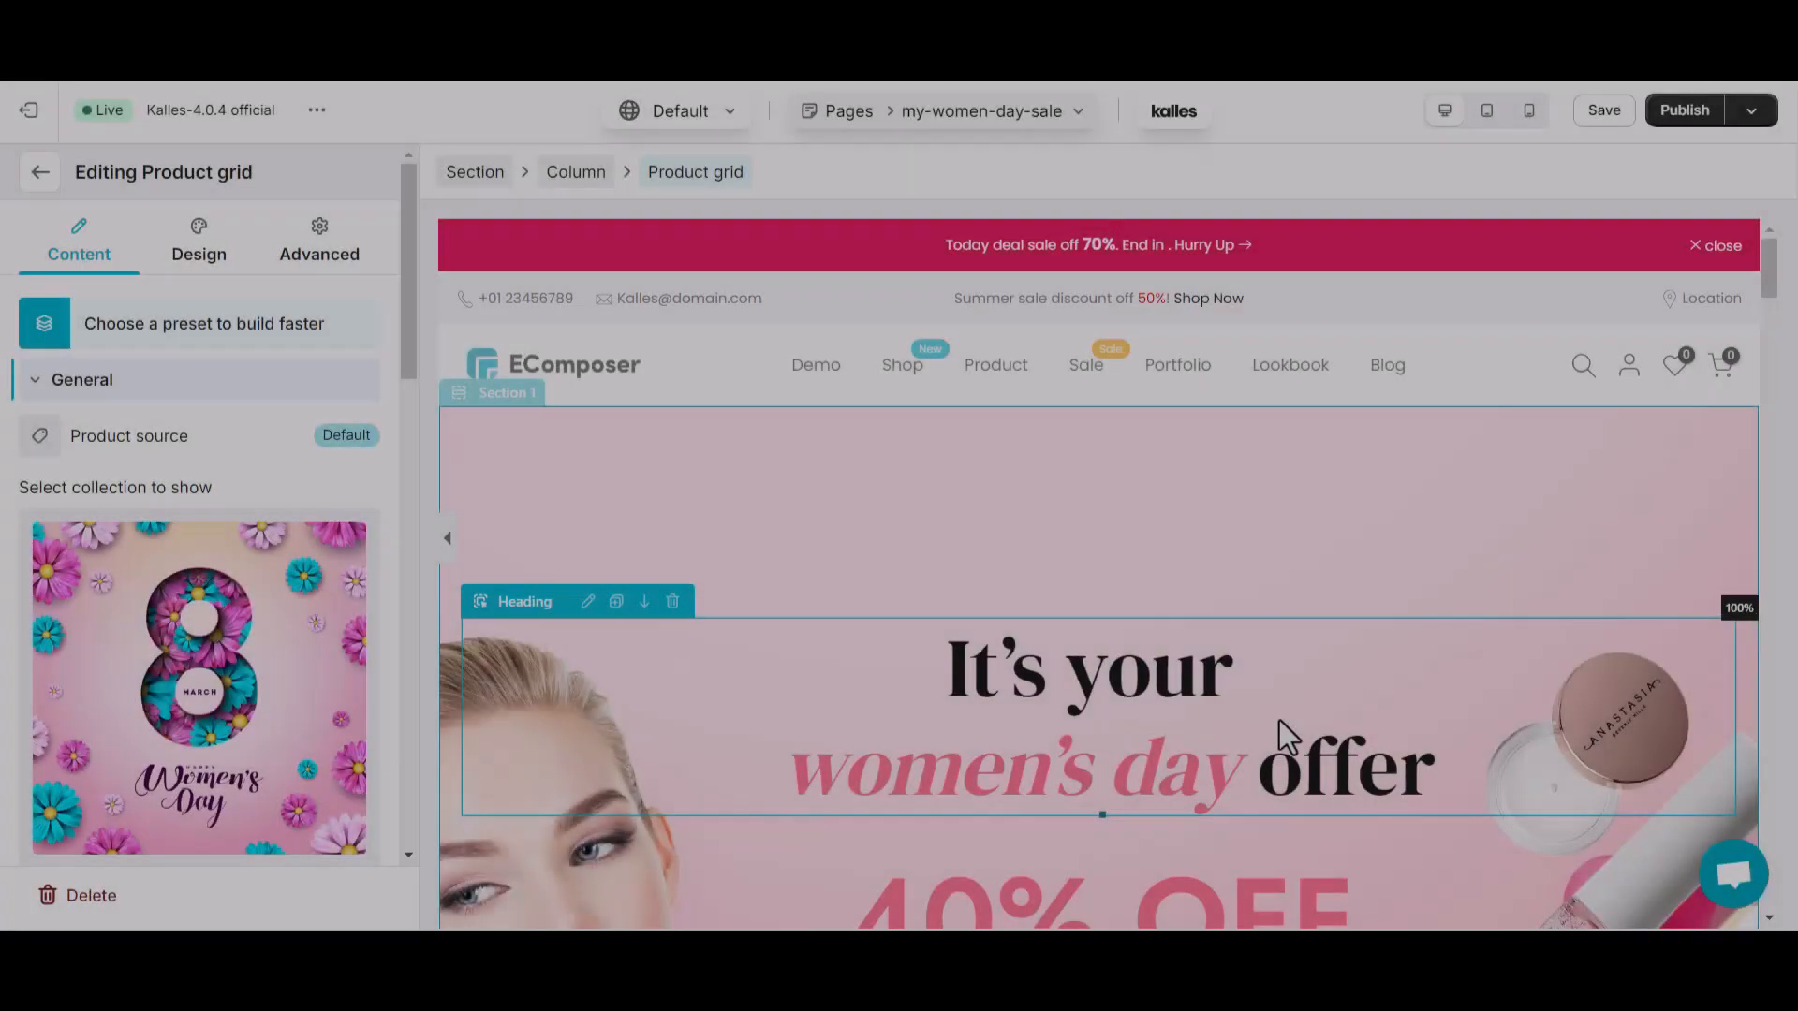
# Save and publish the my-women-day-sale page as visible, keeping its title and slug.
pyautogui.scroll(-2, 1278, 721)
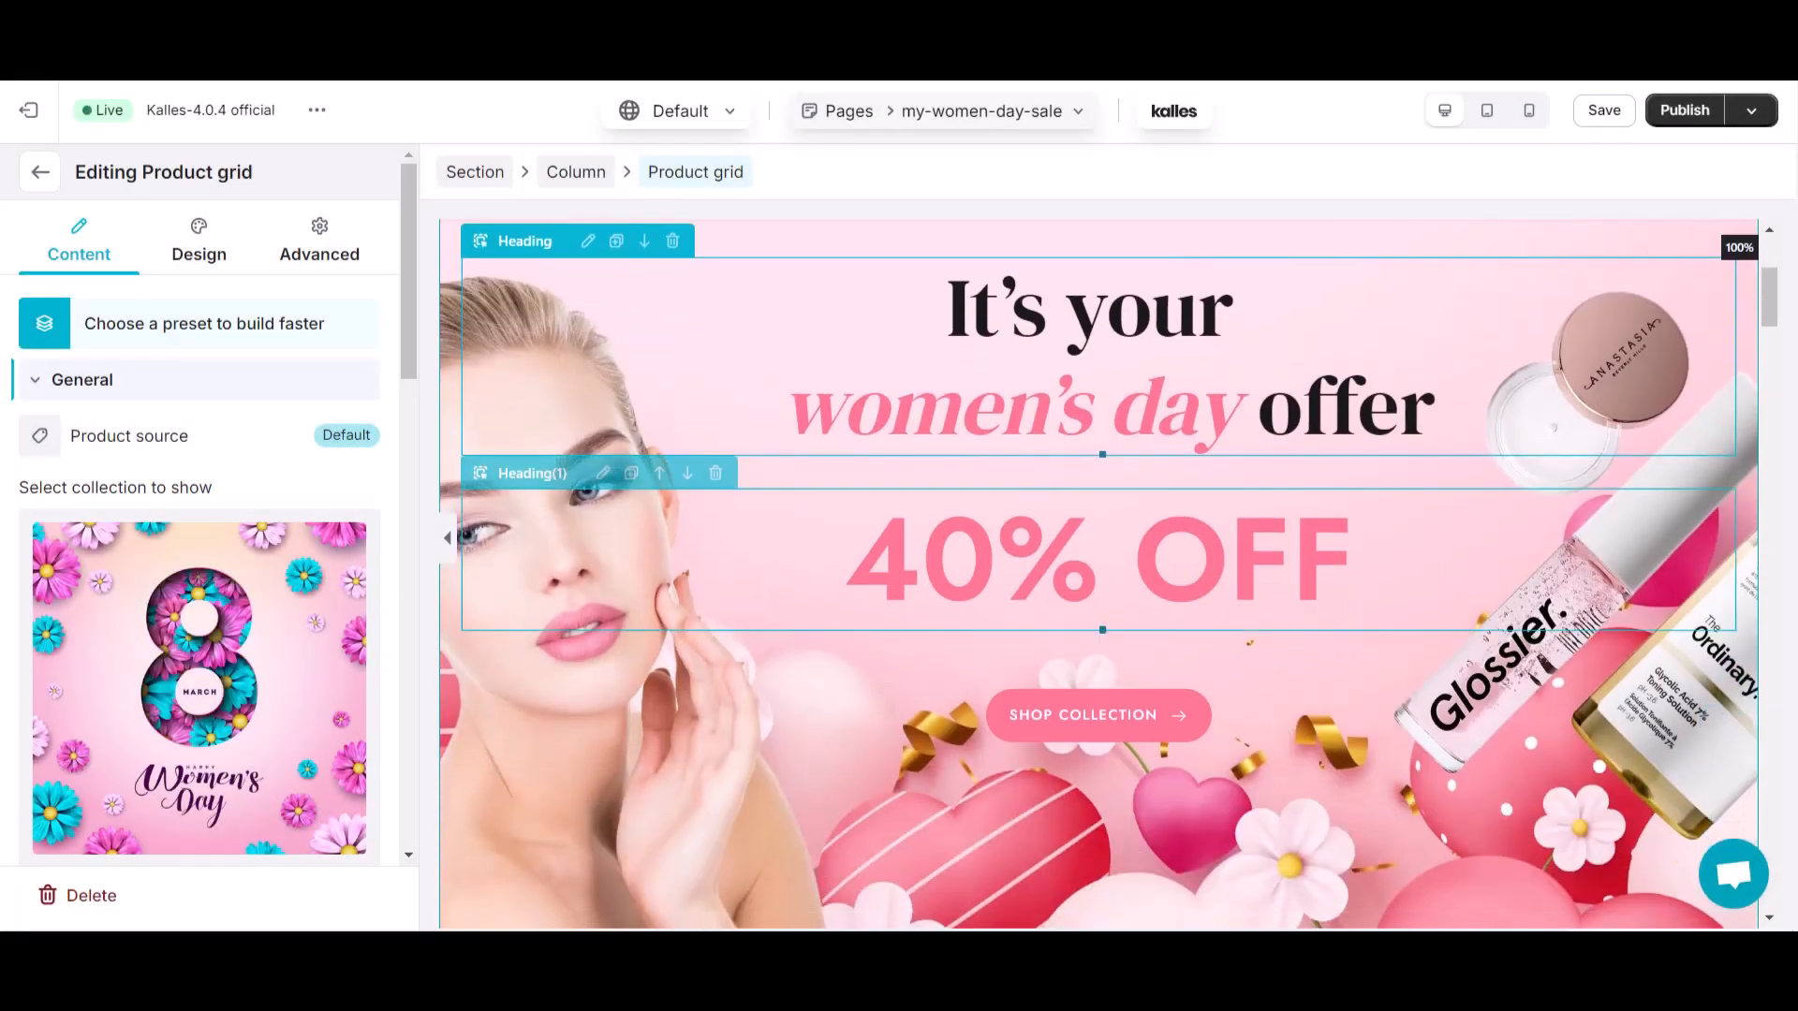
pyautogui.click(1682, 111)
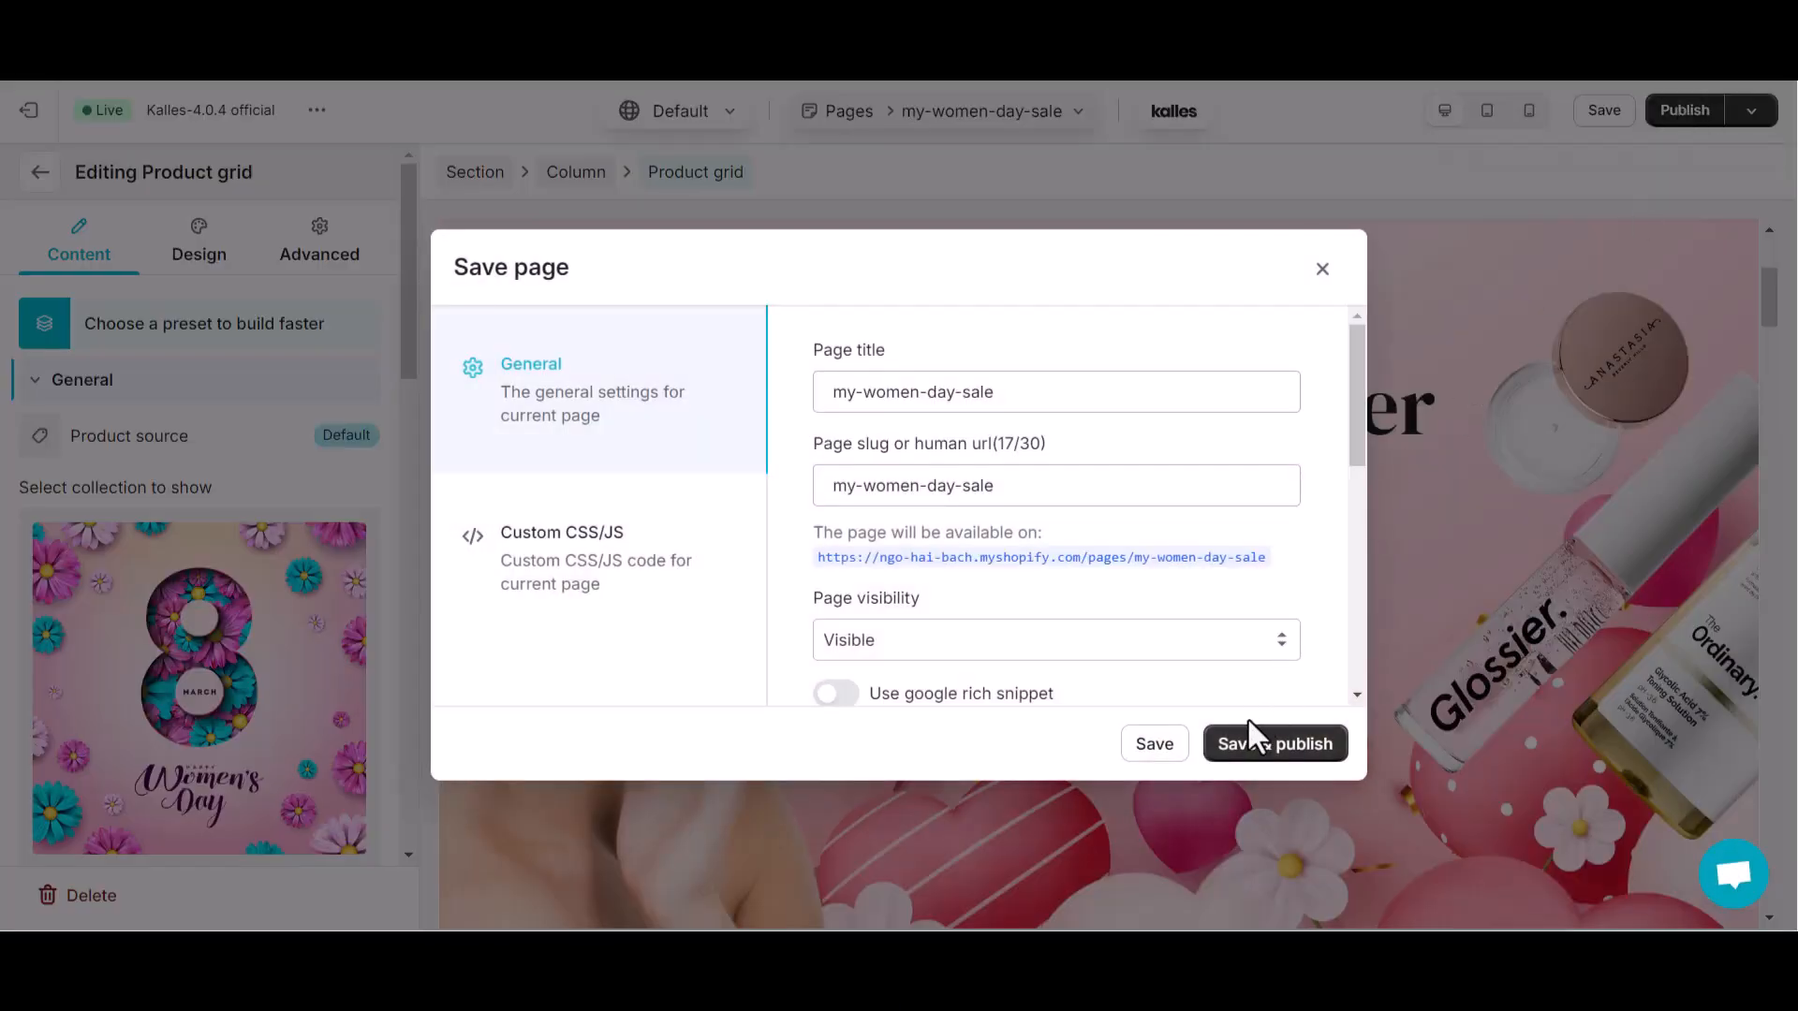
pyautogui.click(1245, 749)
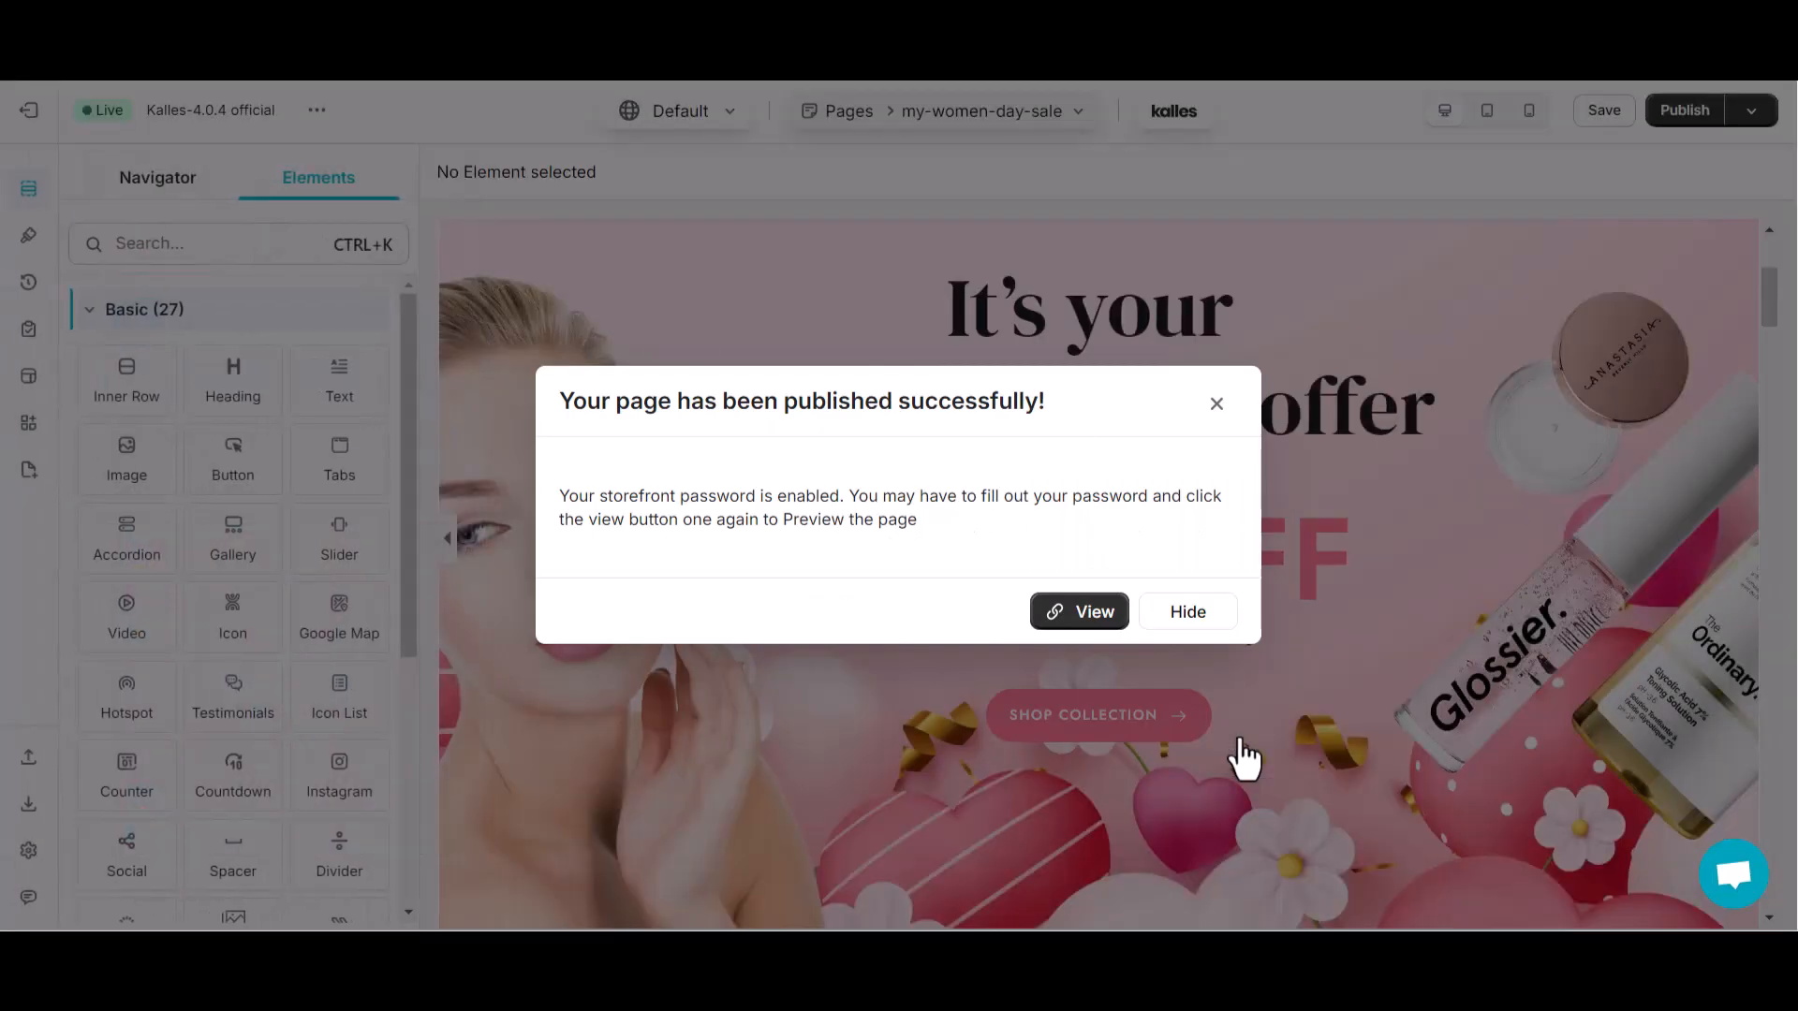
# Open the published page in the storefront and look through the hero banner, deal products and collection cards.
pyautogui.click(1083, 621)
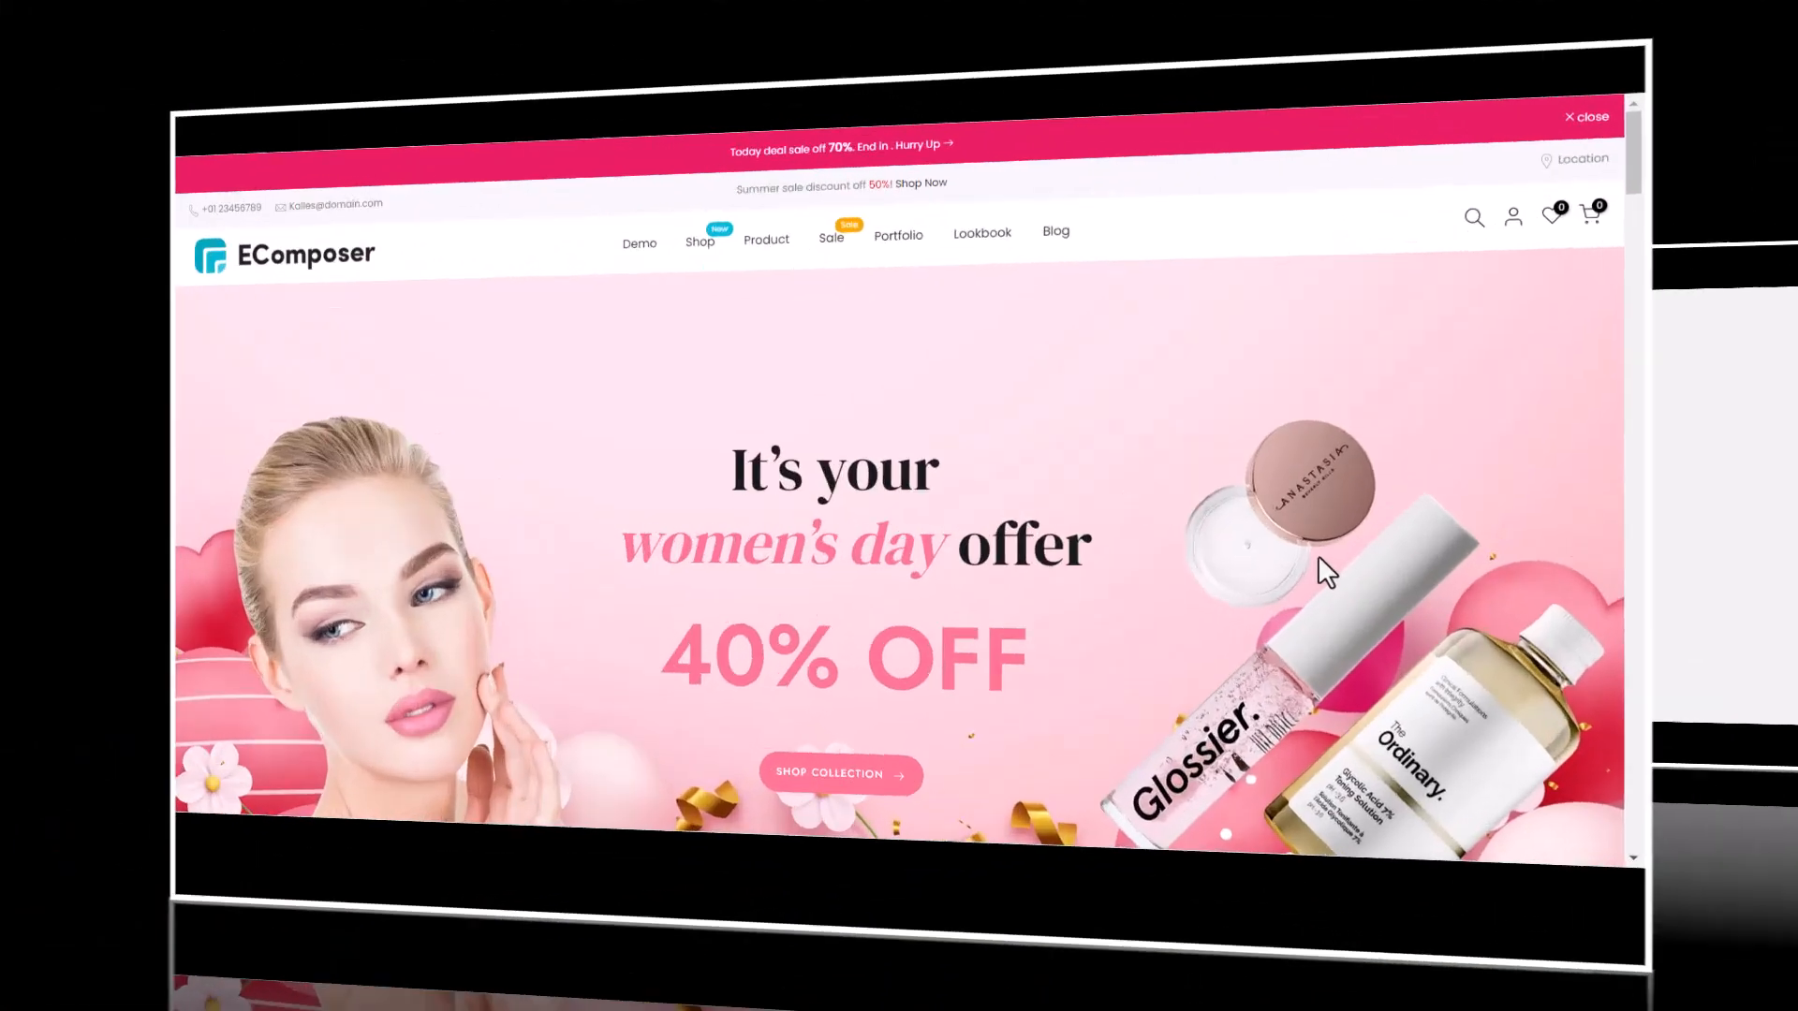
pyautogui.scroll(-5, 1449, 565)
pyautogui.scroll(-10, 1449, 564)
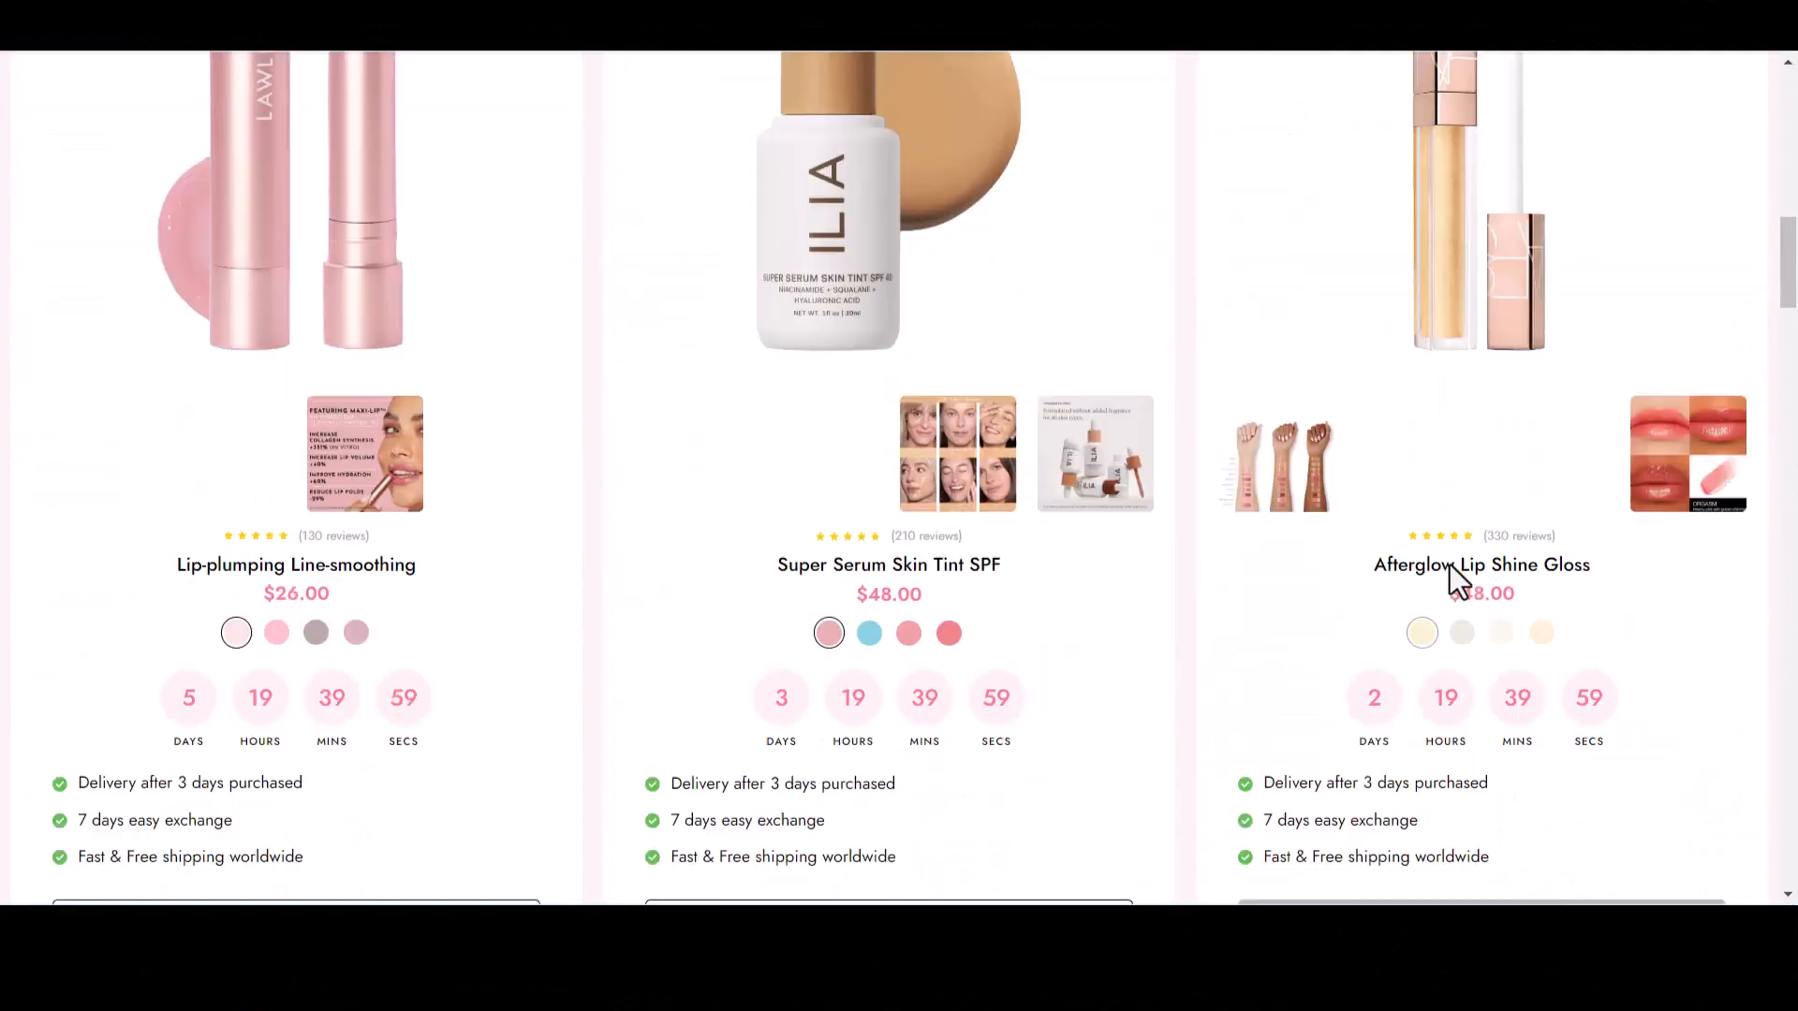
pyautogui.scroll(4, 1450, 564)
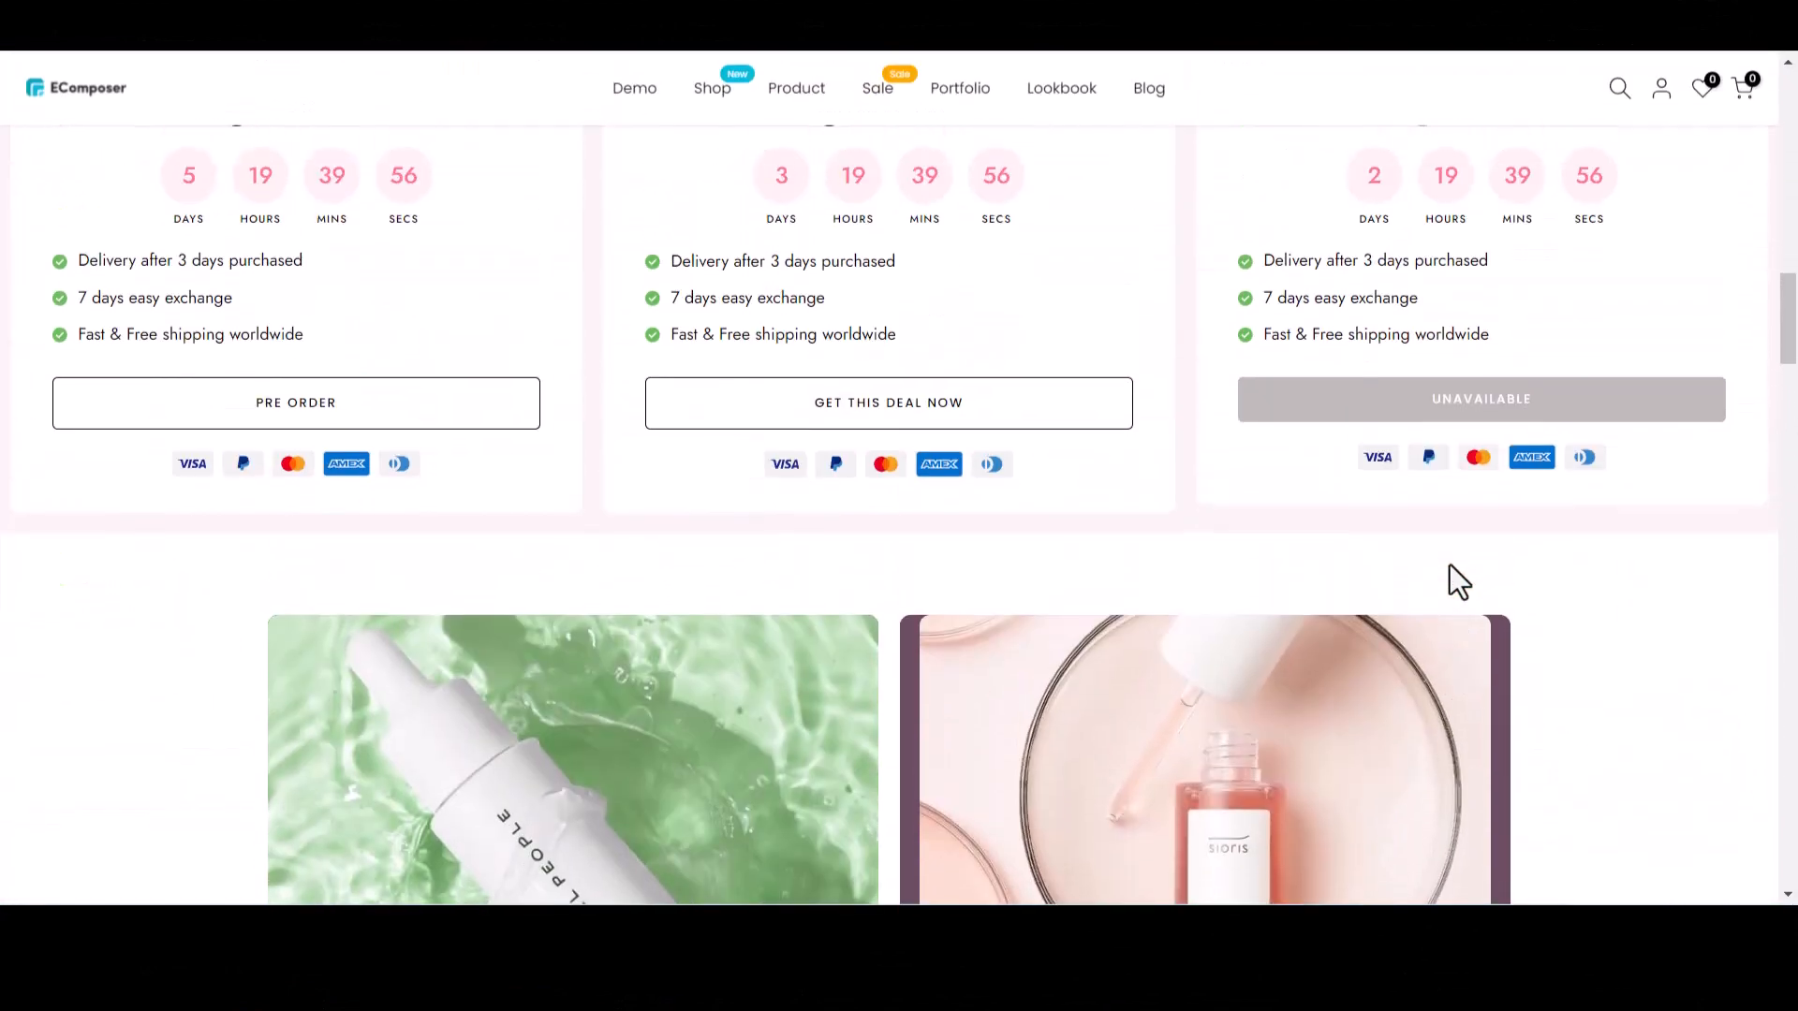
# Review the published page's "Items For You" products, before-and-after image, testimonials and Refund & Payment section, and return to the banner and deals.
pyautogui.scroll(-6, 1449, 565)
pyautogui.scroll(-12, 1450, 564)
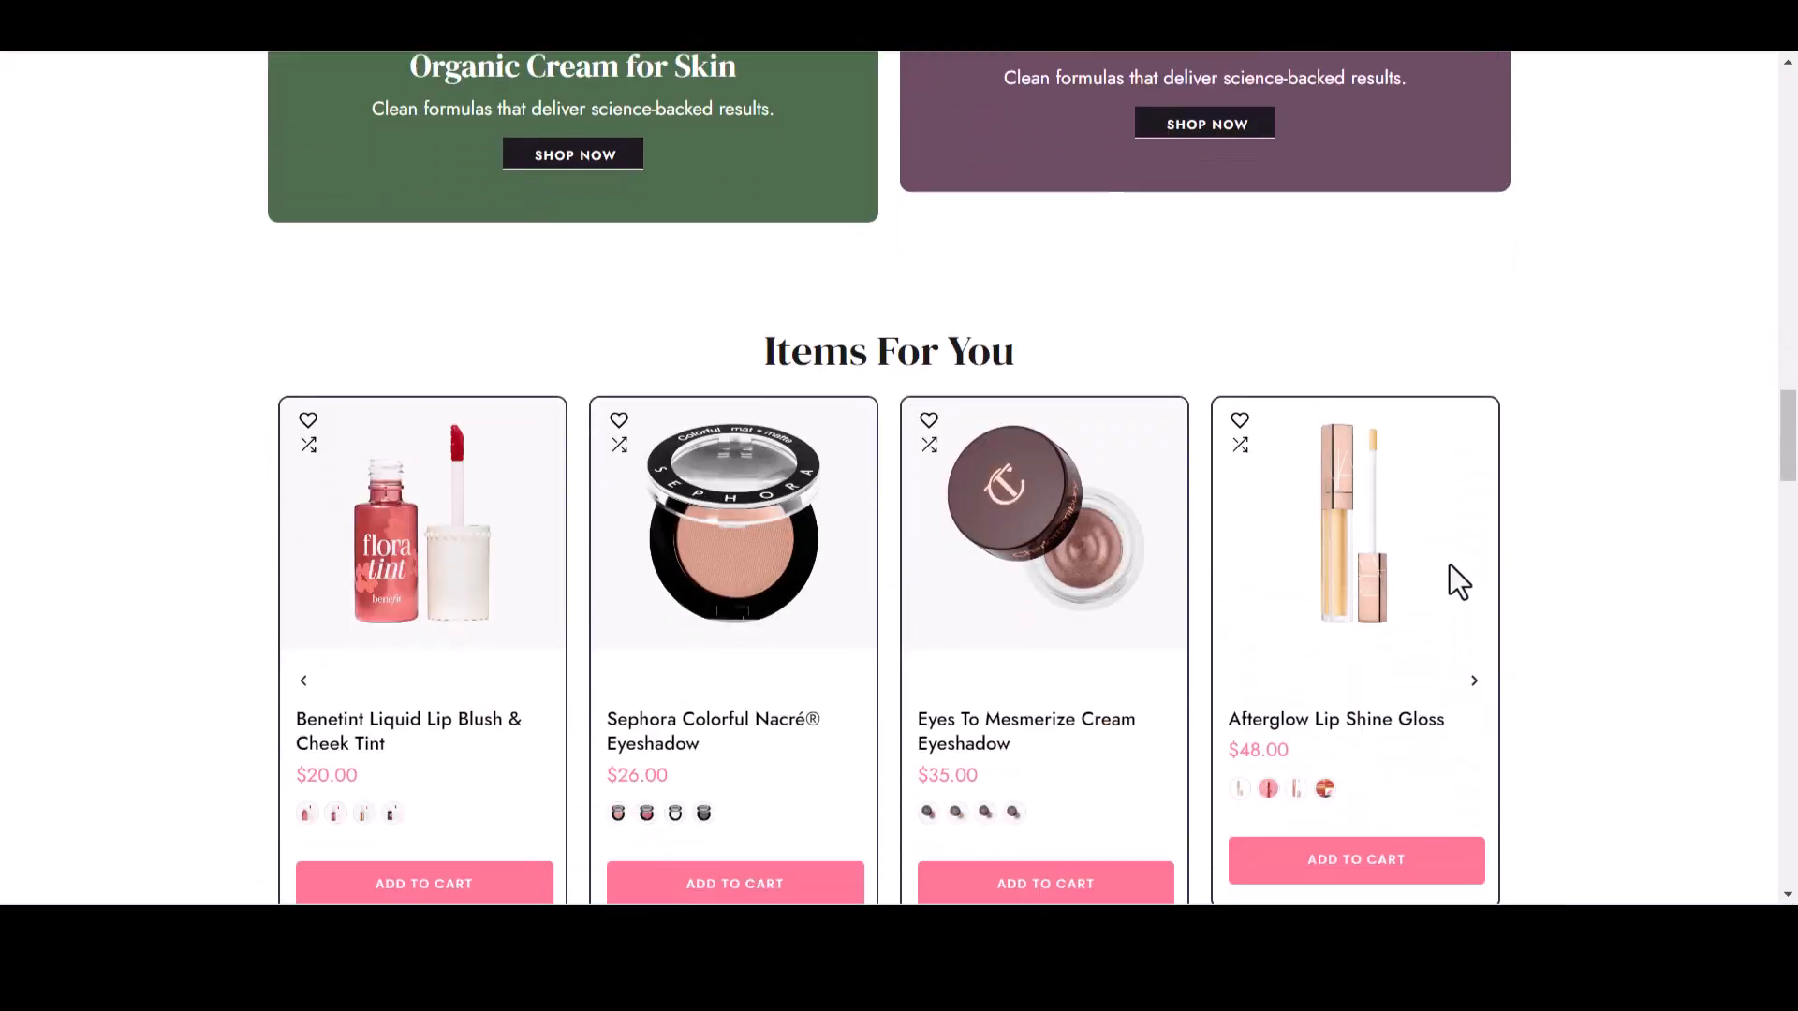
pyautogui.scroll(-15, 1449, 564)
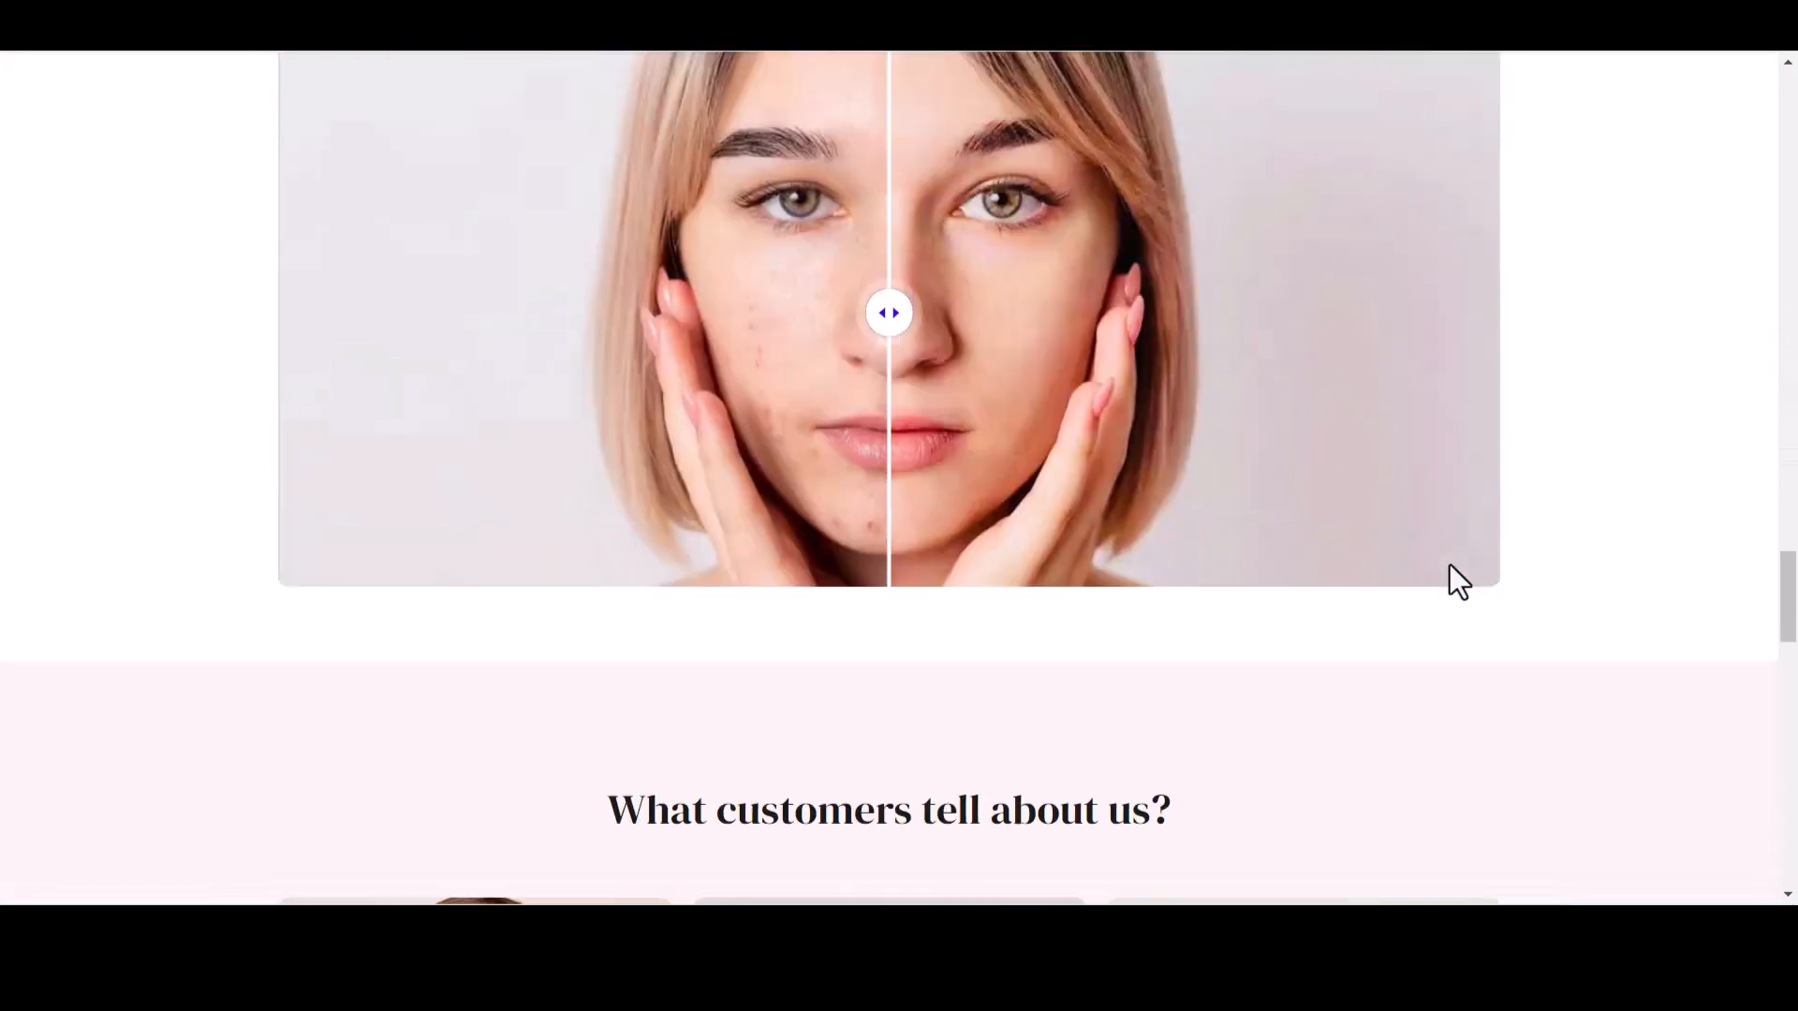
pyautogui.scroll(-5, 1449, 565)
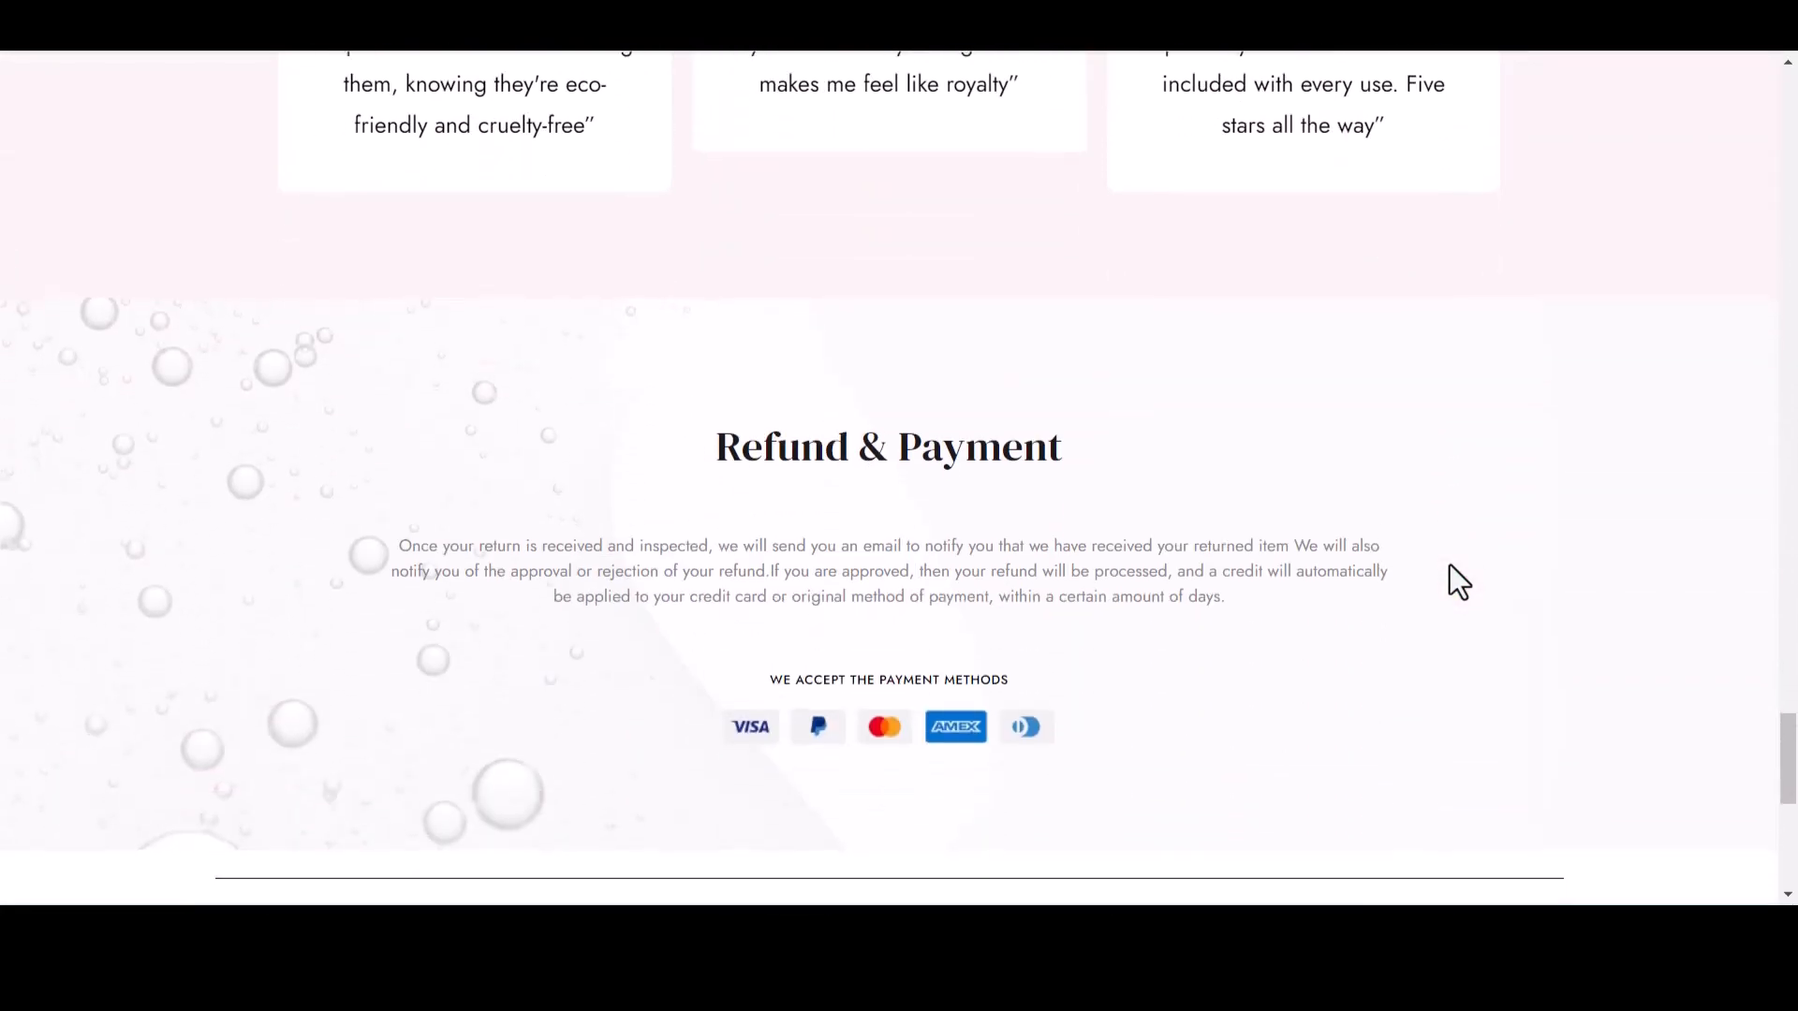
pyautogui.scroll(10, 1449, 564)
pyautogui.scroll(20, 1449, 565)
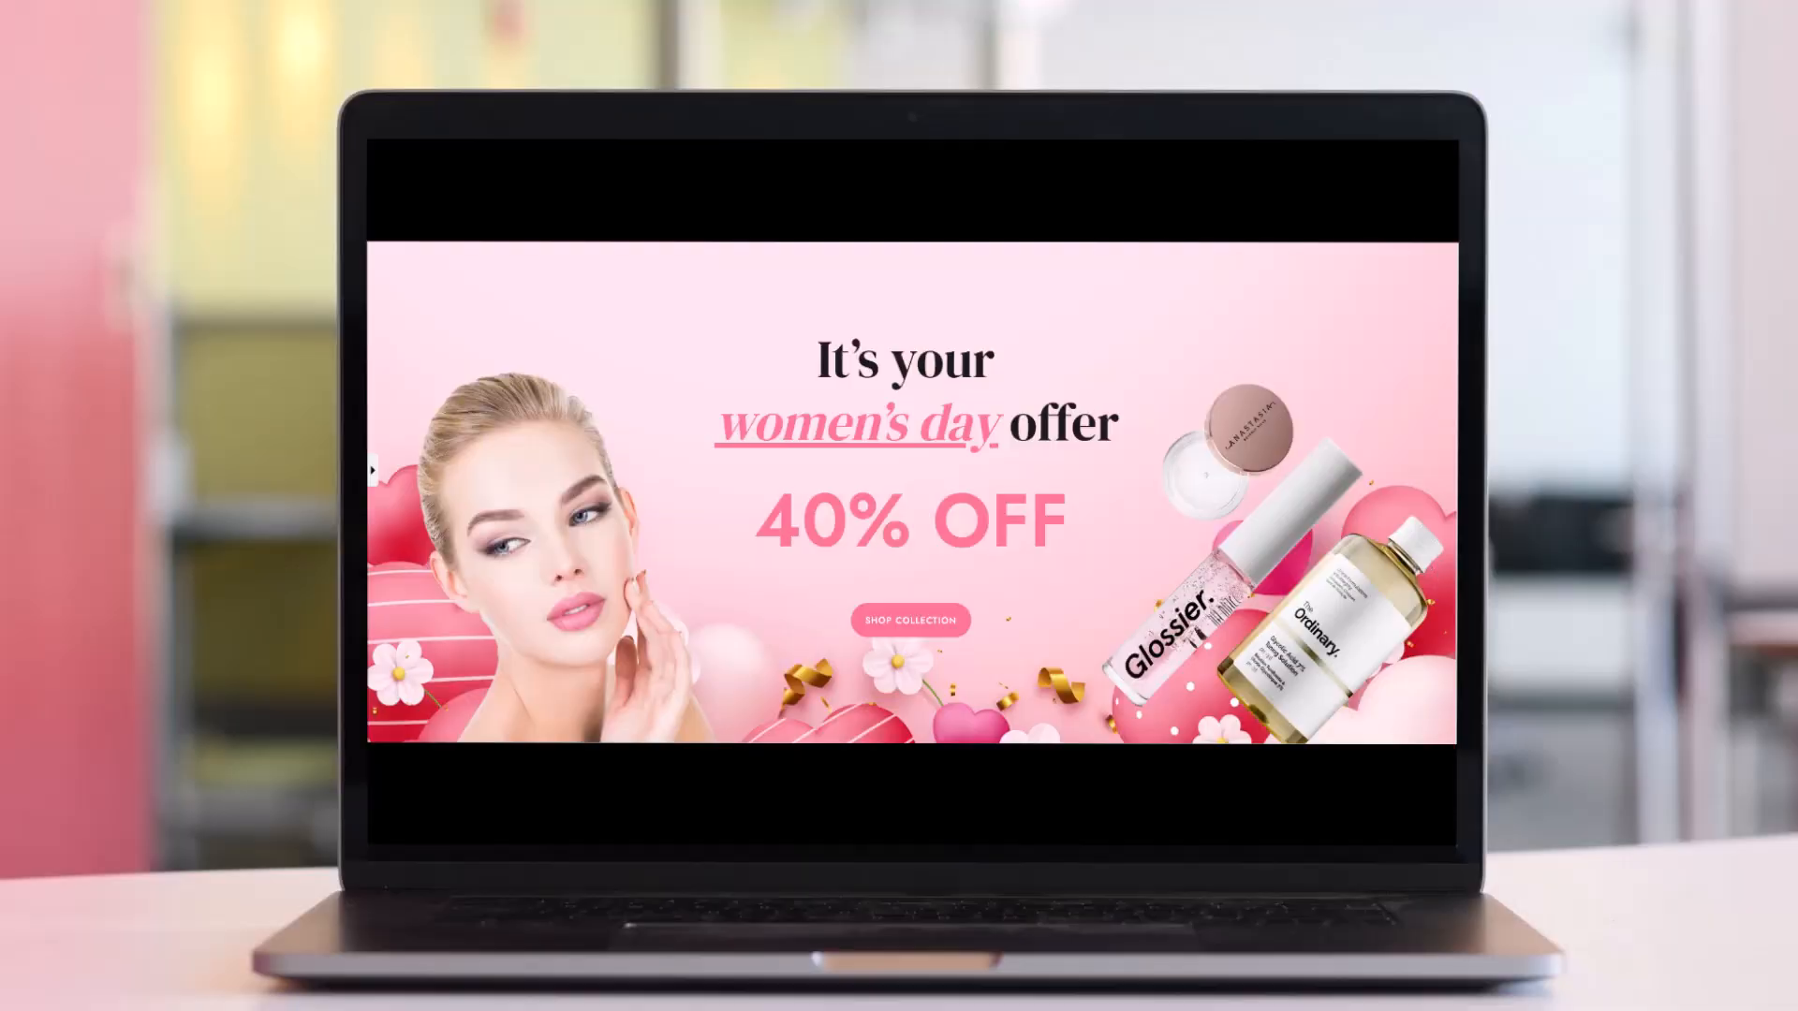
pyautogui.scroll(-8, 1396, 577)
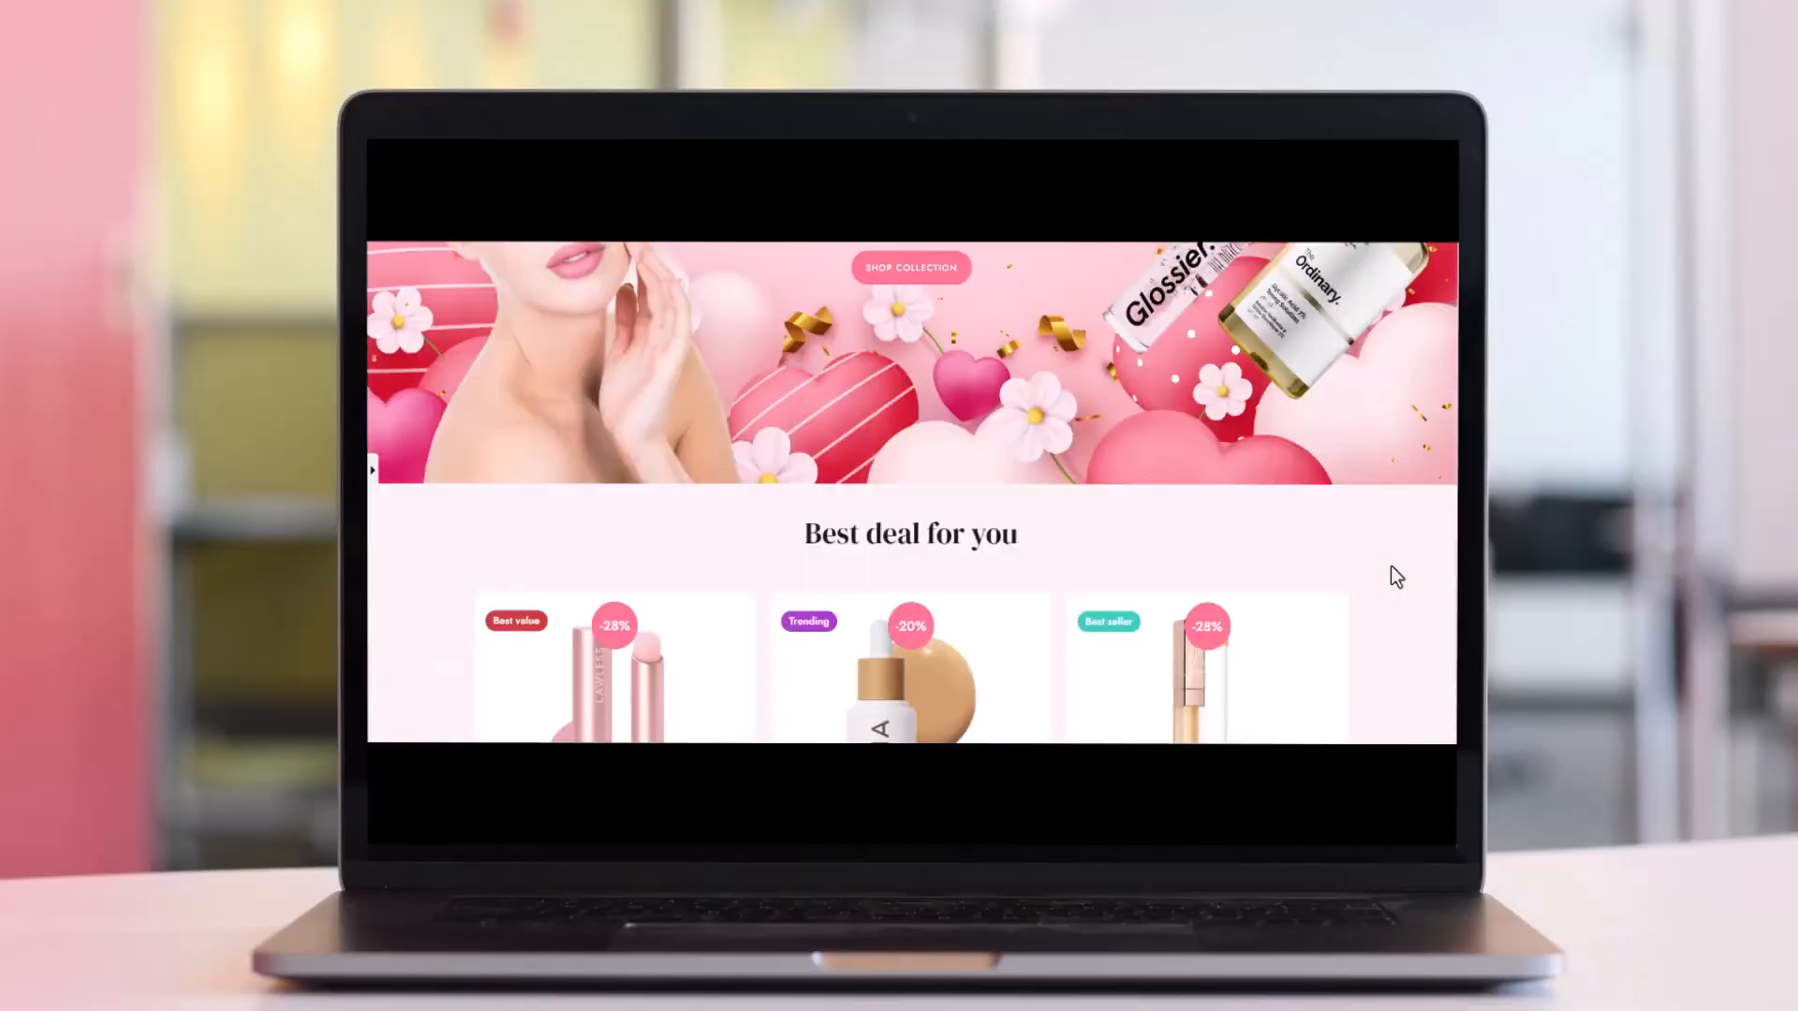
pyautogui.scroll(-15, 1396, 577)
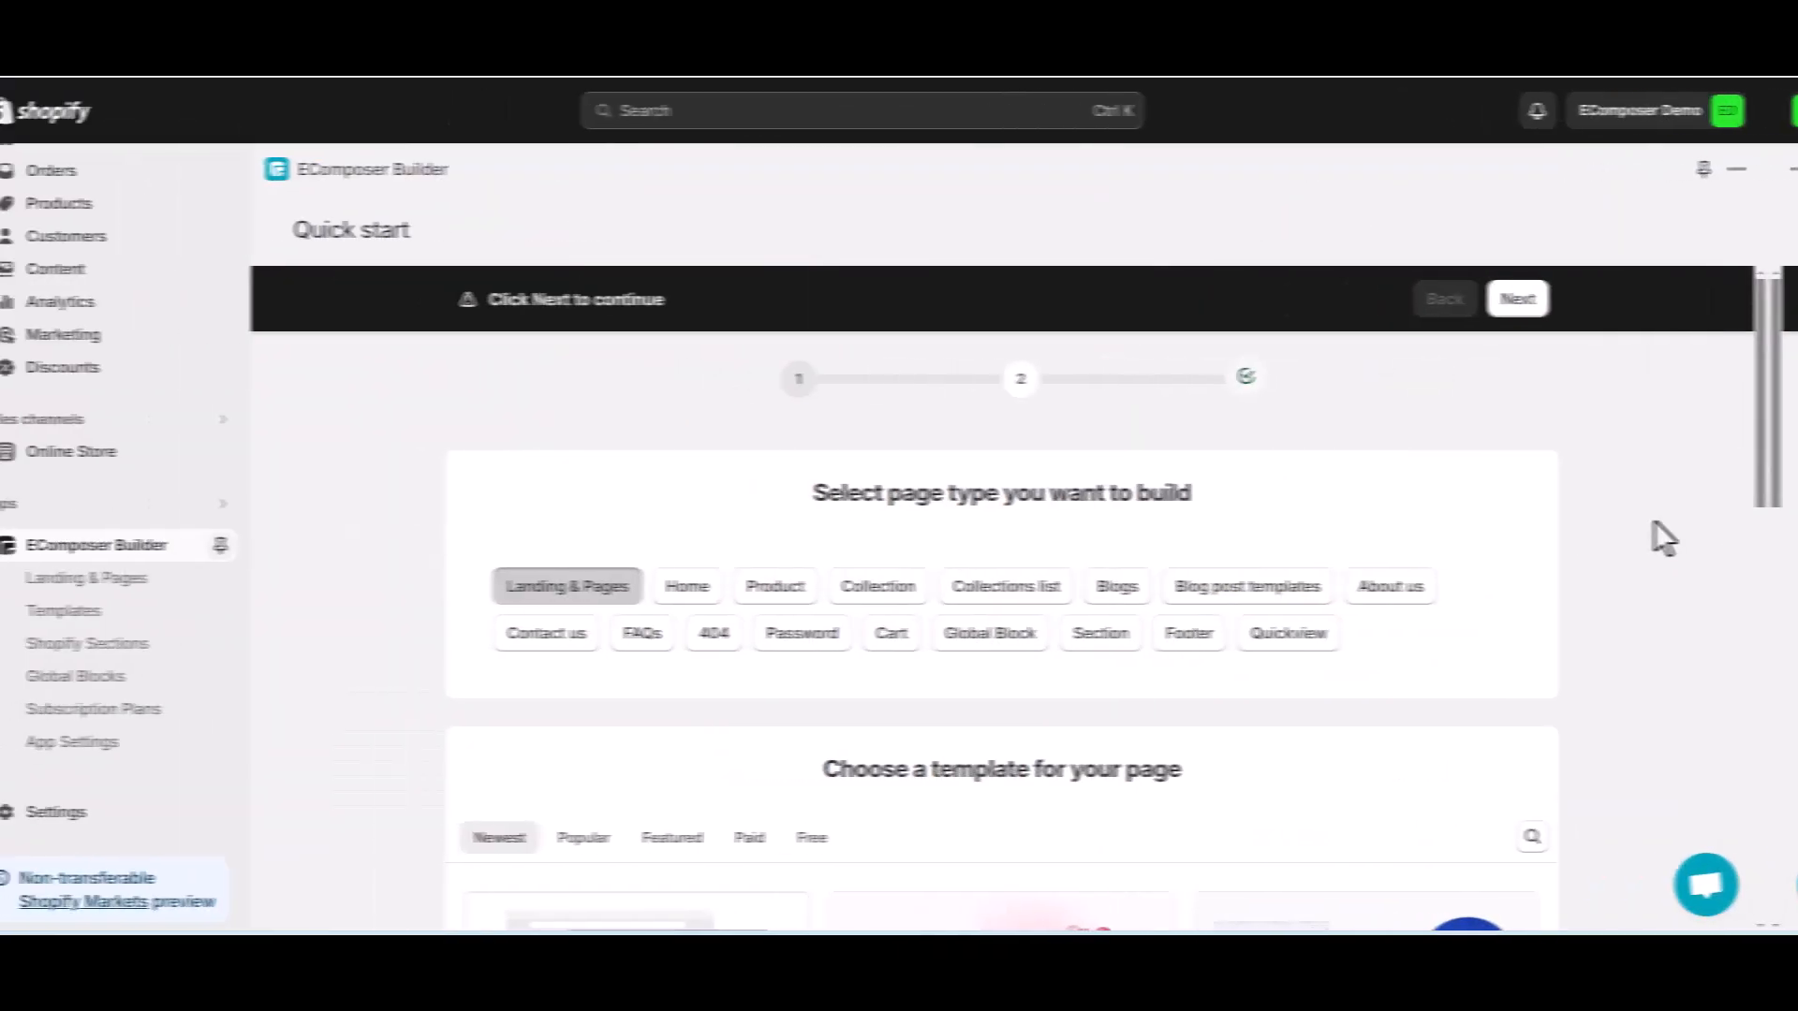
# Search the page templates in the EComposer Quick start for "women".
pyautogui.scroll(-3, 1654, 534)
pyautogui.click(1559, 544)
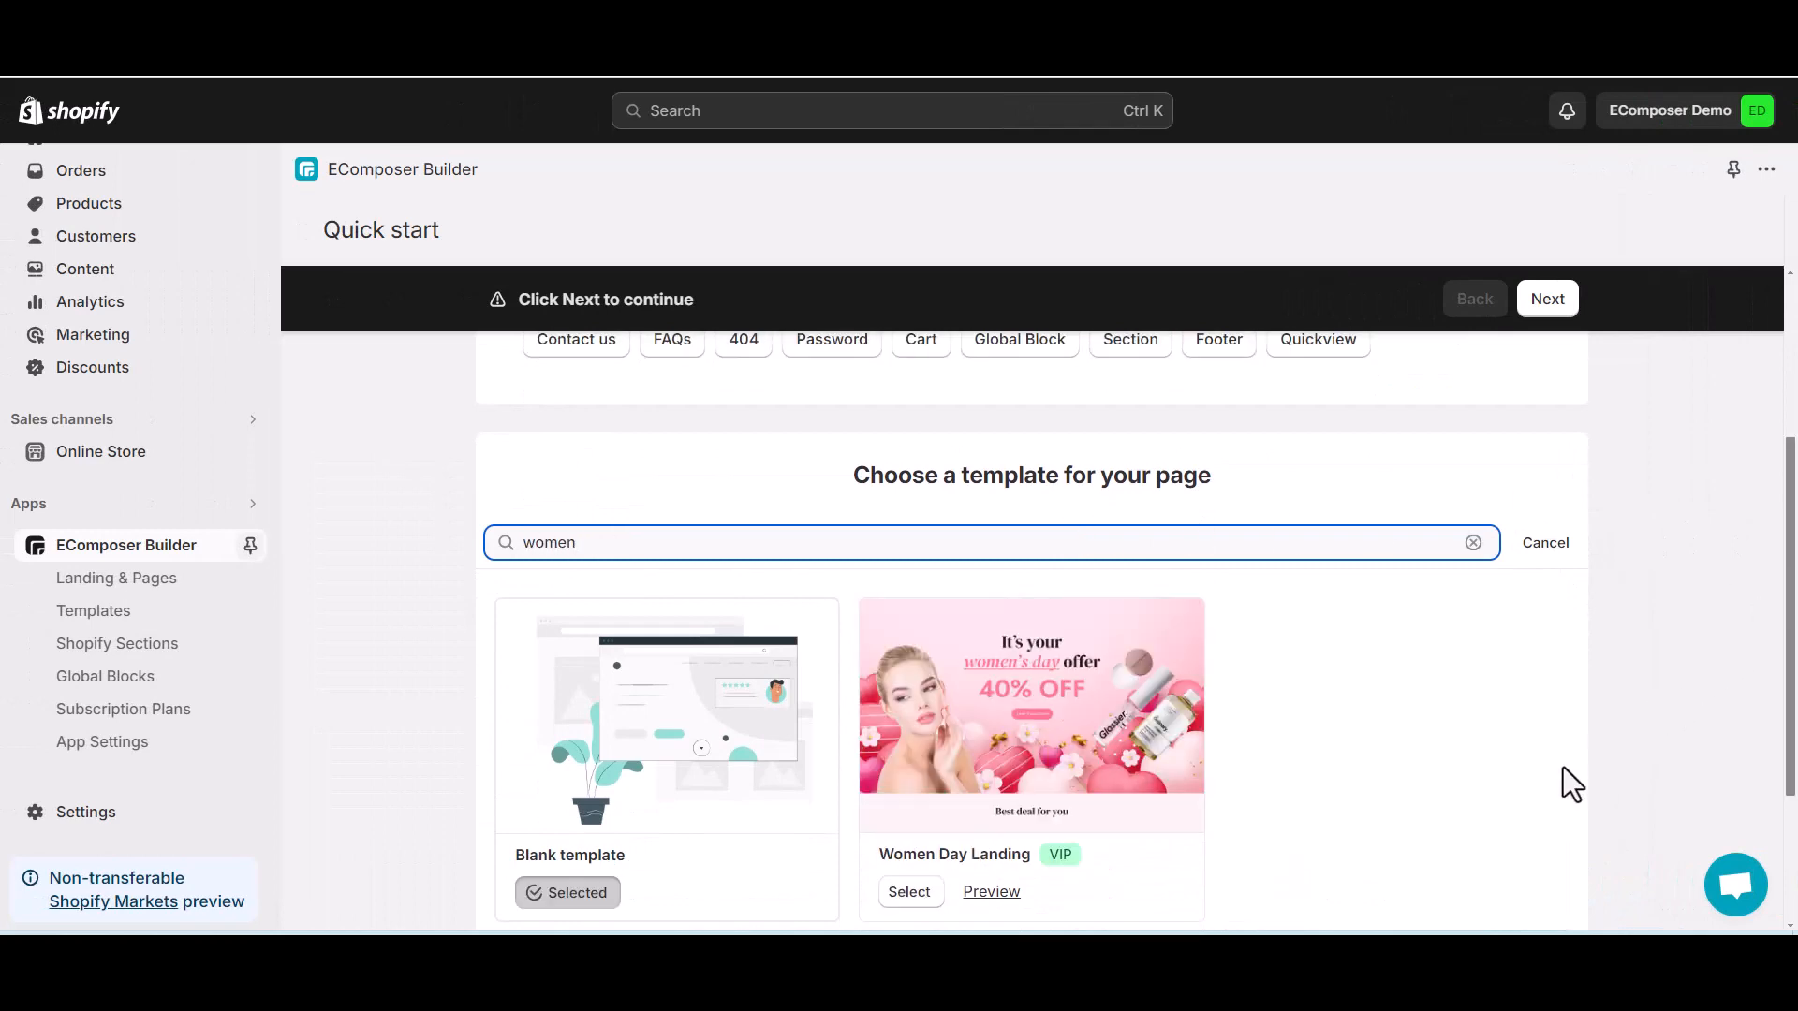
pyautogui.scroll(-1, 1561, 769)
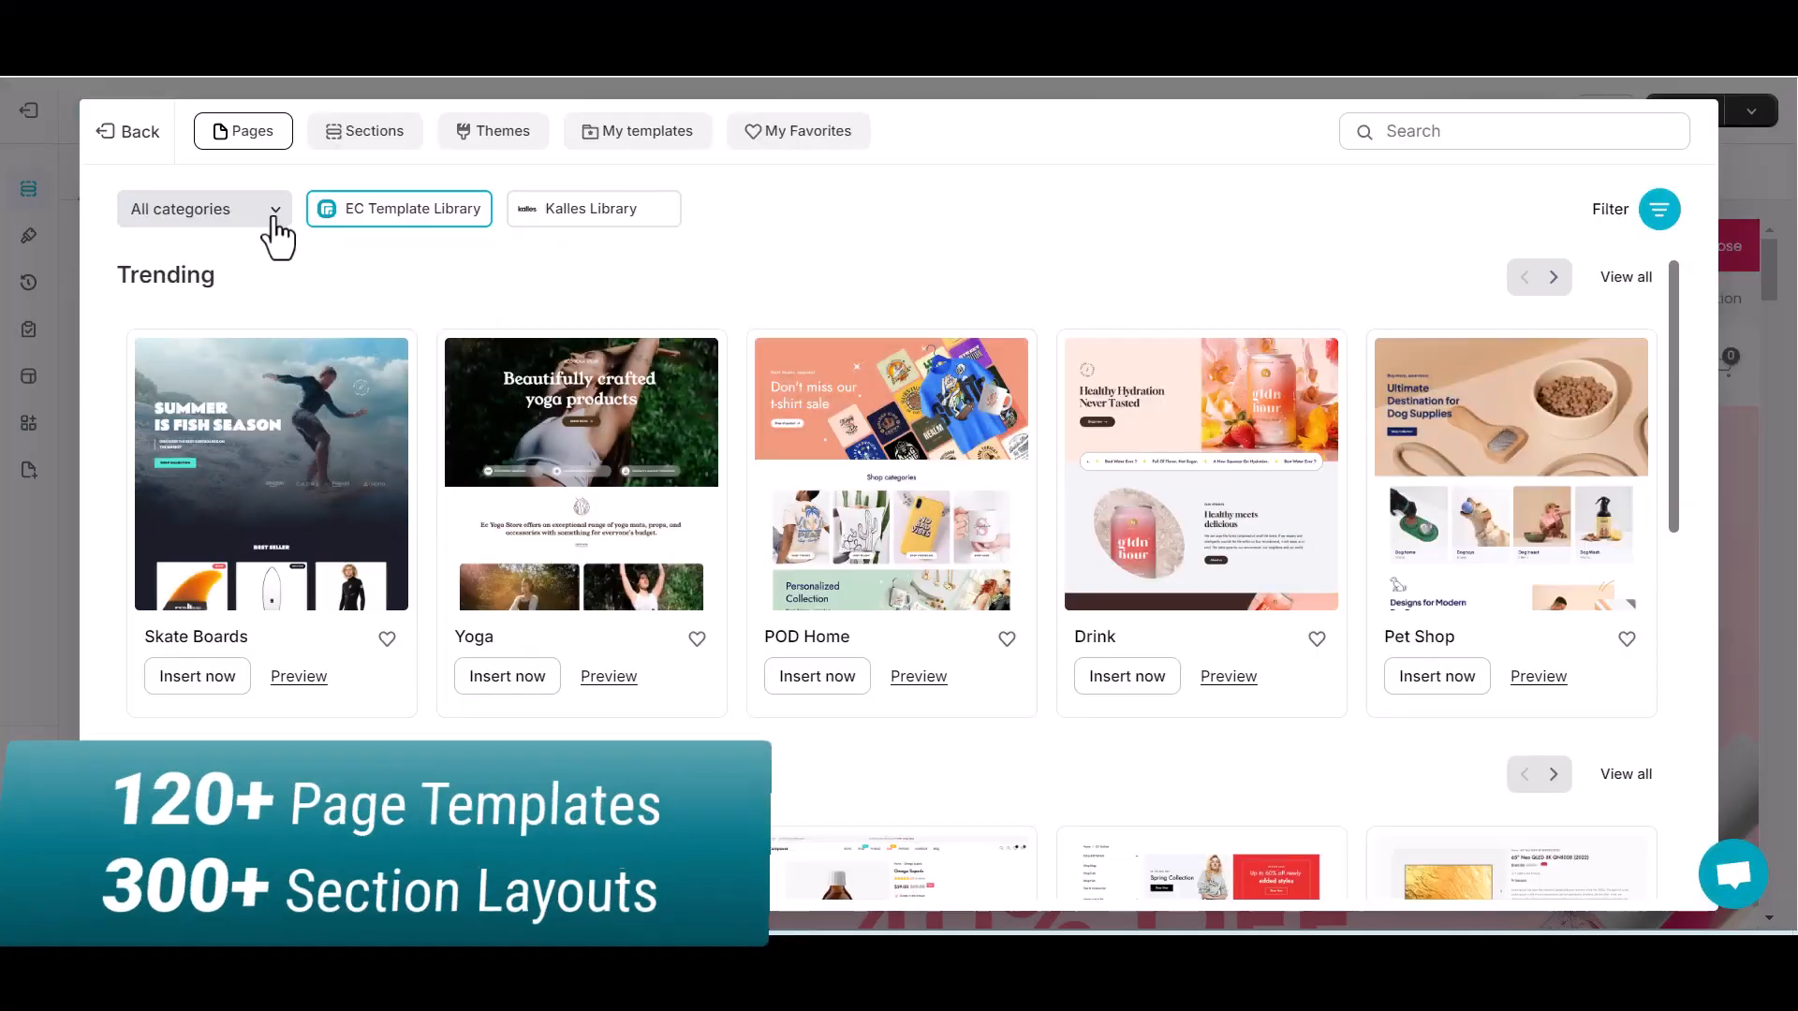
# Browse the page categories in the EC Template Library and look through the Trending and Most Downloaded page templates.
pyautogui.click(273, 223)
pyautogui.scroll(-3, 267, 536)
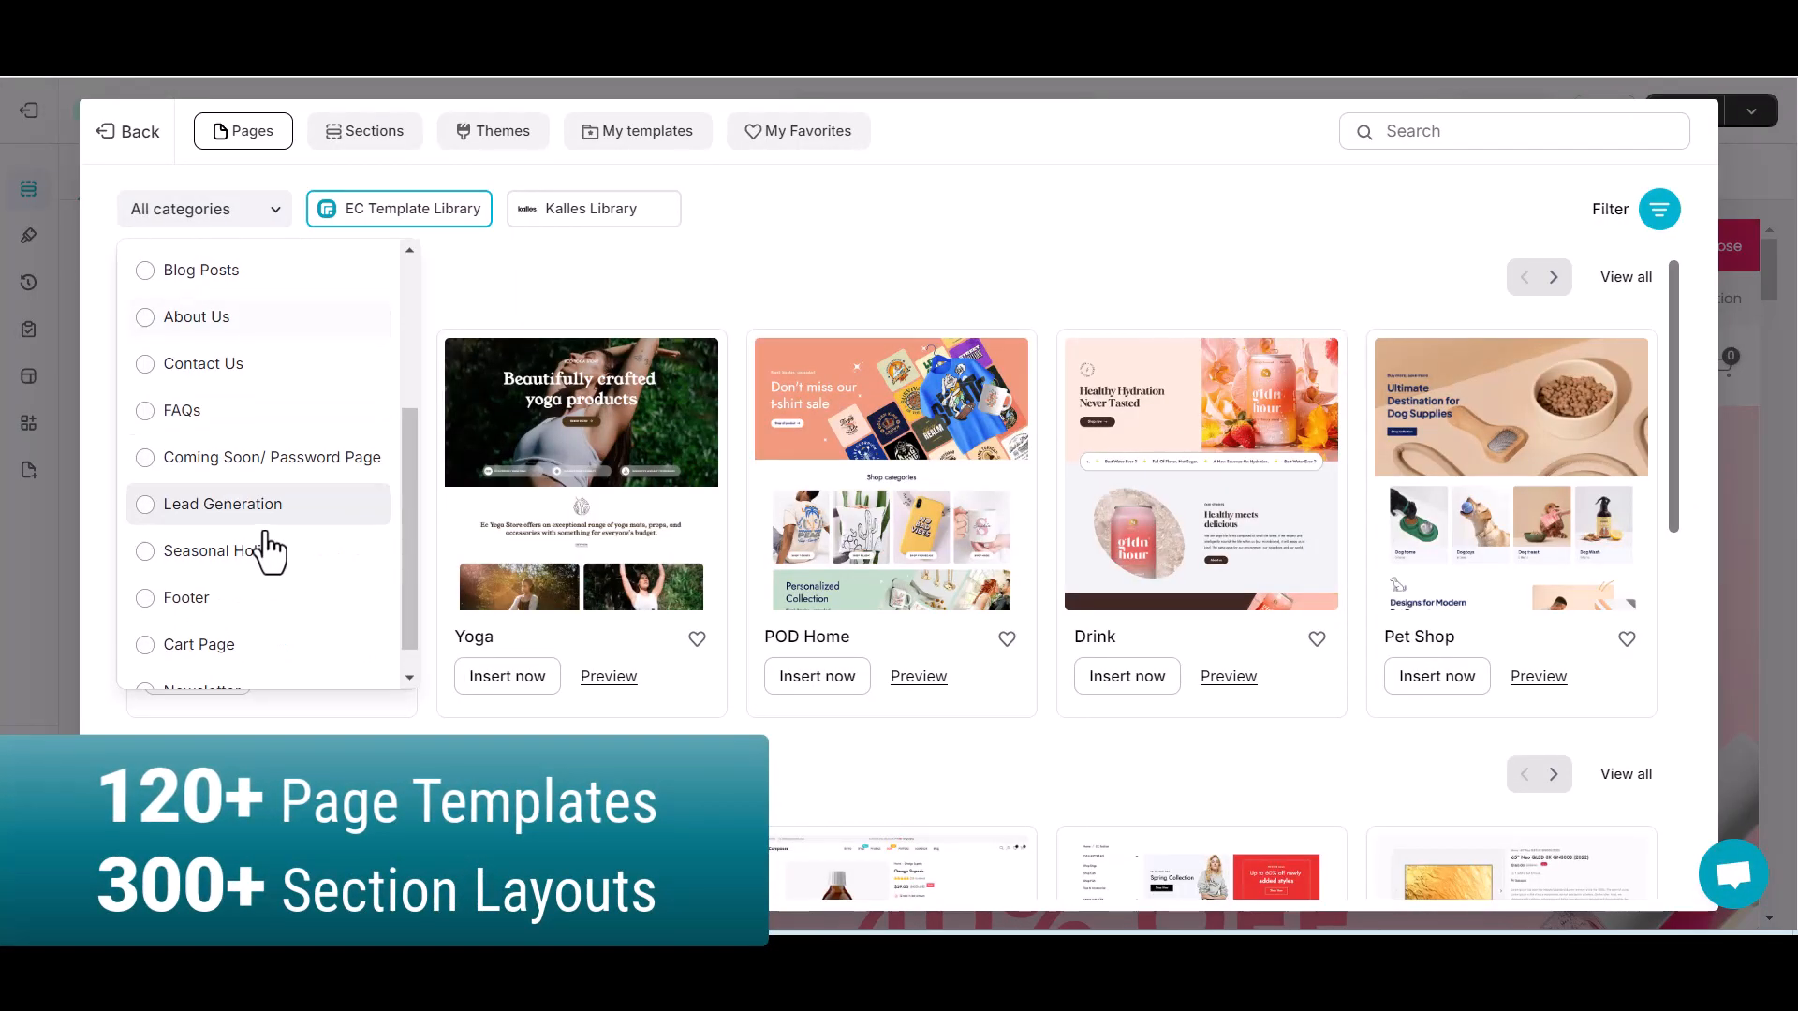
pyautogui.click(639, 311)
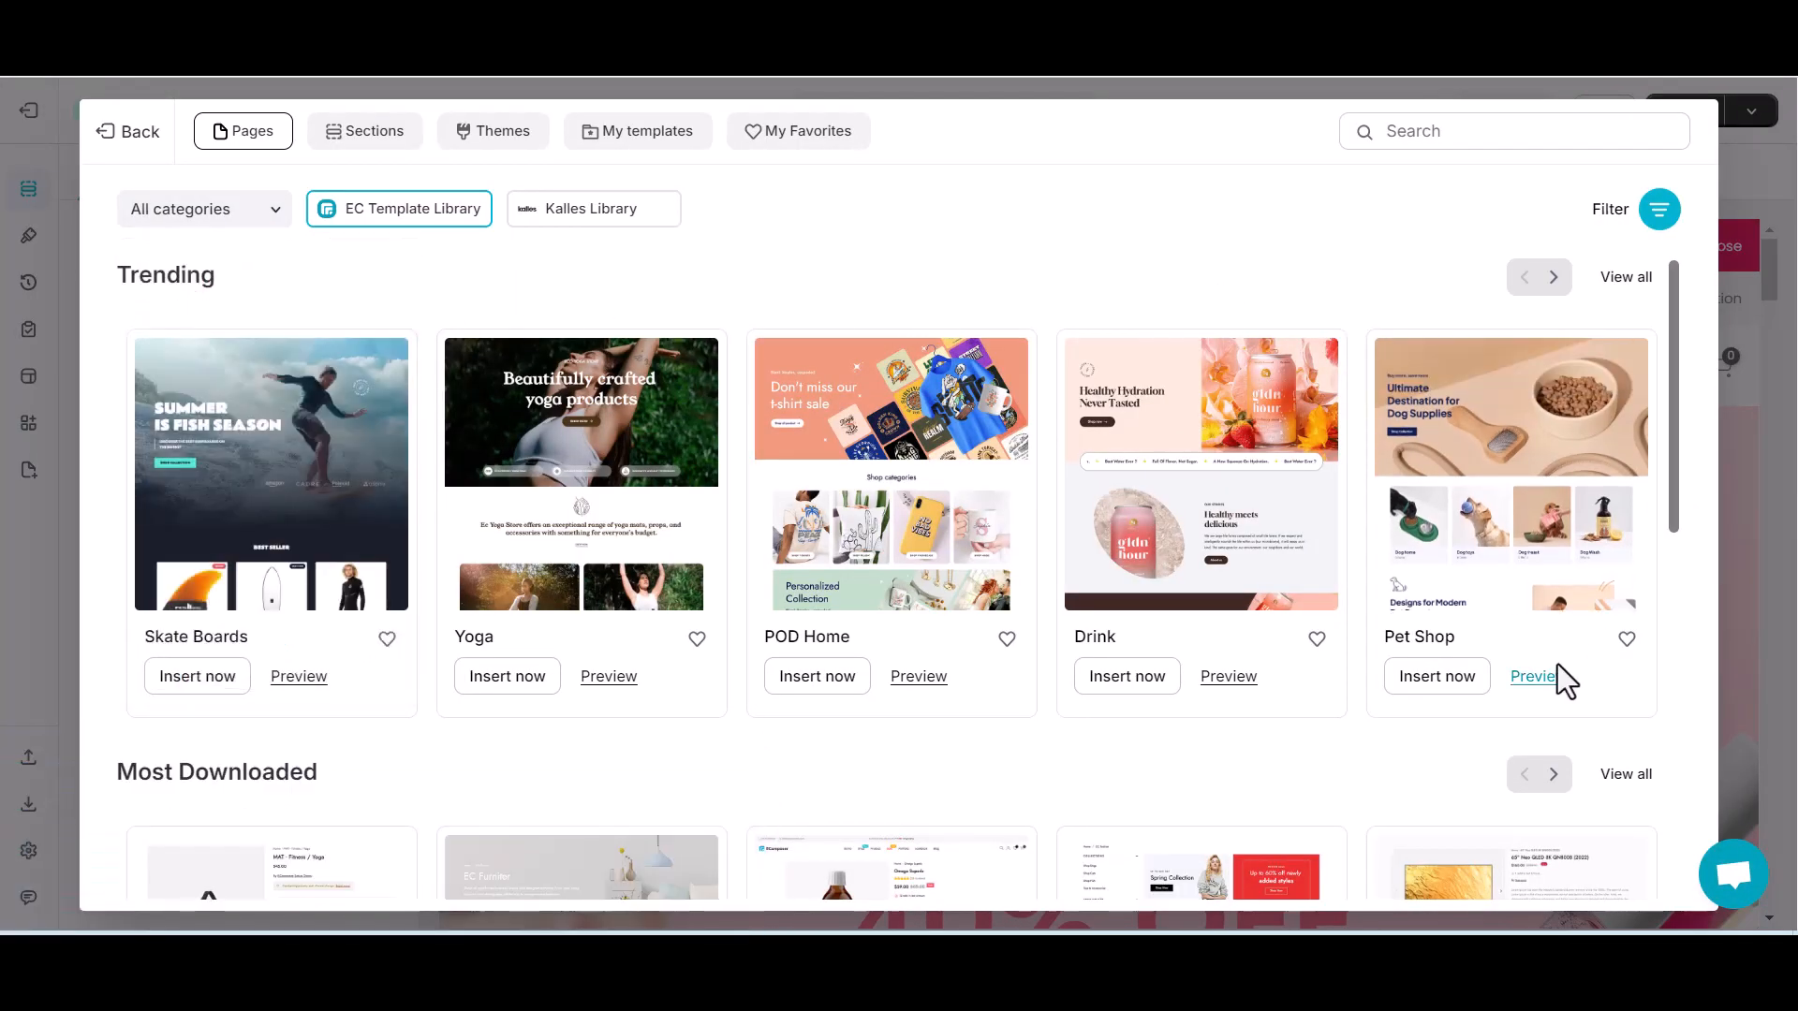
pyautogui.scroll(-8, 1561, 683)
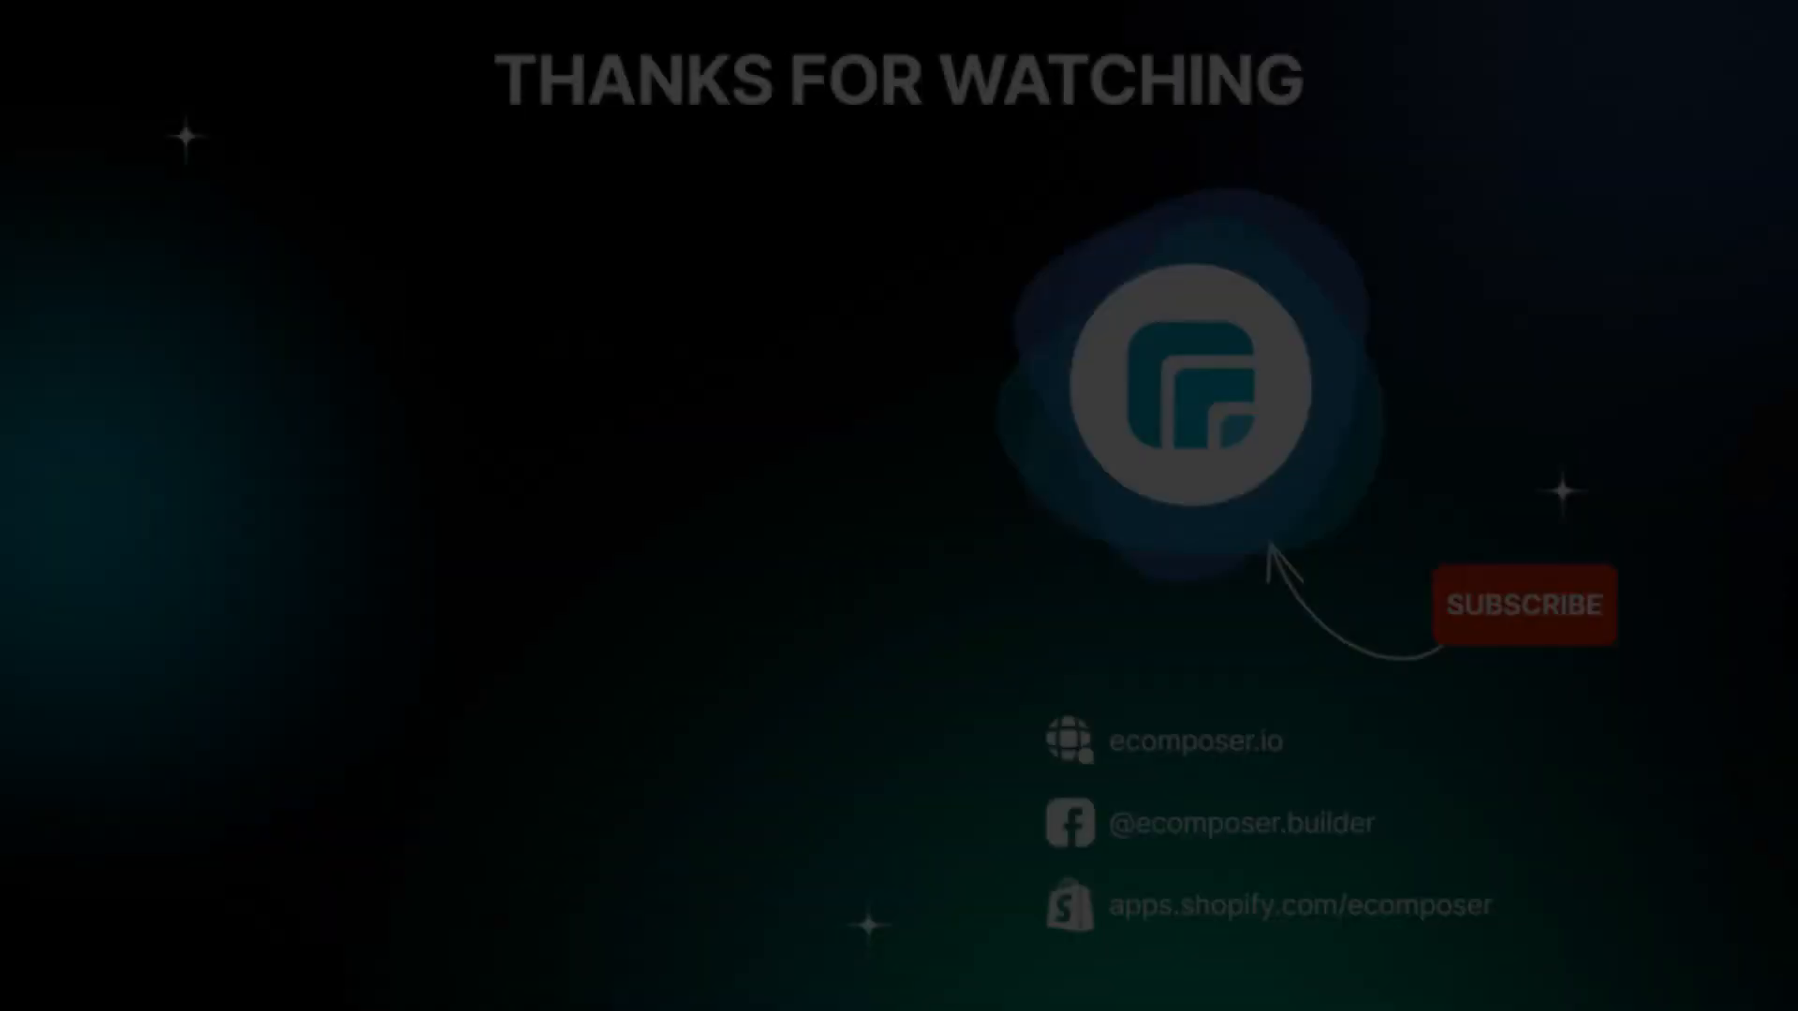